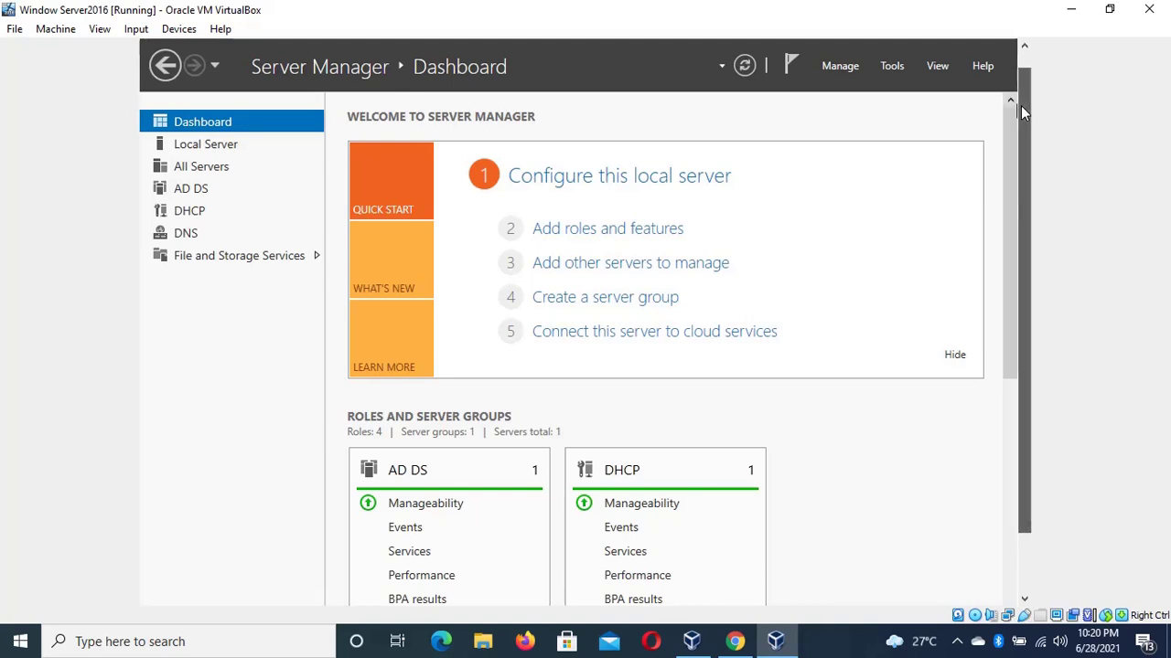
Launch Active Directory Users and Computers from Server Manager's Tools menu
{"action": "left_click_drag", "start_coordinate": [1020, 106], "coordinate": [1023, 86]}
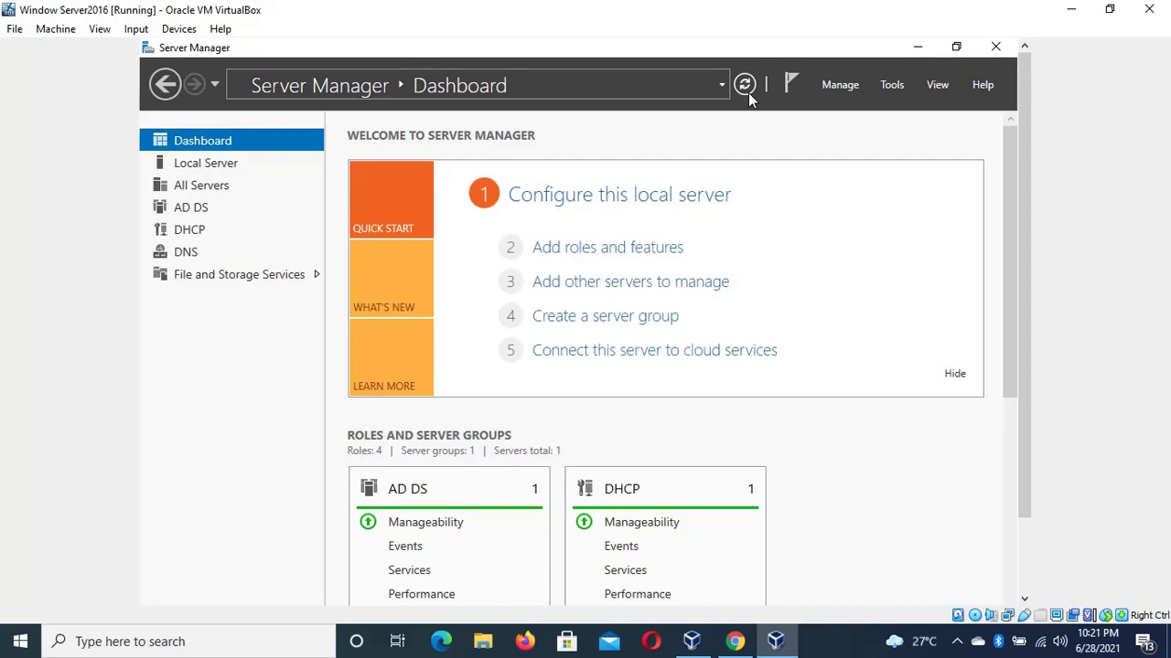
{"action": "left_click", "coordinate": [892, 85]}
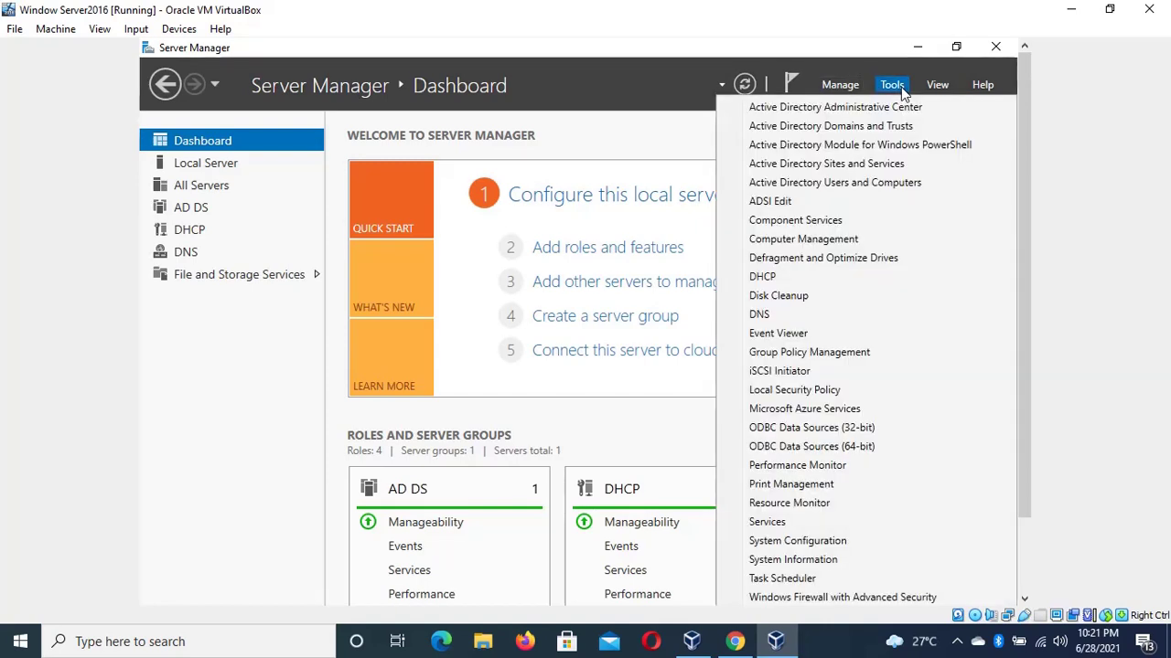
{"action": "left_click", "coordinate": [901, 185]}
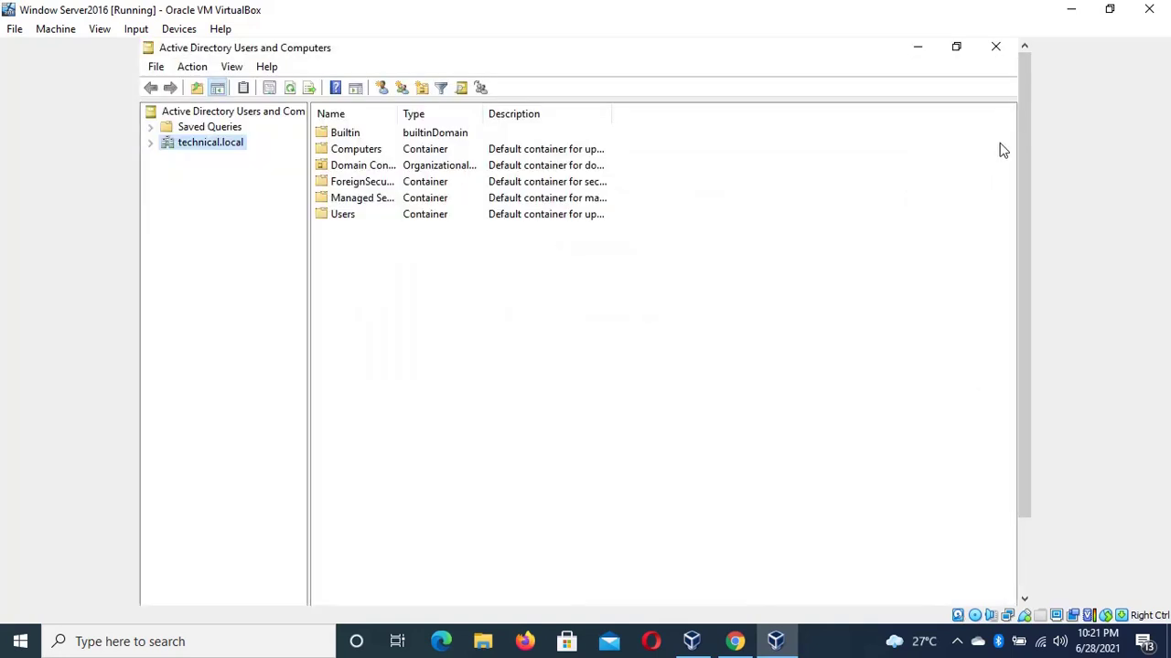
Create an organizational unit named 'IT Department' directly under technical.local
{"action": "right_click", "coordinate": [184, 145]}
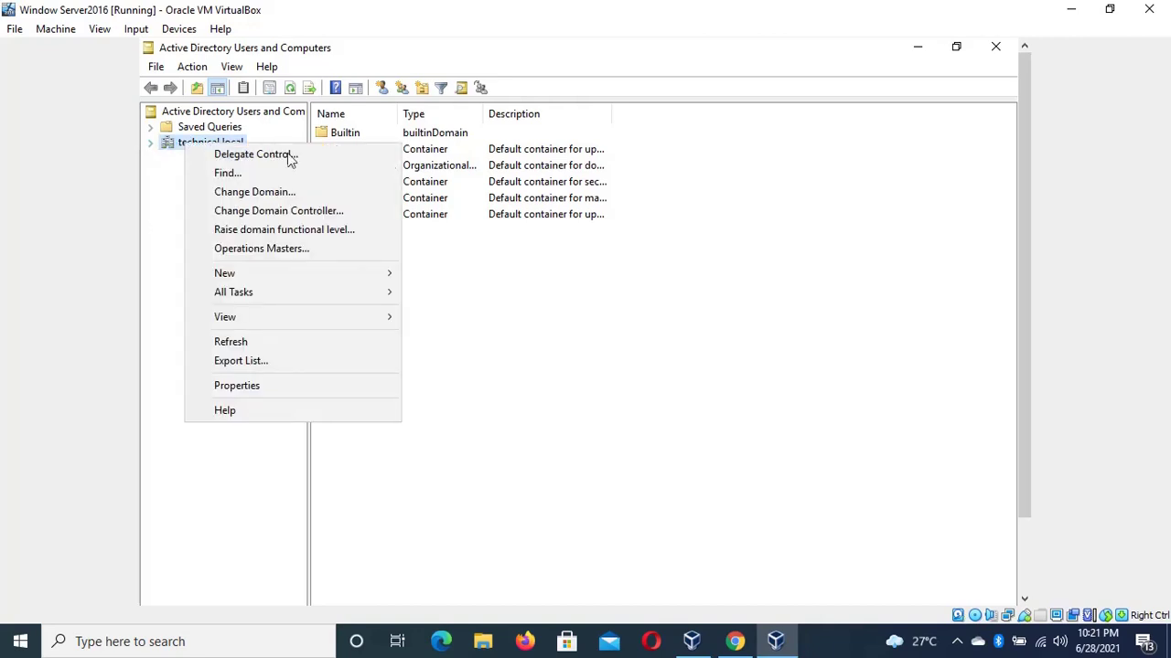
{"action": "mouse_move", "coordinate": [358, 280]}
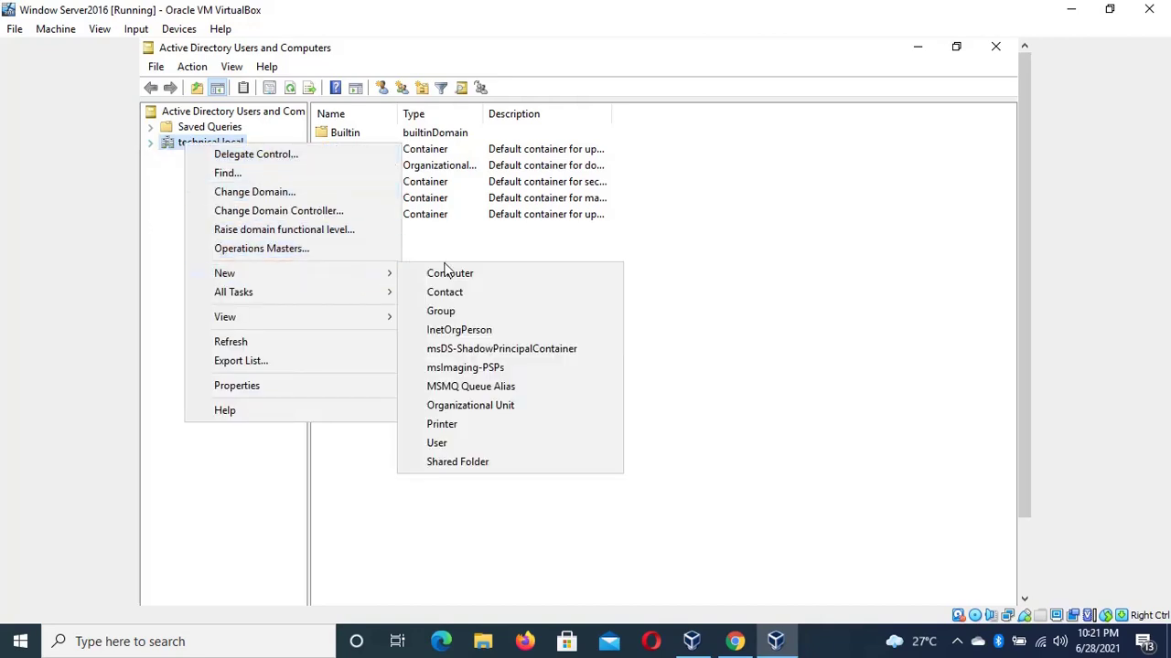
{"action": "left_click", "coordinate": [503, 404]}
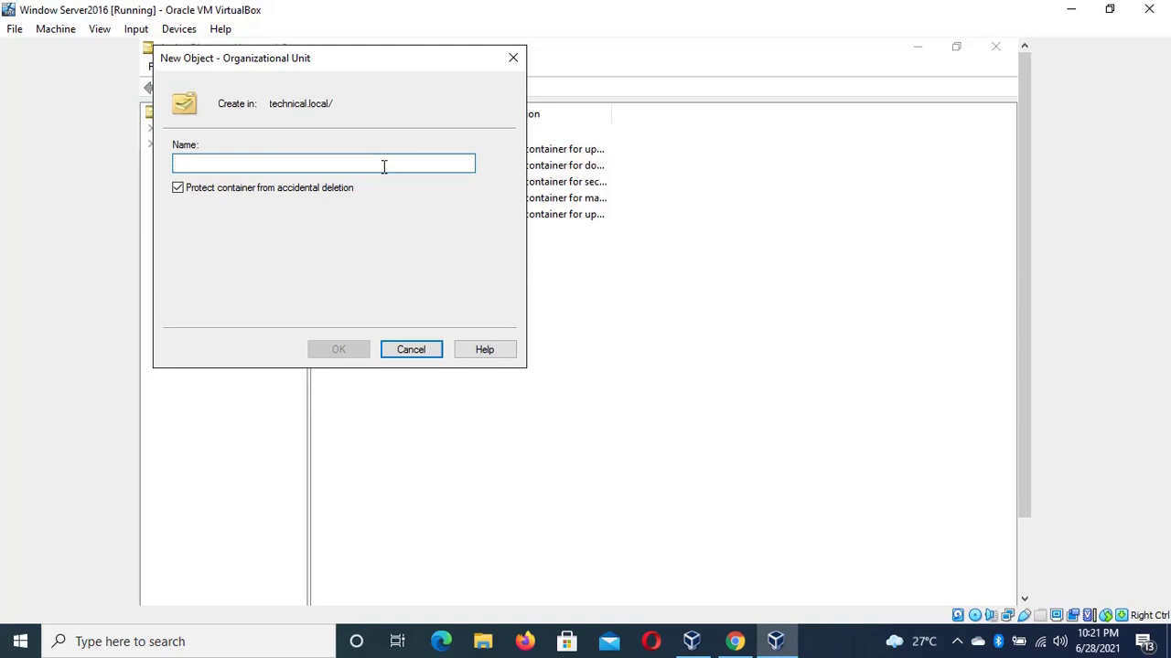
{"action": "type", "text": "IT"}
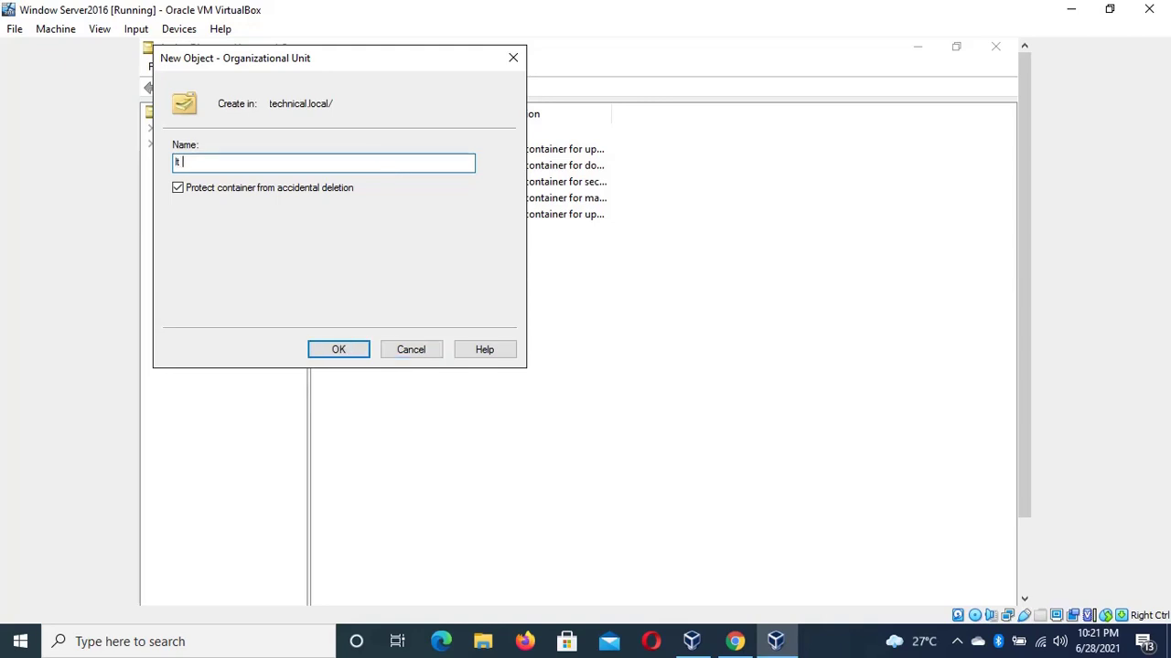
{"action": "type", "text": " d"}
{"action": "key", "text": "BackSpace"}
{"action": "type", "text": "Depart"}
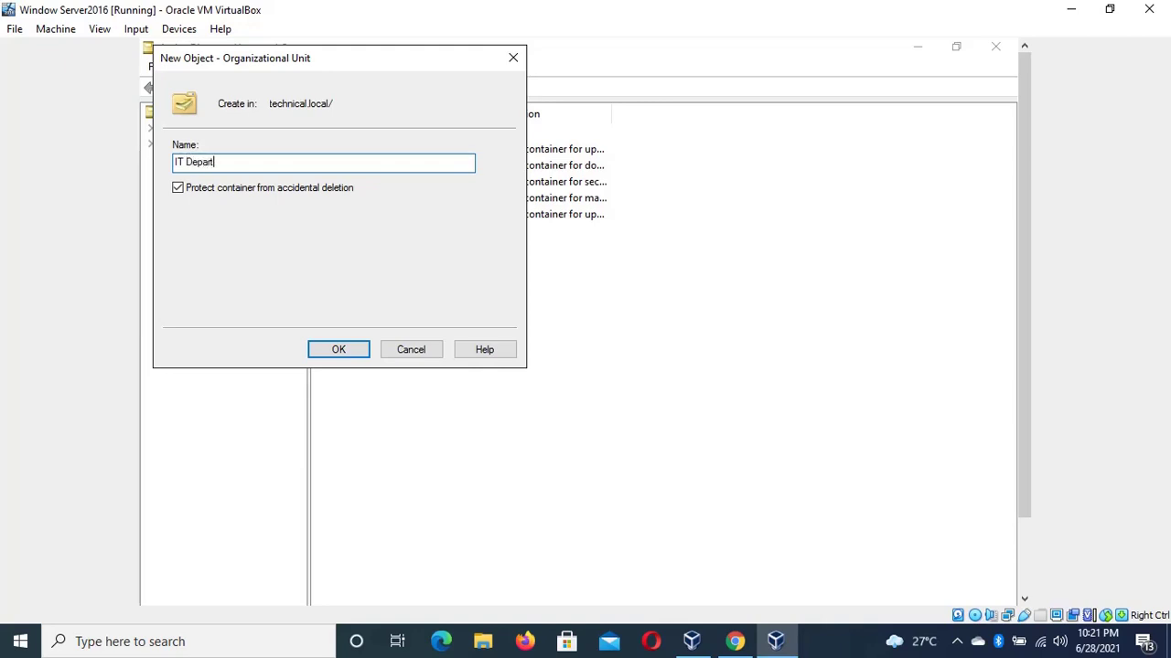
{"action": "type", "text": "ment"}
{"action": "left_click", "coordinate": [355, 357]}
{"action": "left_click", "coordinate": [355, 357]}
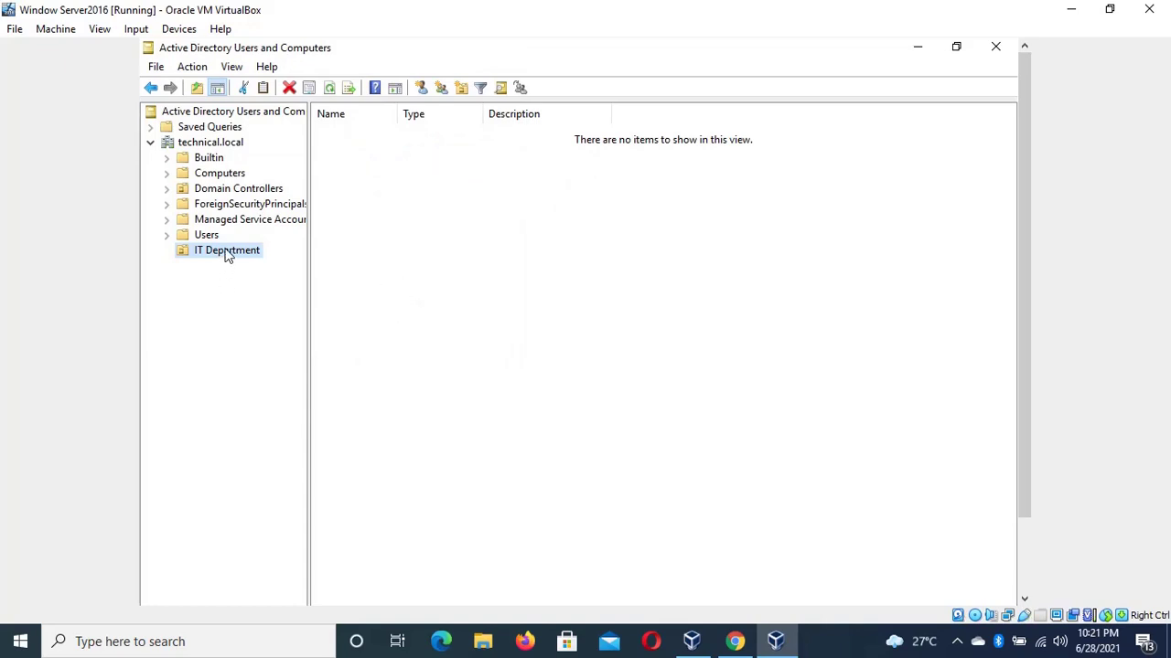
Create an 'Accounting Department' organizational unit under technical.local
{"action": "right_click", "coordinate": [191, 143]}
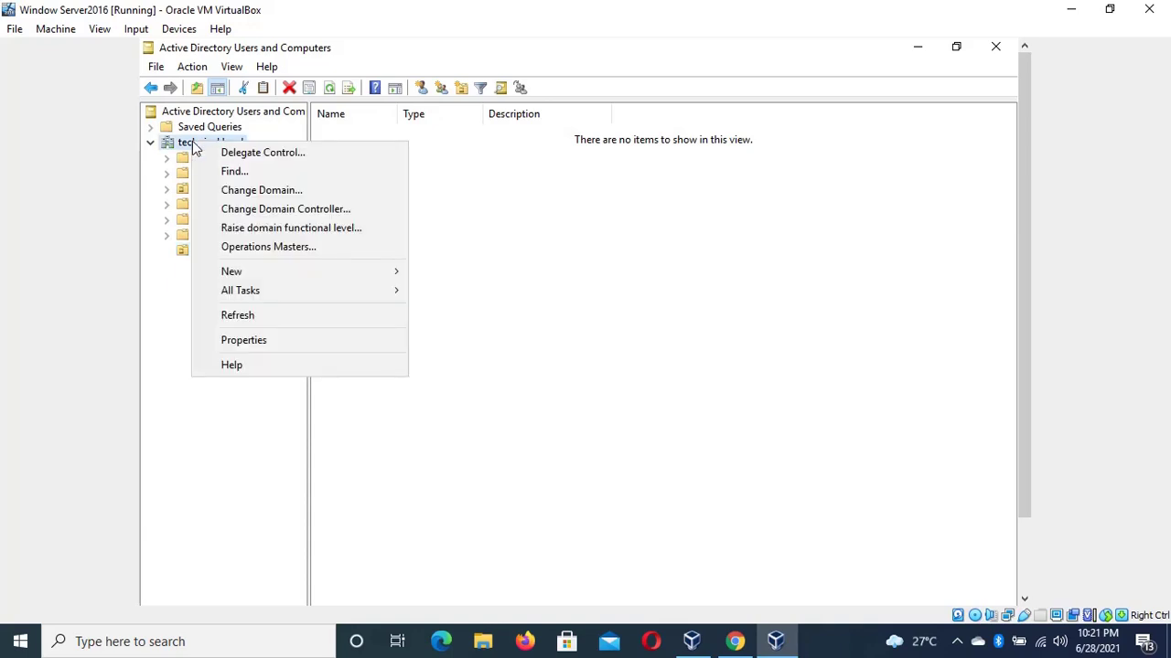
{"action": "mouse_move", "coordinate": [346, 276]}
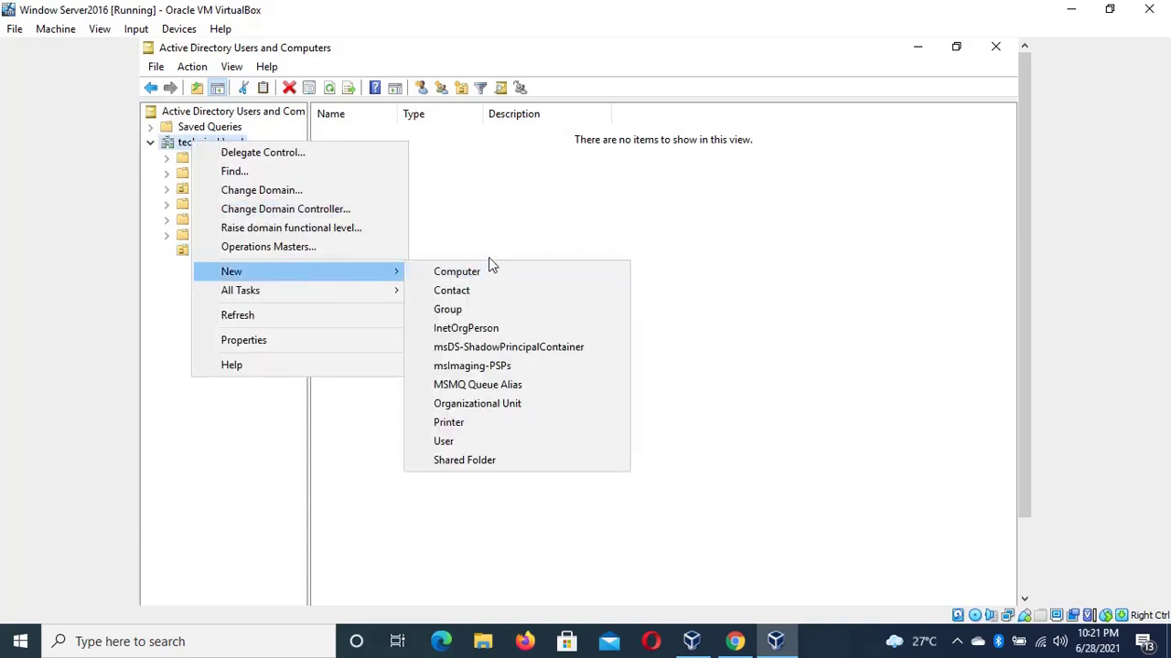
{"action": "left_click", "coordinate": [510, 403]}
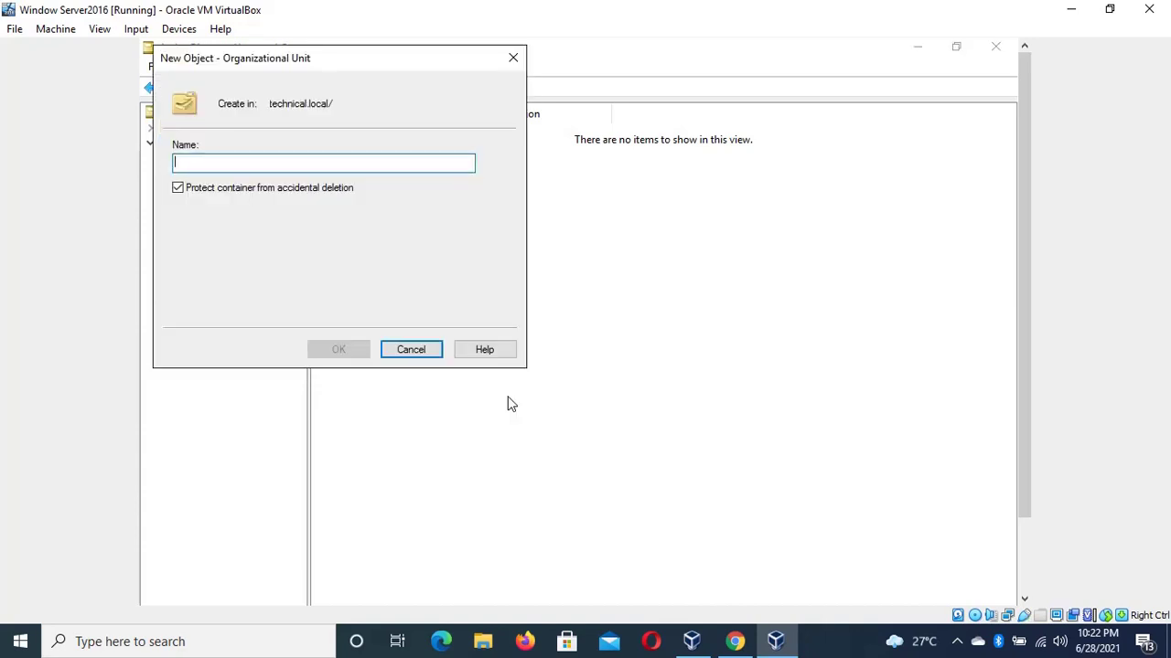
{"action": "type", "text": "Acco"}
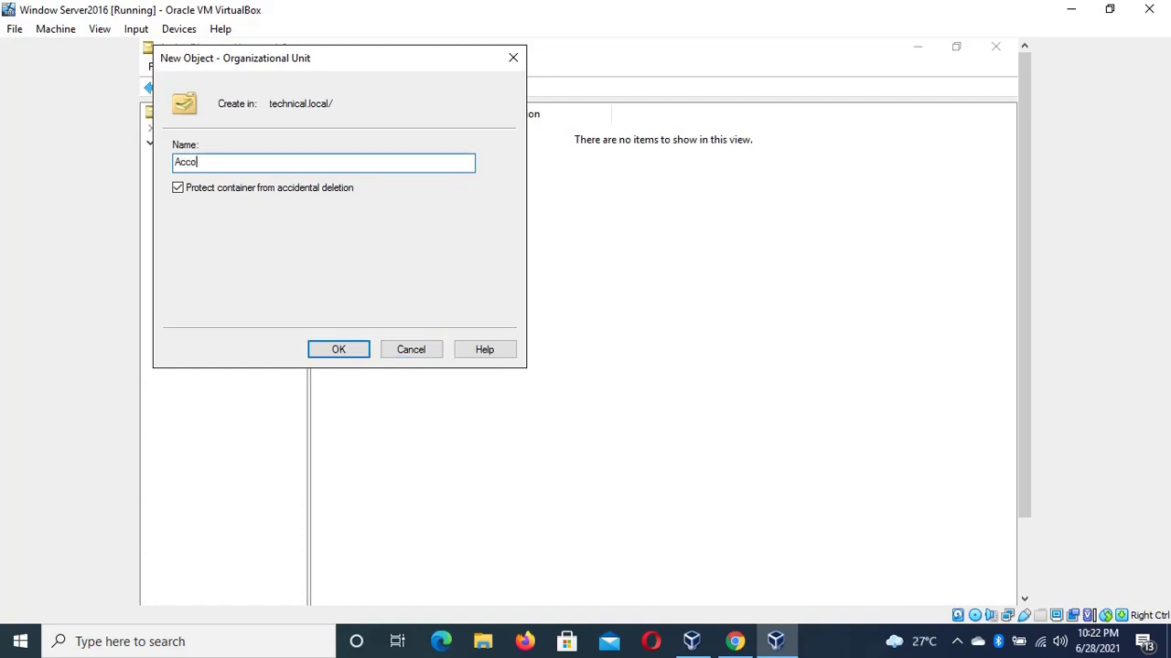
{"action": "key", "text": "BackSpace"}
{"action": "type", "text": "ount"}
{"action": "key", "text": "BackSpace"}
{"action": "key", "text": "BackSpace"}
{"action": "type", "text": "nting Departmetn"}
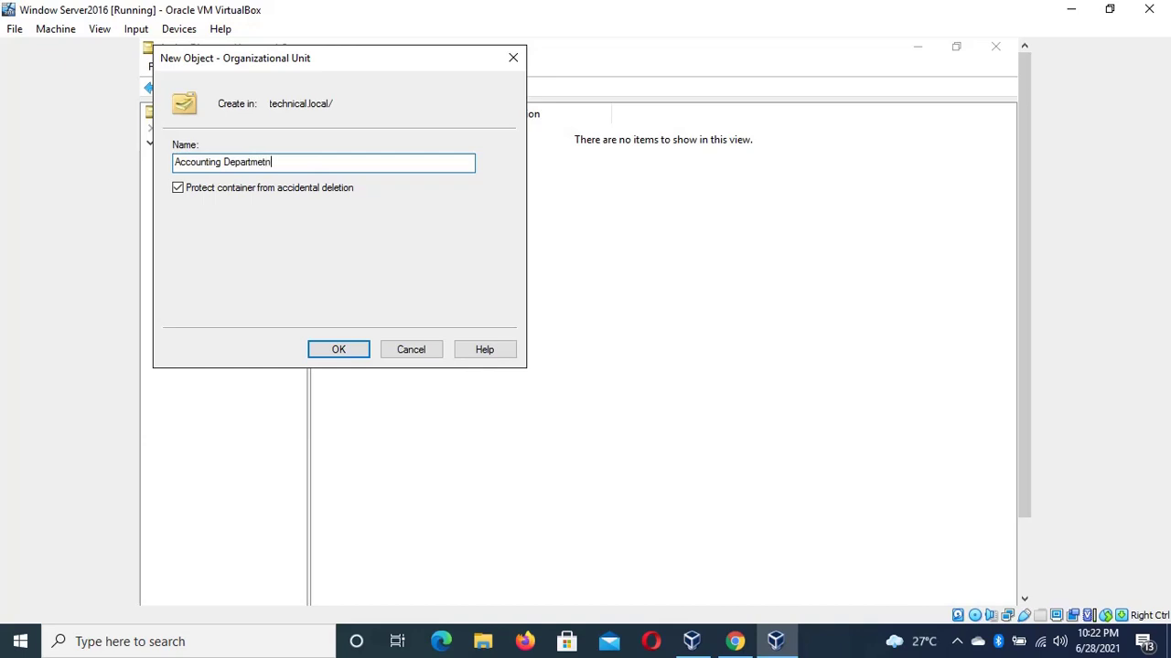
{"action": "key", "text": "BackSpace"}
{"action": "key", "text": "BackSpace"}
{"action": "type", "text": "nt"}
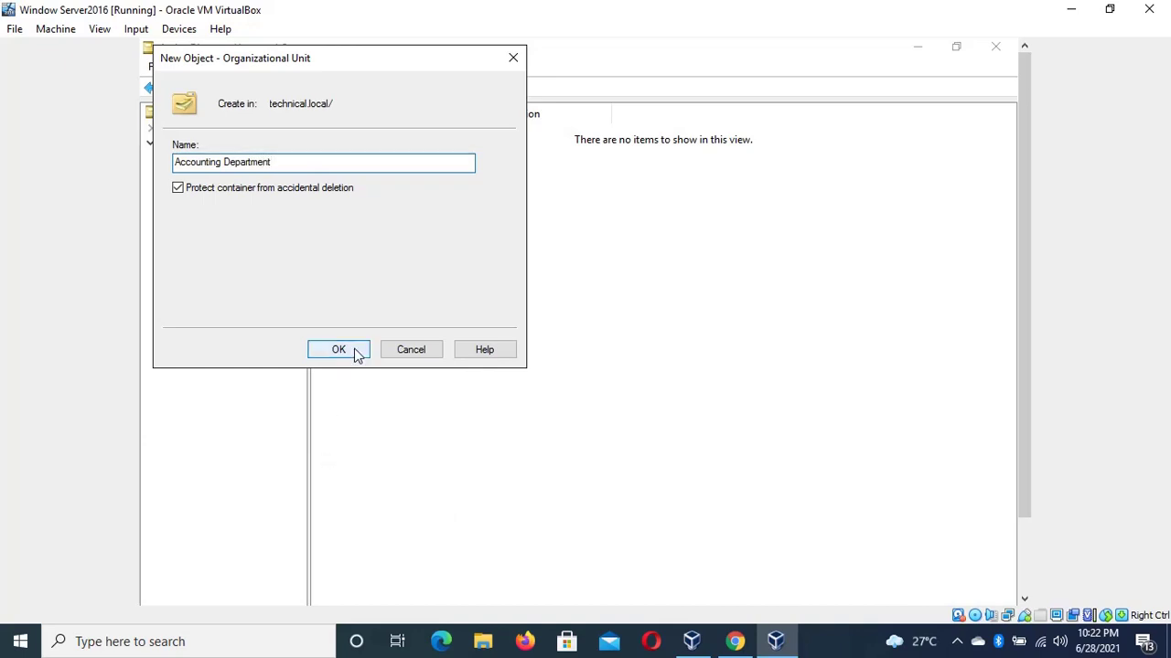
{"action": "left_click", "coordinate": [356, 355]}
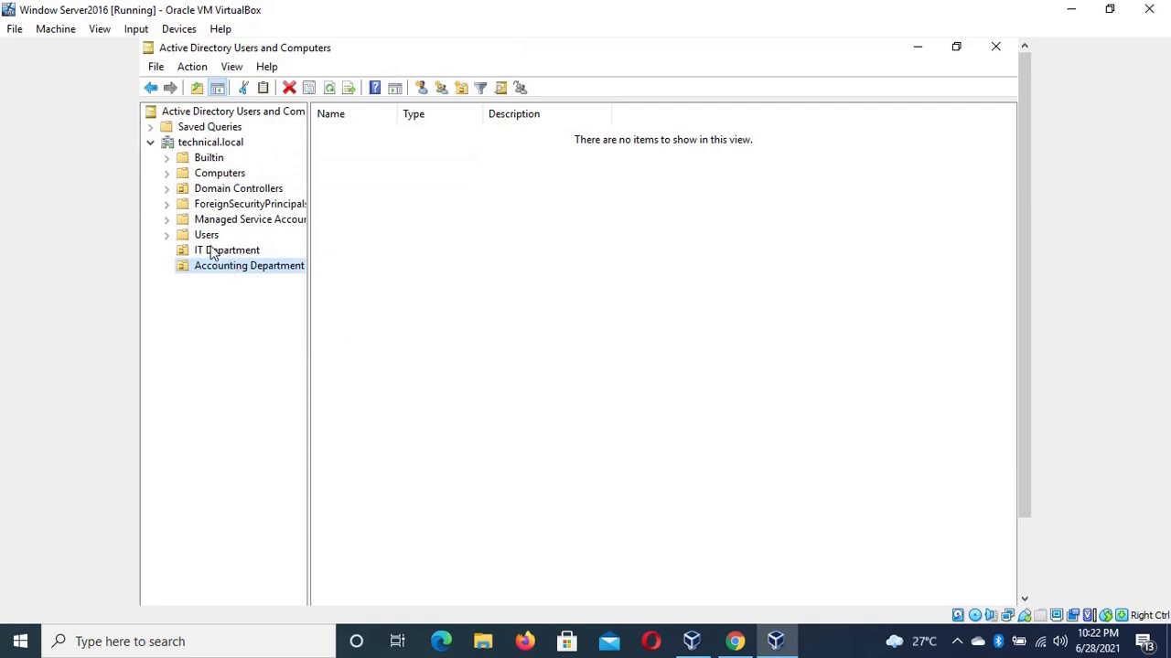
Create a 'Human Resources' organizational unit under technical.local
{"action": "left_click", "coordinate": [222, 145]}
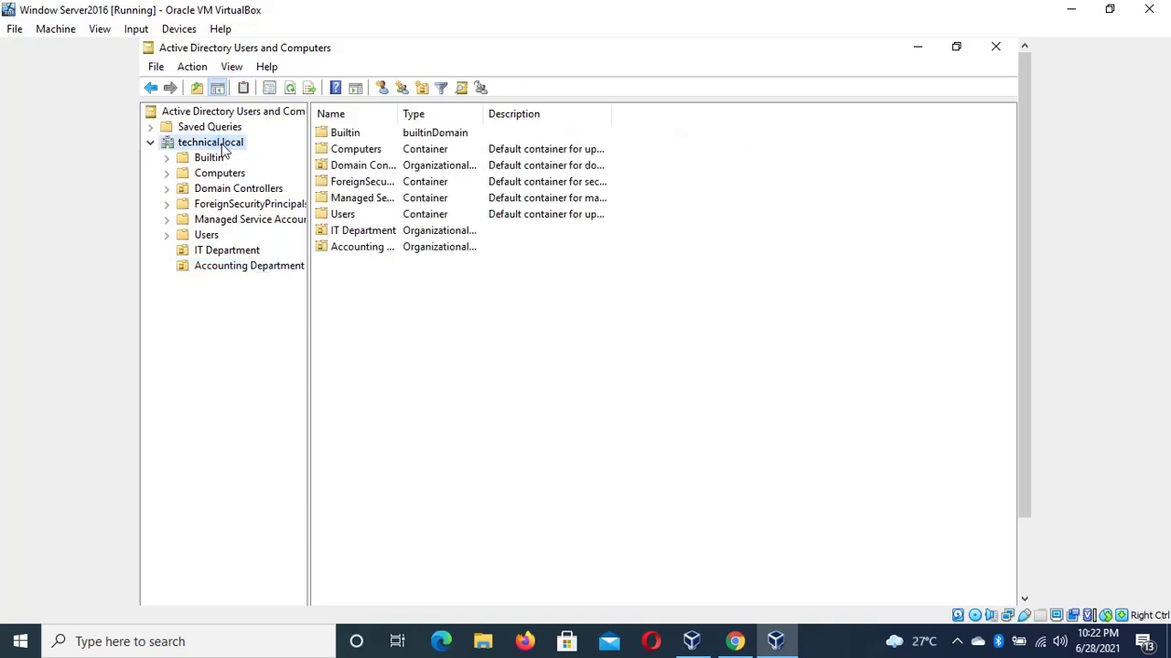
{"action": "right_click", "coordinate": [221, 144]}
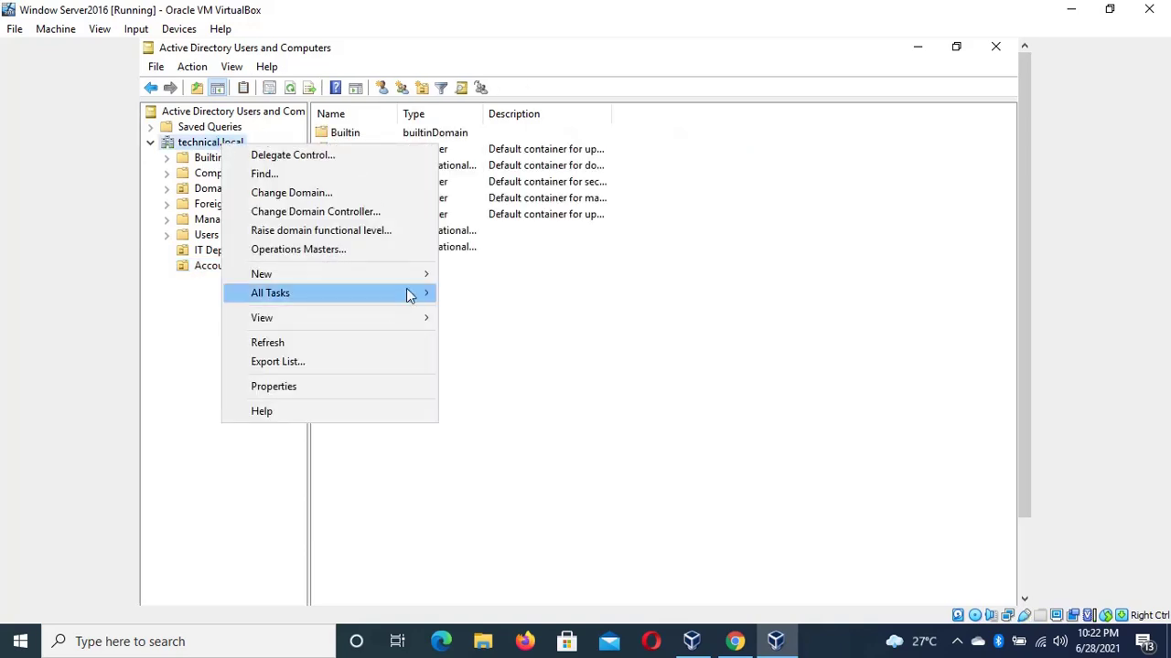
{"action": "mouse_move", "coordinate": [416, 279]}
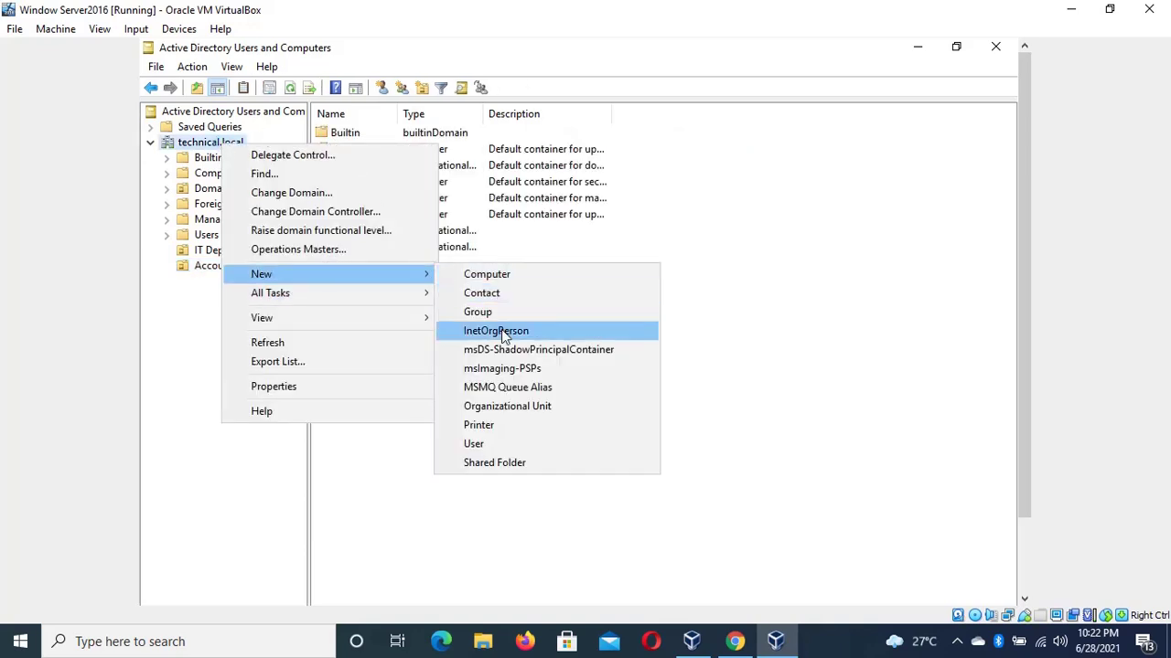
{"action": "left_click", "coordinate": [527, 413]}
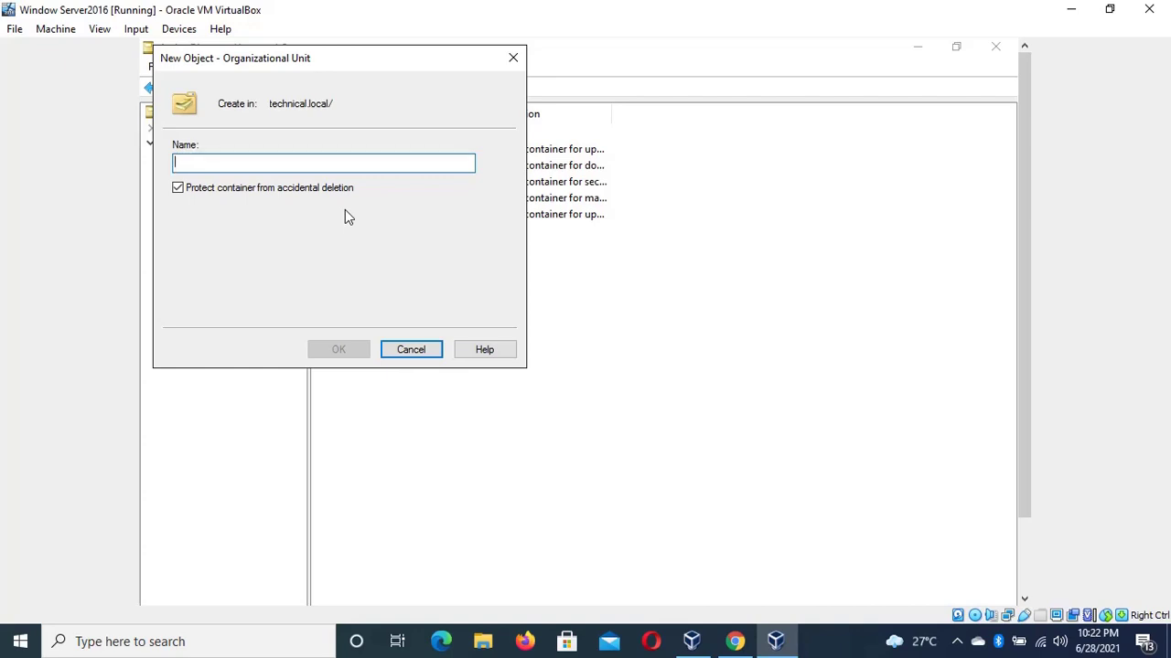
{"action": "type", "text": "Wel"}
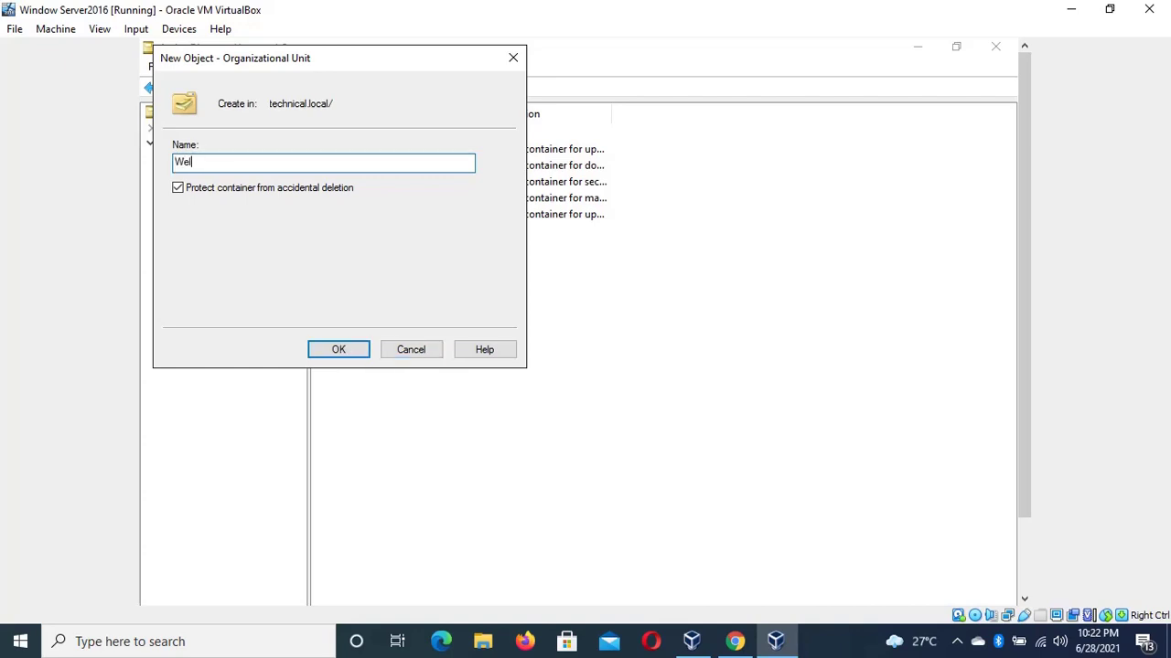
{"action": "key", "text": "BackSpace"}
{"action": "key", "text": "BackSpace"}
{"action": "key", "text": "BackSpace"}
{"action": "type", "text": "Human Resources"}
{"action": "left_click", "coordinate": [339, 348]}
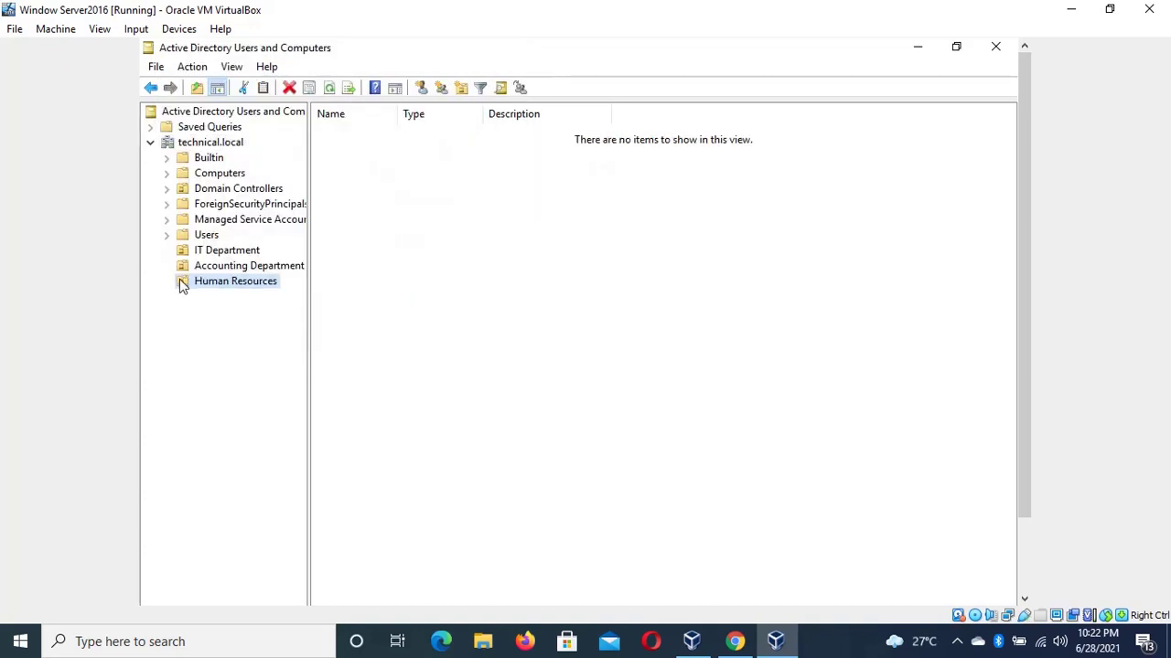
Create a 'Client Users' organizational unit under technical.local
{"action": "right_click", "coordinate": [227, 146]}
{"action": "mouse_move", "coordinate": [350, 267]}
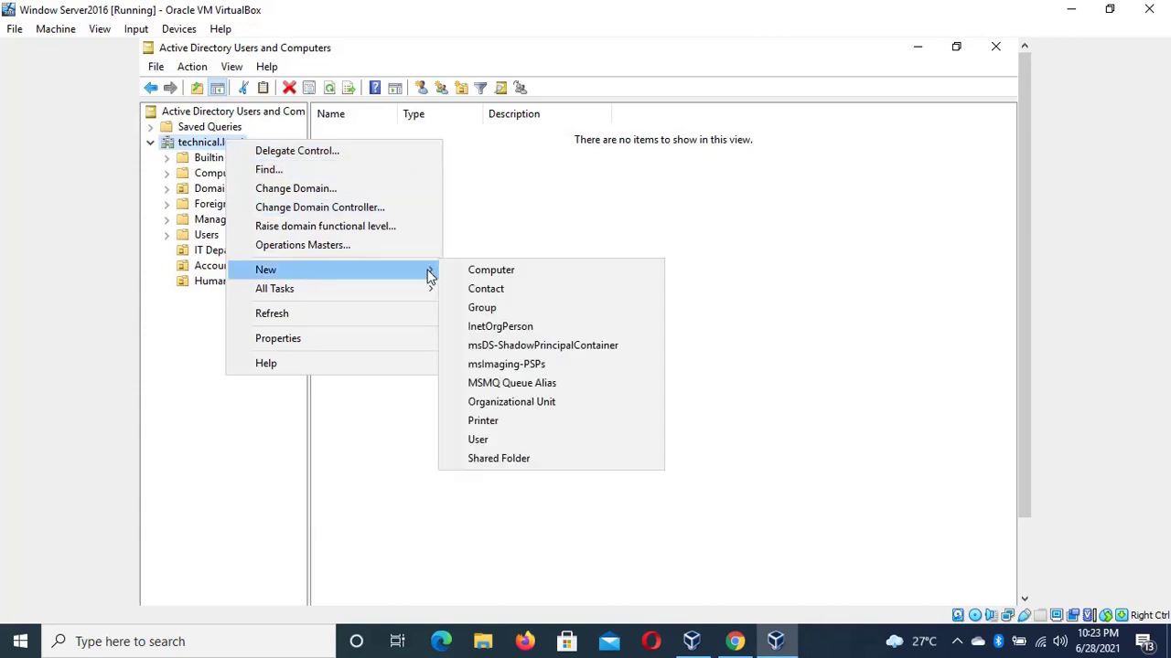
{"action": "left_click", "coordinate": [536, 403]}
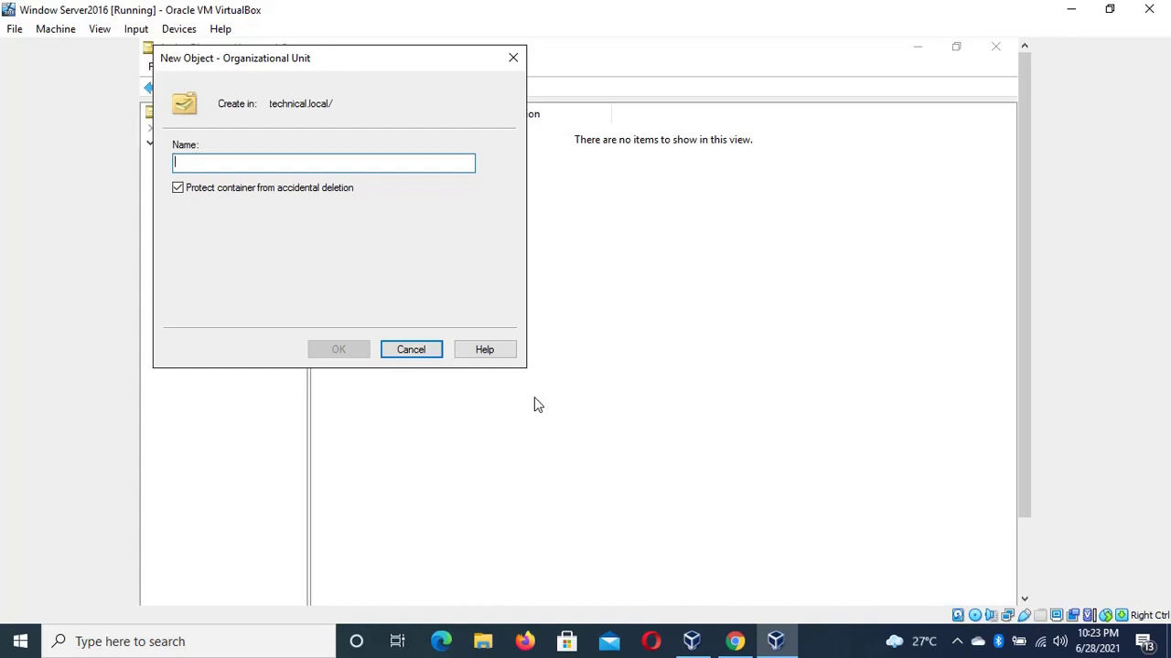
{"action": "type", "text": "Backe"}
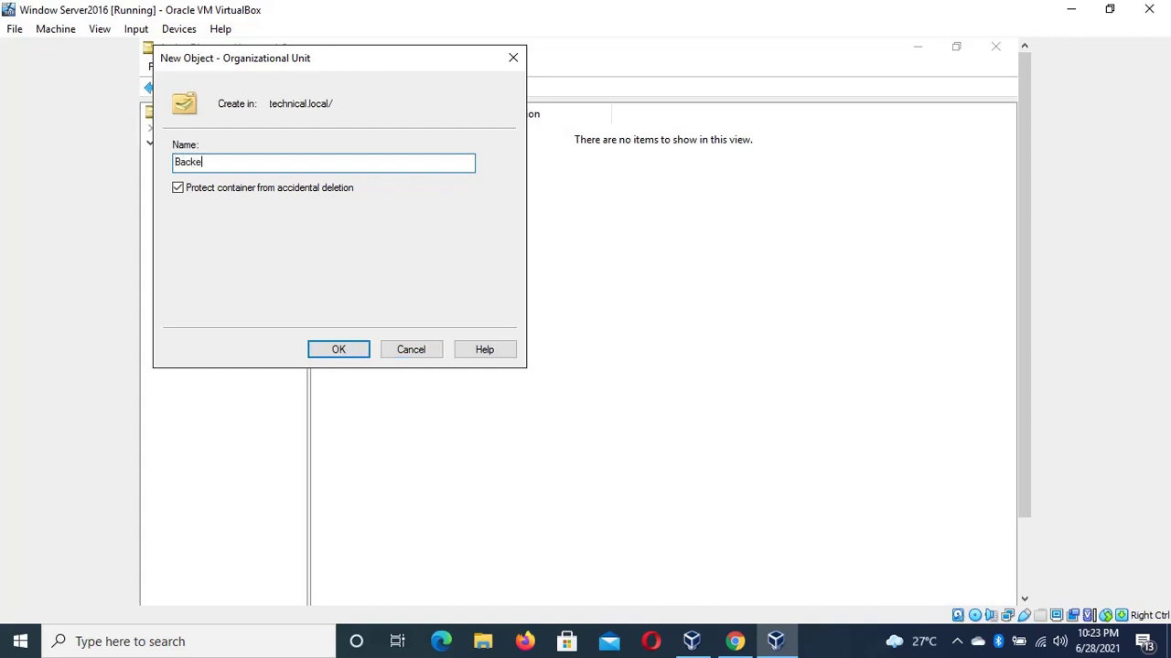
{"action": "type", "text": "nd"}
{"action": "key", "text": "BackSpace"}
{"action": "key", "text": "BackSpace"}
{"action": "key", "text": "BackSpace"}
{"action": "key", "text": "BackSpace"}
{"action": "key", "text": "BackSpace"}
{"action": "key", "text": "BackSpace"}
{"action": "key", "text": "BackSpace"}
{"action": "key", "text": "BackSpace"}
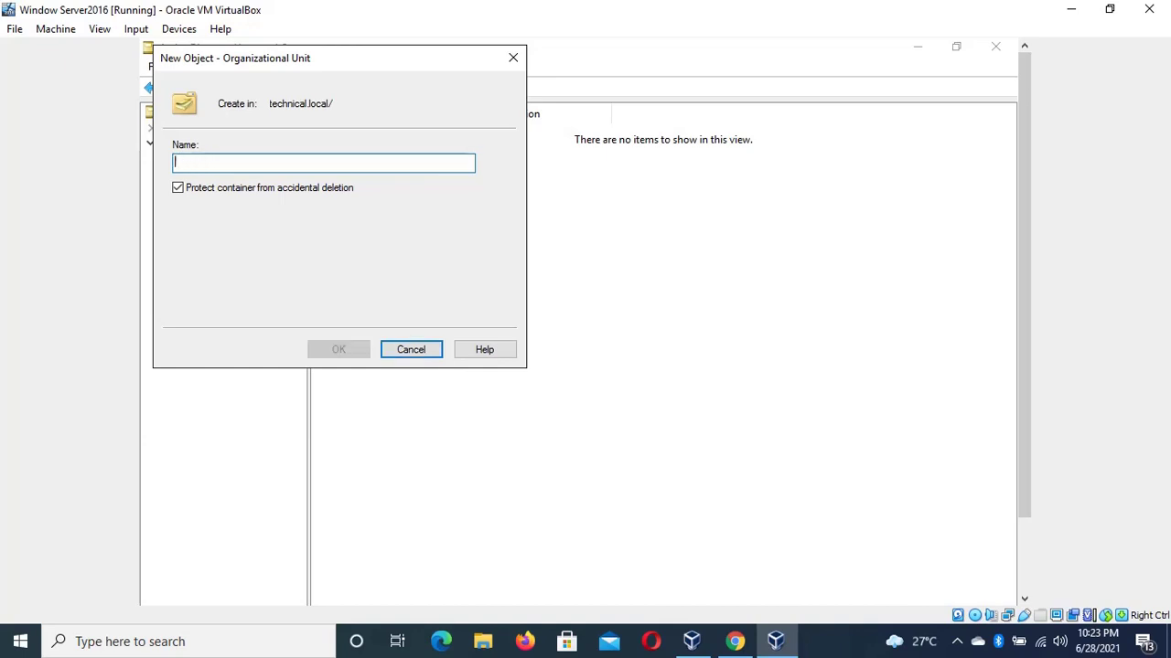
{"action": "type", "text": "Cleint"}
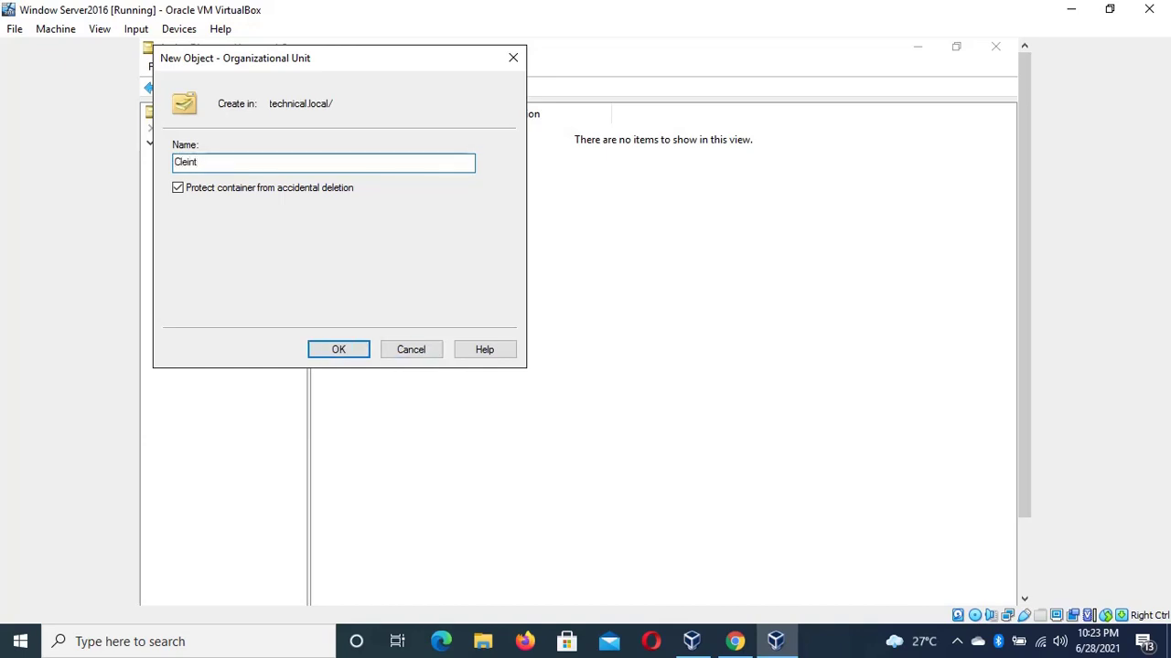
{"action": "key", "text": "BackSpace"}
{"action": "key", "text": "BackSpace"}
{"action": "key", "text": "BackSpace"}
{"action": "key", "text": "BackSpace"}
{"action": "type", "text": "ient Users"}
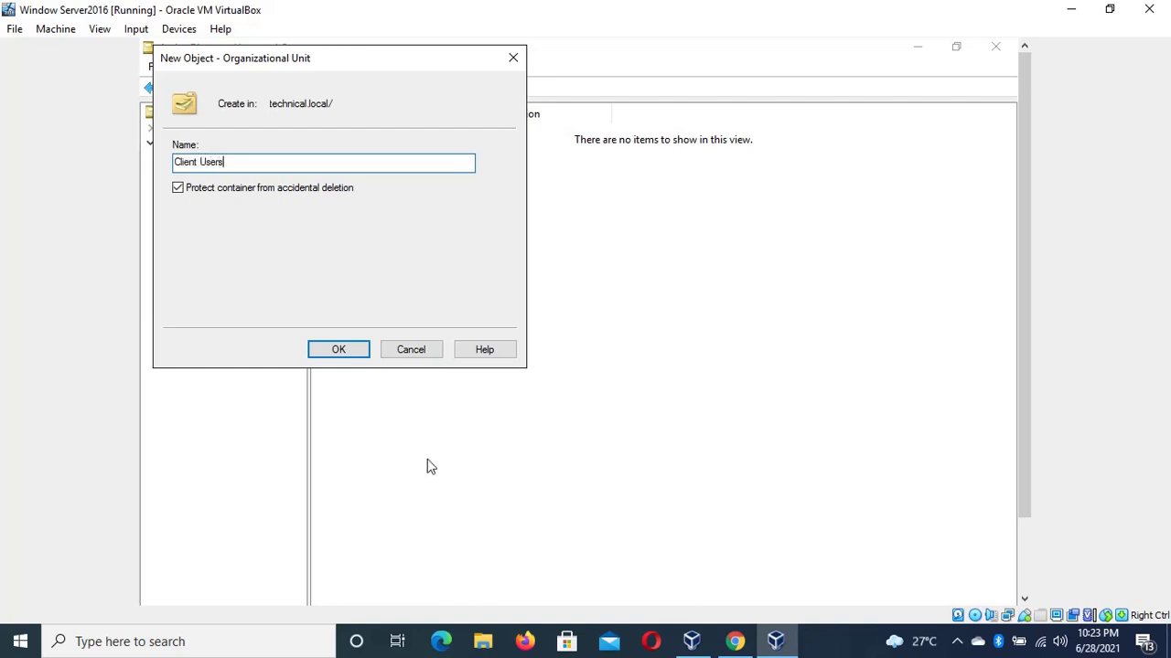
{"action": "left_click", "coordinate": [357, 352]}
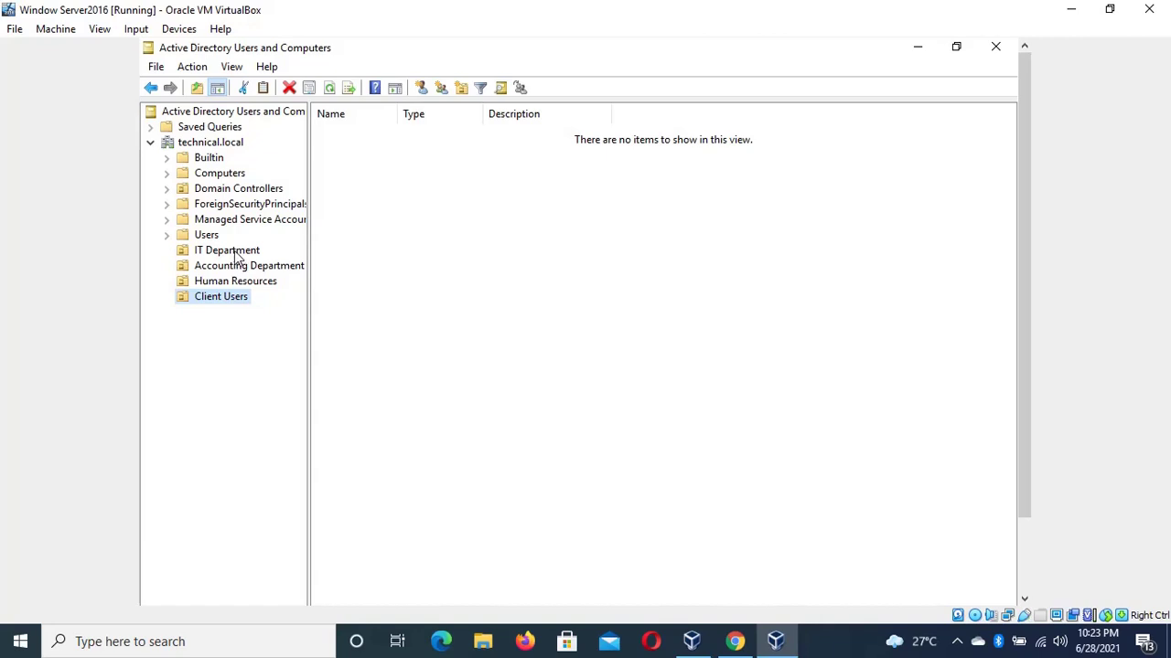
Open the New Object – User wizard for the IT Department OU
{"action": "right_click", "coordinate": [235, 256]}
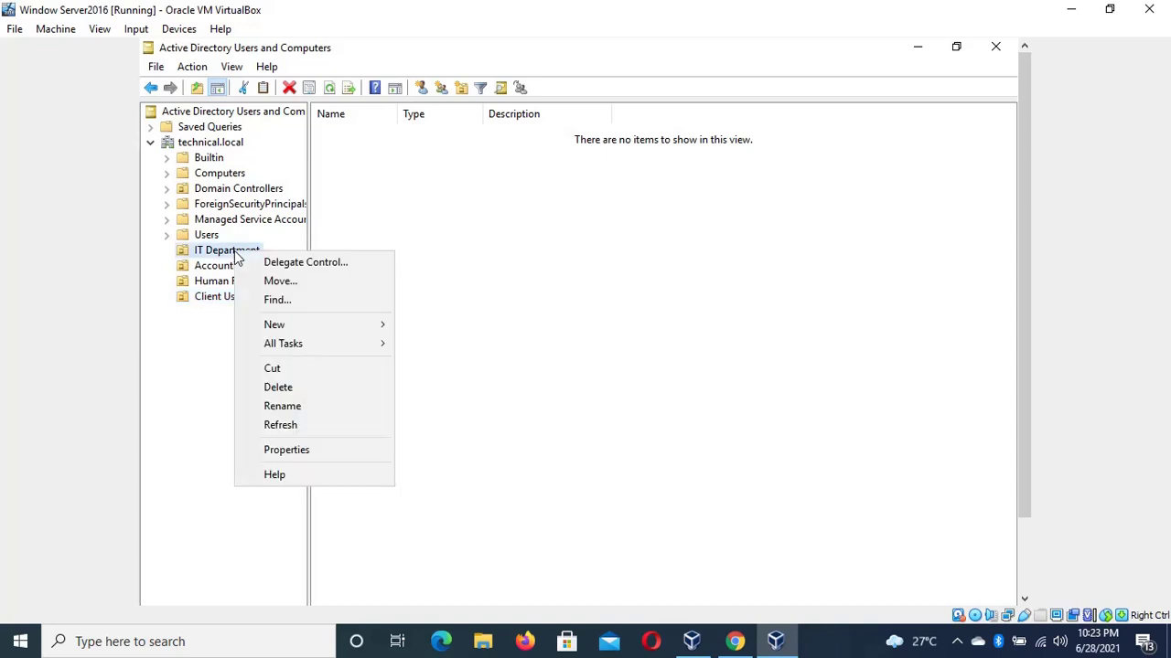
{"action": "mouse_move", "coordinate": [366, 338]}
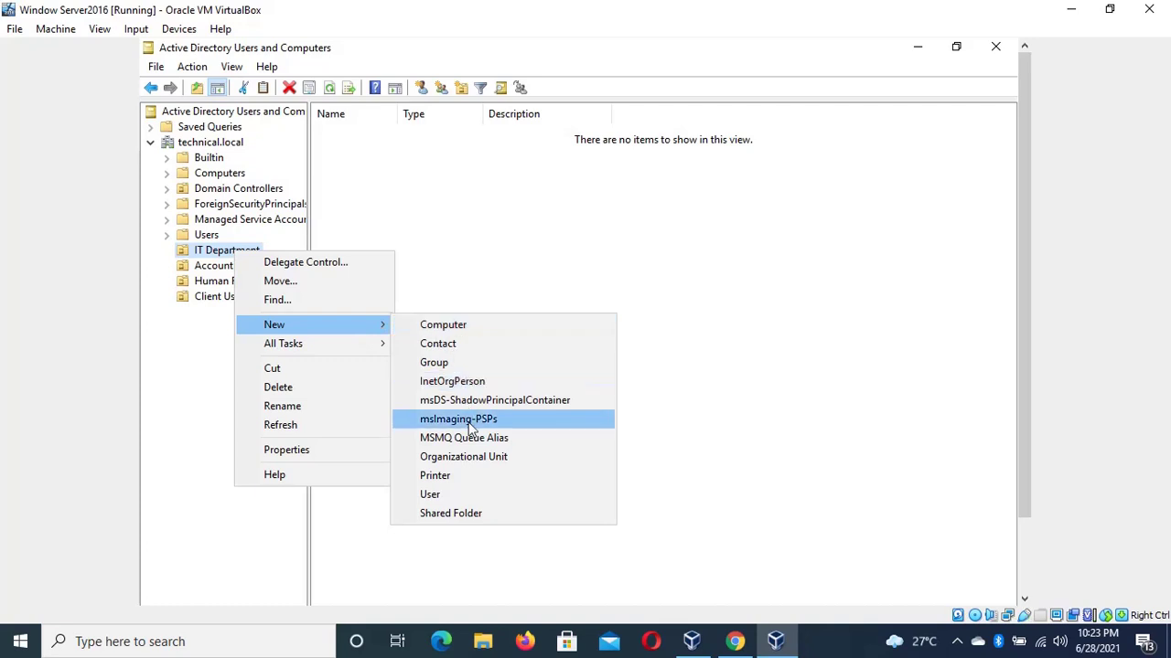
{"action": "left_click", "coordinate": [469, 494]}
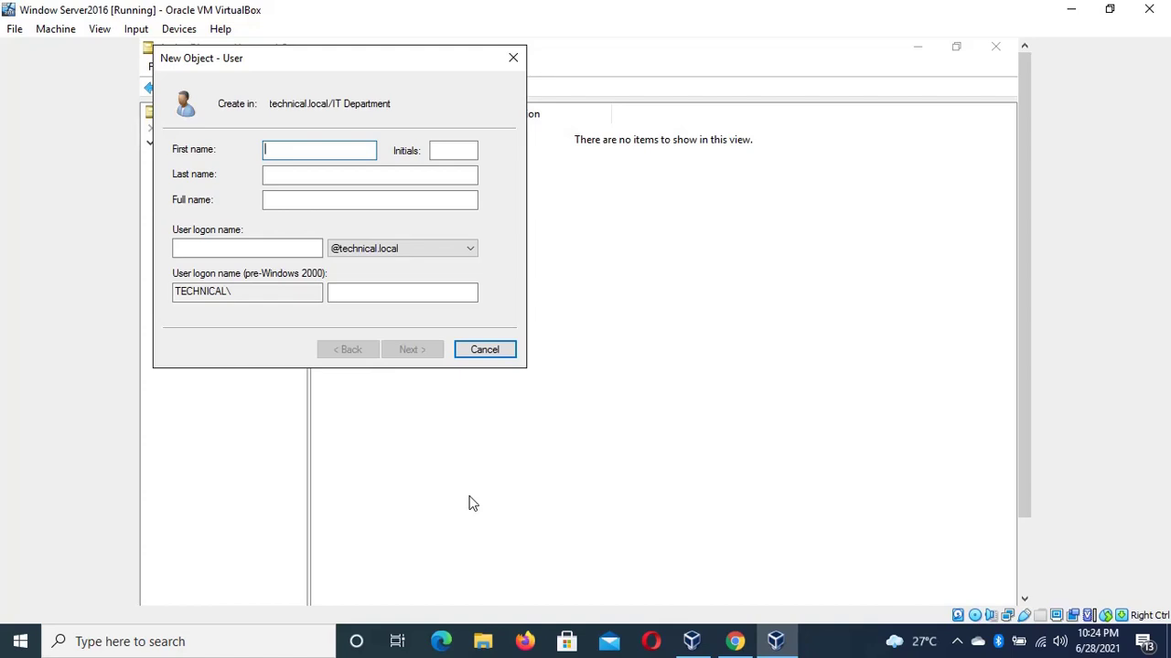
Enter the user's first name, middle initial, last name and logon name, then proceed to the password page
{"action": "left_click", "coordinate": [369, 173]}
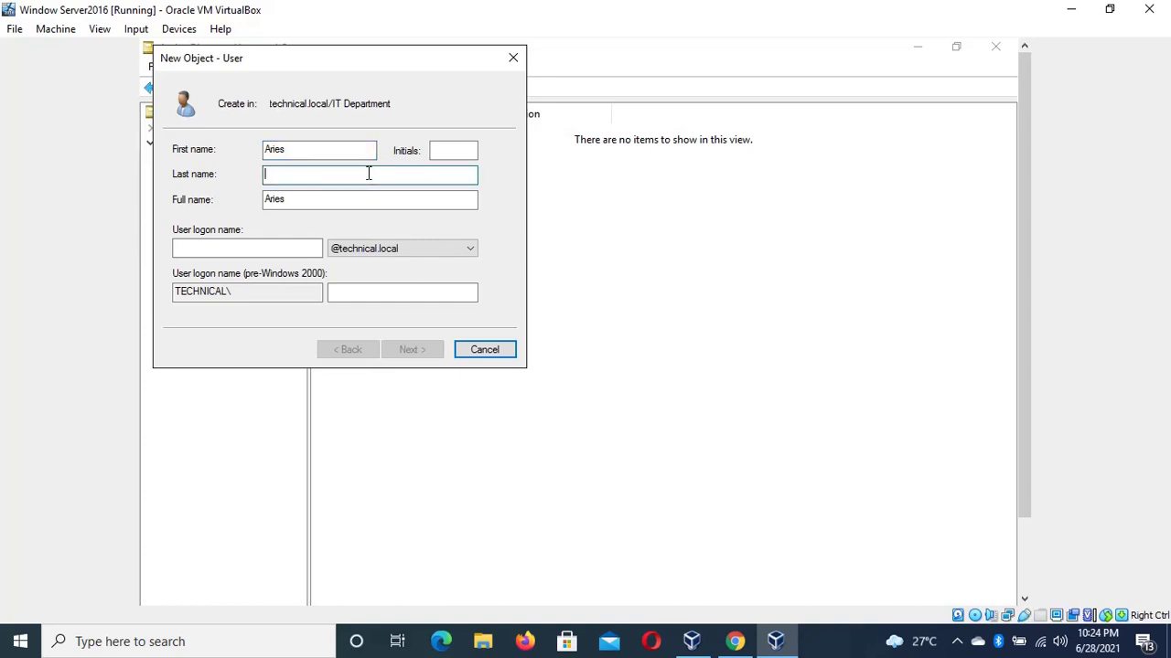
{"action": "left_click", "coordinate": [448, 150]}
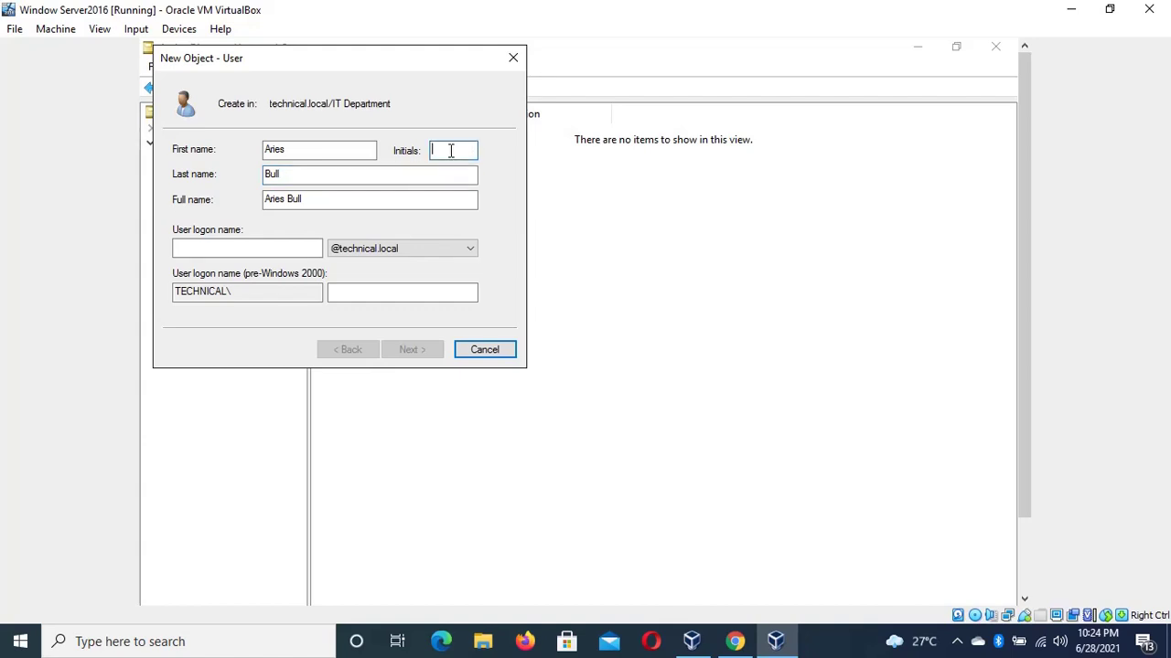
{"action": "type", "text": "S"}
{"action": "left_click", "coordinate": [241, 248]}
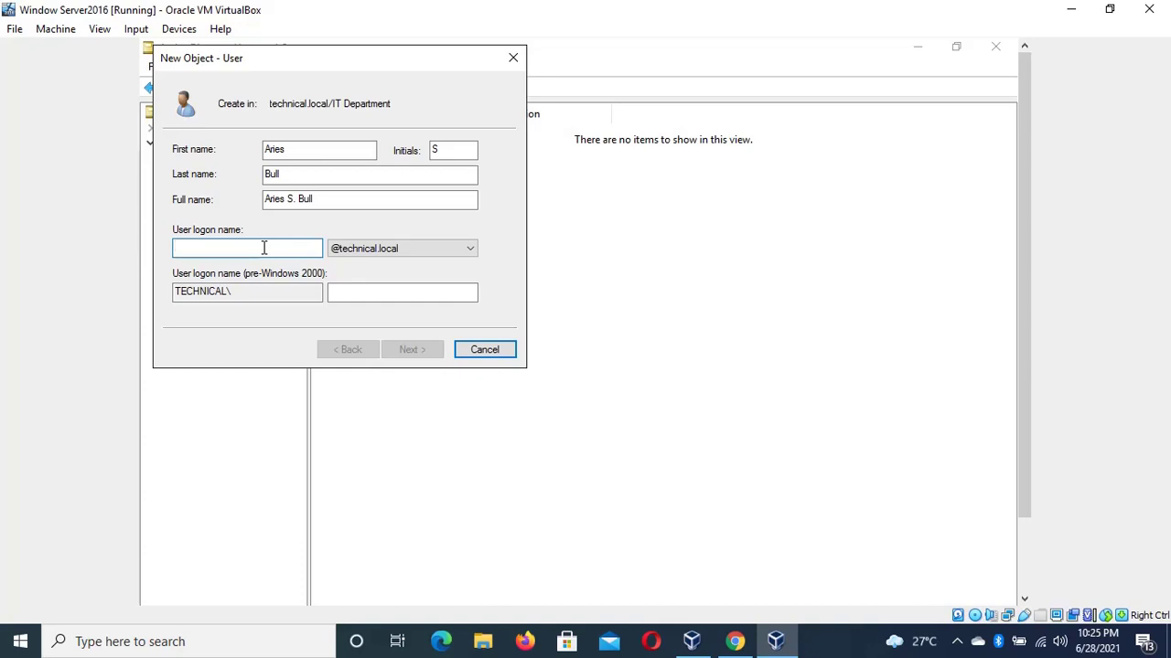
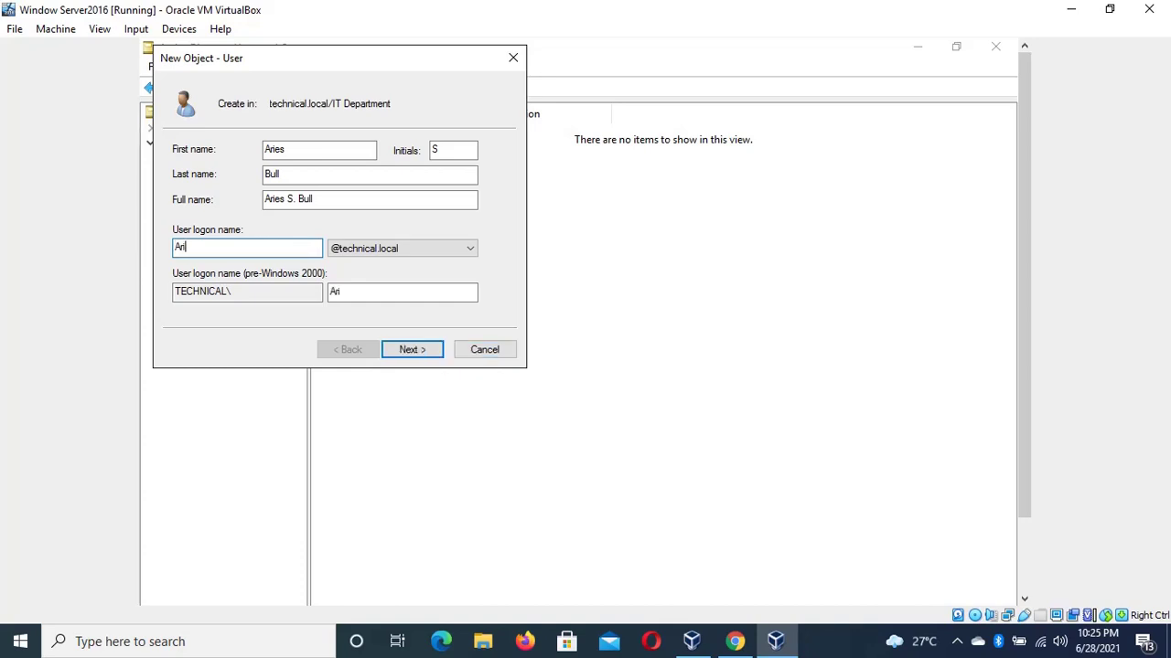
{"action": "left_click", "coordinate": [429, 358]}
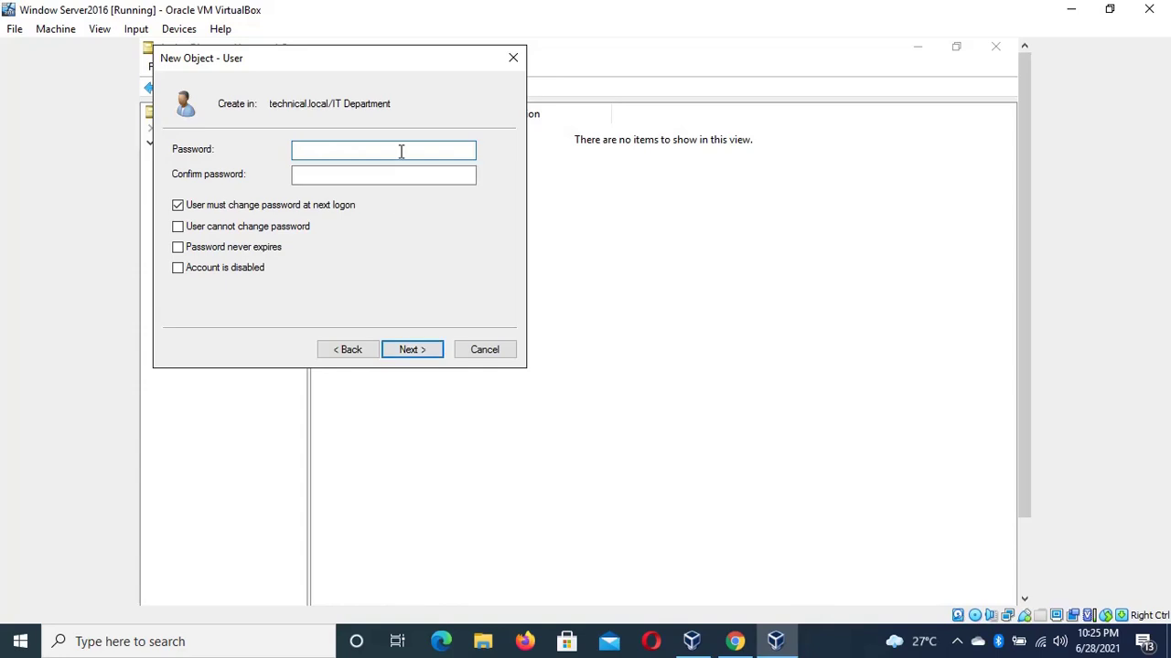
Try a short password, which the domain password policy rejects
{"action": "type", "text": "P@ssw"}
{"action": "key", "text": "Tab"}
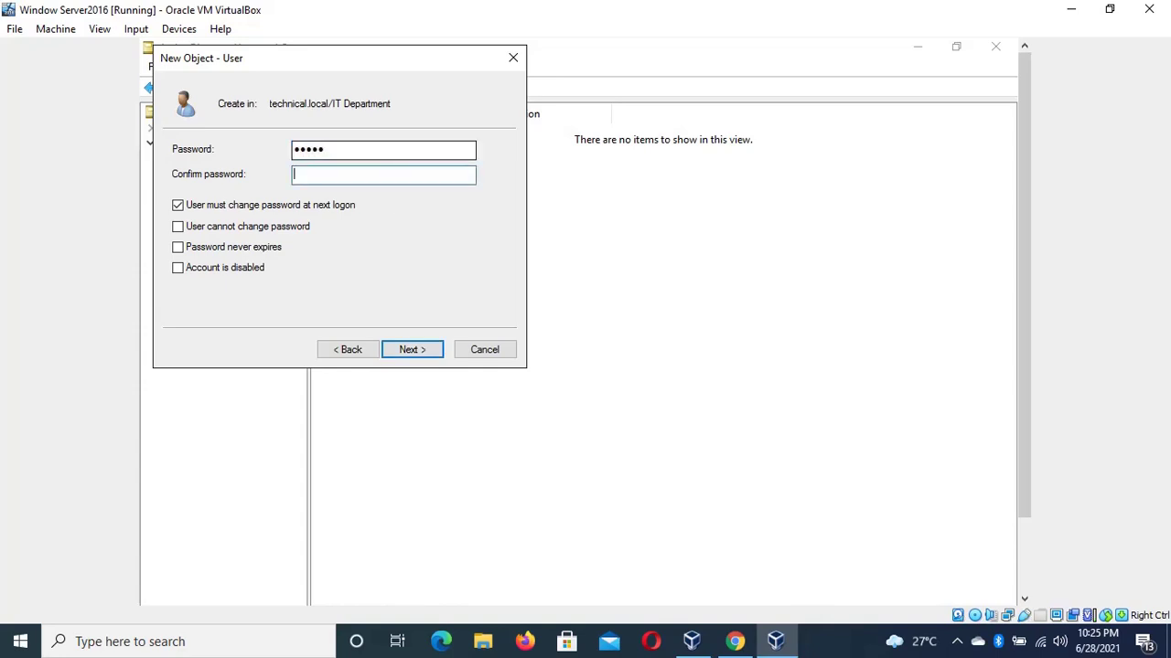
{"action": "type", "text": "P@ssw"}
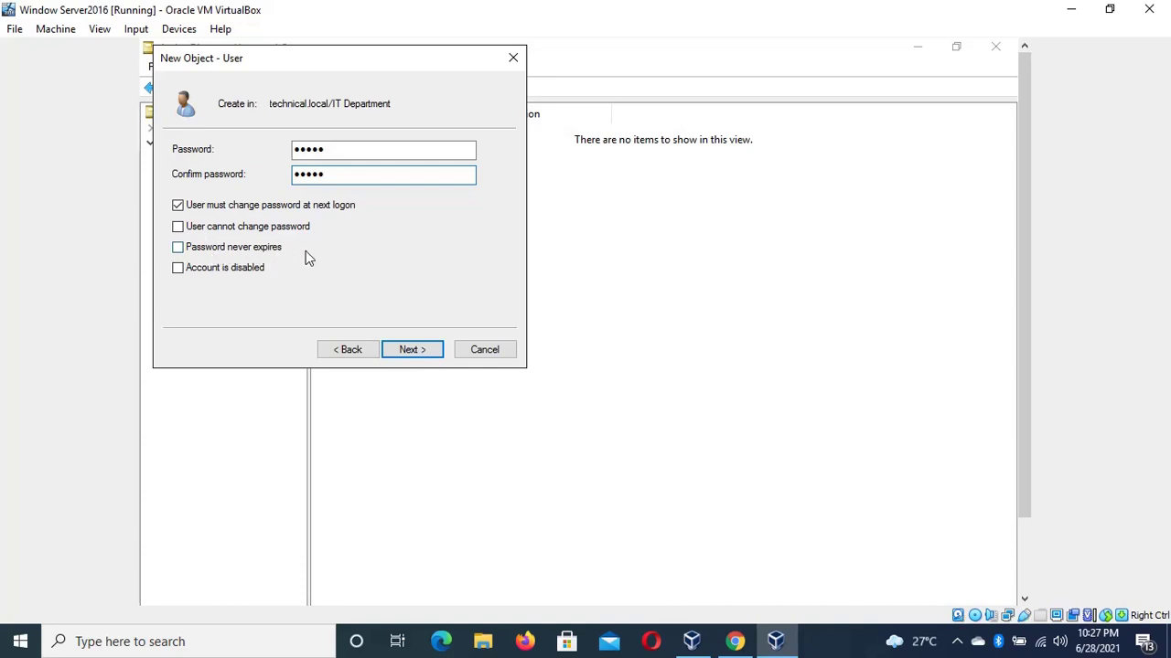
{"action": "left_click", "coordinate": [408, 351]}
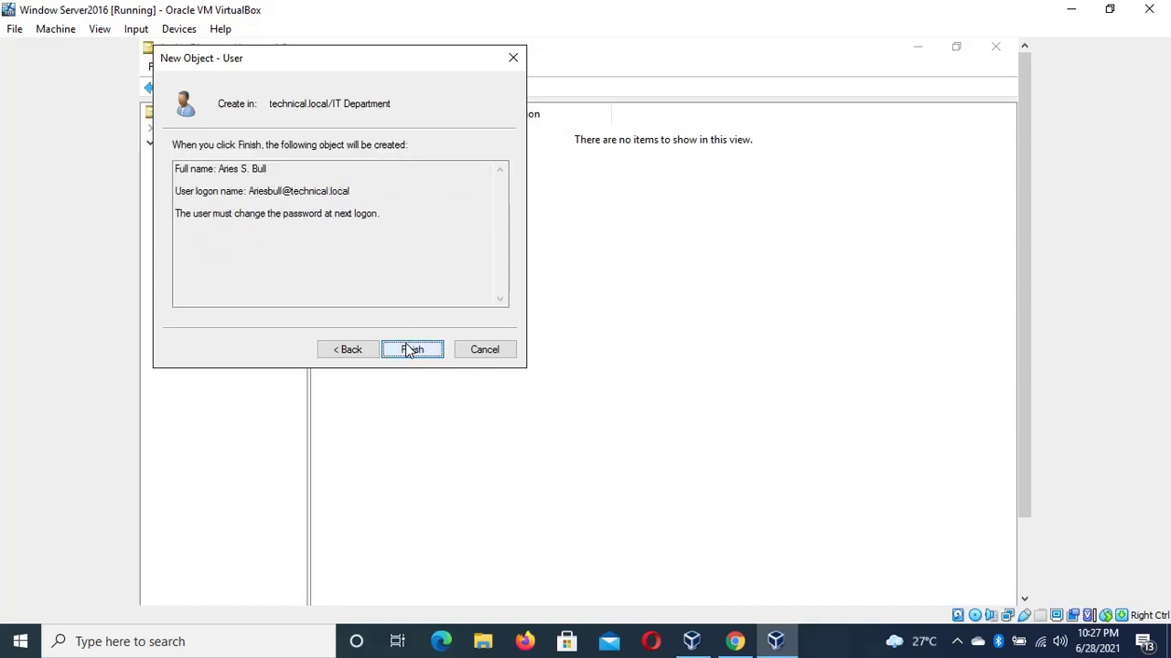
{"action": "left_click", "coordinate": [353, 355]}
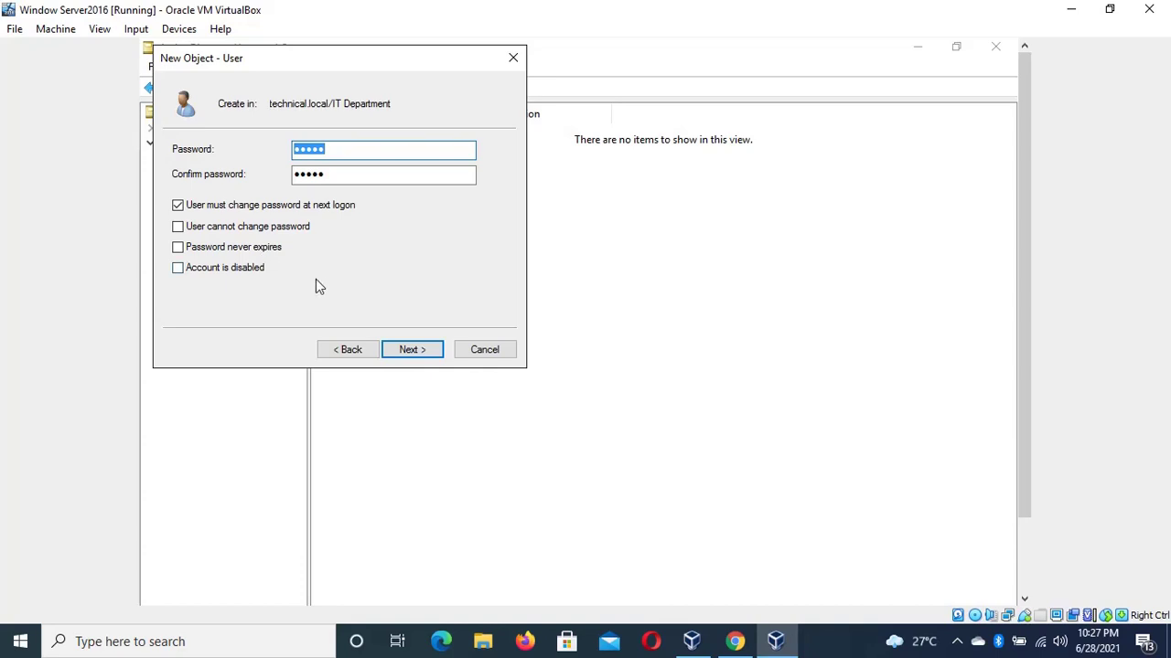
{"action": "left_click", "coordinate": [409, 350]}
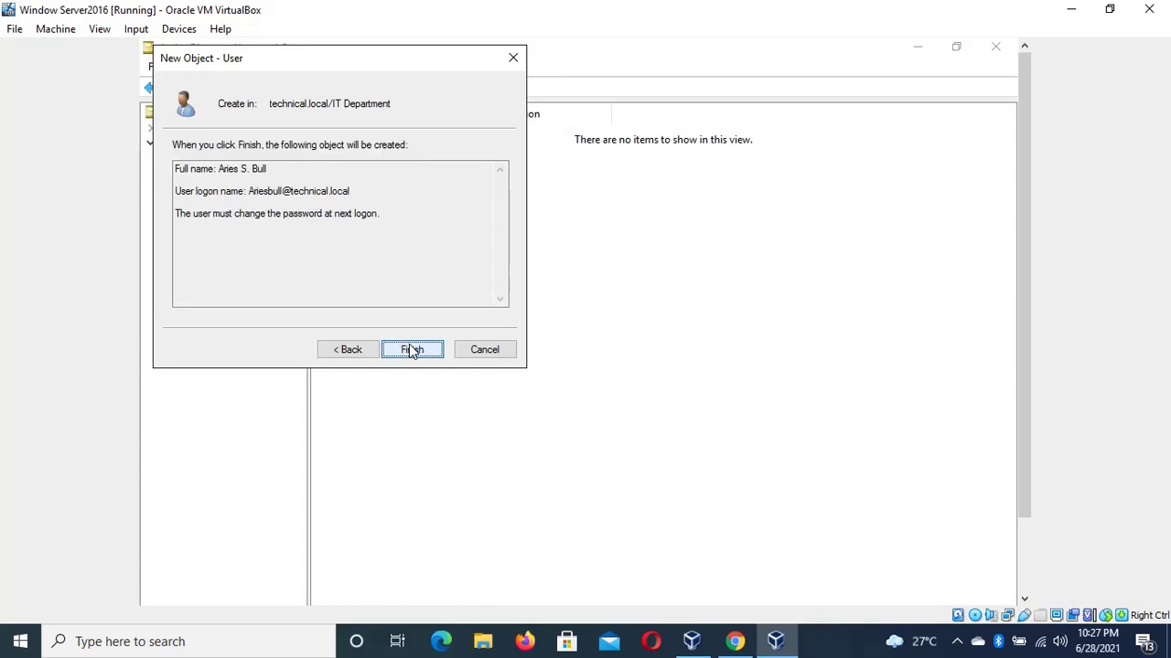
{"action": "left_click", "coordinate": [412, 350]}
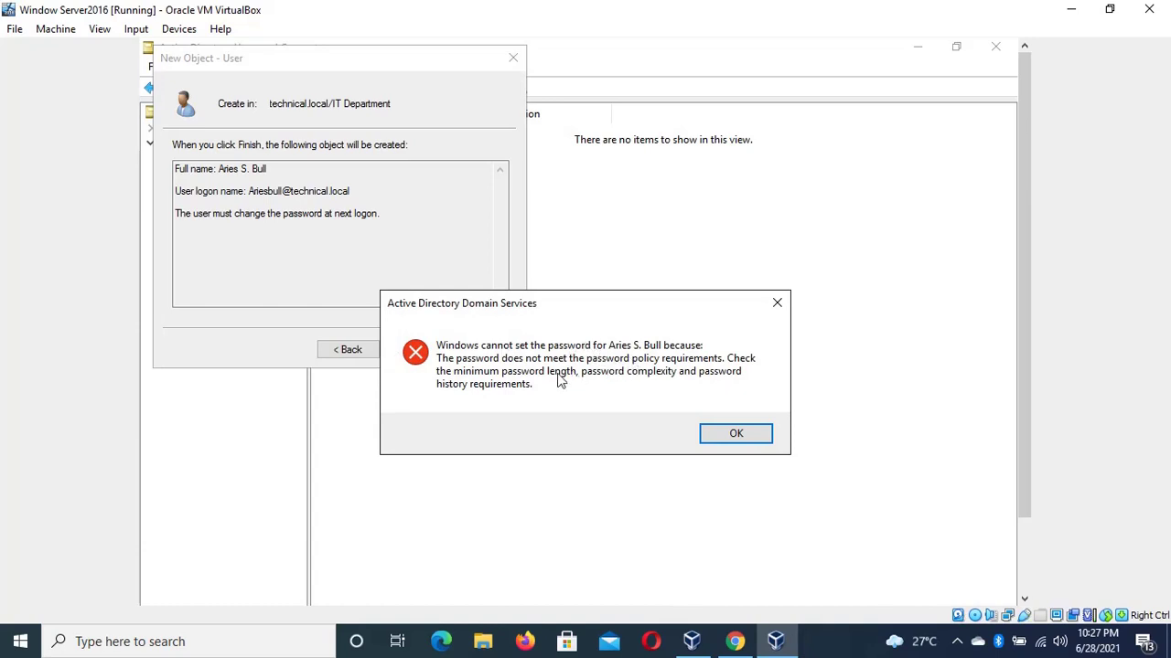
{"action": "left_click", "coordinate": [737, 434]}
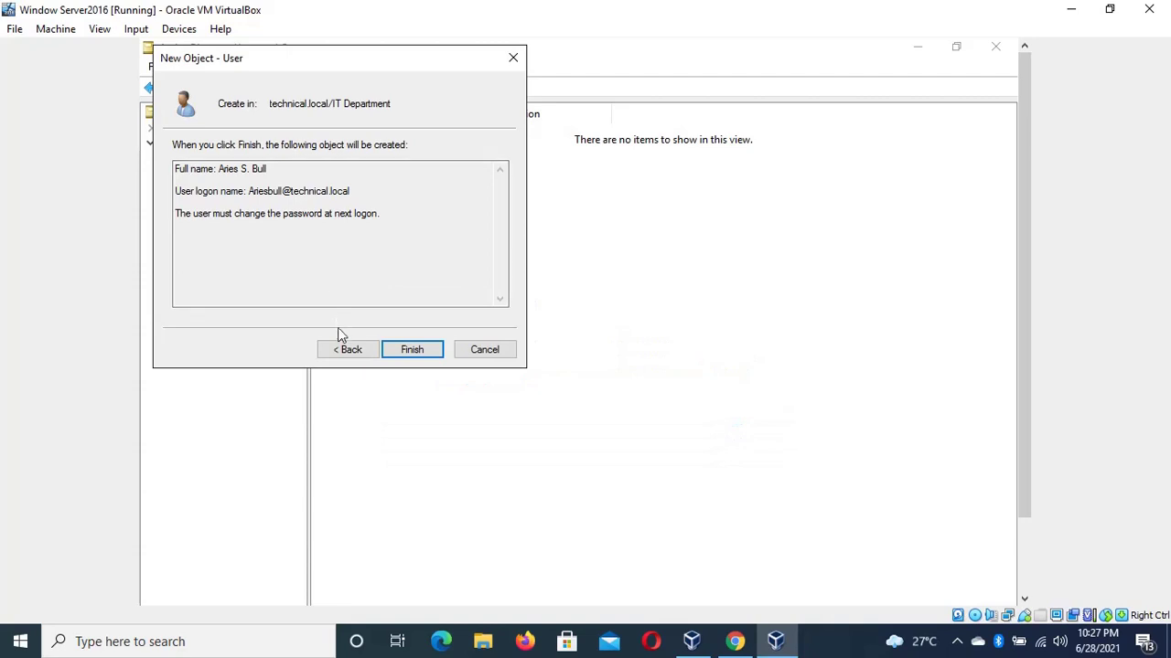
Enter a longer 12-character password and finish creating the IT Department user
{"action": "left_click", "coordinate": [347, 351]}
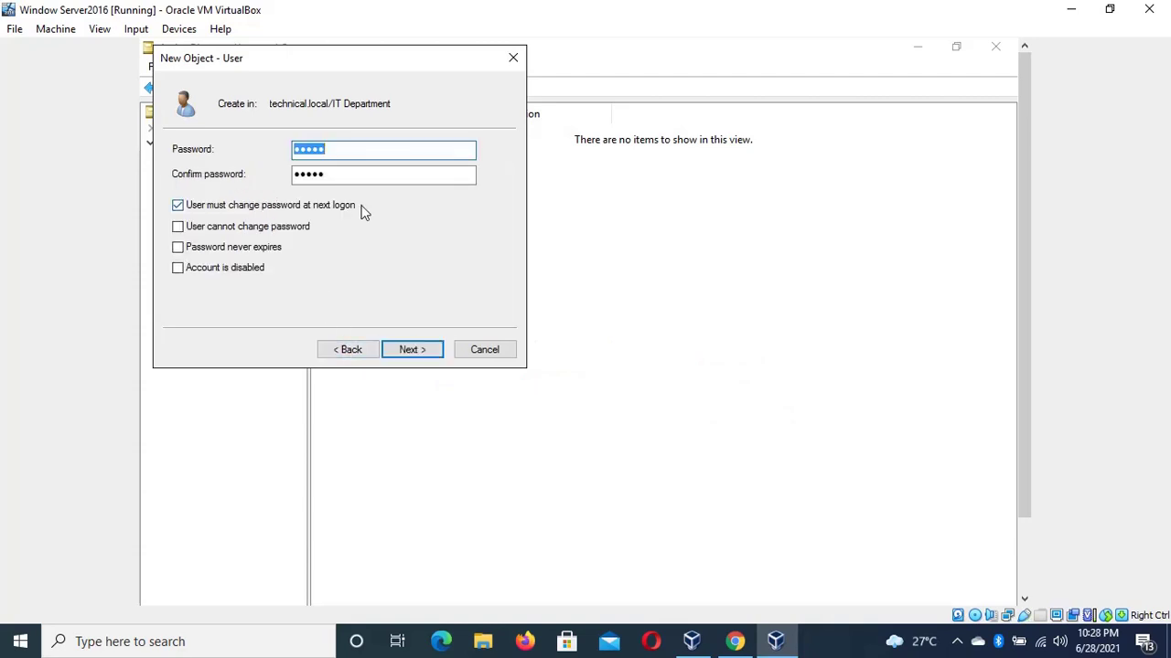
{"action": "type", "text": "•••••••"}
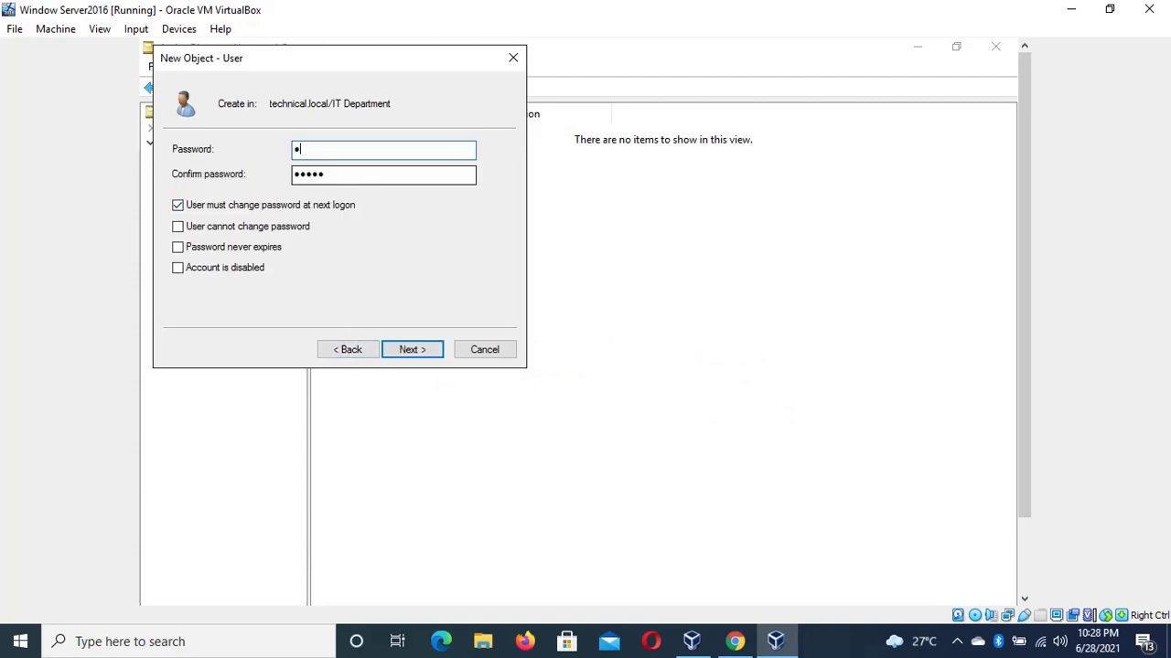
{"action": "type", "text": "•••••"}
{"action": "key", "text": "Tab"}
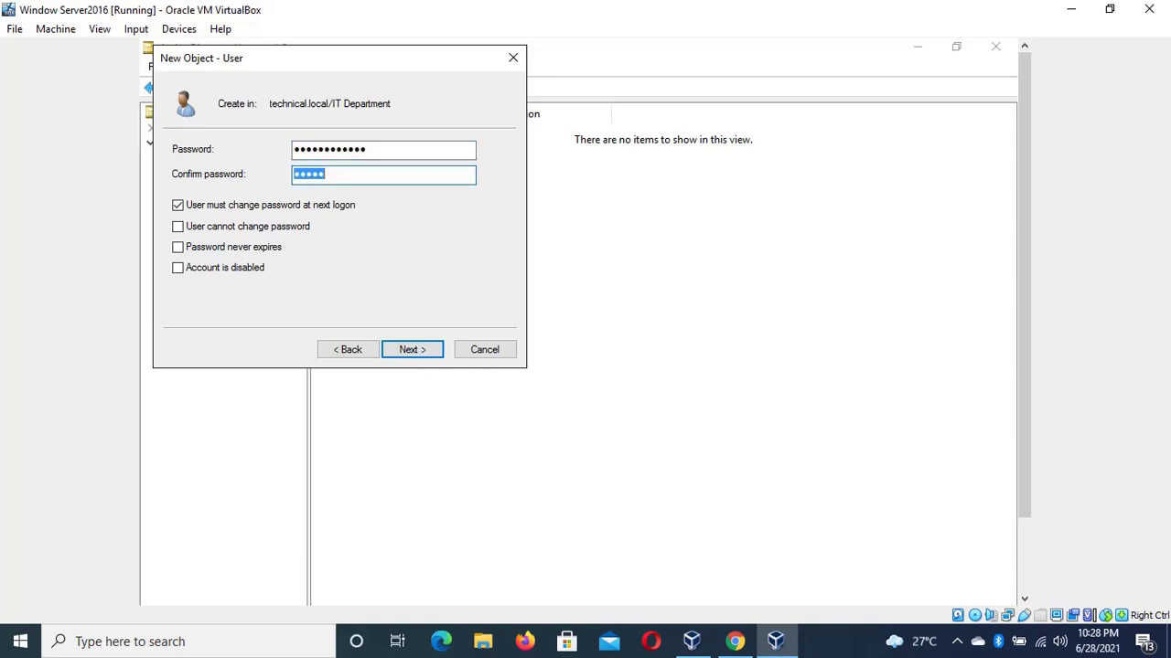
{"action": "type", "text": "••••••••••••"}
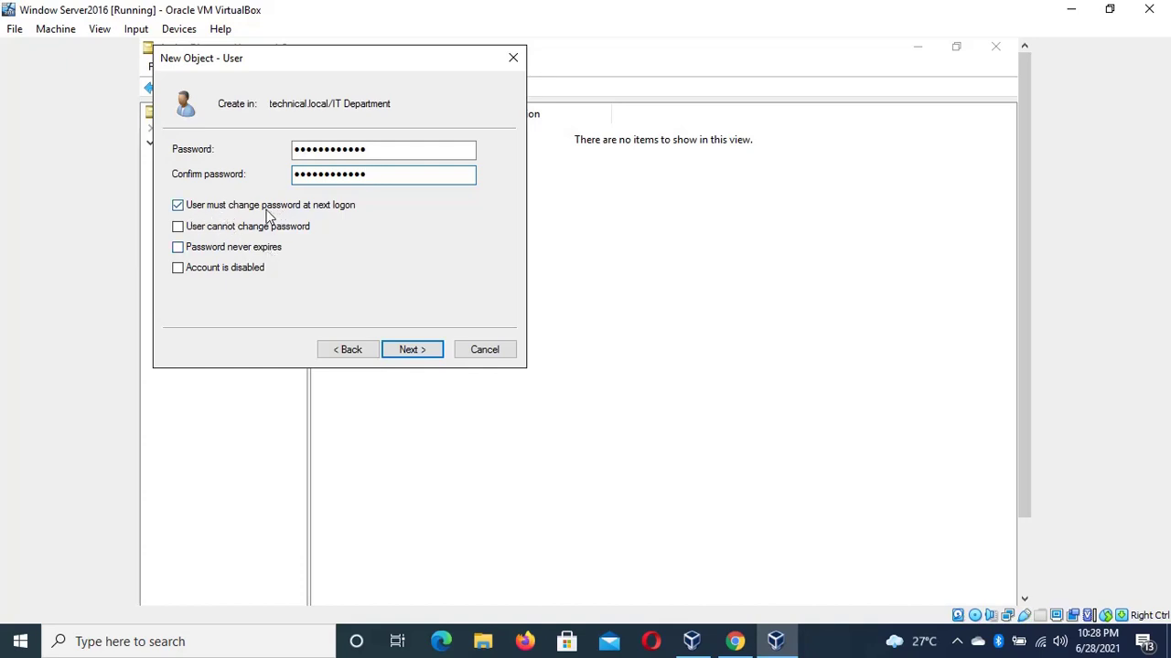
{"action": "left_click", "coordinate": [413, 347]}
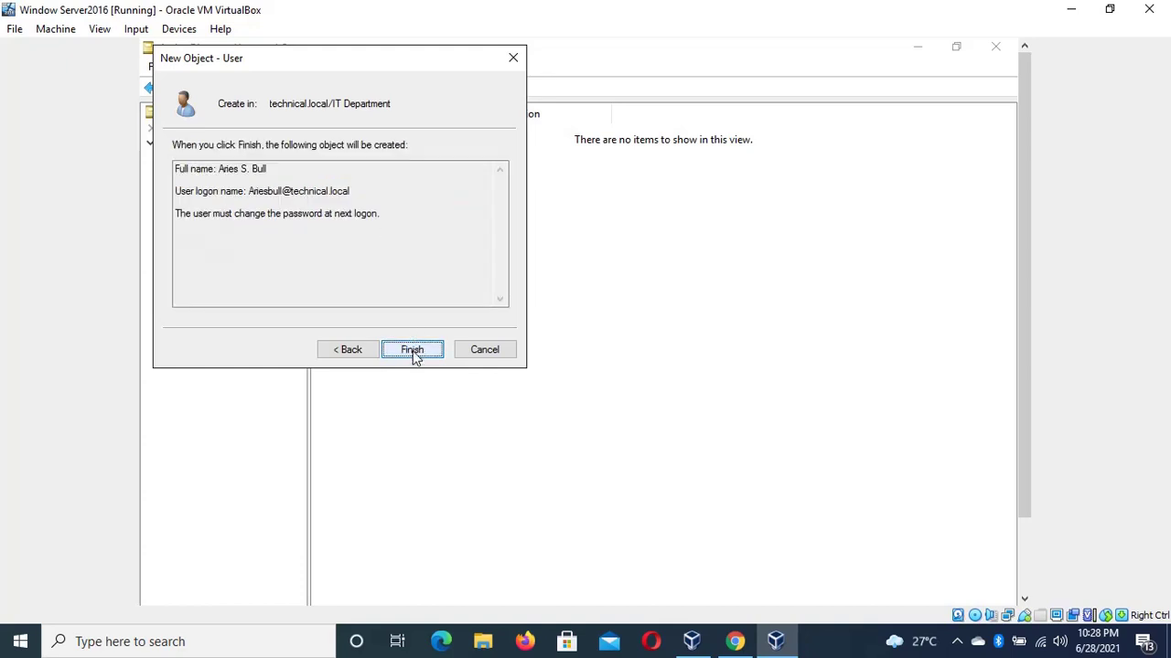
{"action": "left_click", "coordinate": [412, 349]}
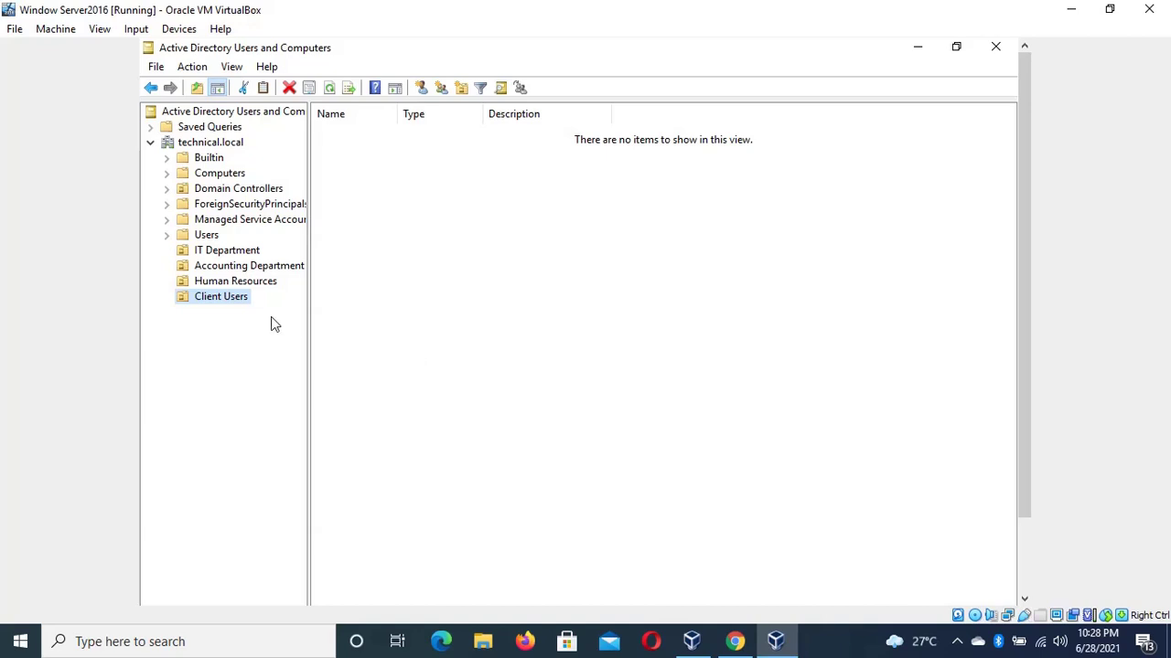
Start a new user in the IT Department OU
{"action": "left_click", "coordinate": [217, 254]}
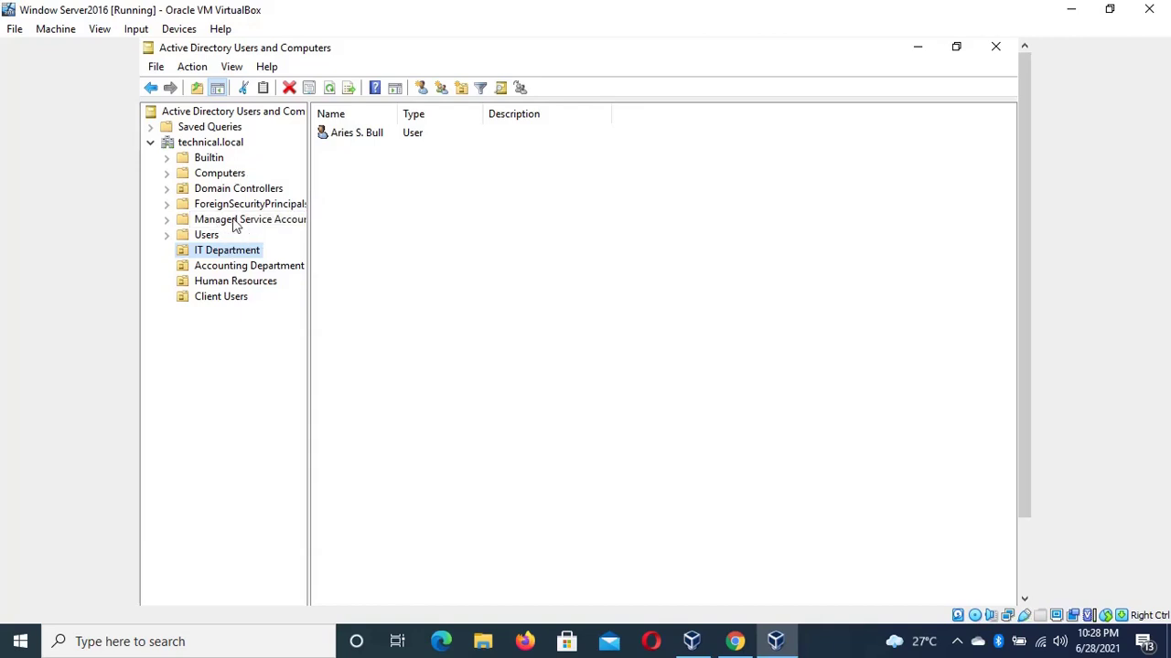
{"action": "right_click", "coordinate": [218, 249]}
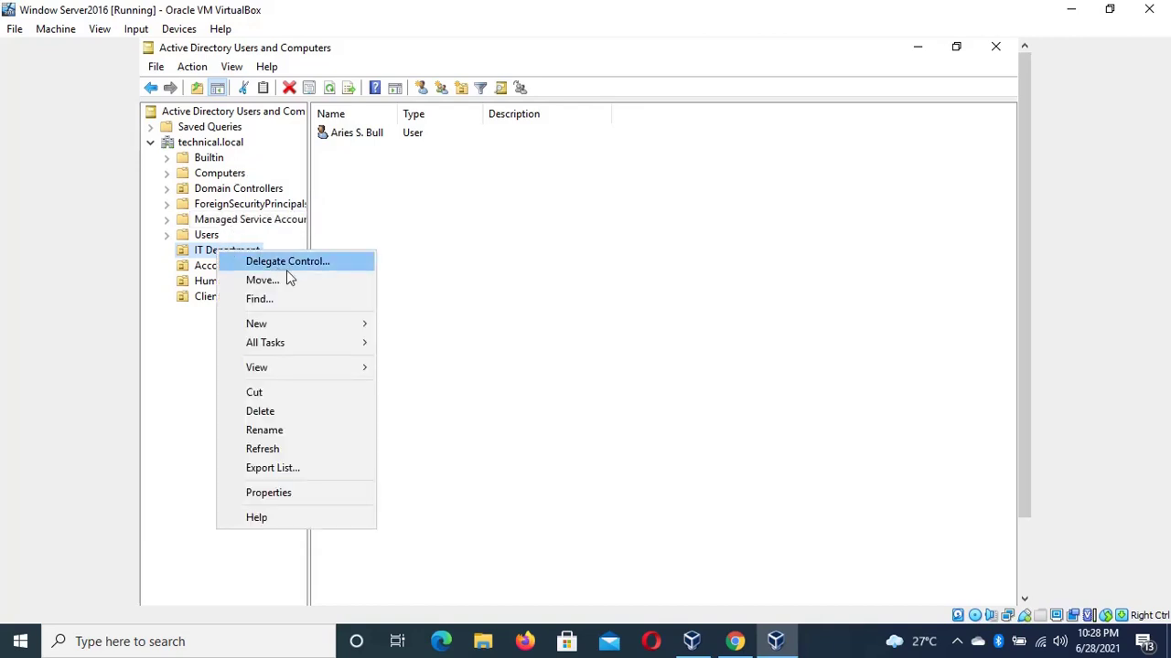
{"action": "mouse_move", "coordinate": [314, 324]}
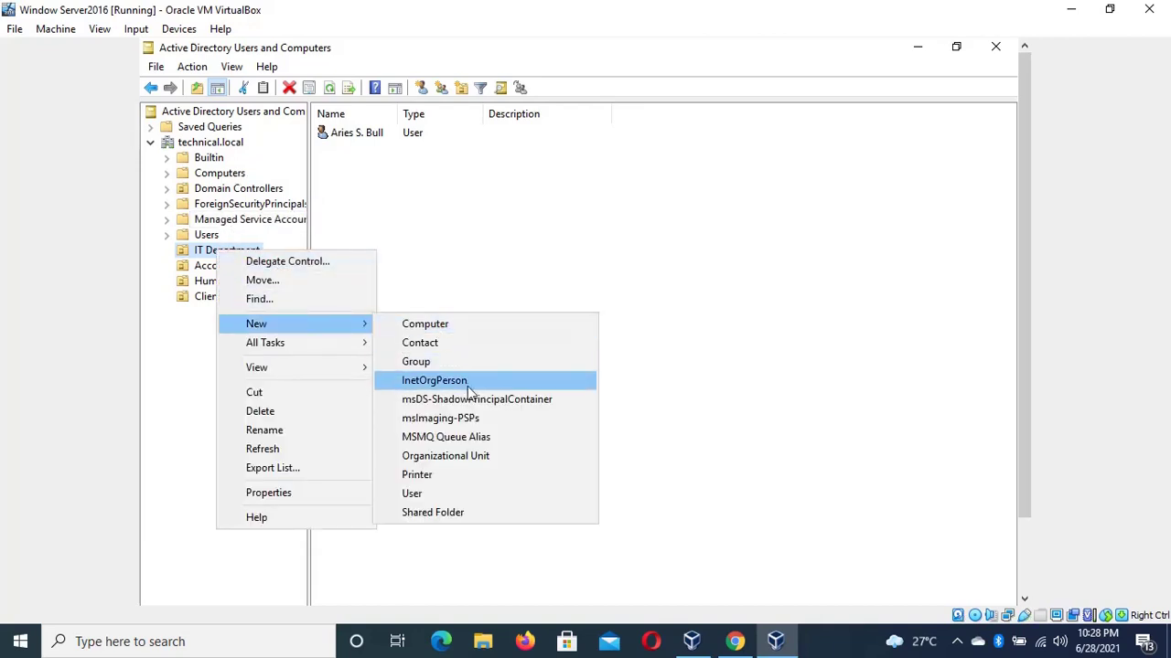
{"action": "left_click", "coordinate": [458, 494]}
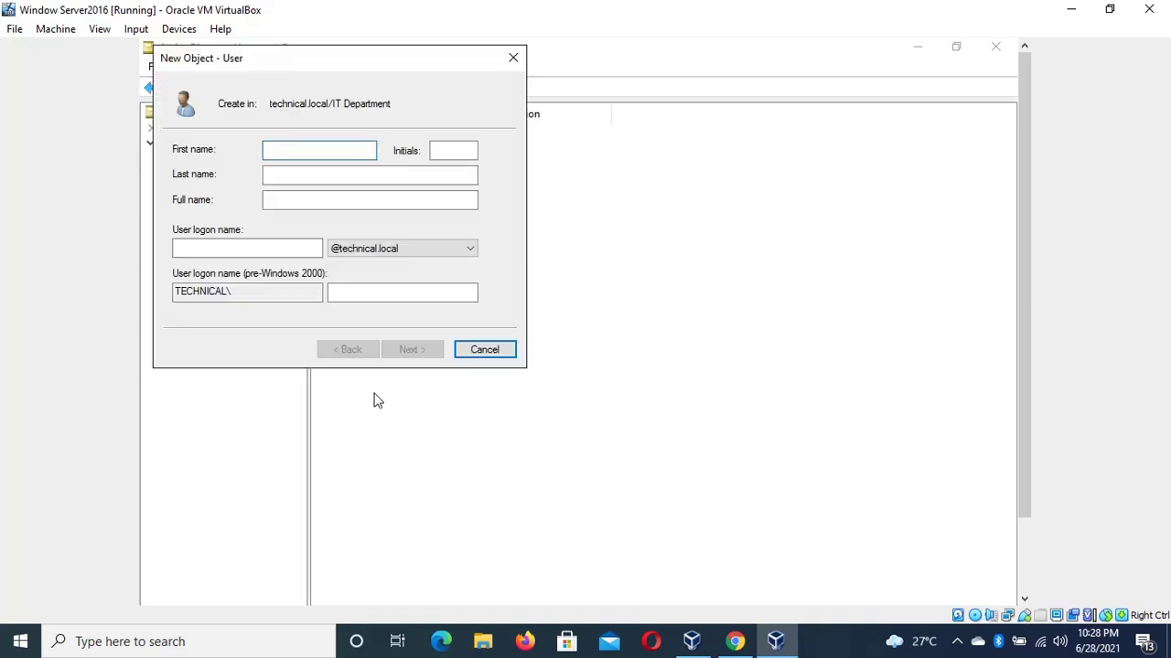
Fill in the user's first name, initial, last name and combined logon name, then continue
{"action": "left_click", "coordinate": [453, 150]}
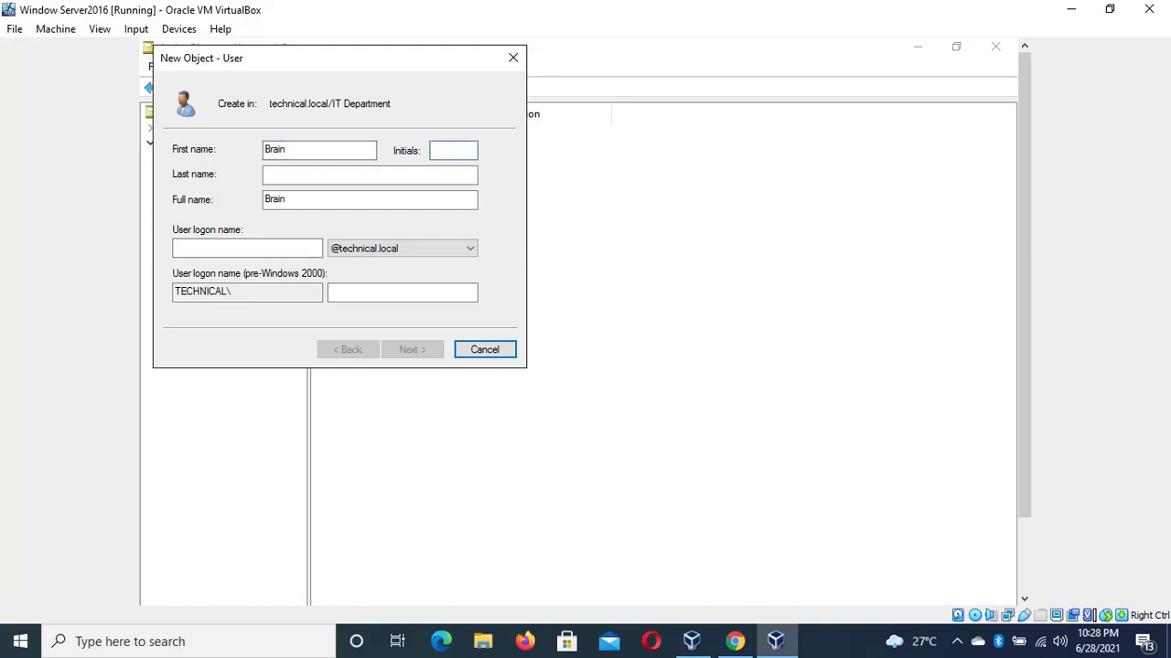
{"action": "type", "text": "S"}
{"action": "left_click", "coordinate": [385, 175]}
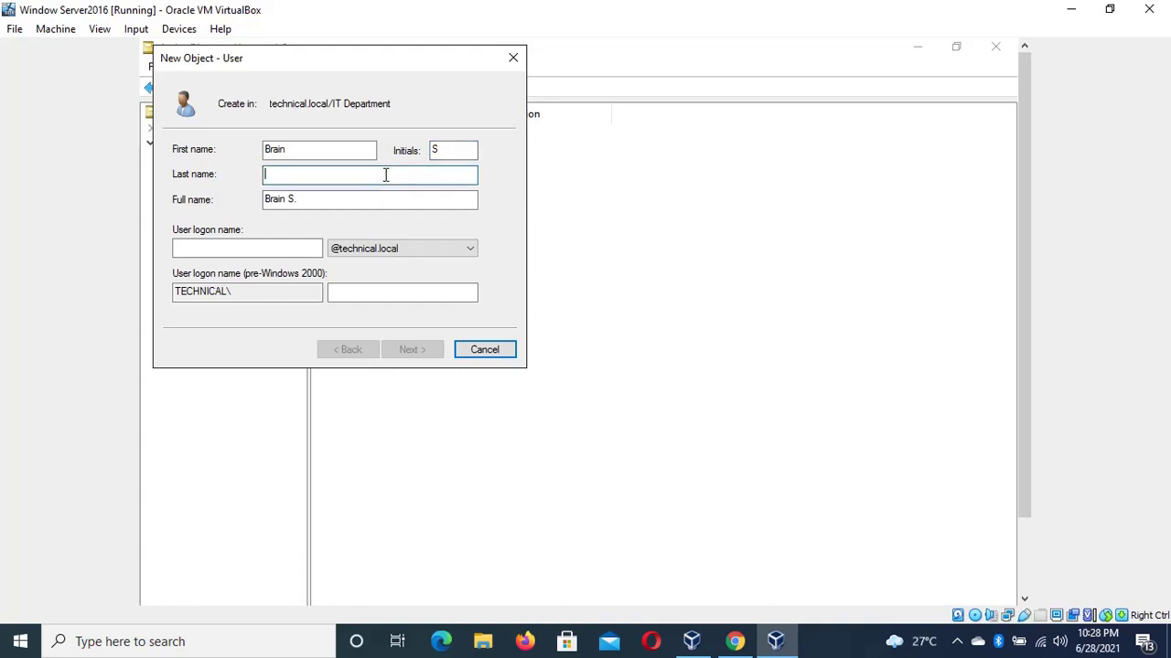
{"action": "left_click", "coordinate": [271, 250]}
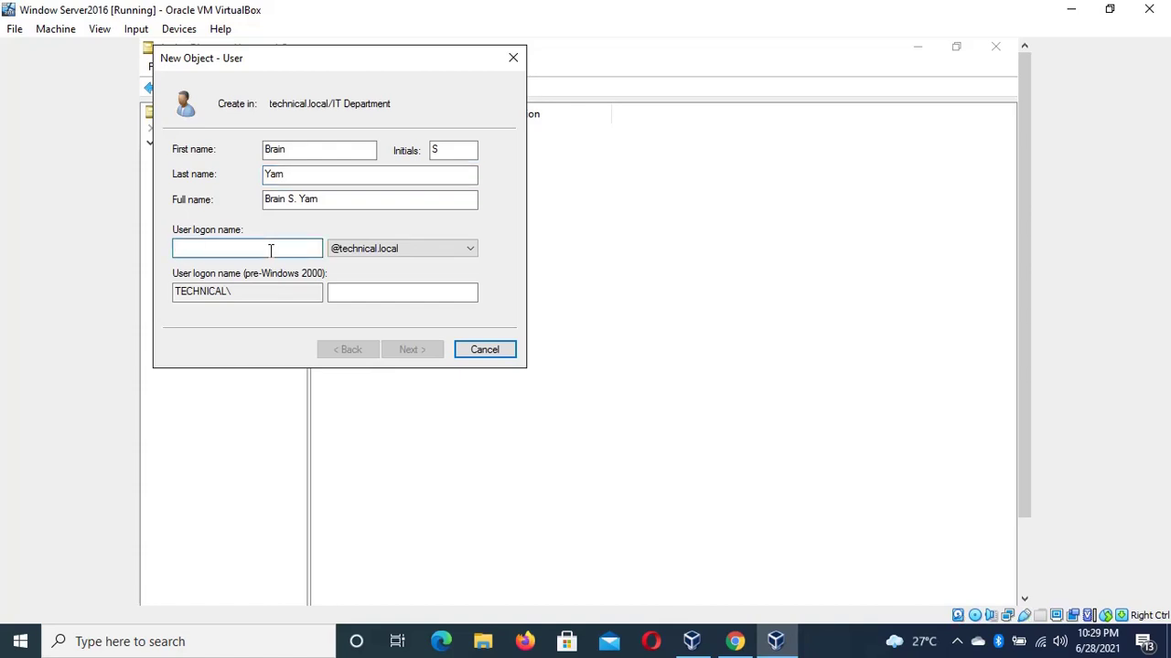
{"action": "type", "text": "B"}
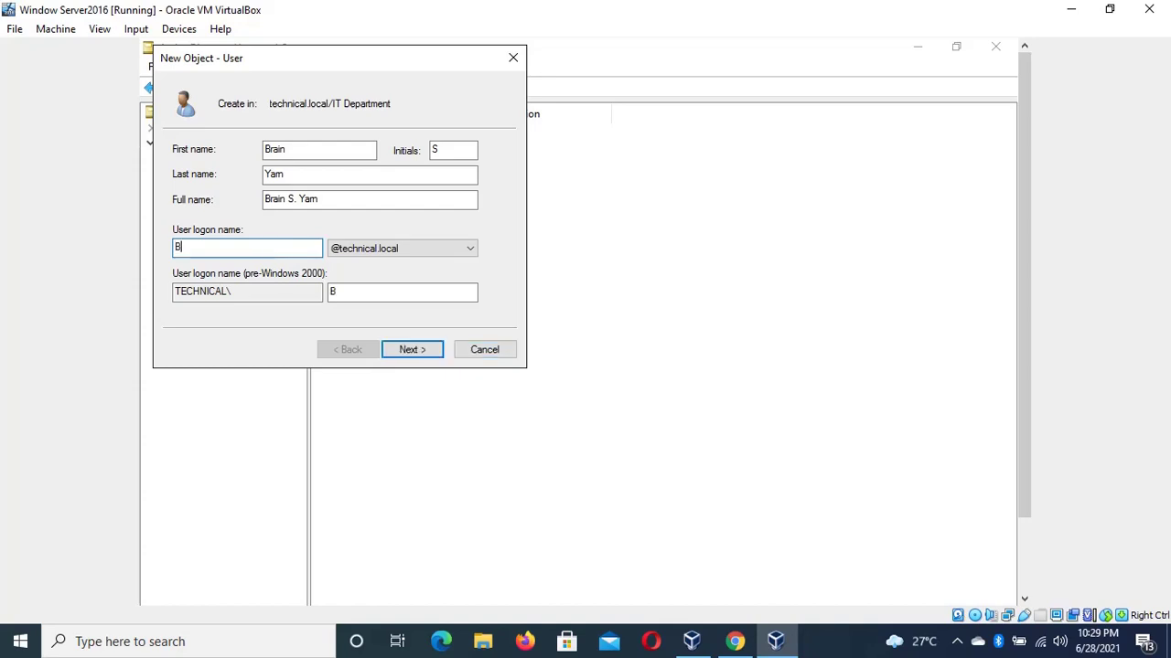
{"action": "type", "text": "rai"}
{"action": "key", "text": "BackSpace"}
{"action": "key", "text": "BackSpace"}
{"action": "left_click", "coordinate": [412, 352]}
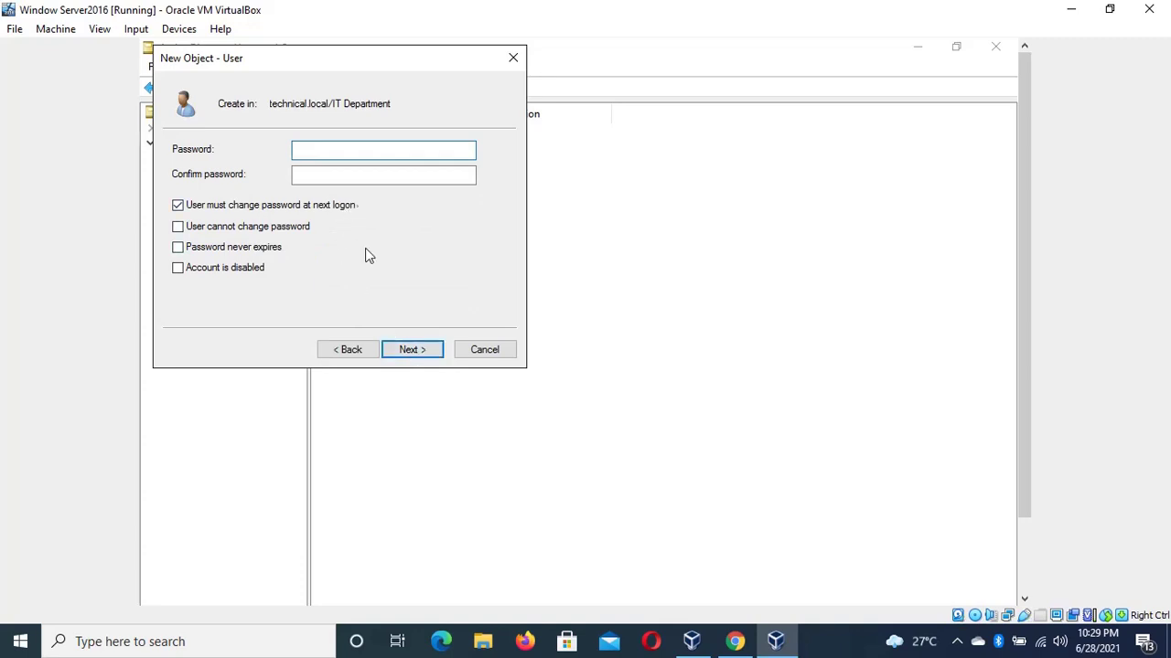
After the complexity error, set a stronger 11-character password and finish the second IT user
{"action": "left_click", "coordinate": [411, 357]}
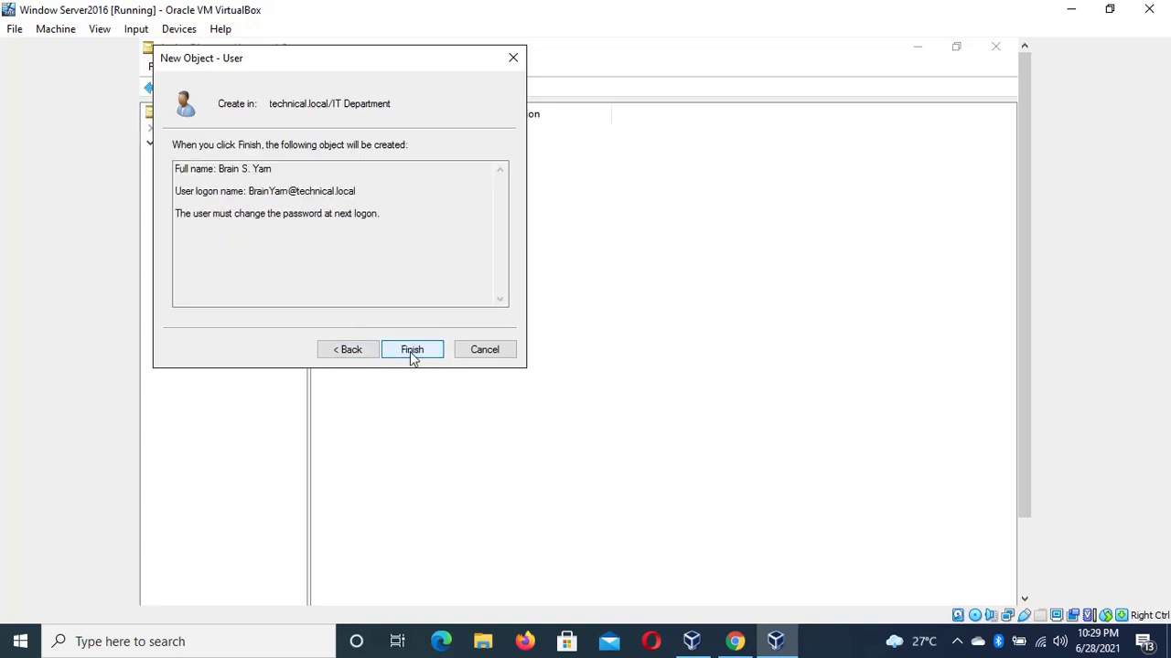
{"action": "left_click", "coordinate": [411, 352]}
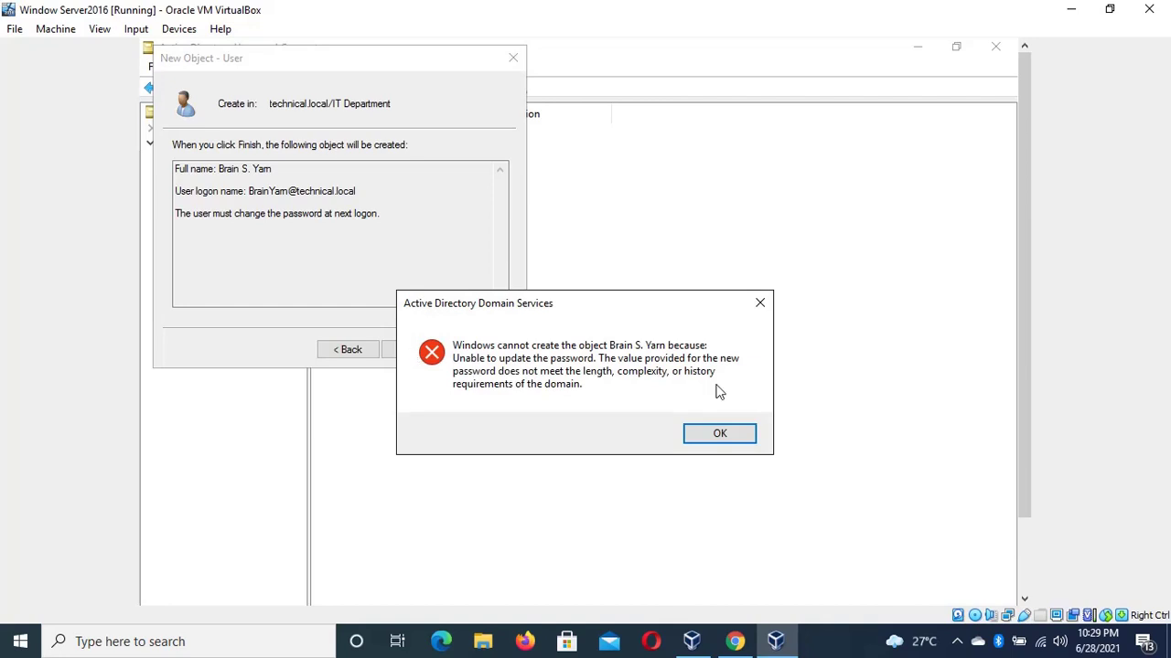
{"action": "left_click", "coordinate": [719, 435]}
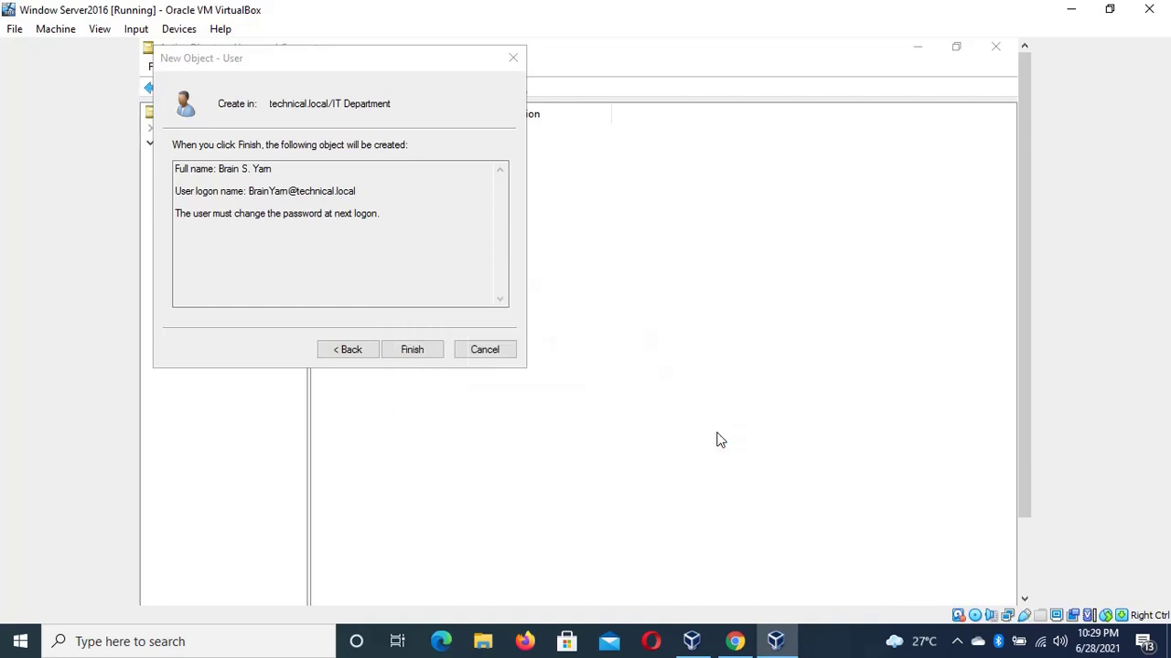
{"action": "left_click", "coordinate": [347, 350]}
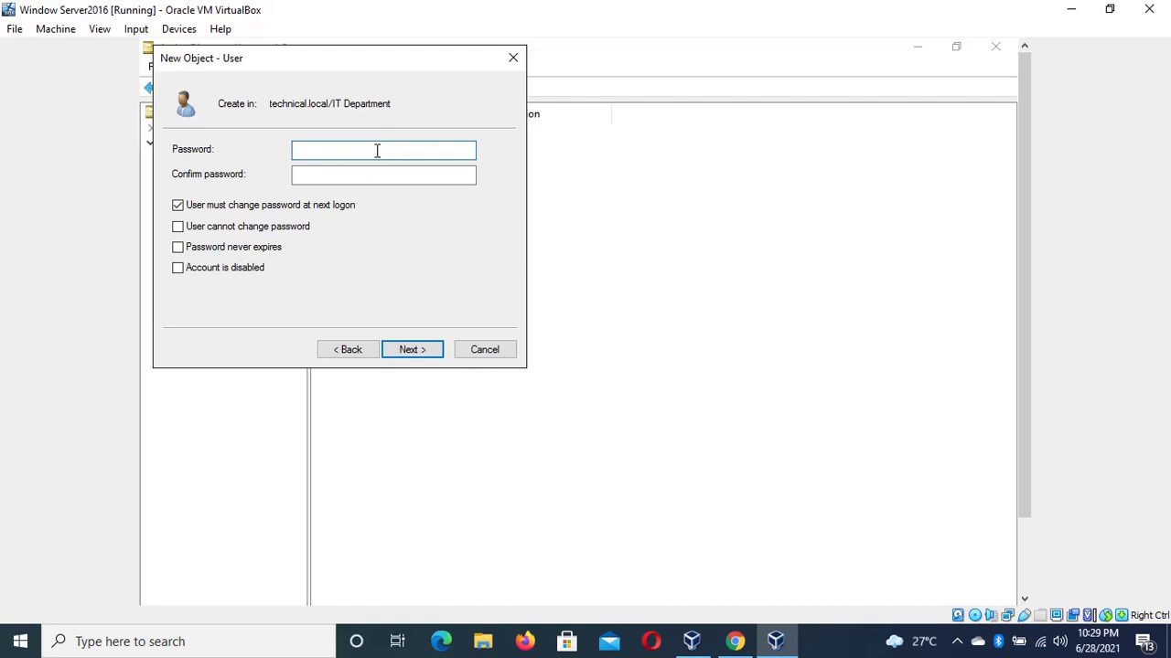
{"action": "type", "text": "•••••••••••"}
{"action": "key", "text": "Tab"}
{"action": "type", "text": "••••••"}
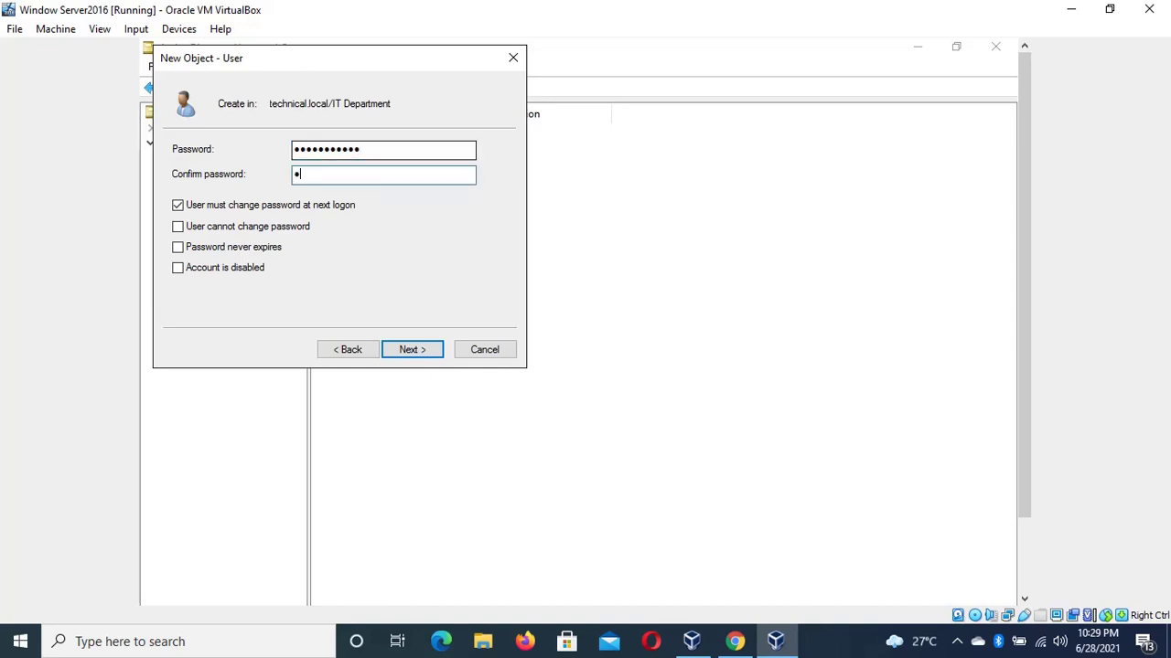
{"action": "type", "text": "•••••"}
{"action": "left_click", "coordinate": [423, 352]}
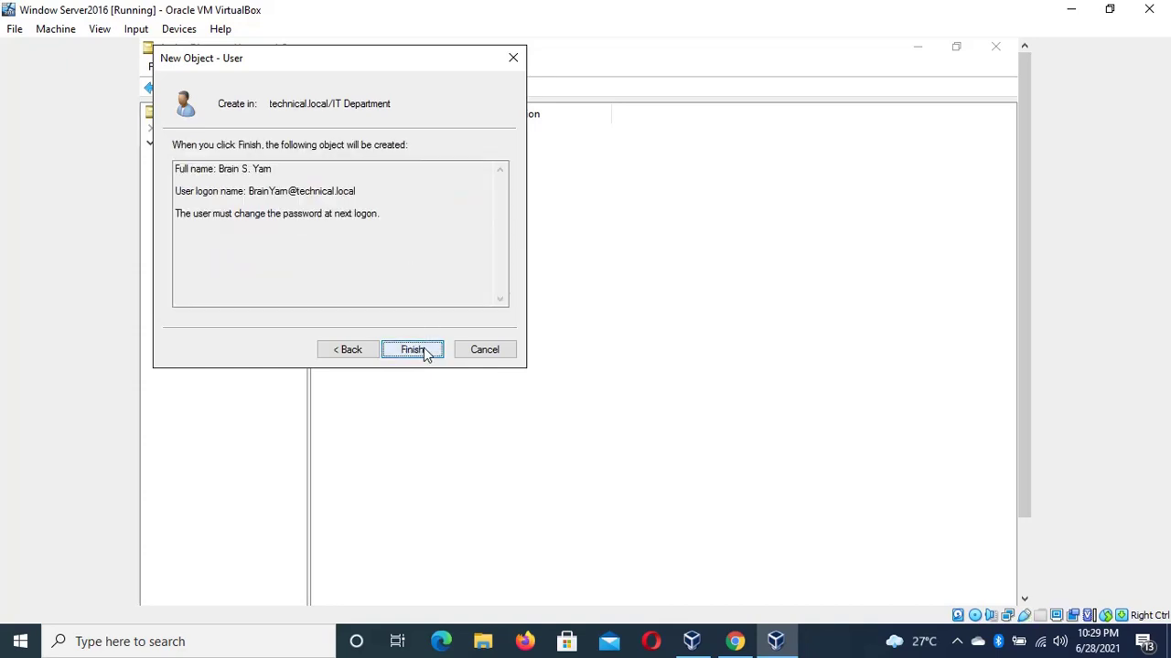
{"action": "left_click", "coordinate": [424, 351]}
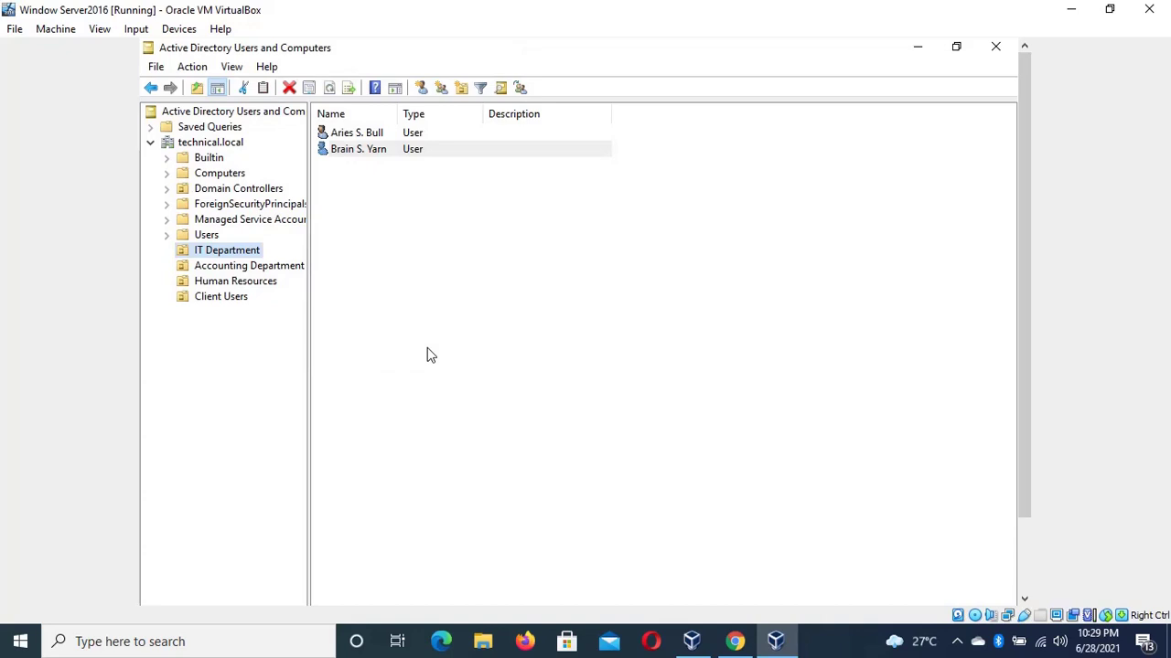
Start a new user in IT Department and enter its first name, last name and logon name
{"action": "right_click", "coordinate": [231, 249]}
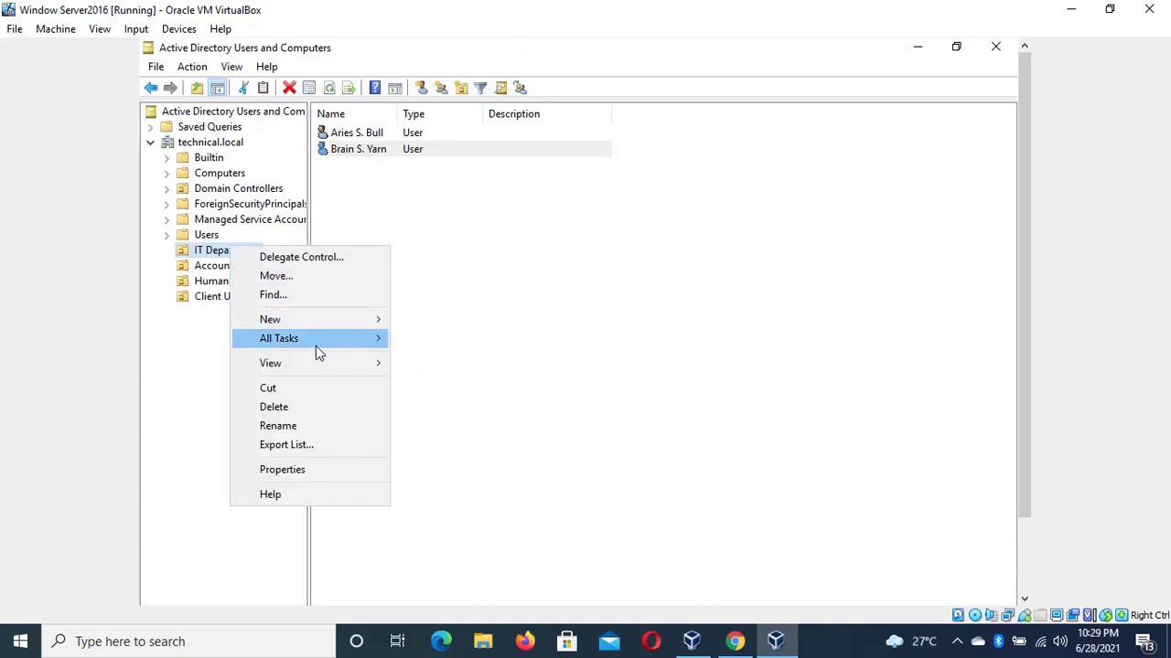
{"action": "mouse_move", "coordinate": [324, 322]}
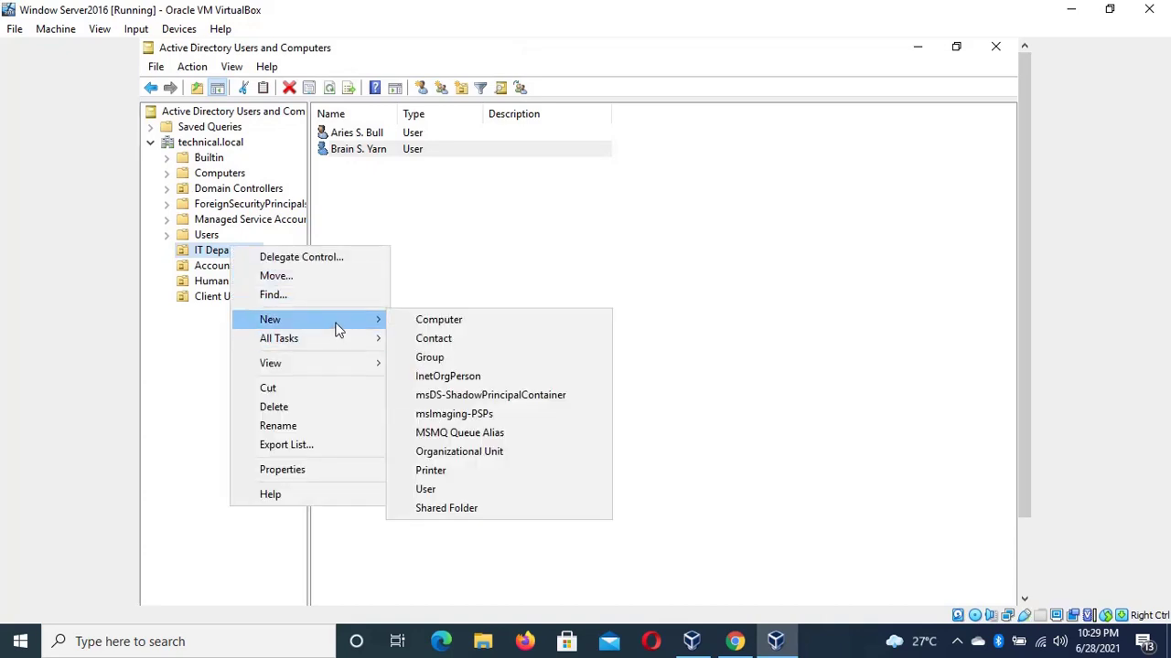
{"action": "left_click", "coordinate": [465, 482]}
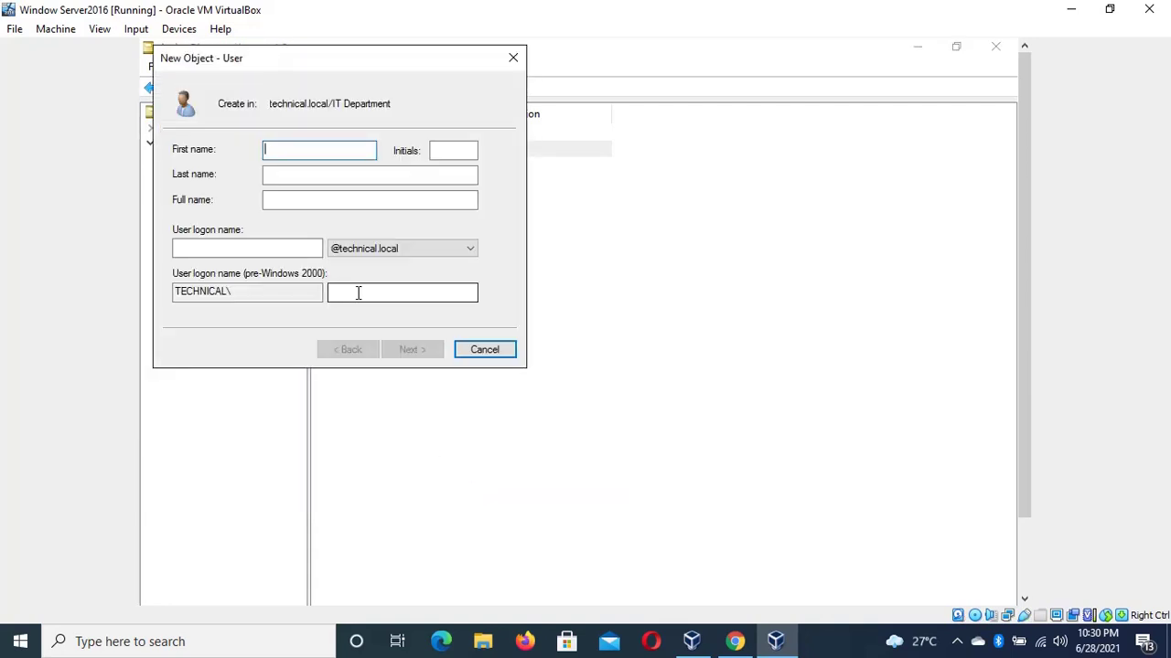
{"action": "left_click", "coordinate": [393, 175]}
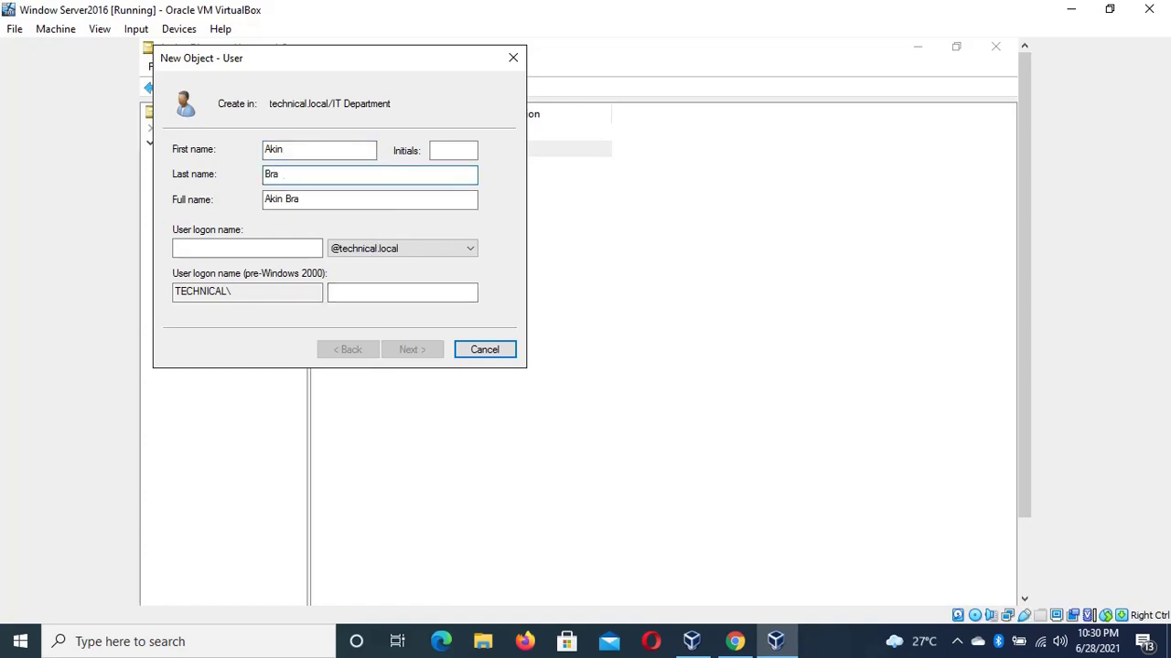
{"action": "left_click", "coordinate": [288, 254]}
{"action": "type", "text": "B"}
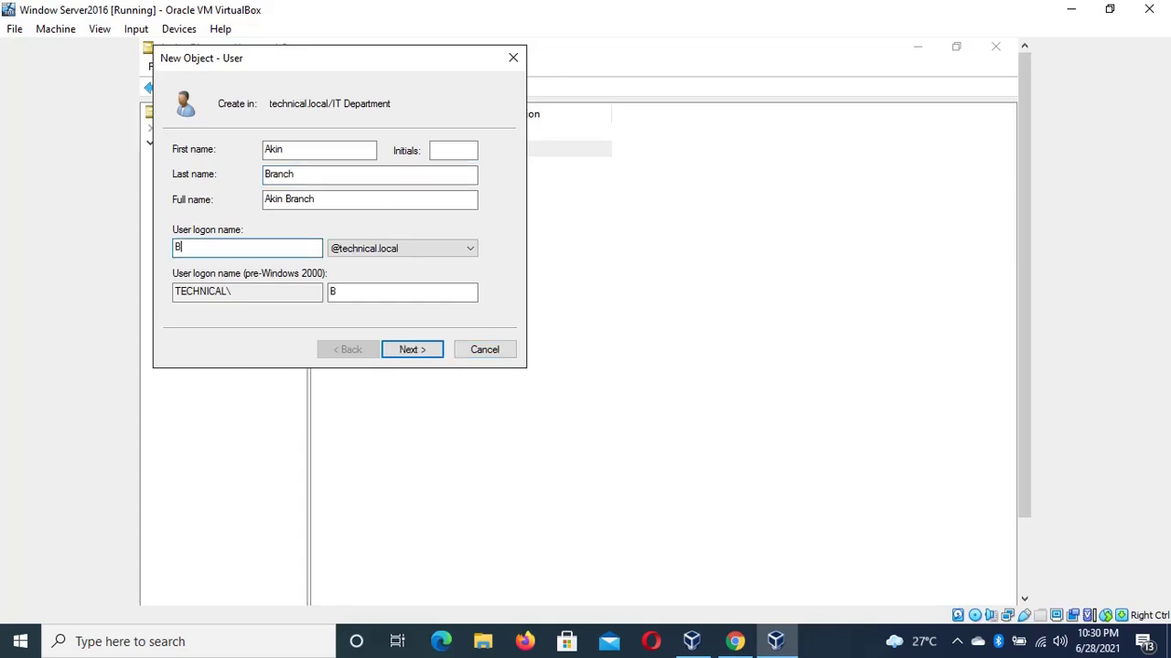
{"action": "type", "text": "ranch"}
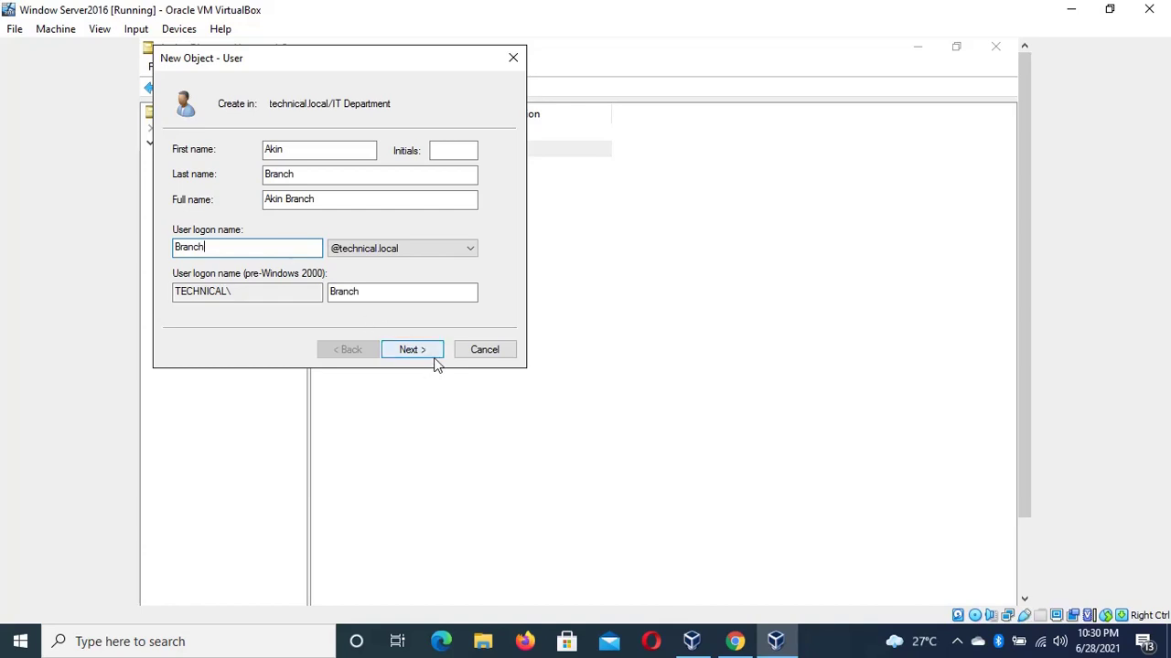
Set and confirm the account password, then finish the wizard to create the third IT user
{"action": "left_click", "coordinate": [411, 350]}
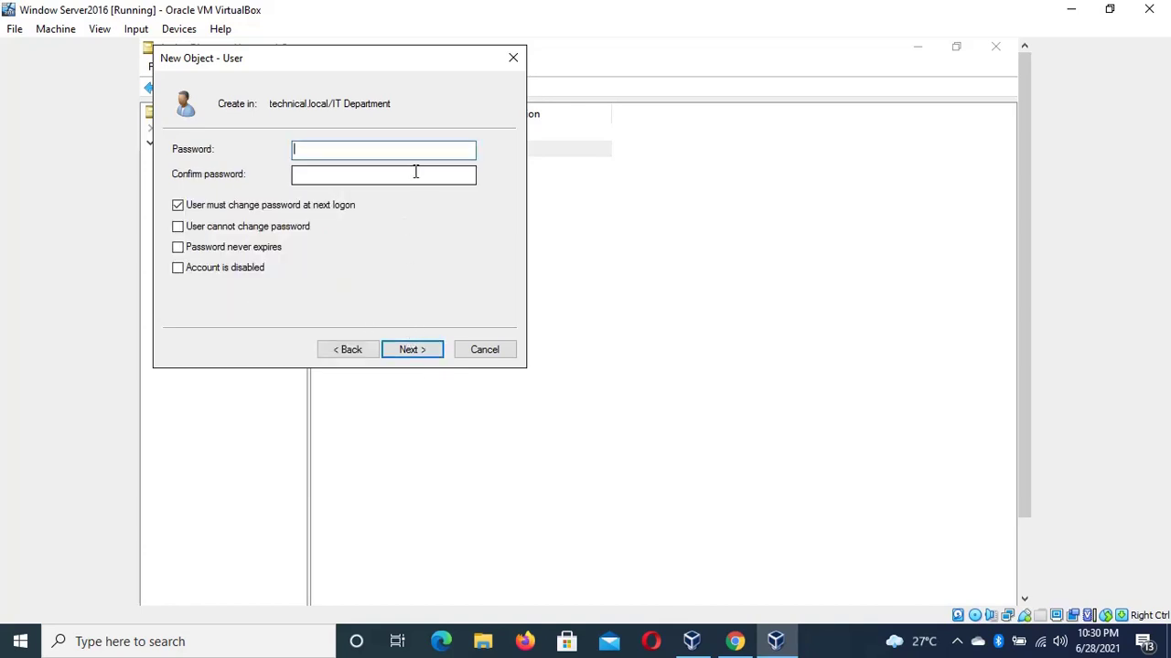
{"action": "type", "text": "••••••••••••"}
{"action": "key", "text": "Tab"}
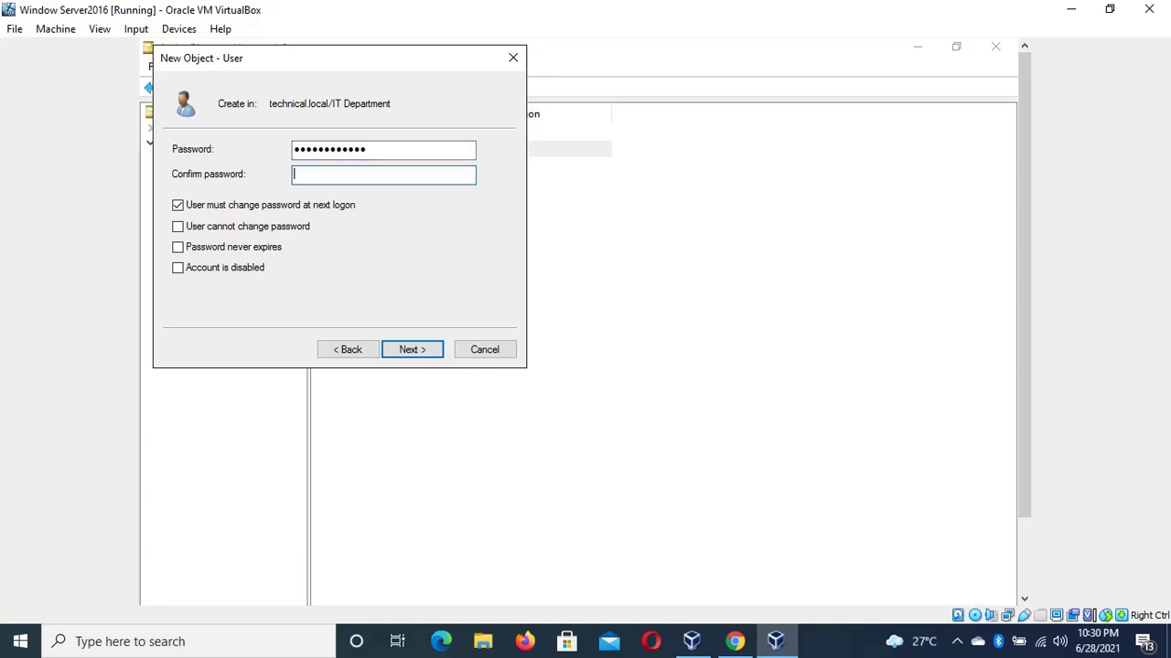
{"action": "type", "text": "•••••"}
{"action": "key", "text": "BackSpace"}
{"action": "type", "text": "••••••••"}
{"action": "left_click", "coordinate": [411, 349]}
{"action": "left_click", "coordinate": [413, 350]}
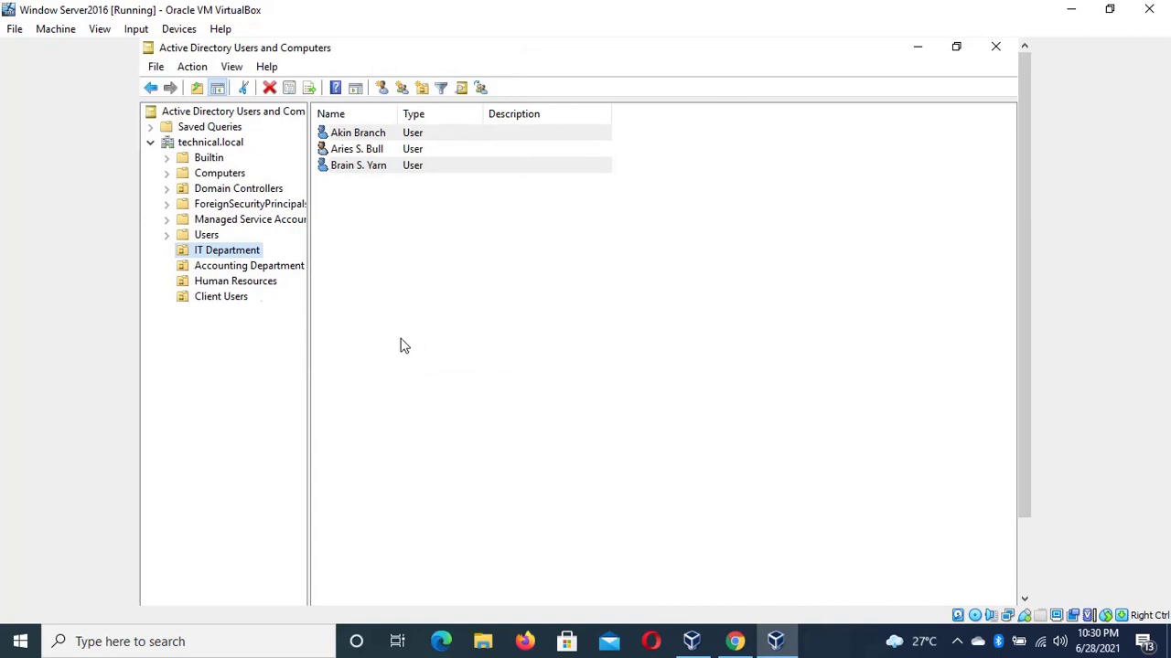
{"action": "left_click", "coordinate": [238, 271]}
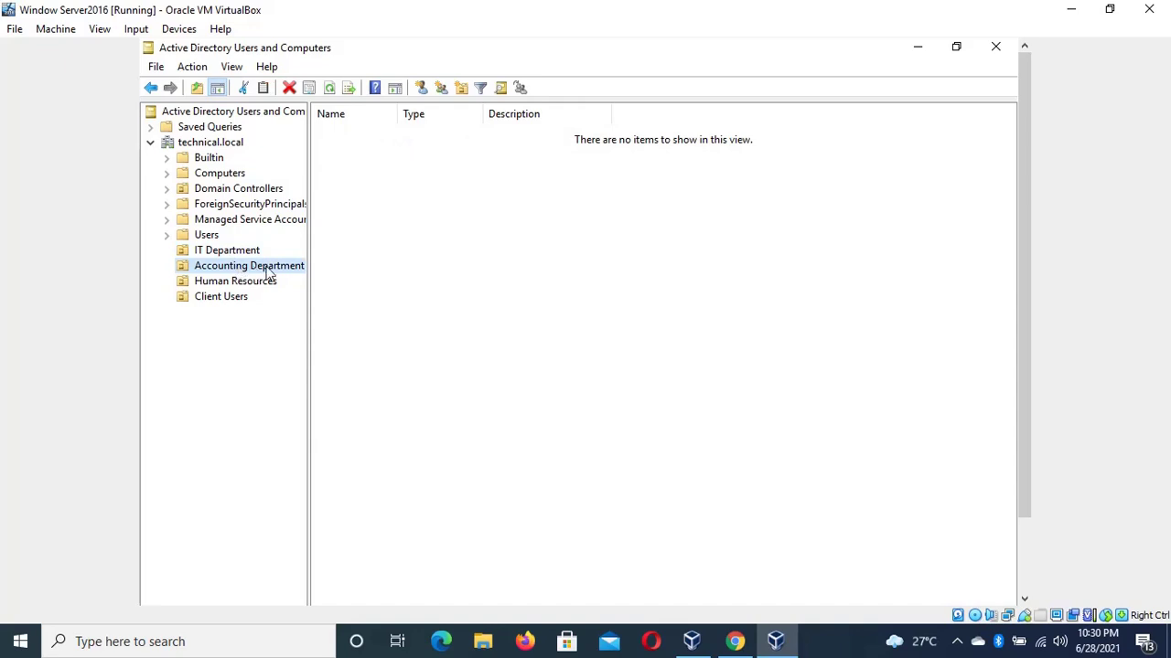
{"action": "right_click", "coordinate": [268, 271]}
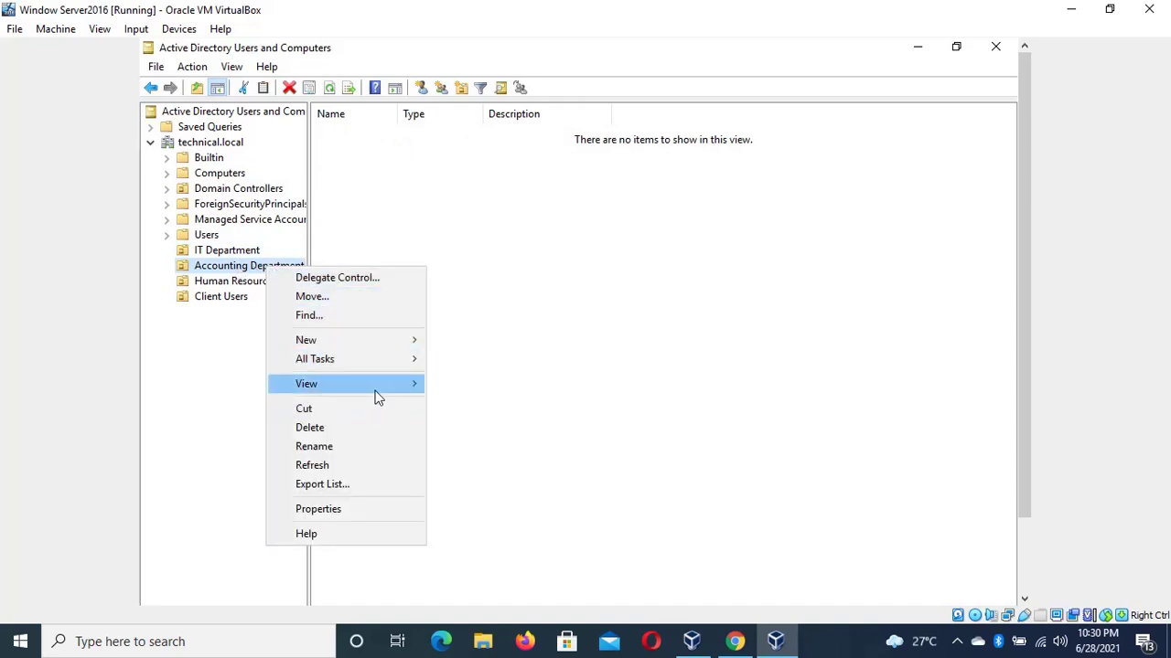
{"action": "mouse_move", "coordinate": [377, 398]}
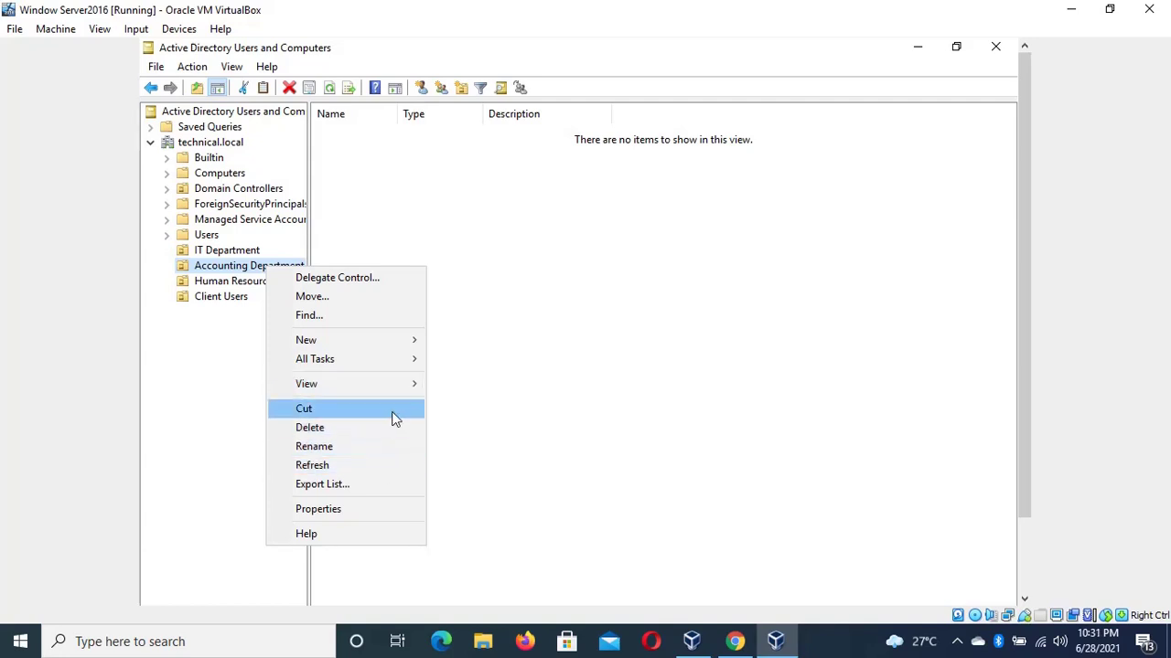
{"action": "mouse_move", "coordinate": [409, 361]}
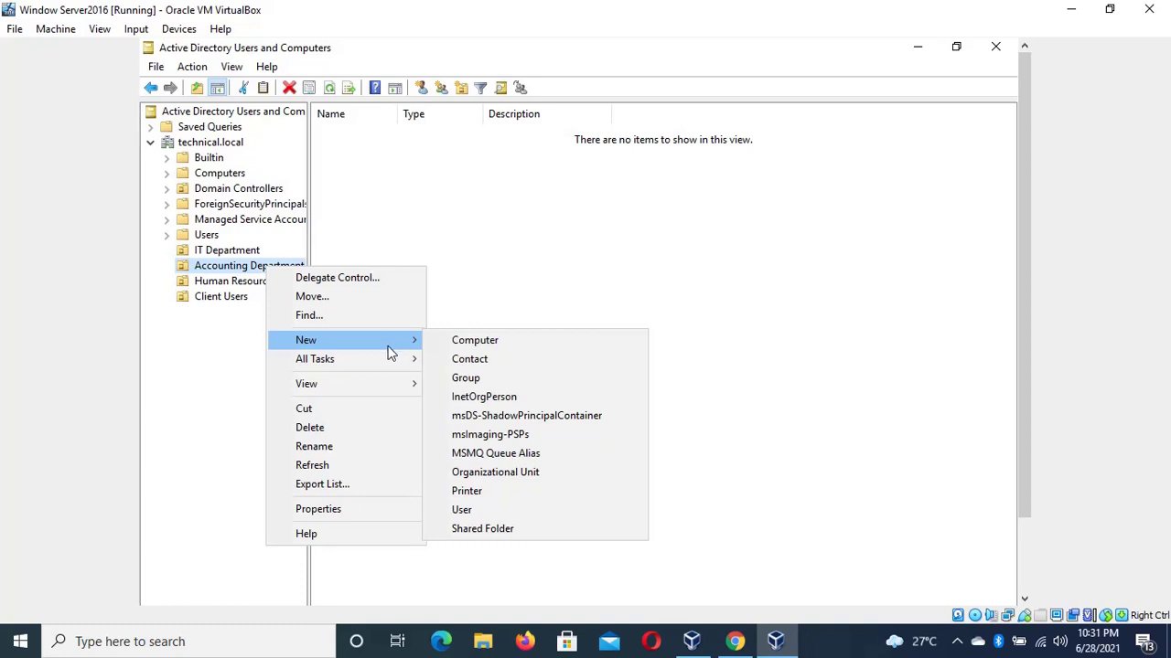
{"action": "left_click", "coordinate": [529, 474]}
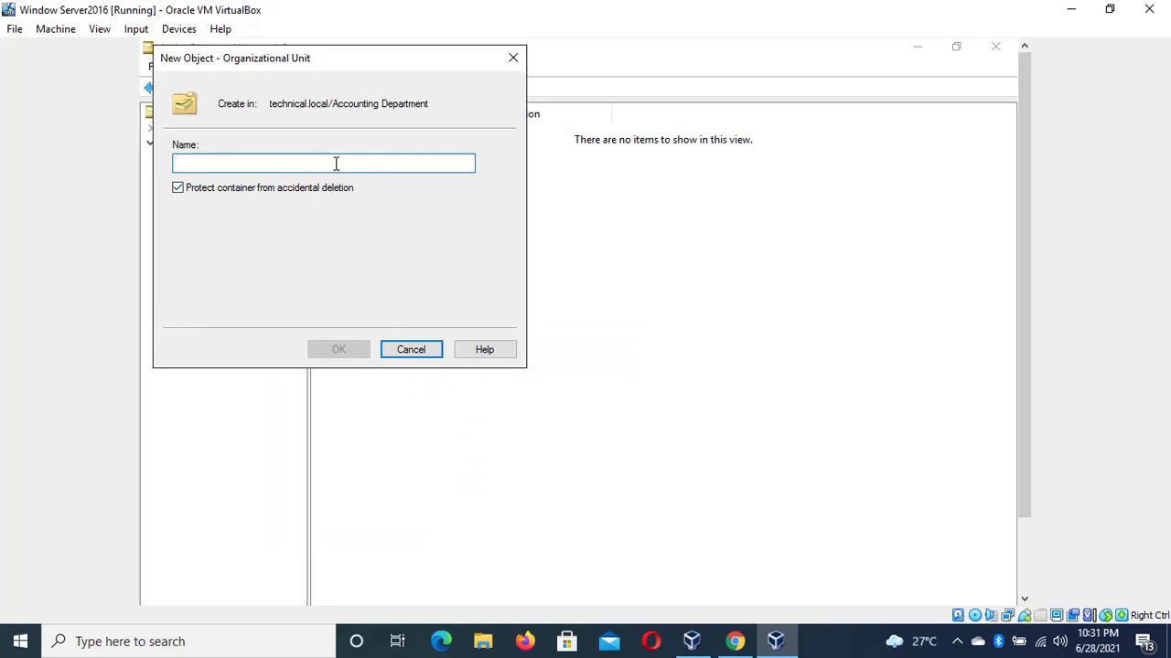
{"action": "type", "text": "Desc"}
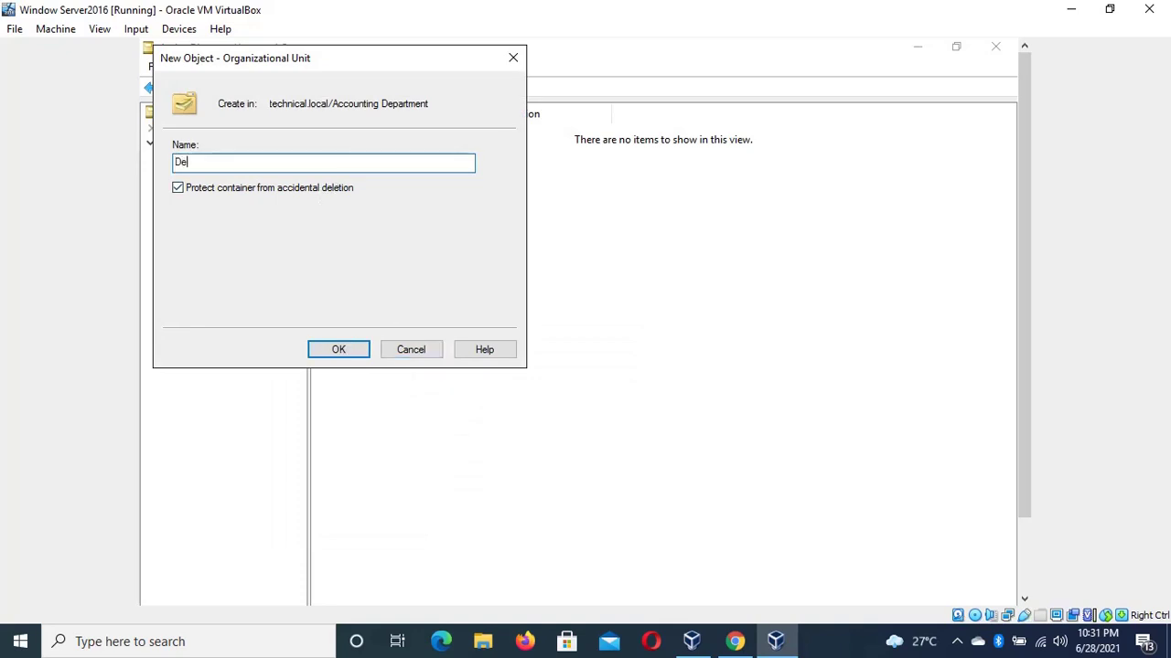
{"action": "key", "text": "BackSpace"}
{"action": "key", "text": "BackSpace"}
{"action": "type", "text": "ck"}
{"action": "left_click", "coordinate": [422, 350]}
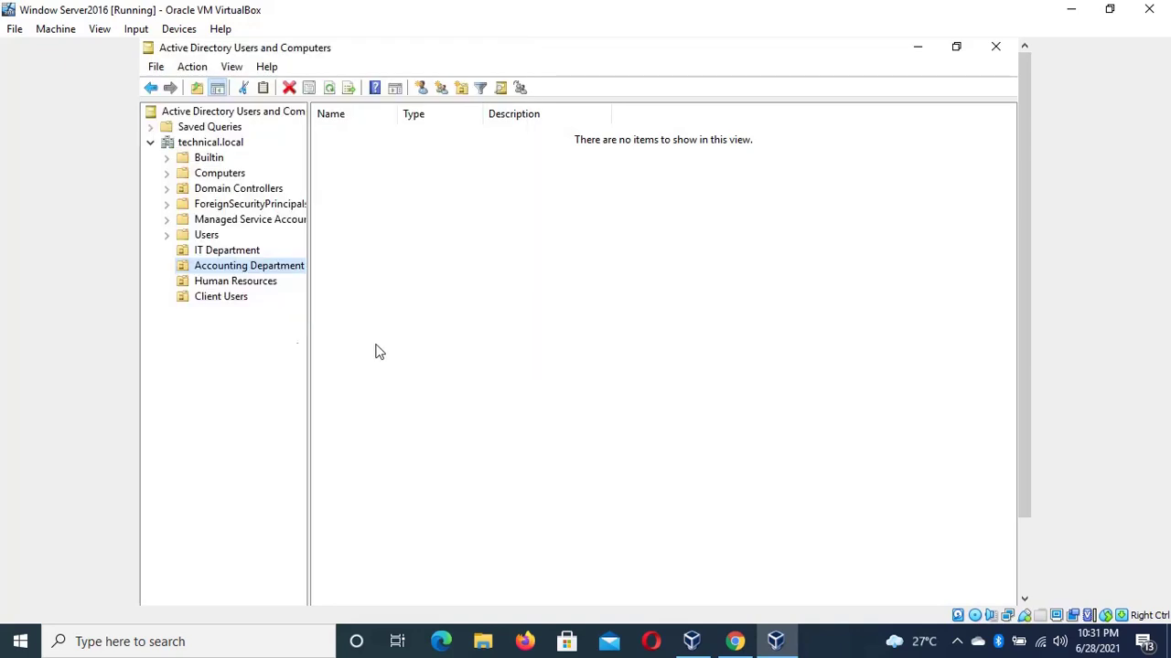
Start a new Accounting Department user and fill in its first name, initial, last name and logon name
{"action": "right_click", "coordinate": [261, 268]}
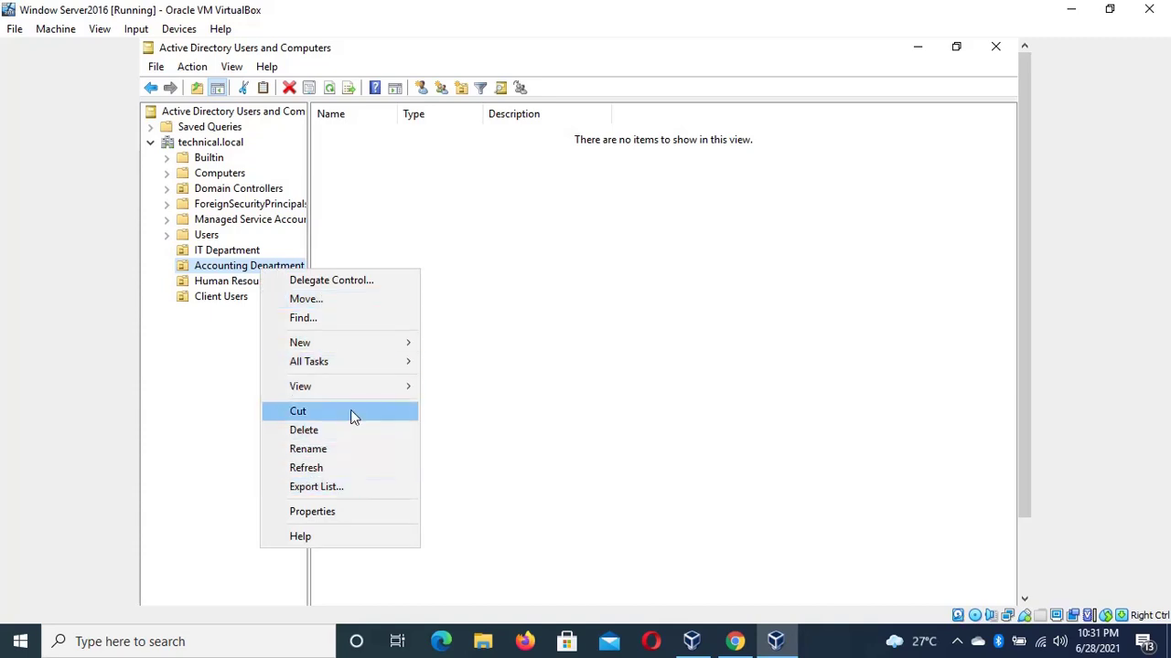
{"action": "mouse_move", "coordinate": [398, 346]}
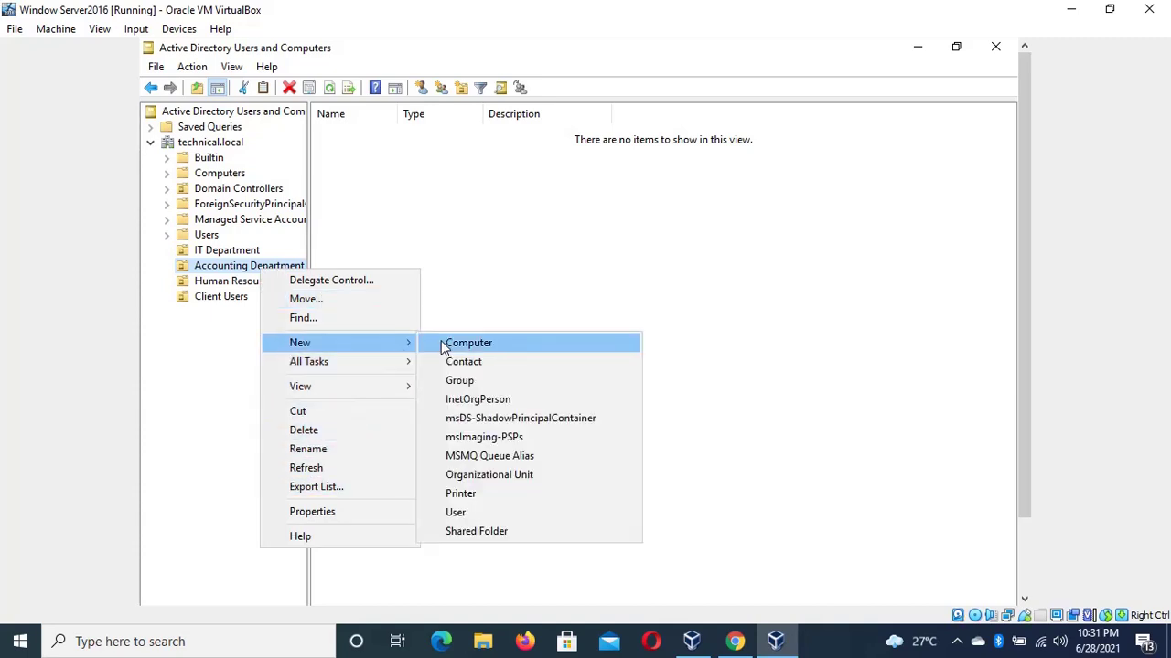
{"action": "left_click", "coordinate": [472, 510]}
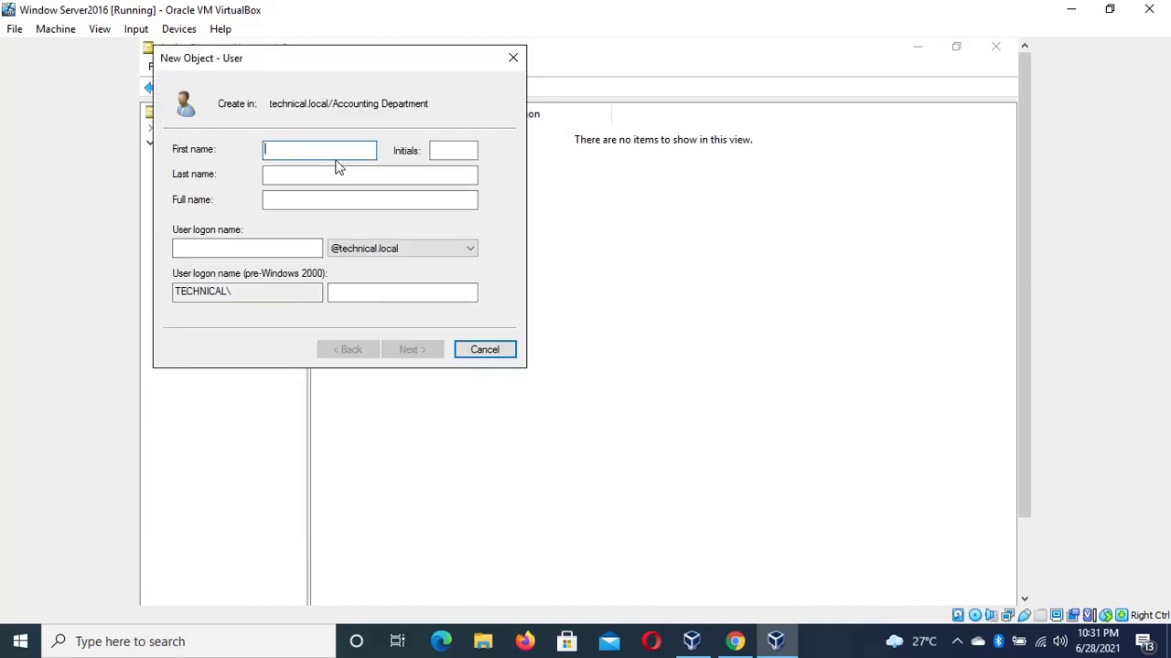
{"action": "type", "text": "Nir"}
{"action": "key", "text": "BackSpace"}
{"action": "key", "text": "BackSpace"}
{"action": "key", "text": "BackSpace"}
{"action": "key", "text": "Tab"}
{"action": "type", "text": "s"}
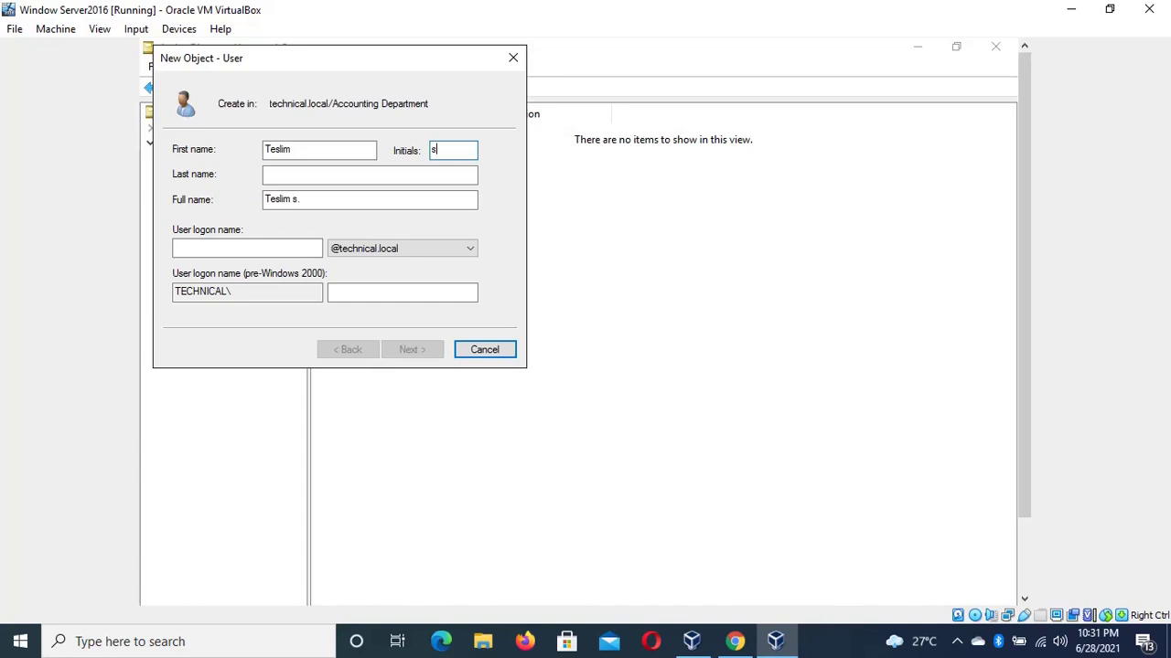
{"action": "key", "text": "Tab"}
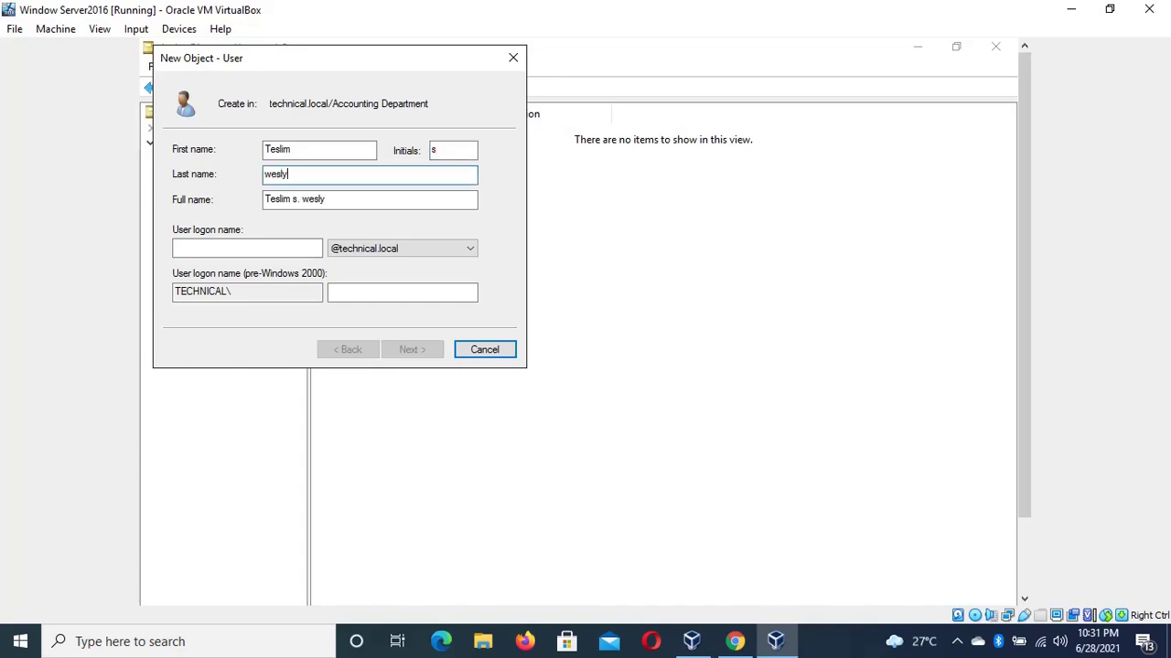
{"action": "key", "text": "Tab"}
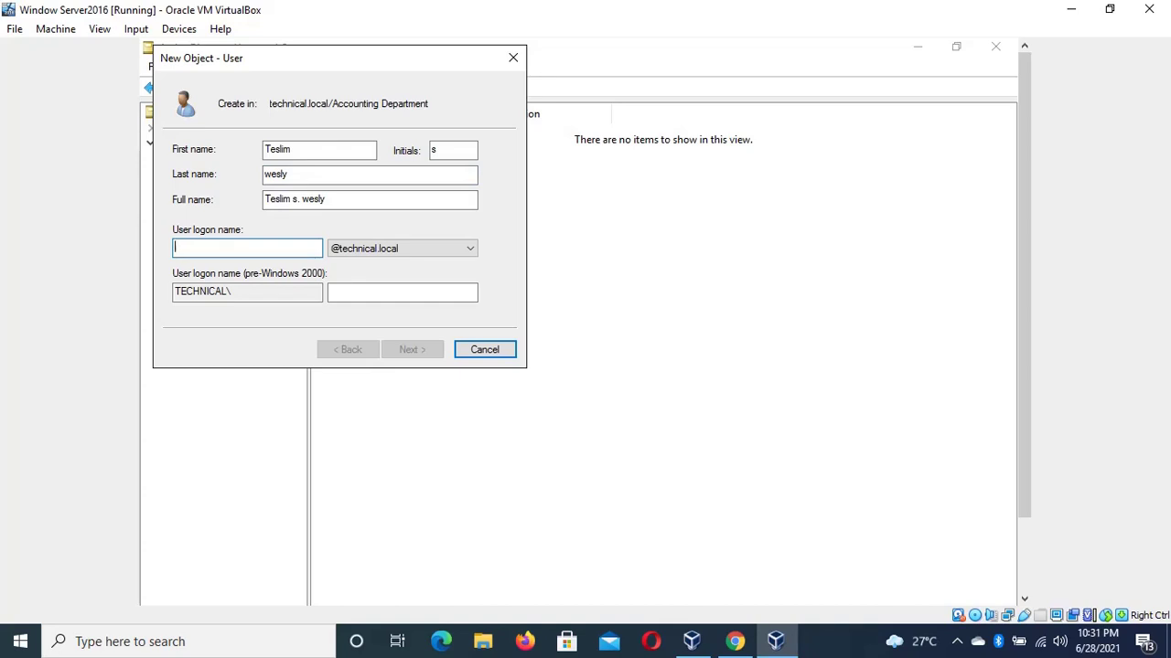
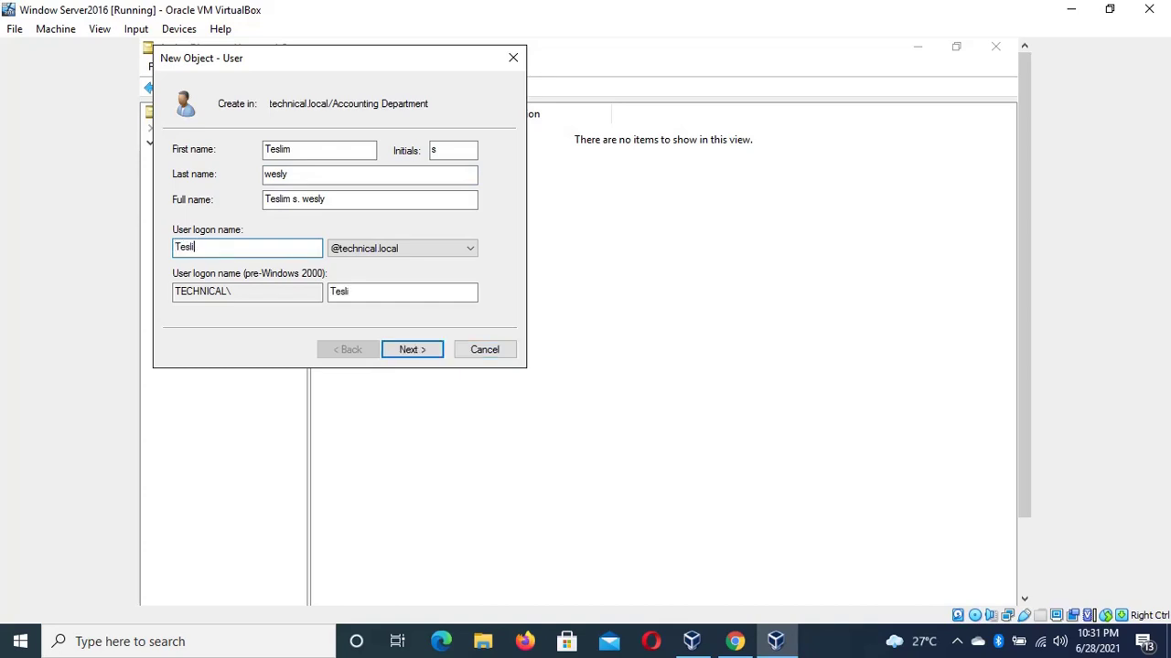
{"action": "key", "text": "Tab"}
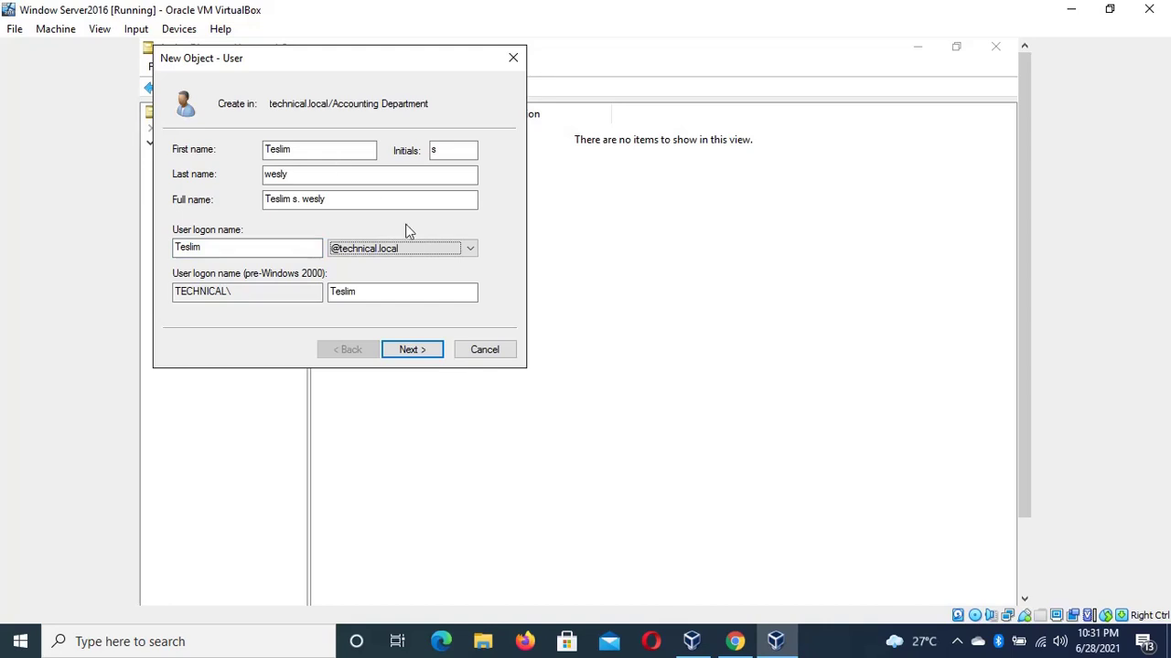
Enter a password and confirmation that don't match, then dismiss the mismatch error
{"action": "left_click", "coordinate": [428, 355]}
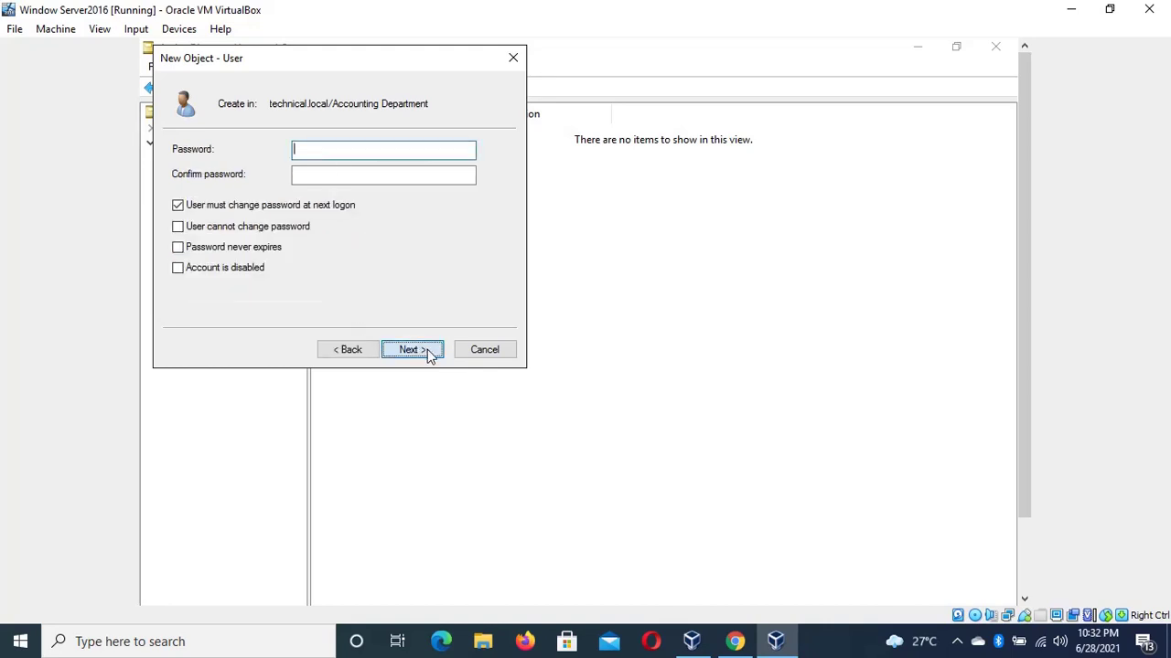
{"action": "type", "text": "P"}
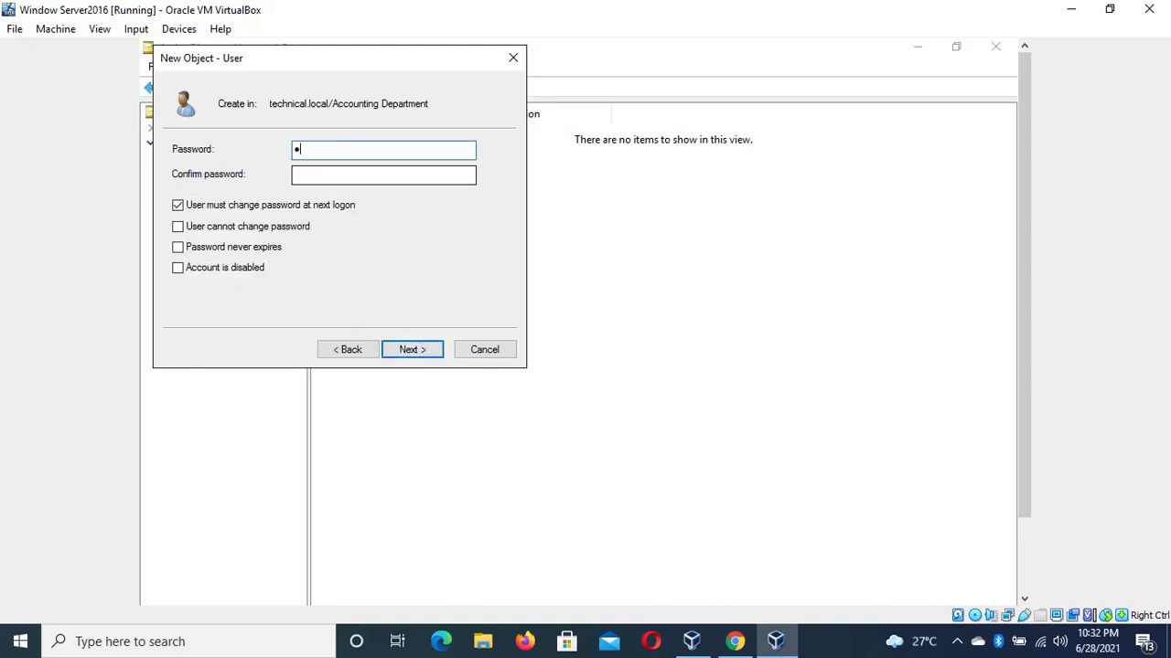
{"action": "type", "text": "a$$w0rd12"}
{"action": "key", "text": "Tab"}
{"action": "type", "text": "Pa$"}
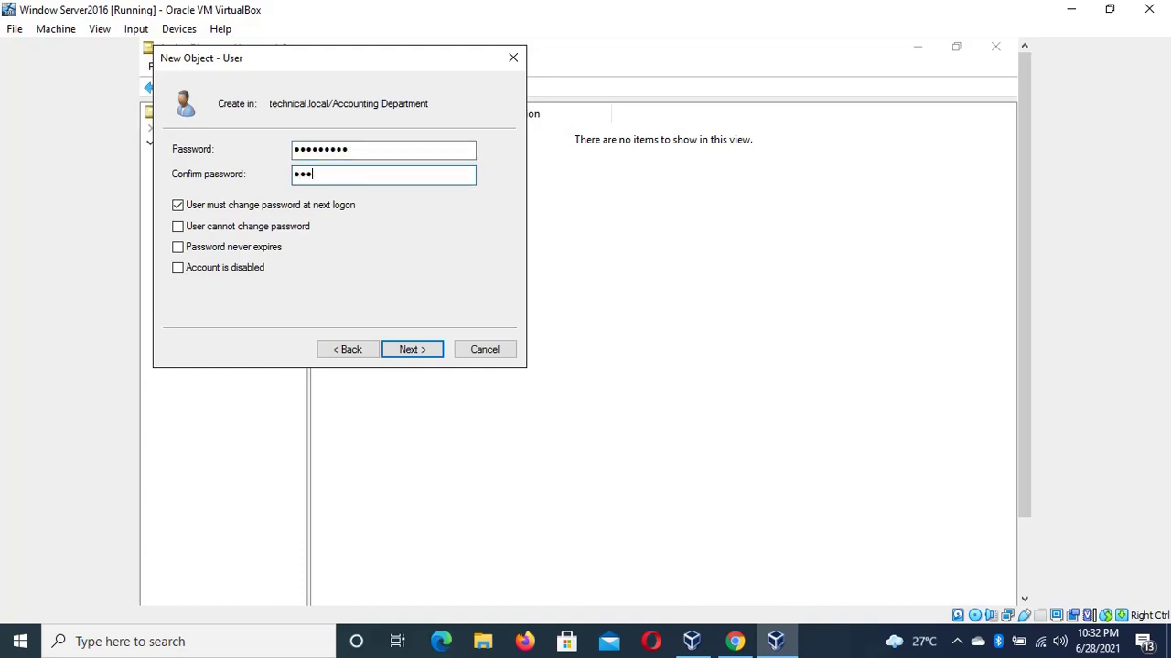
{"action": "type", "text": "$word12"}
{"action": "left_click", "coordinate": [411, 352]}
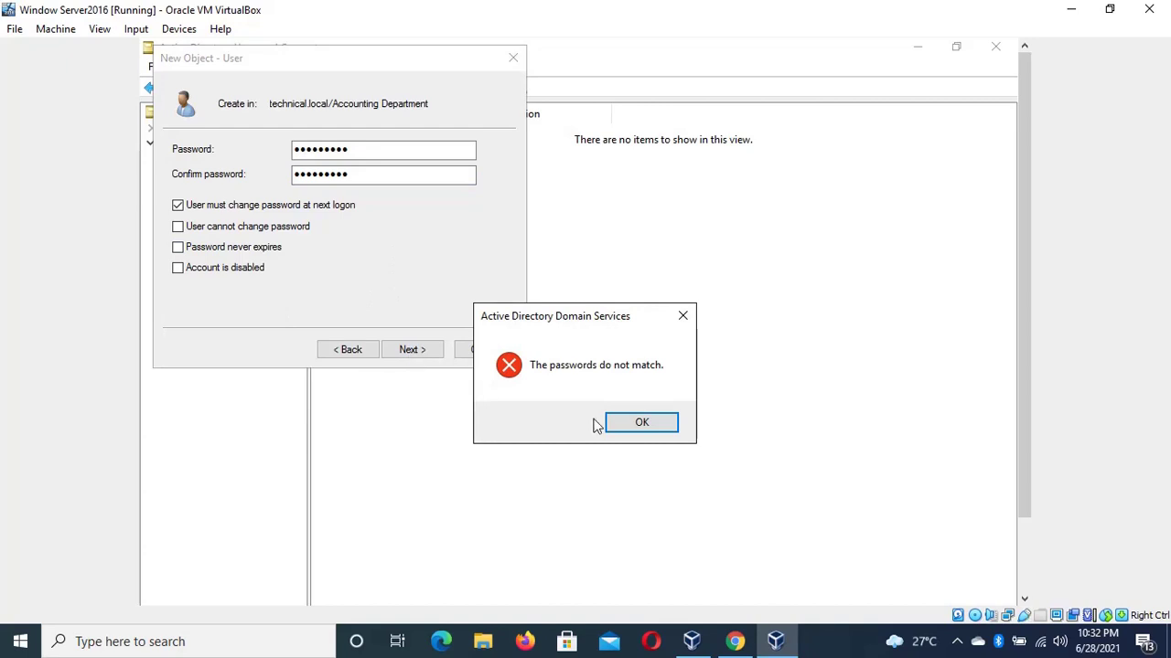
{"action": "left_click", "coordinate": [659, 428]}
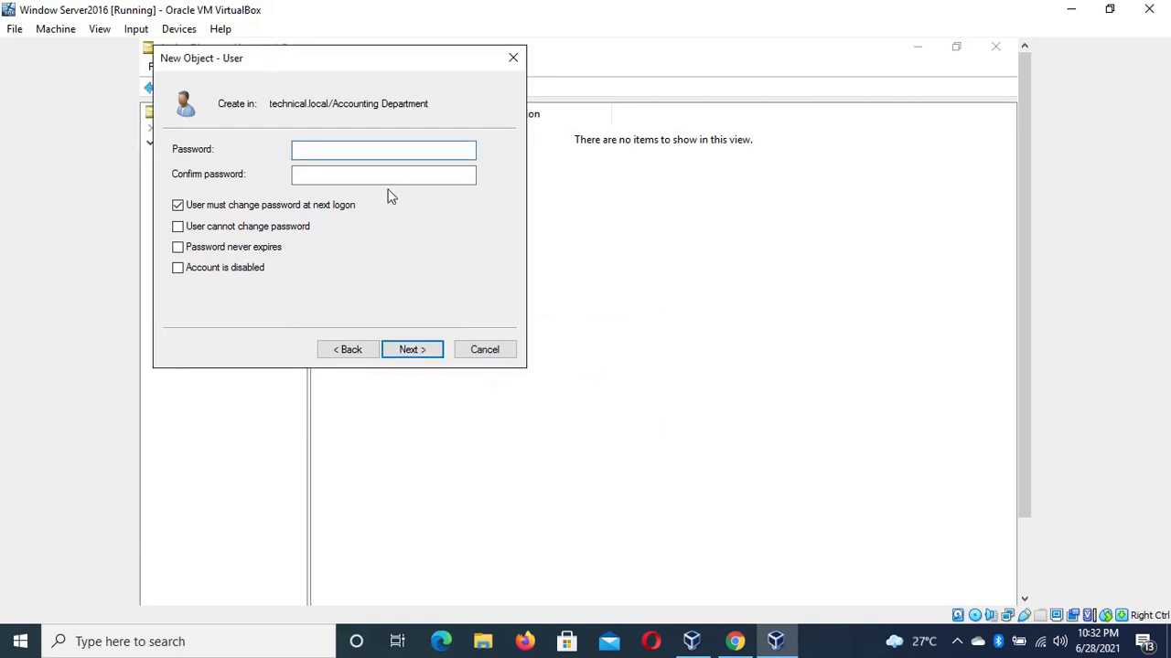
Re-enter a matching password and confirmation and finish creating the account
{"action": "type", "text": "P@ssw0rd12"}
{"action": "key", "text": "Tab"}
{"action": "type", "text": "P"}
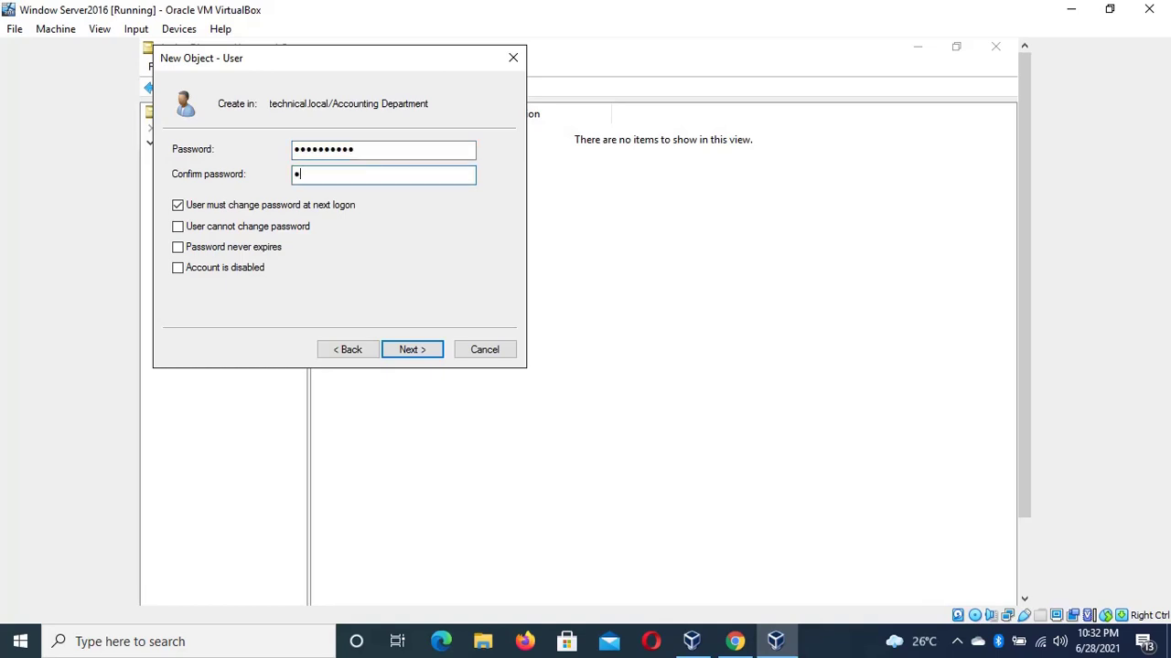
{"action": "type", "text": "@ssw0rd12"}
{"action": "left_click", "coordinate": [411, 351]}
{"action": "left_click", "coordinate": [410, 351]}
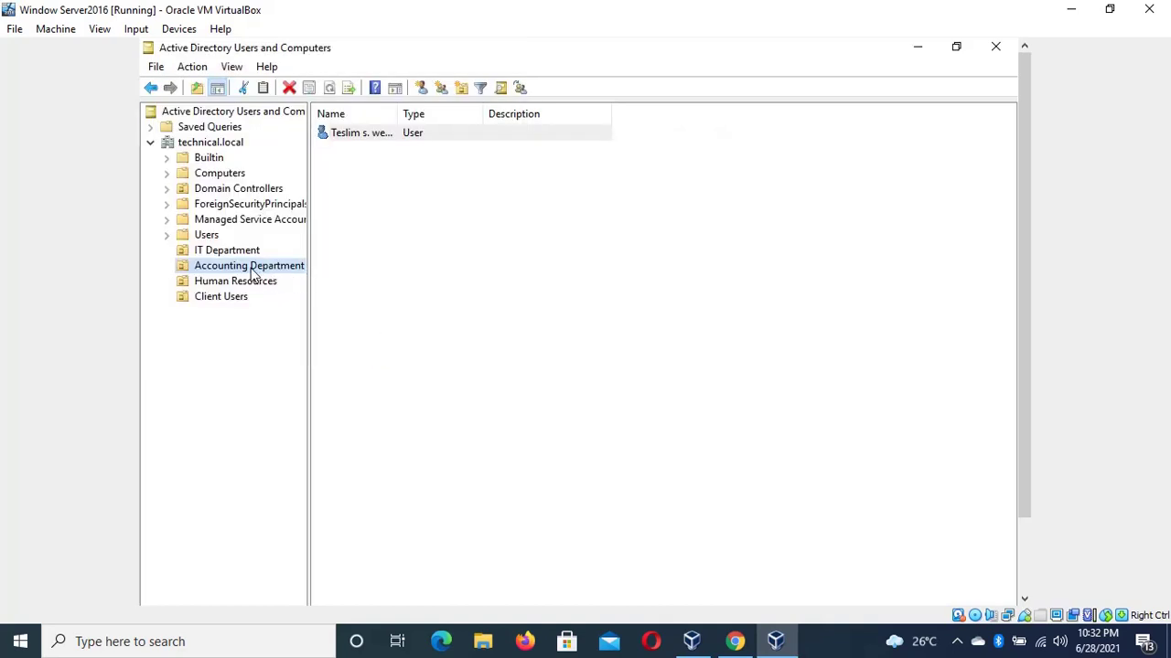
Start another Accounting Department user and enter its first name, initial, last name and logon name
{"action": "right_click", "coordinate": [252, 266]}
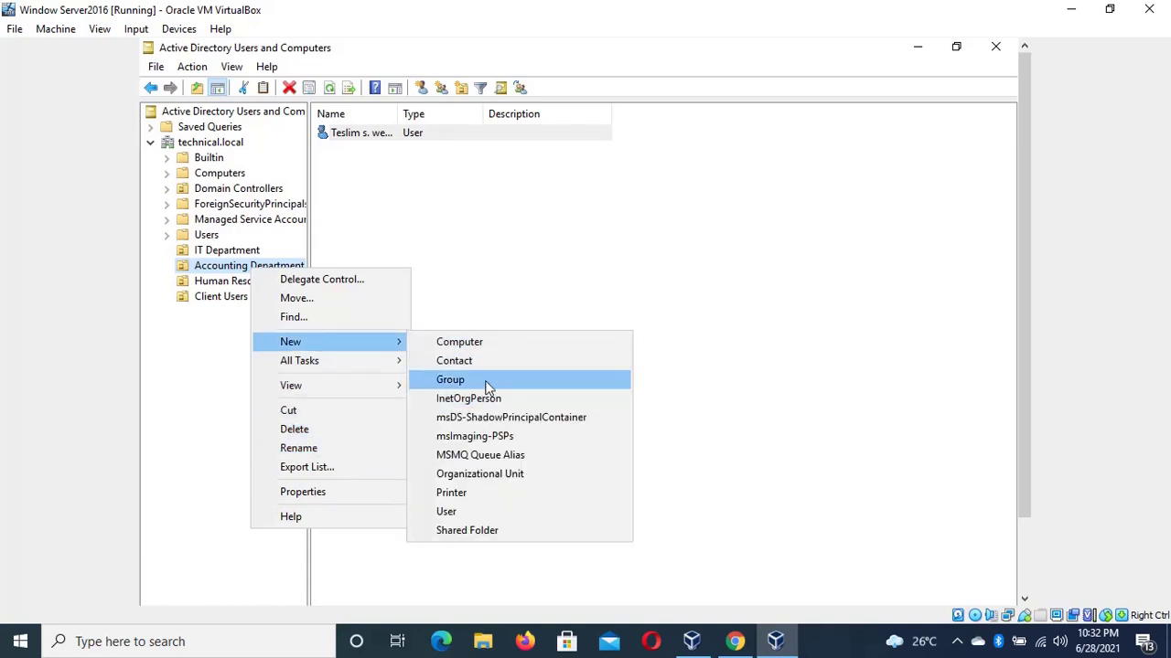
{"action": "left_click", "coordinate": [448, 511]}
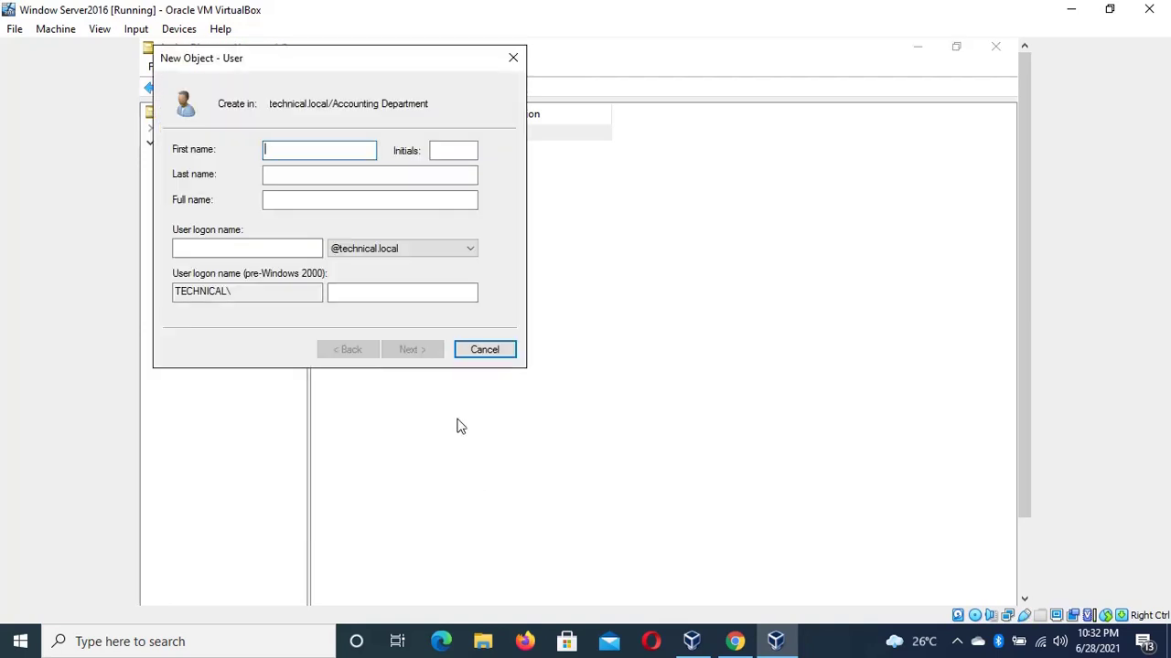
{"action": "left_click", "coordinate": [451, 147]}
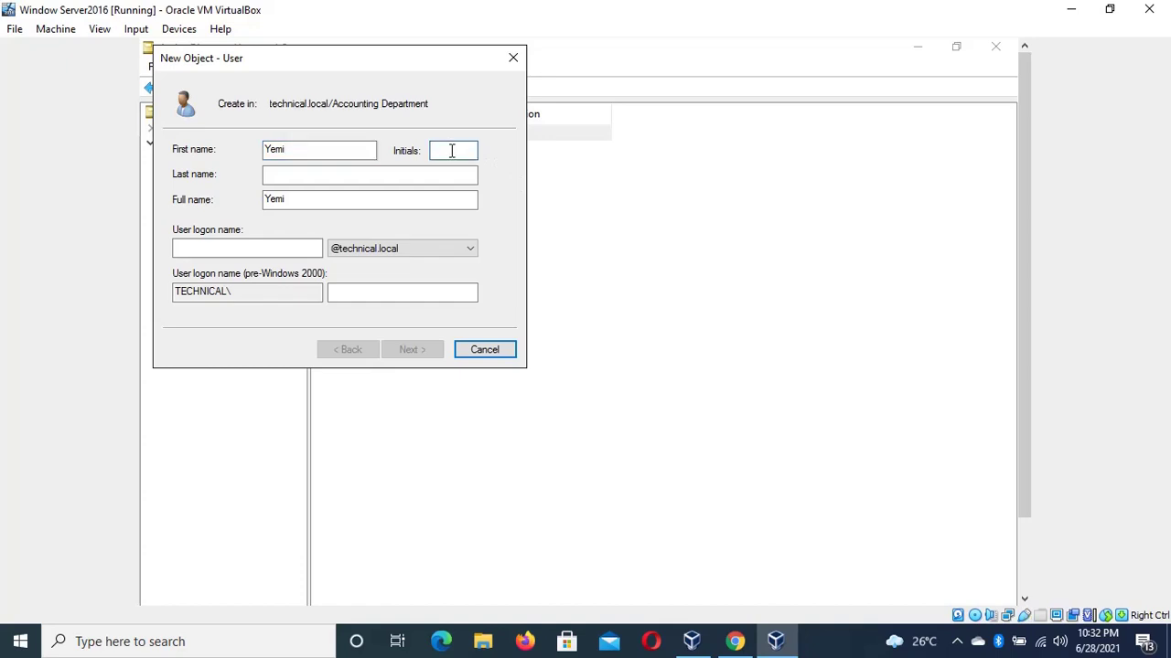
{"action": "type", "text": "Mr"}
{"action": "key", "text": "BackSpace"}
{"action": "left_click", "coordinate": [416, 171]}
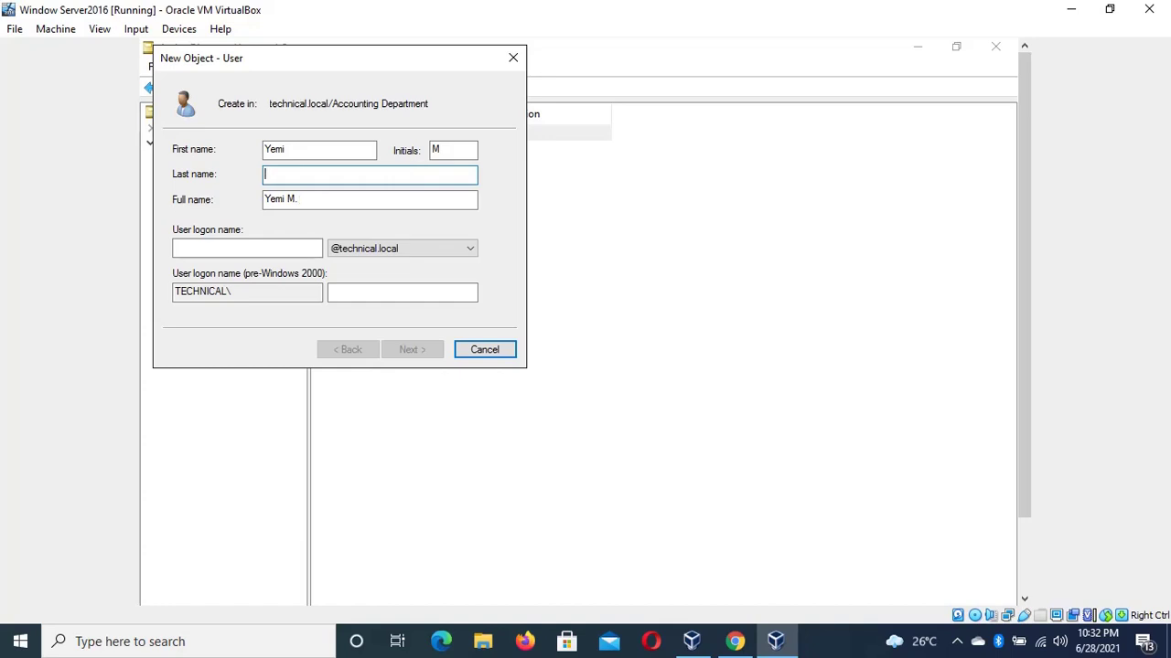
{"action": "left_click", "coordinate": [267, 252]}
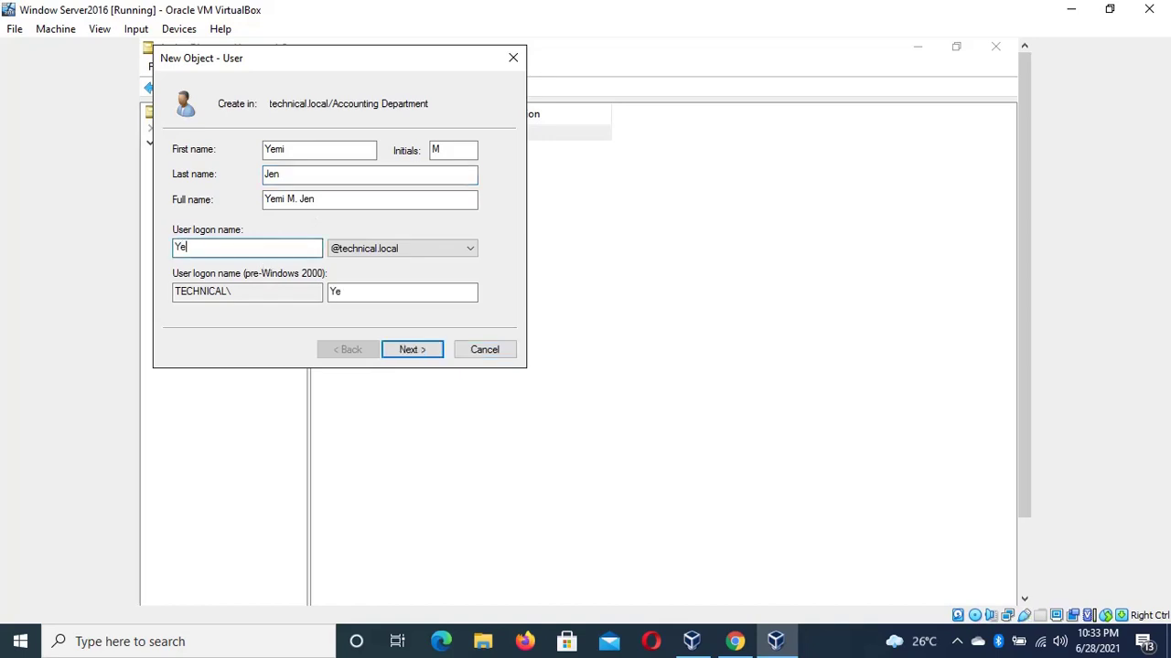
Type the password and its confirmation, then complete the wizard to create the user
{"action": "left_click", "coordinate": [412, 351]}
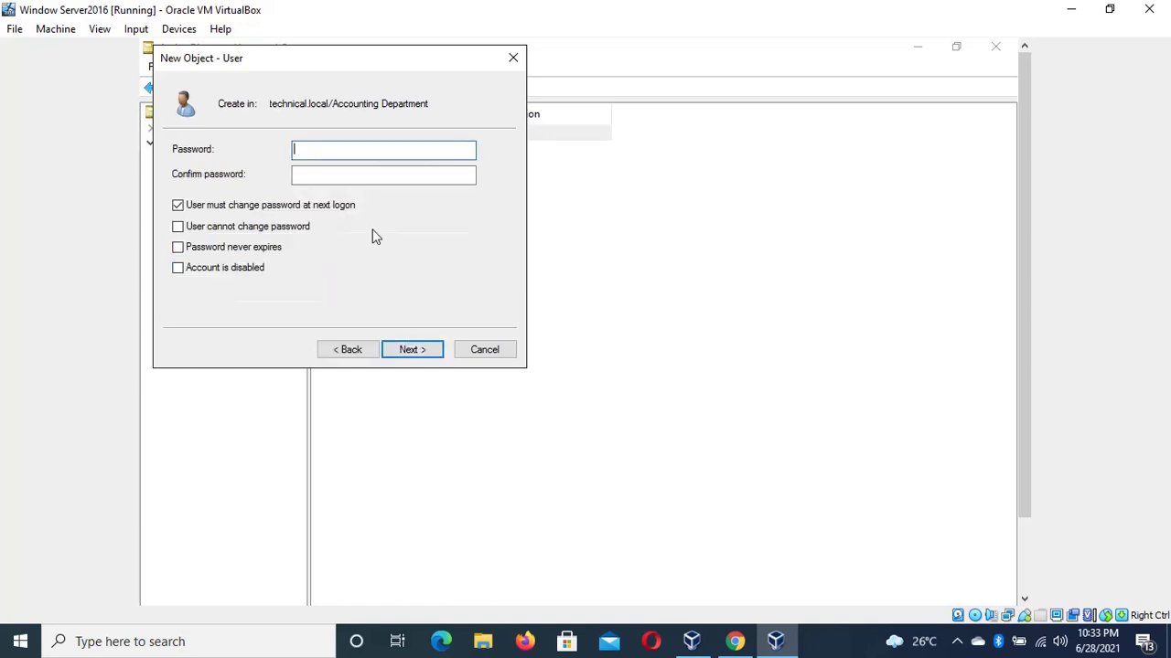
{"action": "type", "text": "Passw0rd1!"}
{"action": "key", "text": "Tab"}
{"action": "type", "text": "P@ssw0"}
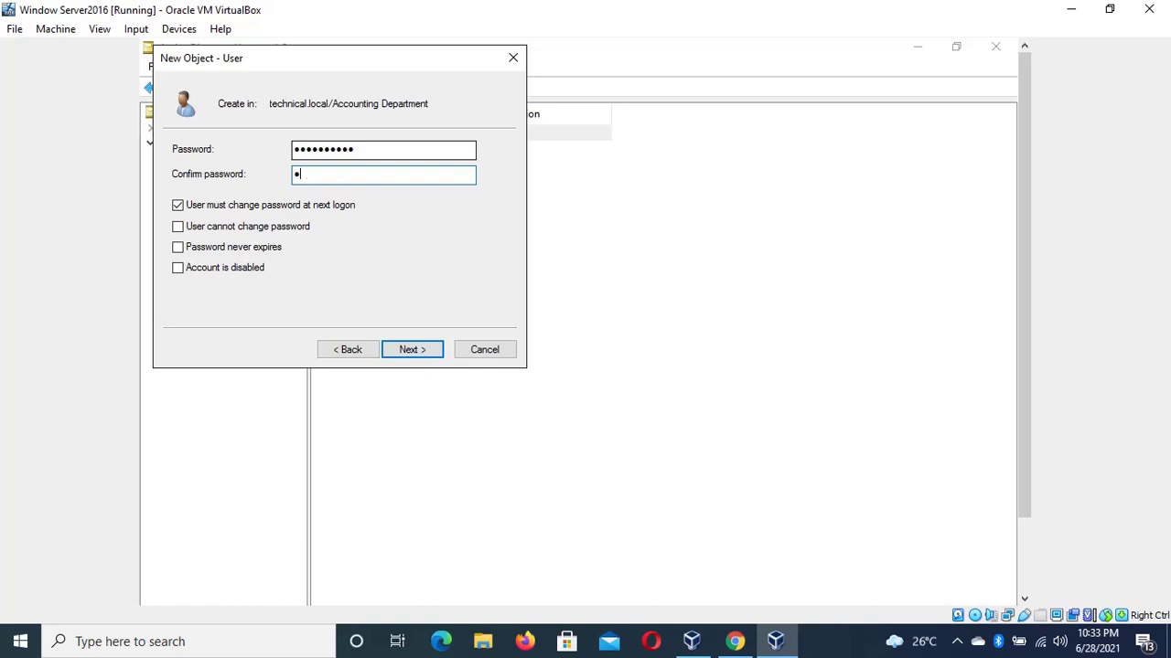
{"action": "type", "text": "rd1!"}
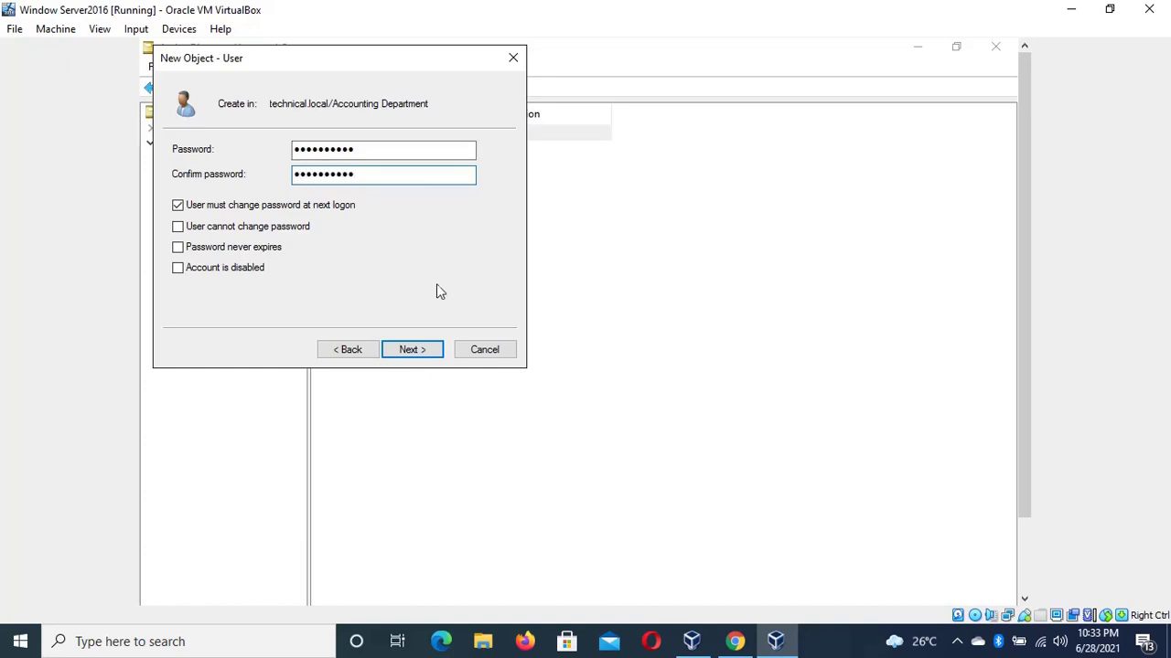
{"action": "left_click", "coordinate": [416, 357]}
{"action": "left_click", "coordinate": [413, 352]}
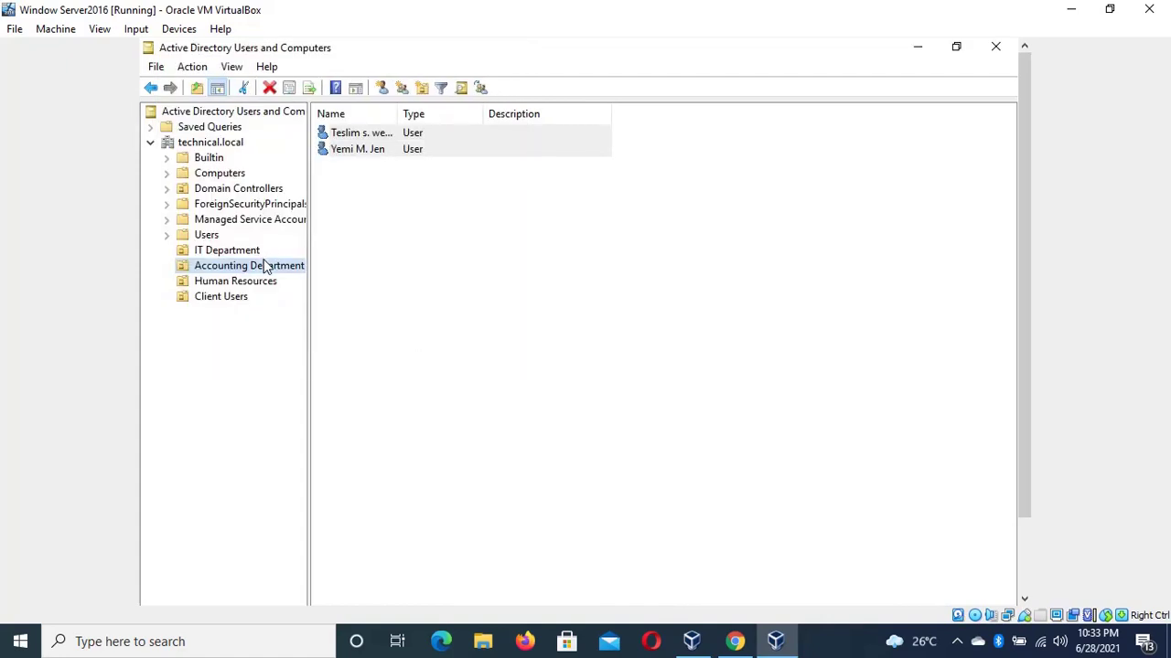
Begin a new Accounting Department user with its first name, single initial, last name and logon name
{"action": "right_click", "coordinate": [263, 263]}
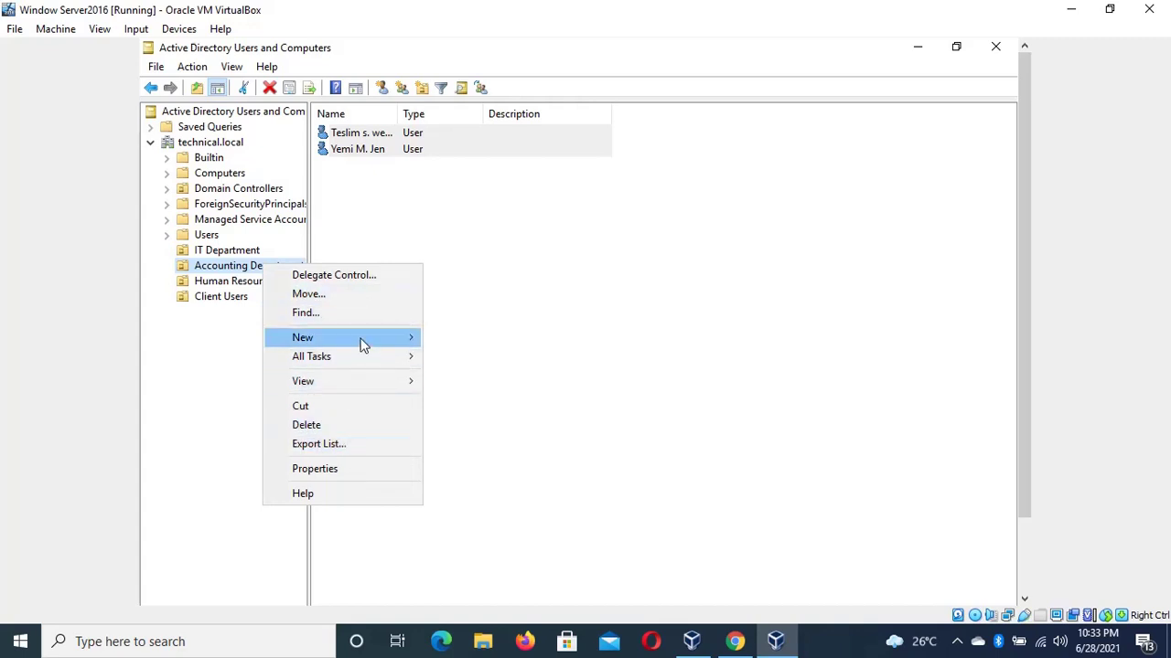
{"action": "mouse_move", "coordinate": [374, 336]}
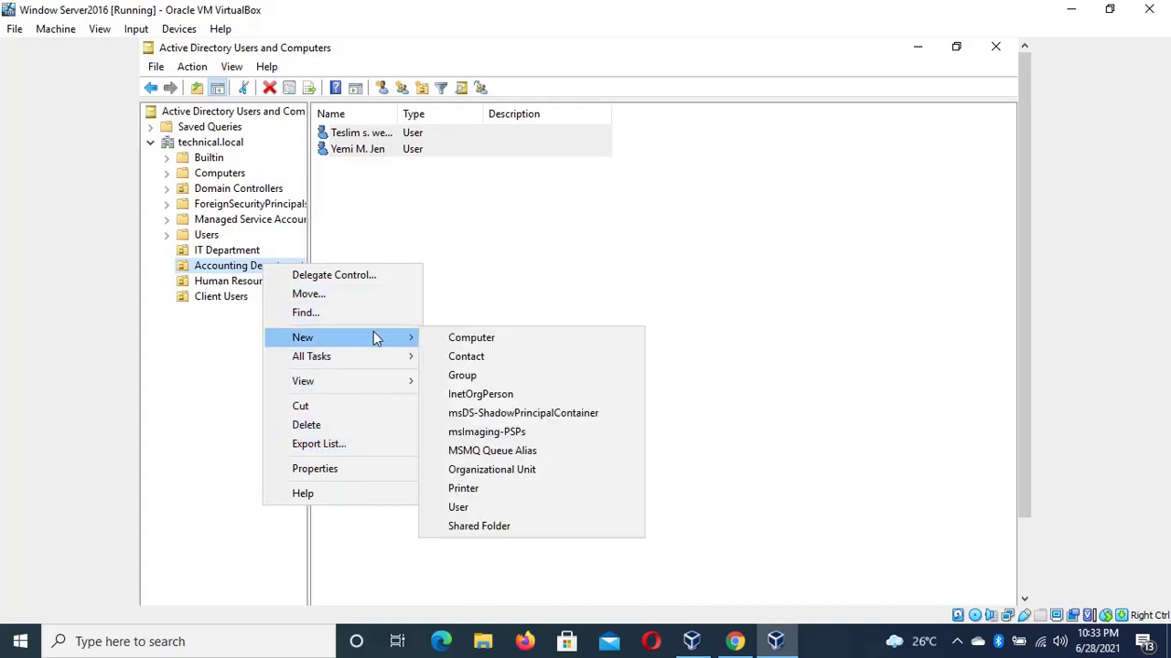
{"action": "left_click", "coordinate": [499, 507]}
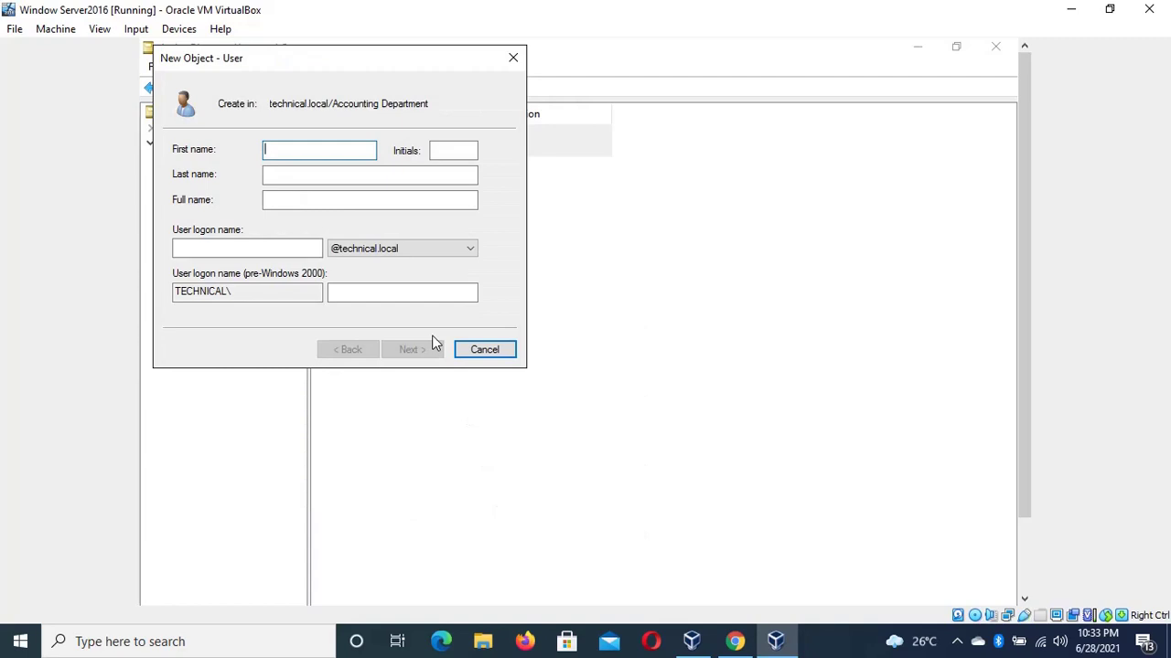
{"action": "left_click", "coordinate": [462, 156]}
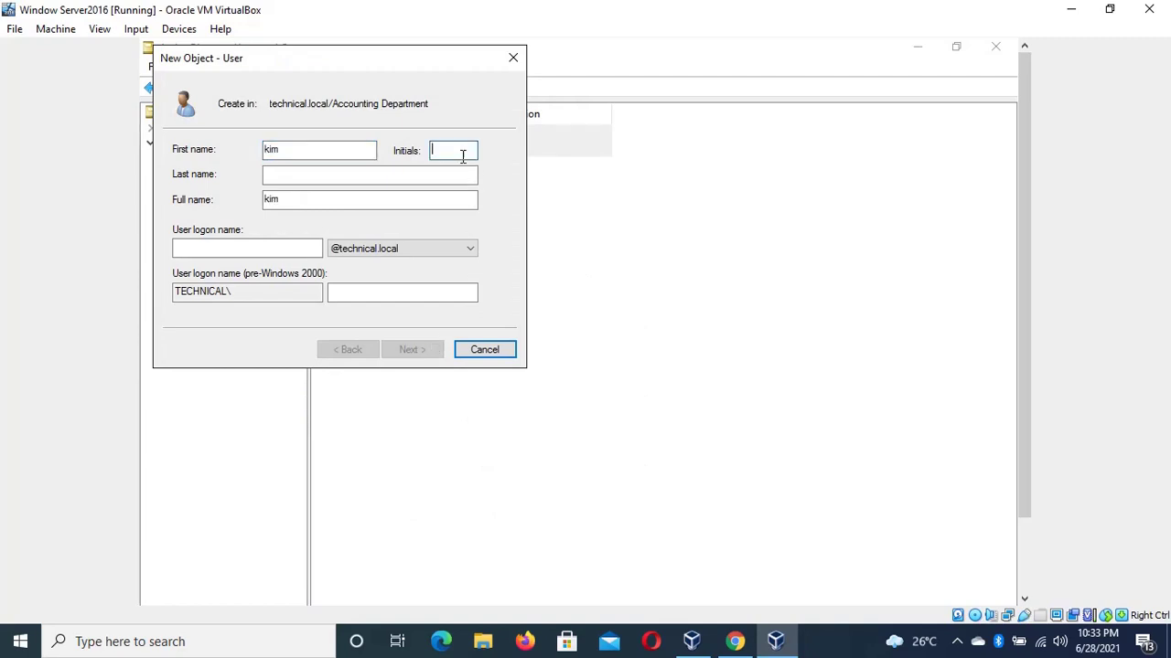
{"action": "type", "text": "Ls"}
{"action": "left_click", "coordinate": [388, 175]}
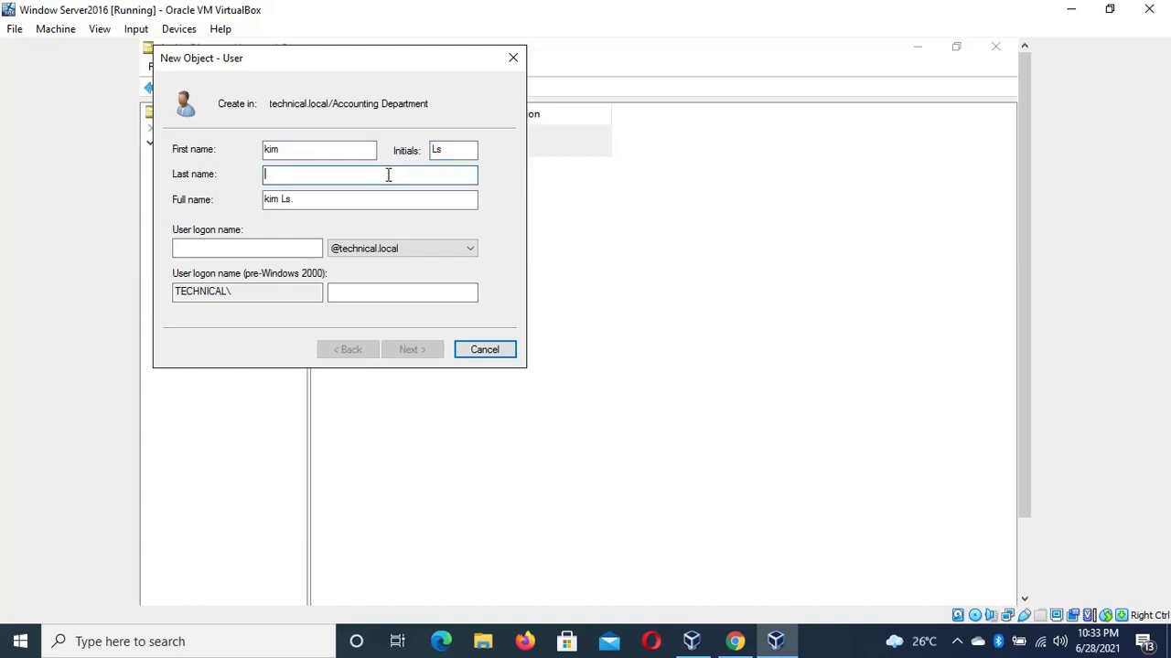
{"action": "left_click", "coordinate": [448, 149]}
{"action": "key", "text": "BackSpace"}
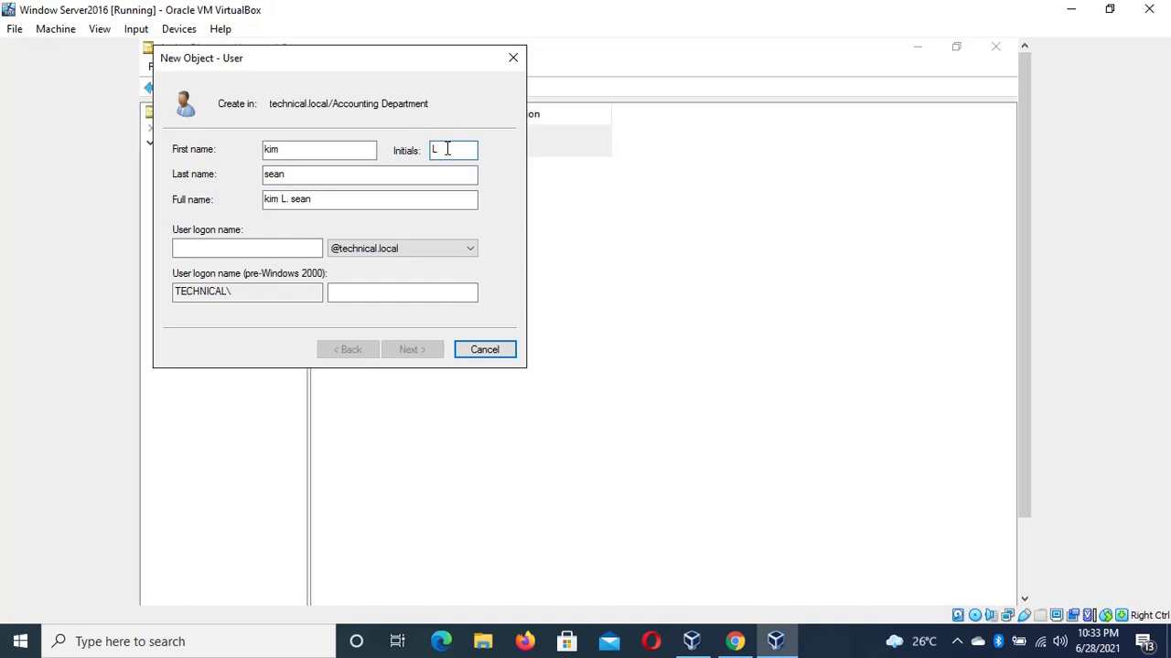
{"action": "left_click", "coordinate": [300, 248]}
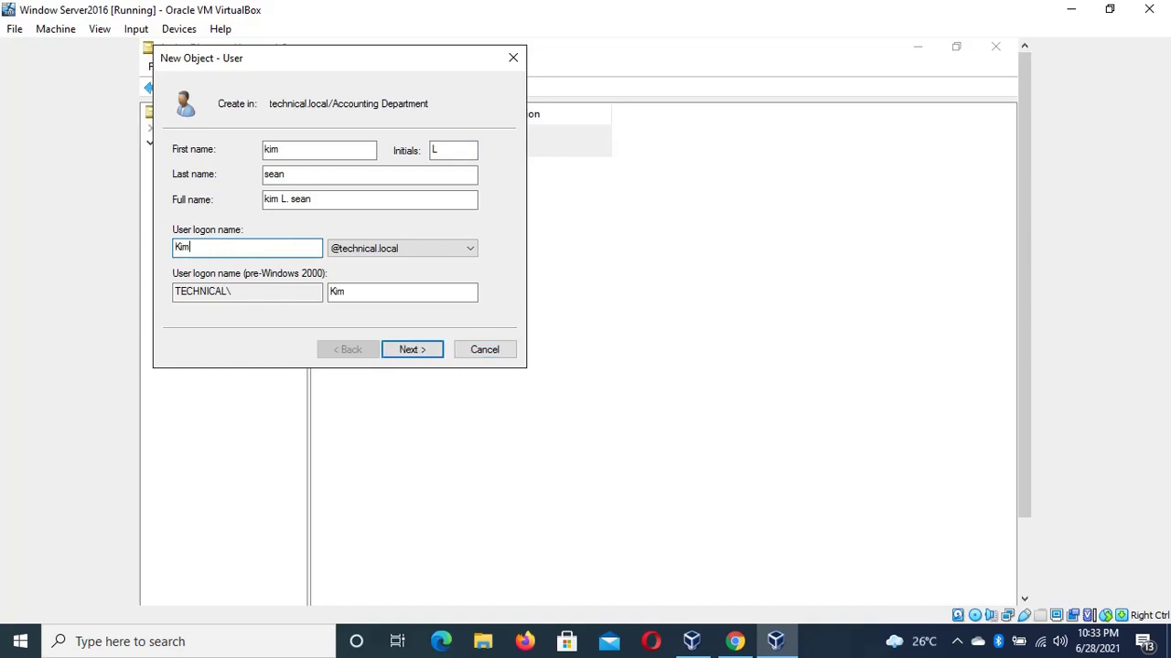
Provide the account password and finish creating the third Accounting user
{"action": "left_click", "coordinate": [424, 354]}
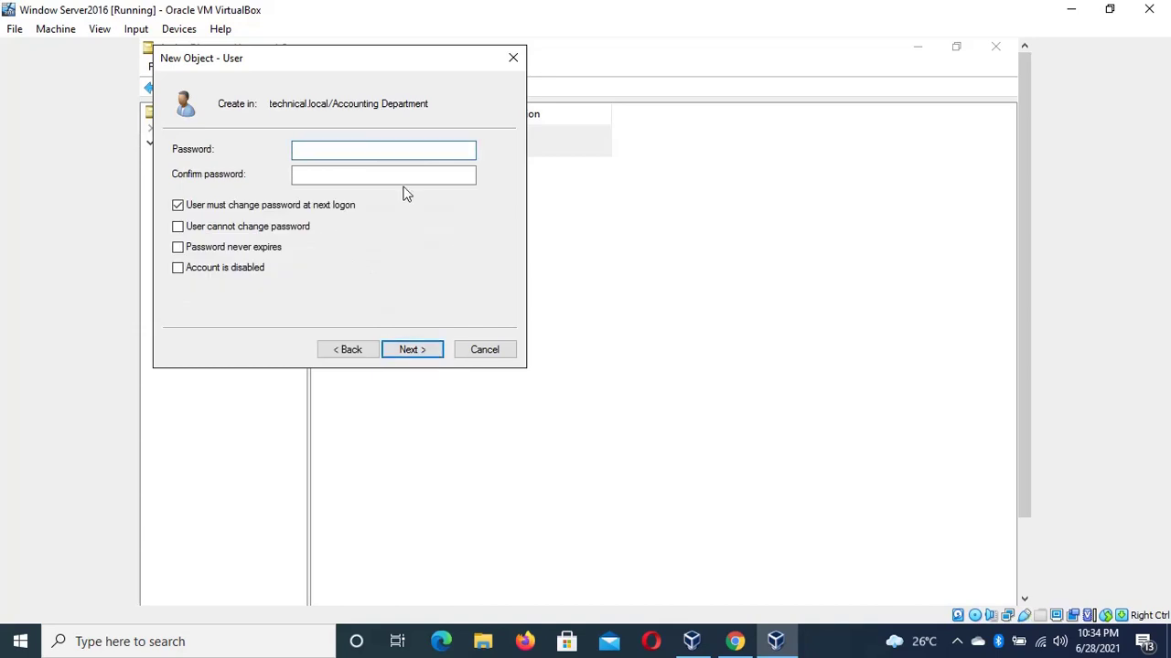
{"action": "type", "text": "Password12"}
{"action": "key", "text": "Tab"}
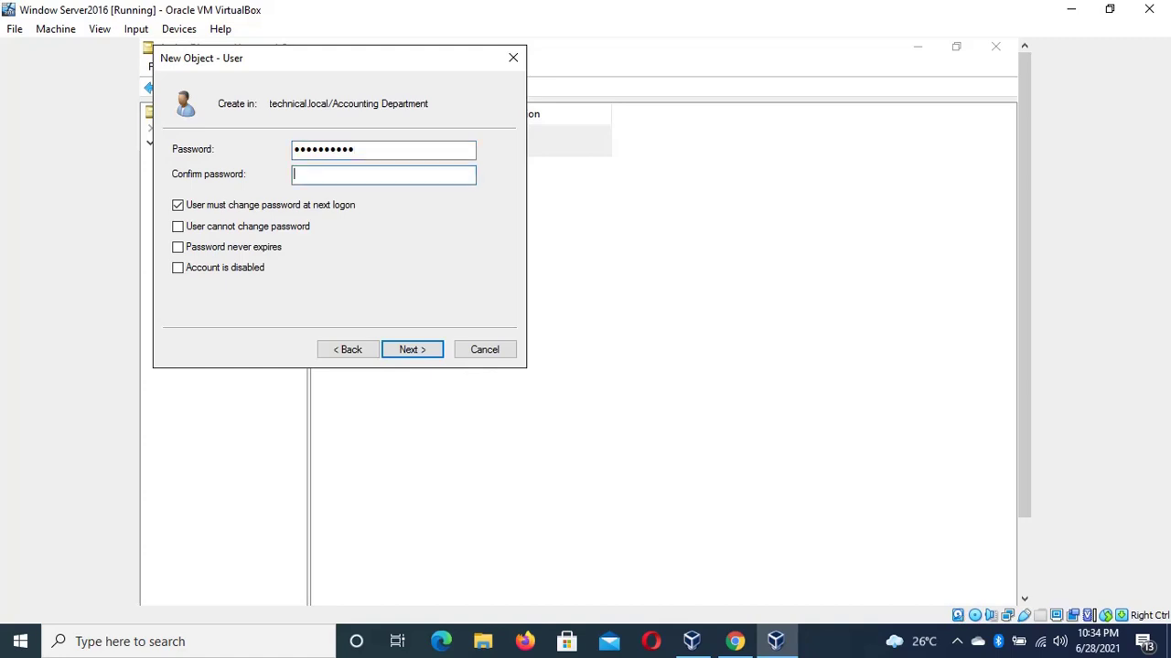
{"action": "type", "text": "Password12"}
{"action": "left_click", "coordinate": [413, 352]}
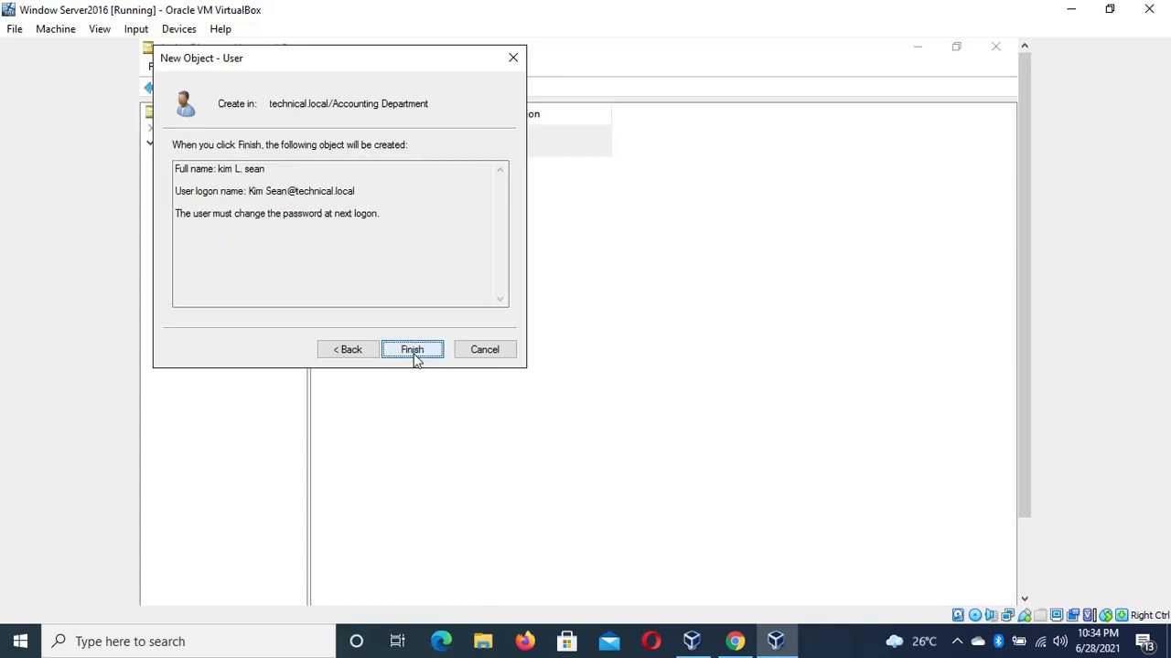
{"action": "left_click", "coordinate": [413, 353]}
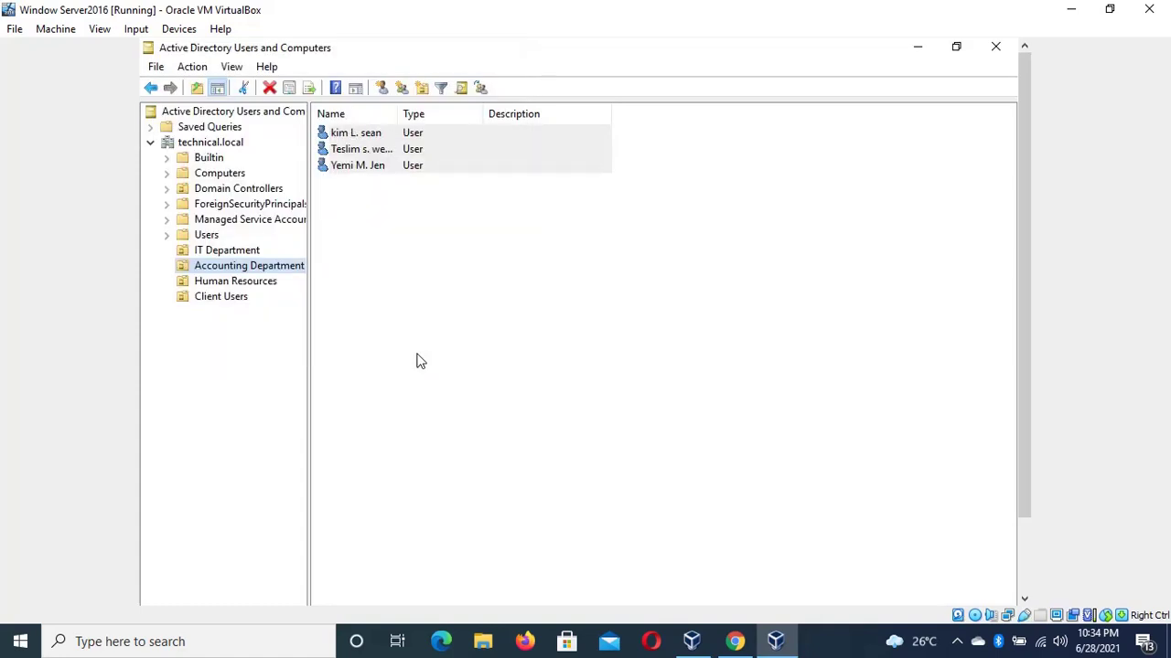
Open Human Resources and start a new user, entering its first name, initial, last name and logon name
{"action": "left_click", "coordinate": [263, 283]}
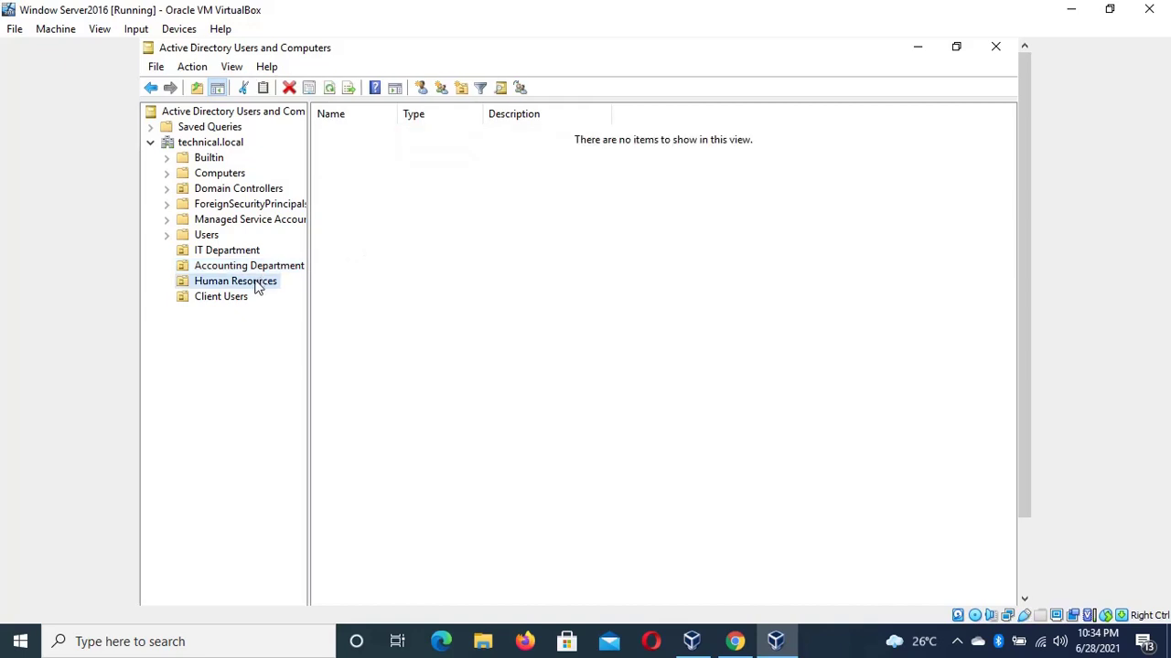
{"action": "right_click", "coordinate": [257, 288]}
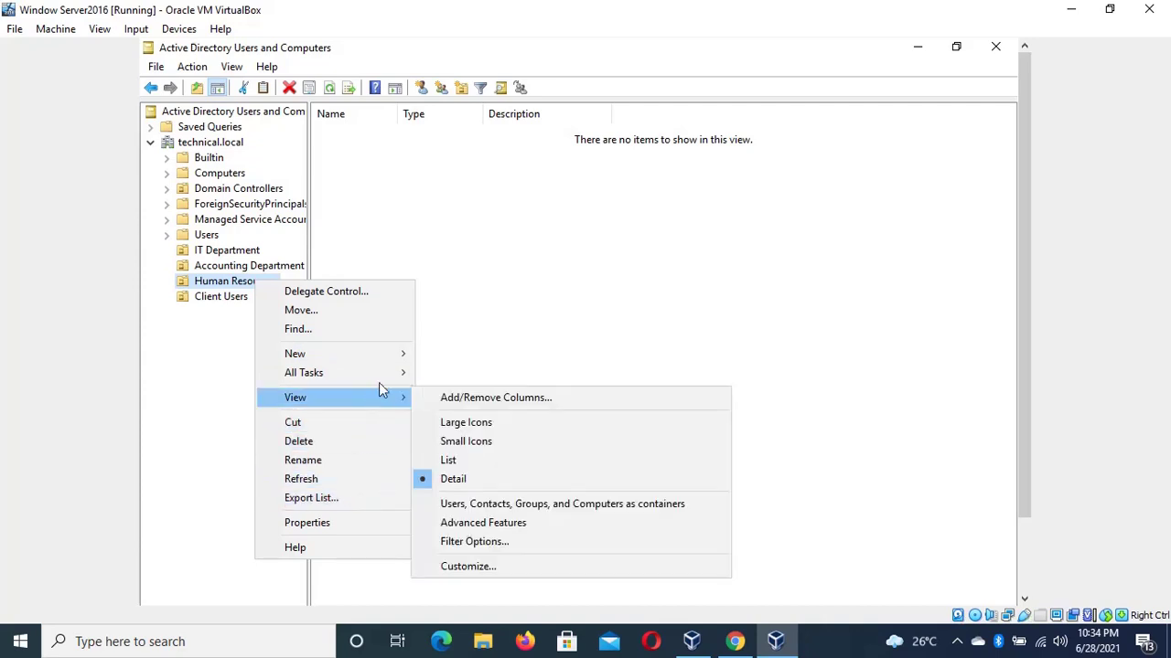
{"action": "mouse_move", "coordinate": [399, 361]}
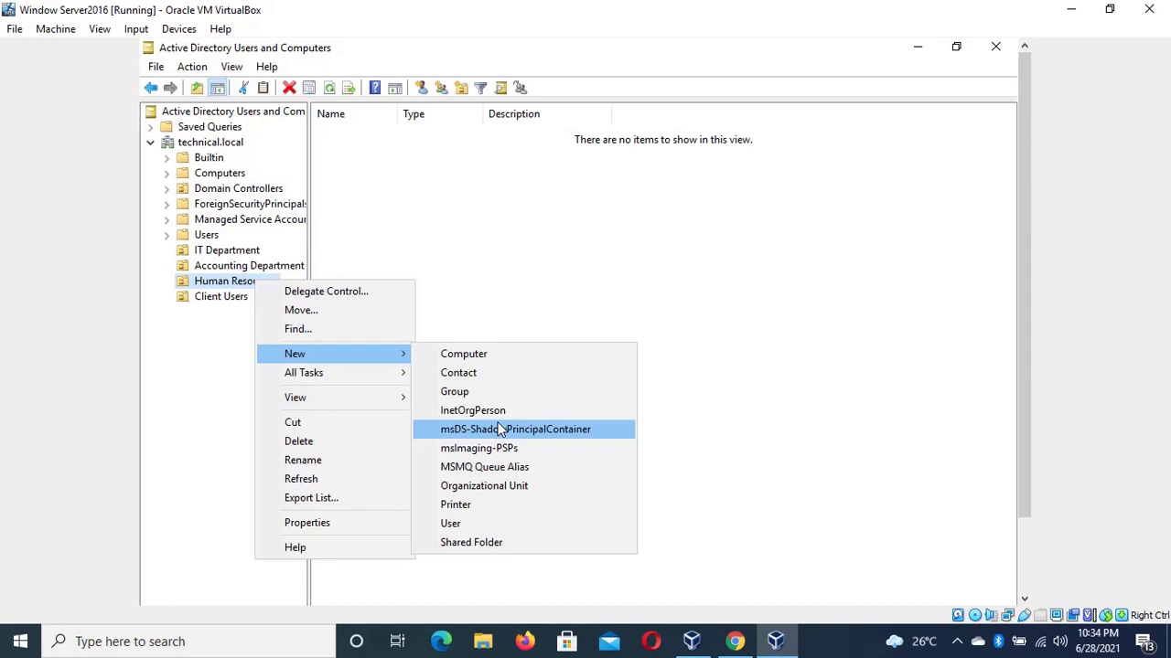
{"action": "left_click", "coordinate": [483, 523]}
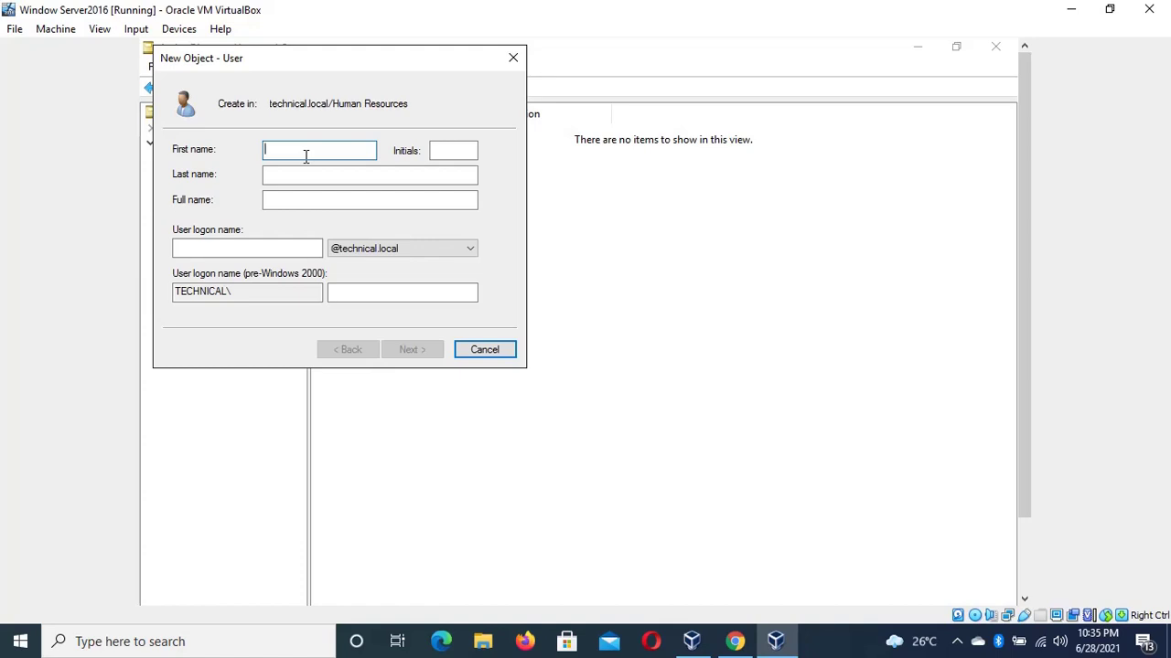
{"action": "key", "text": "Tab"}
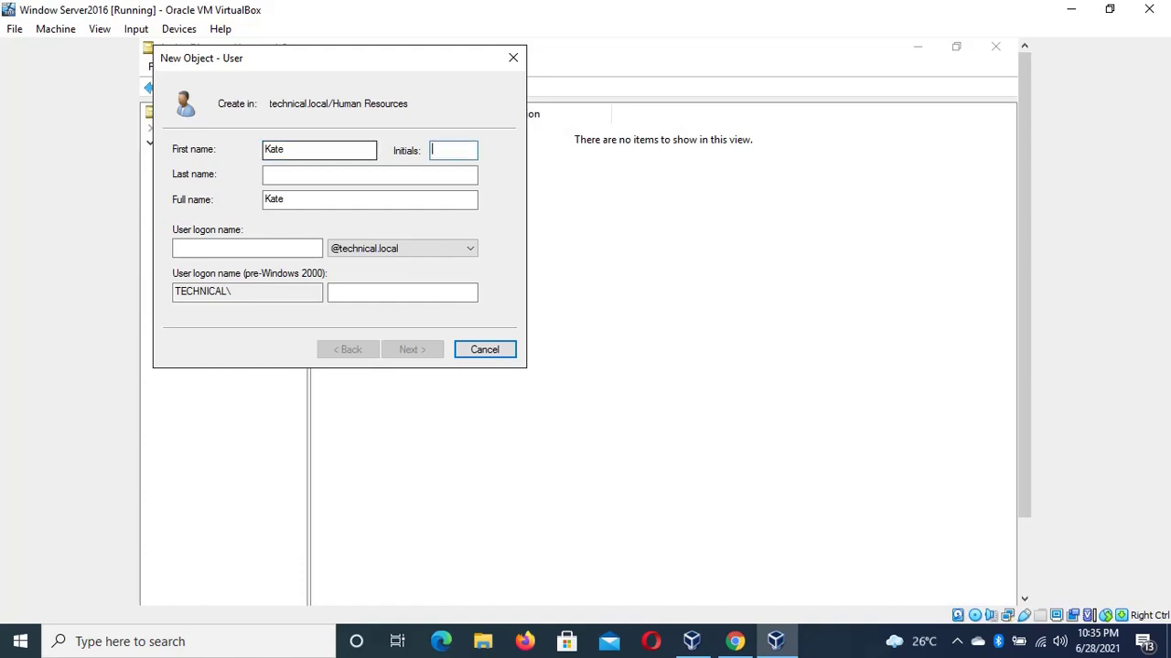
{"action": "type", "text": "S"}
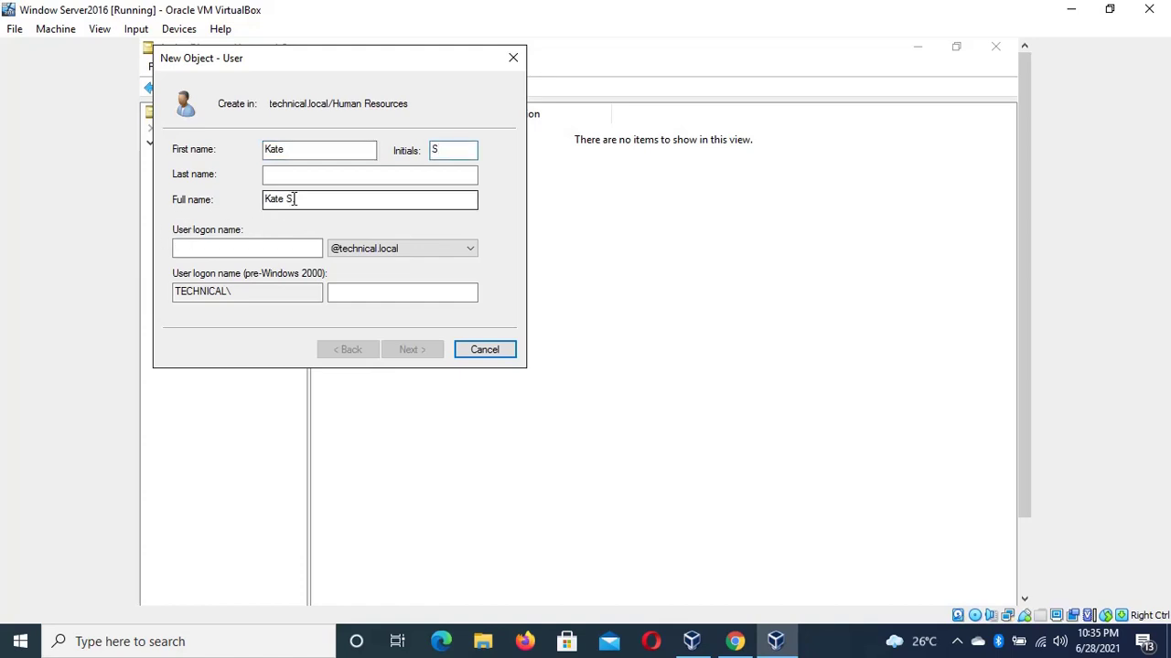
{"action": "left_click", "coordinate": [322, 180]}
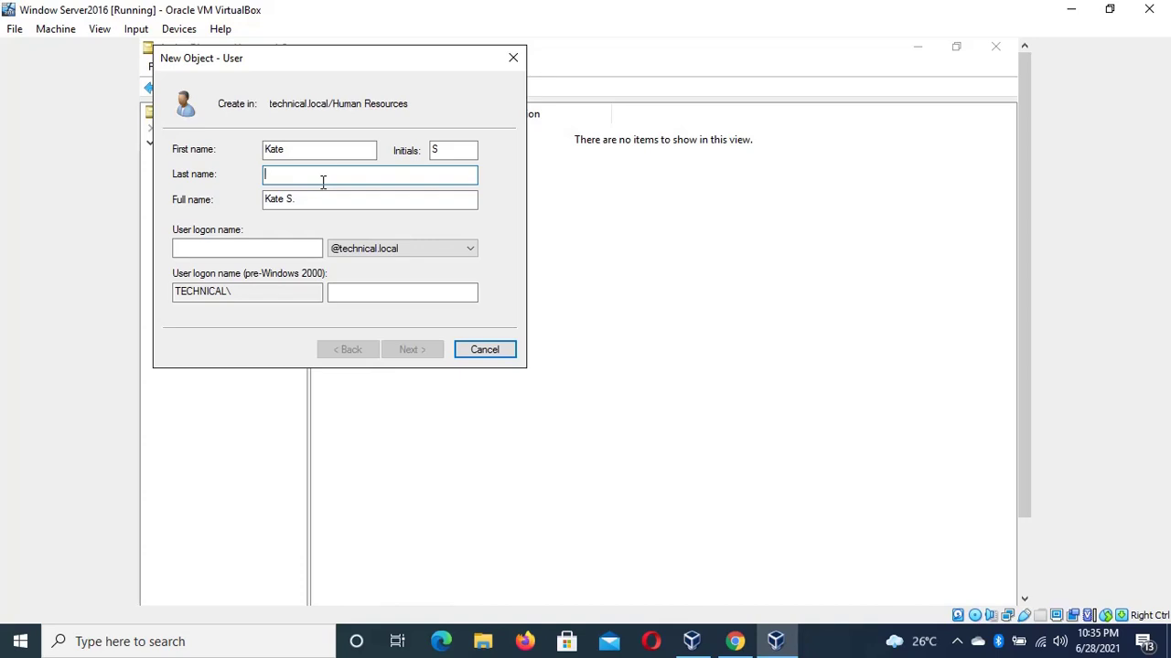
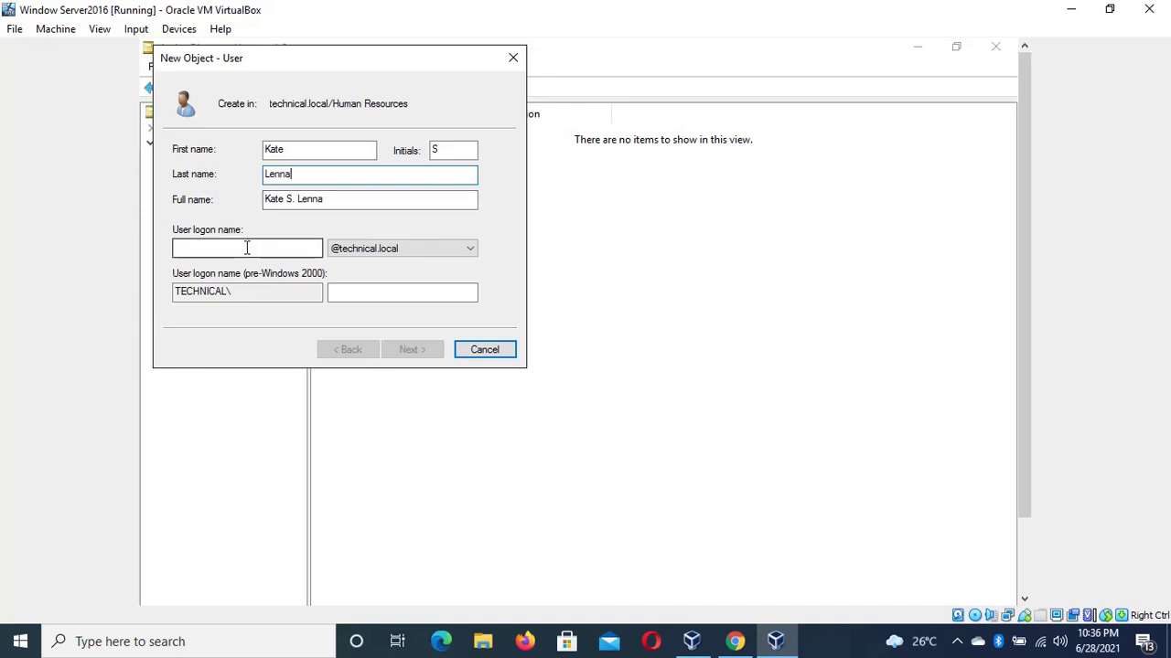
{"action": "left_click", "coordinate": [246, 248]}
{"action": "type", "text": "Le"}
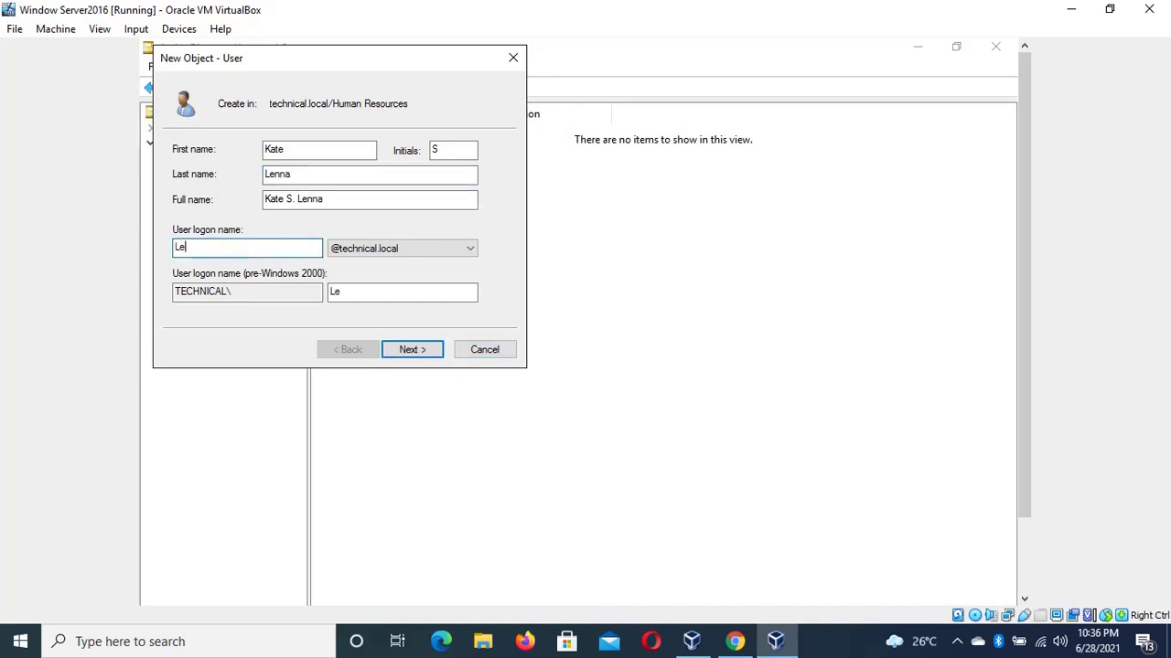
{"action": "type", "text": "nnaS"}
Set and confirm the user's password, then finish creating the account in Human Resources
{"action": "left_click", "coordinate": [412, 350]}
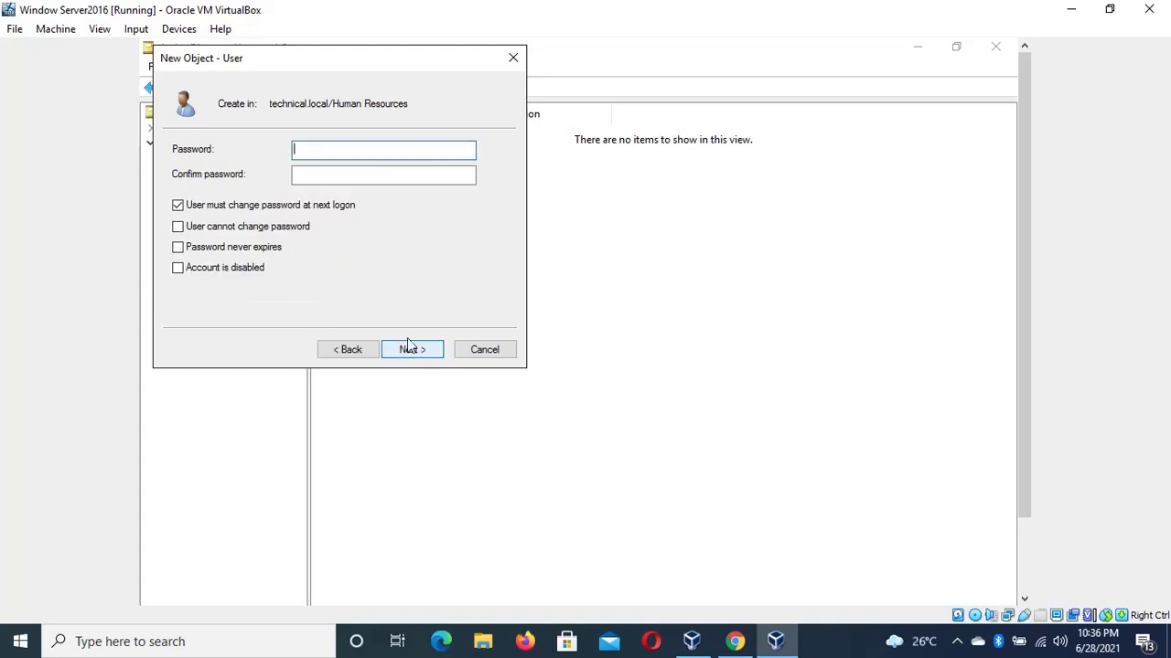
{"action": "type", "text": "•••••"}
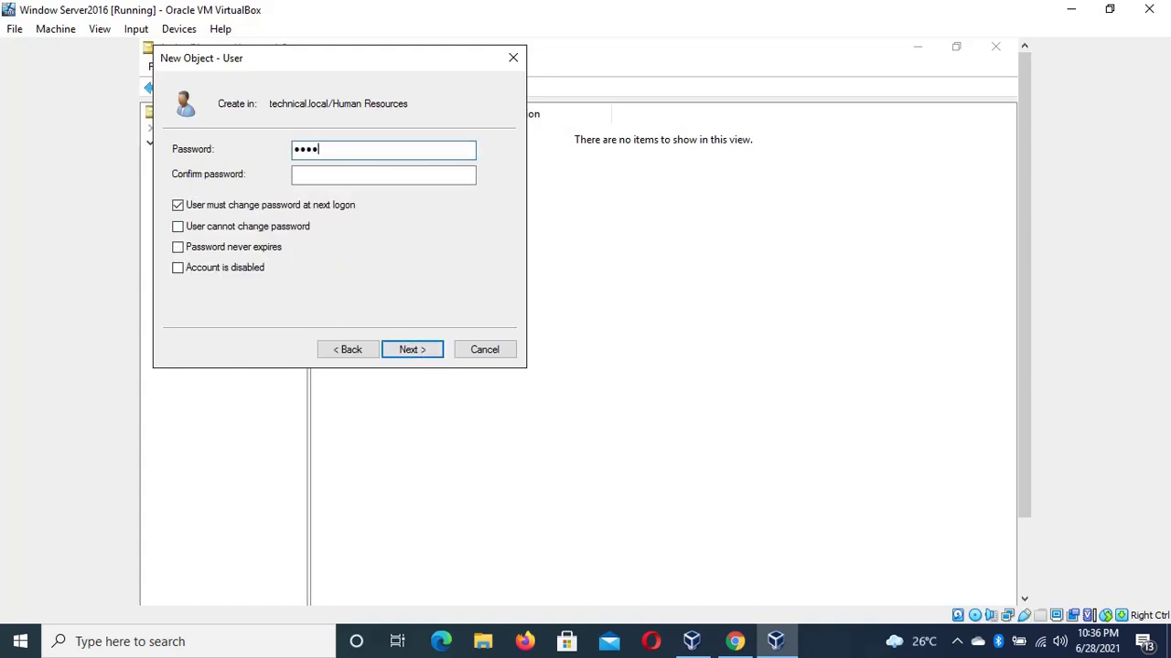
{"action": "type", "text": "•••••"}
{"action": "key", "text": "Tab"}
{"action": "type", "text": "•••••••"}
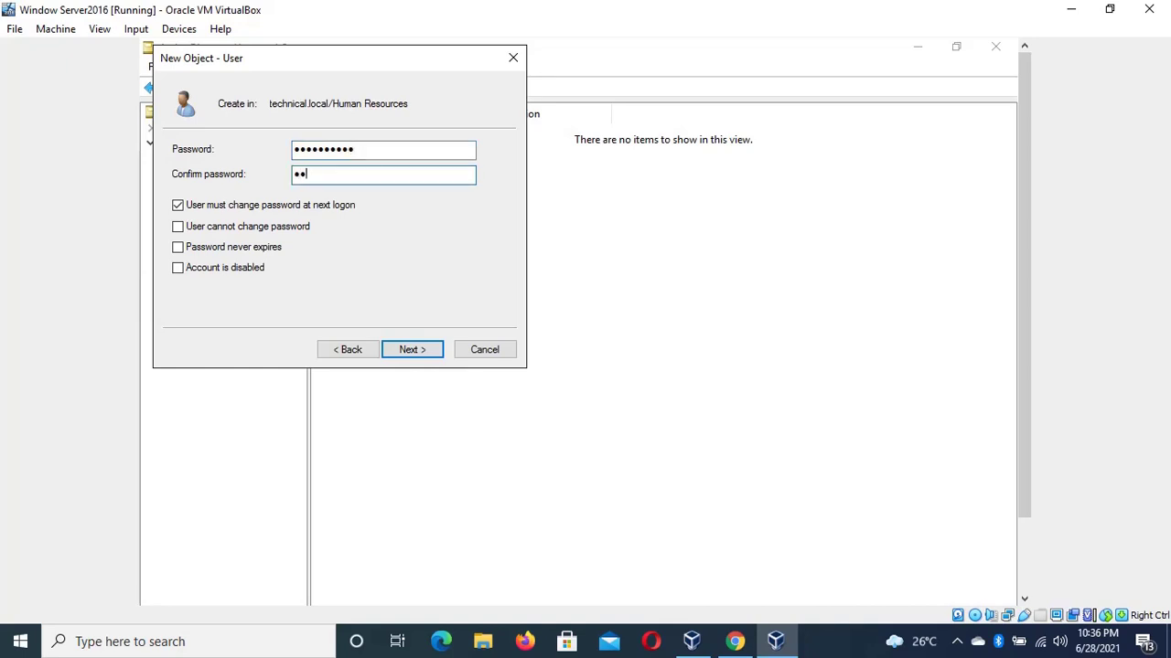
{"action": "type", "text": "•••"}
{"action": "left_click", "coordinate": [409, 351]}
{"action": "left_click", "coordinate": [410, 351]}
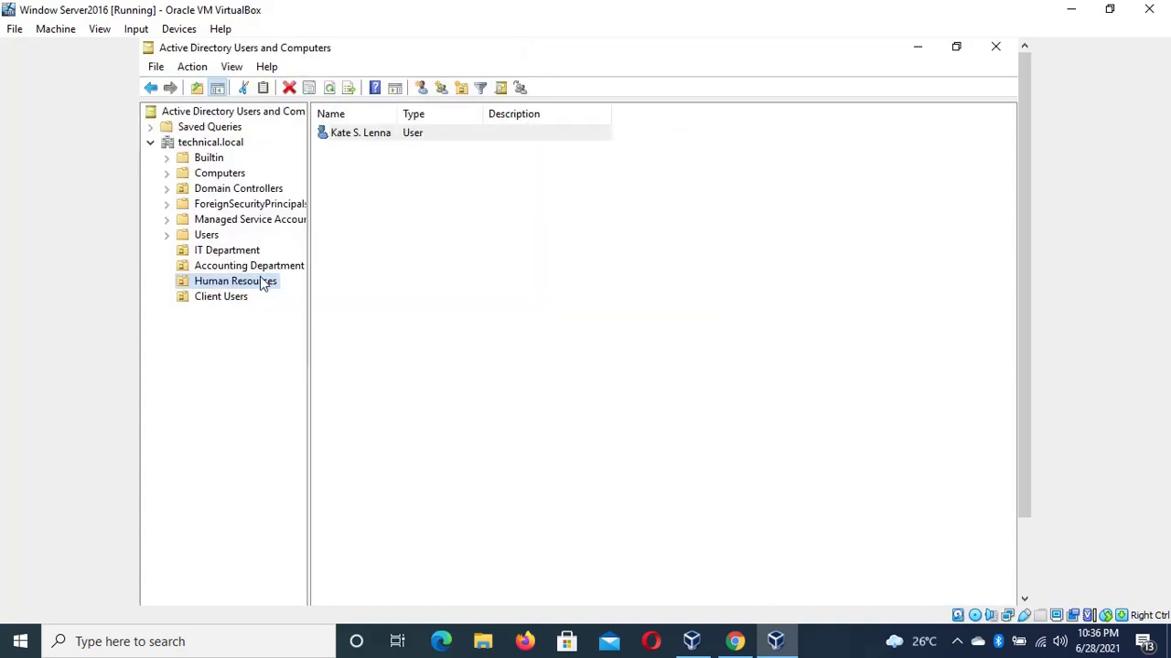
Start a second Human Resources user and fill in its first name, initial, last name and logon name
{"action": "right_click", "coordinate": [262, 278]}
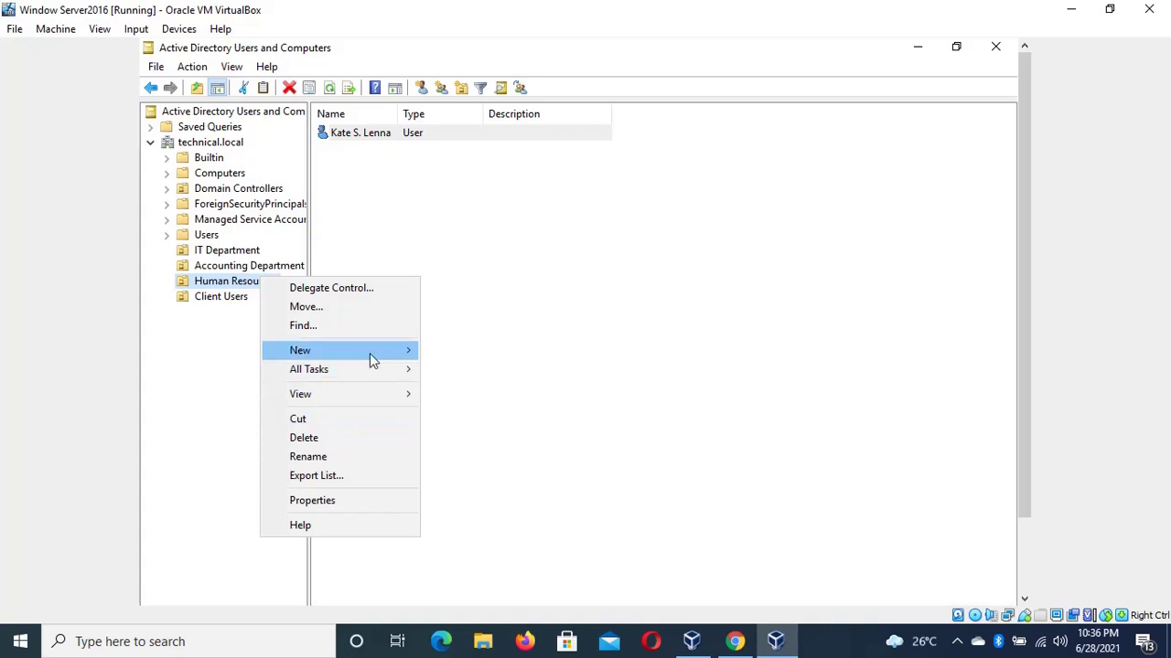
{"action": "mouse_move", "coordinate": [378, 357]}
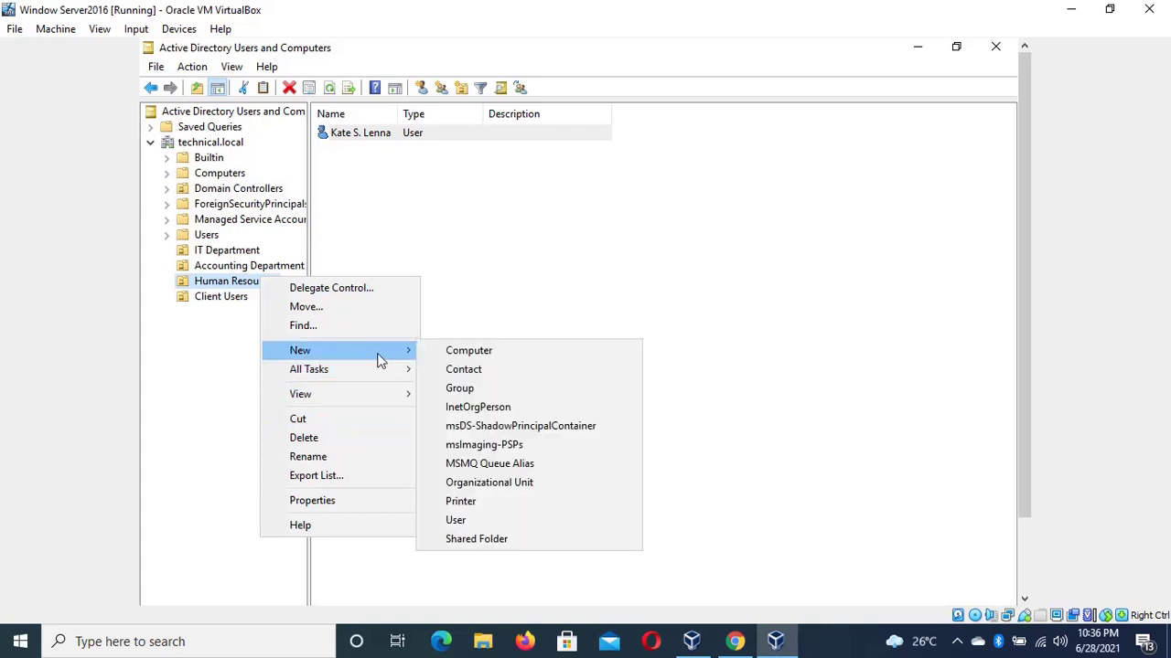
{"action": "left_click", "coordinate": [478, 523]}
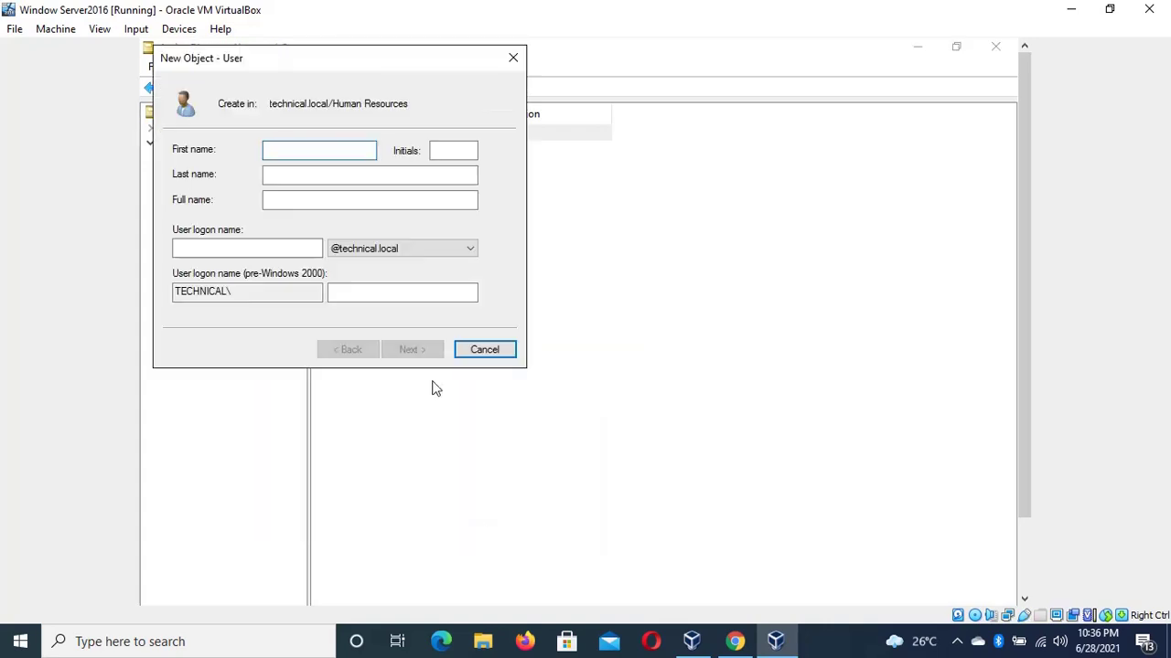
{"action": "key", "text": "Tab"}
{"action": "type", "text": "S"}
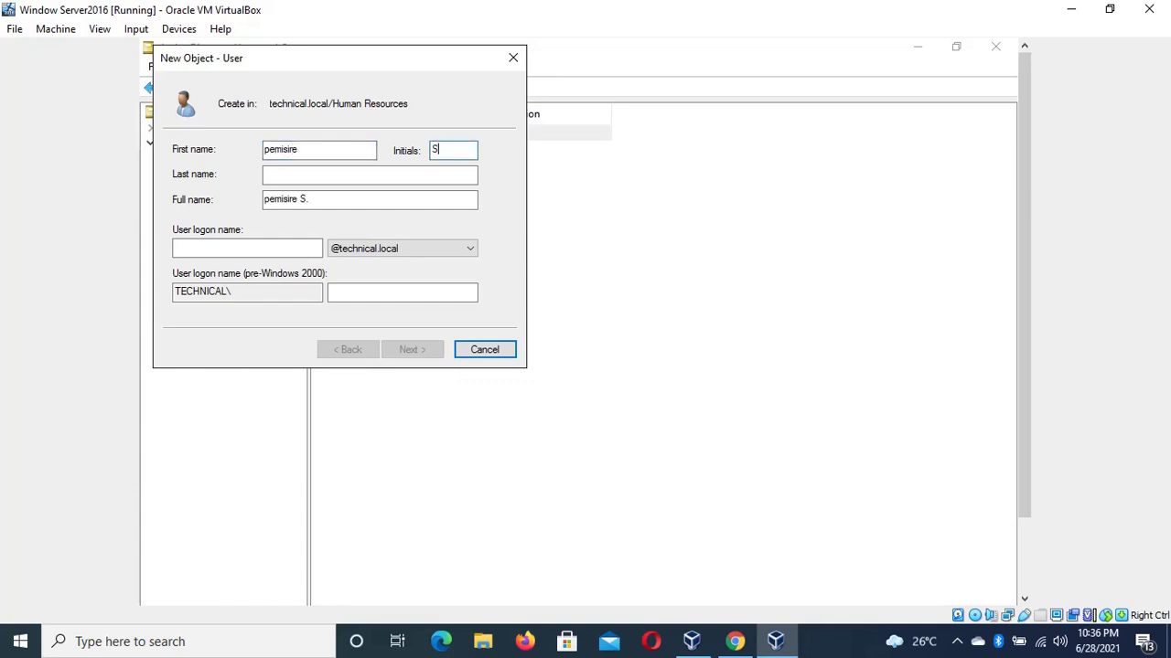
{"action": "left_click", "coordinate": [428, 182]}
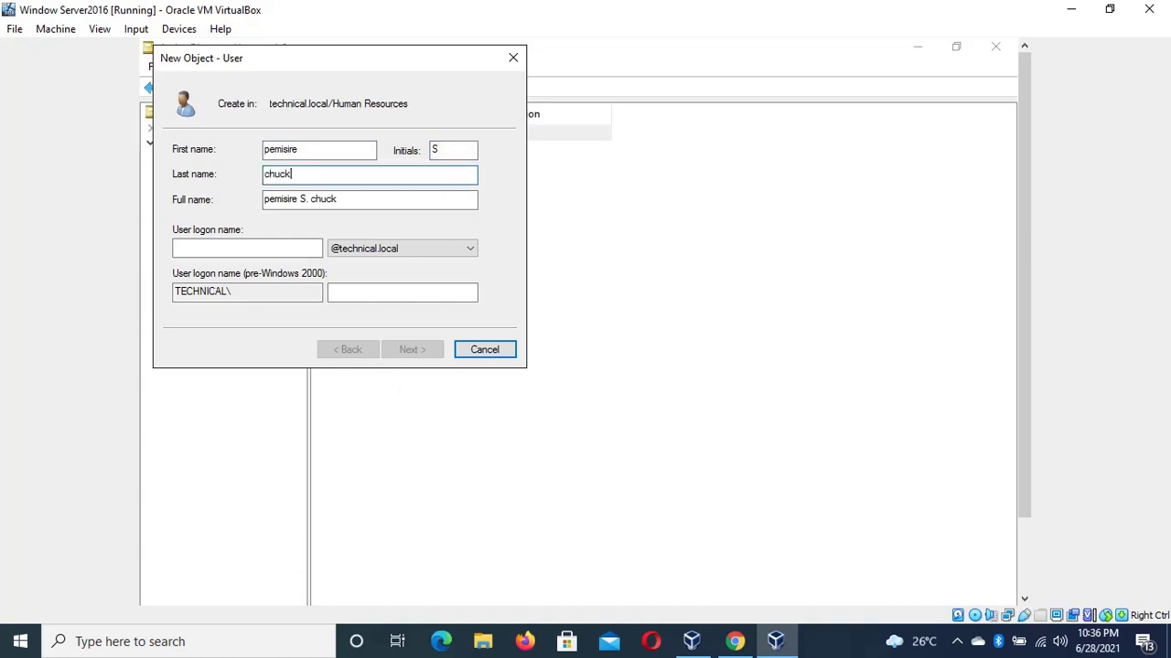
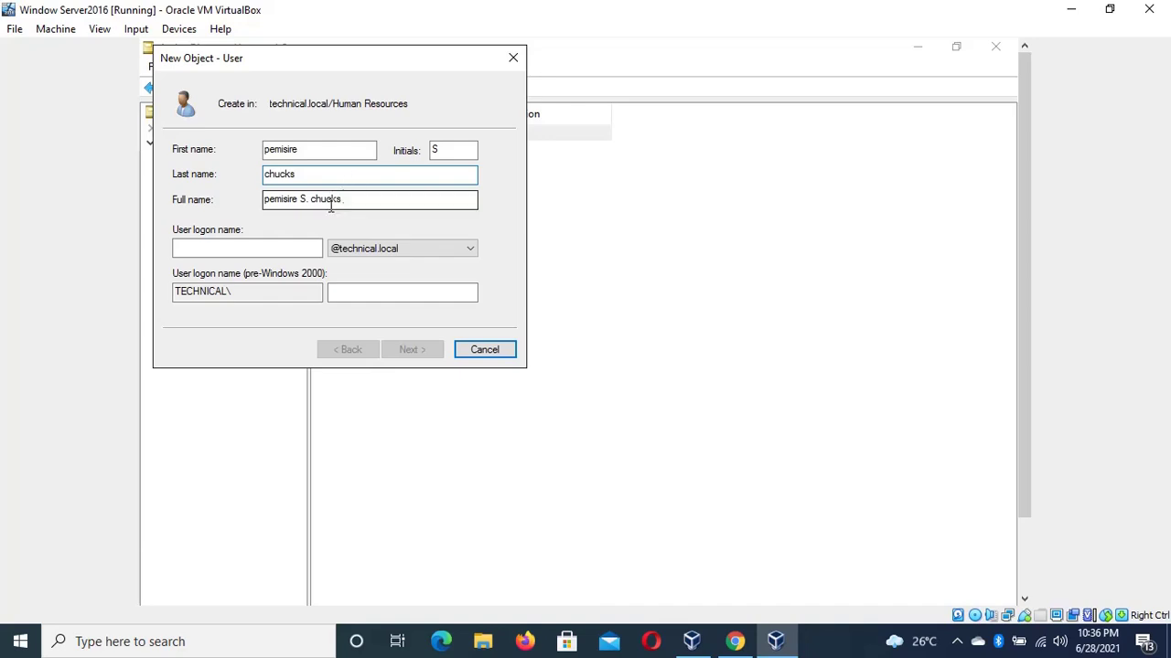
{"action": "left_click", "coordinate": [265, 251]}
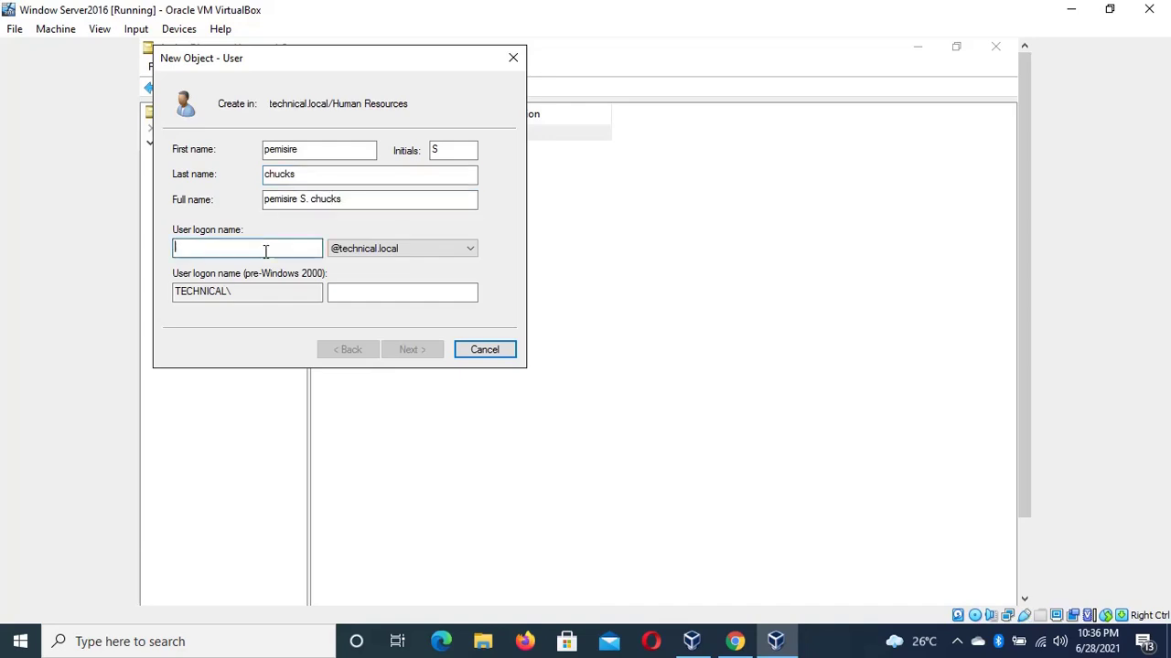
{"action": "type", "text": "Ch"}
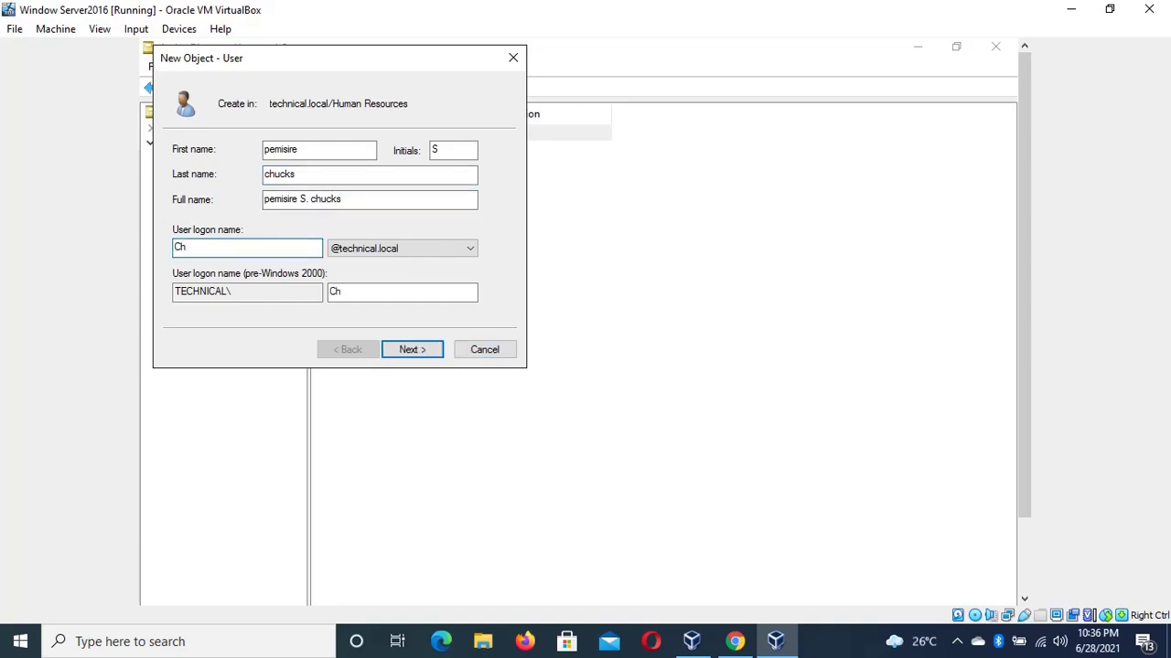
{"action": "type", "text": "ucksL"}
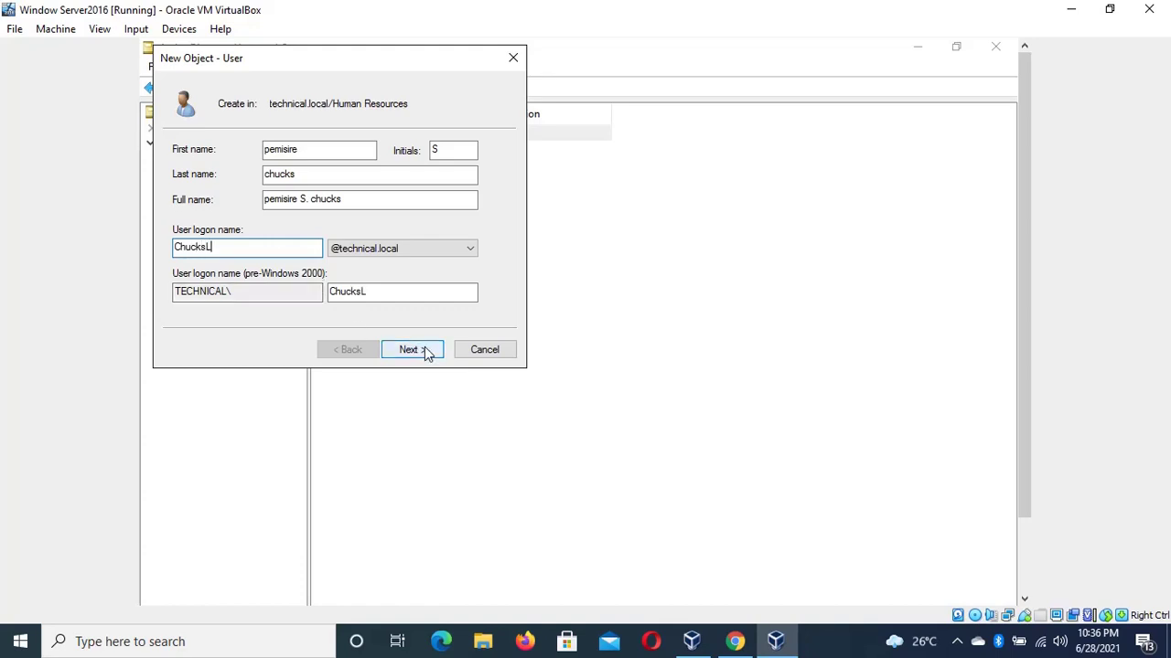
Enter and confirm the password, then complete the wizard to add the user
{"action": "left_click", "coordinate": [423, 349]}
{"action": "type", "text": "***"}
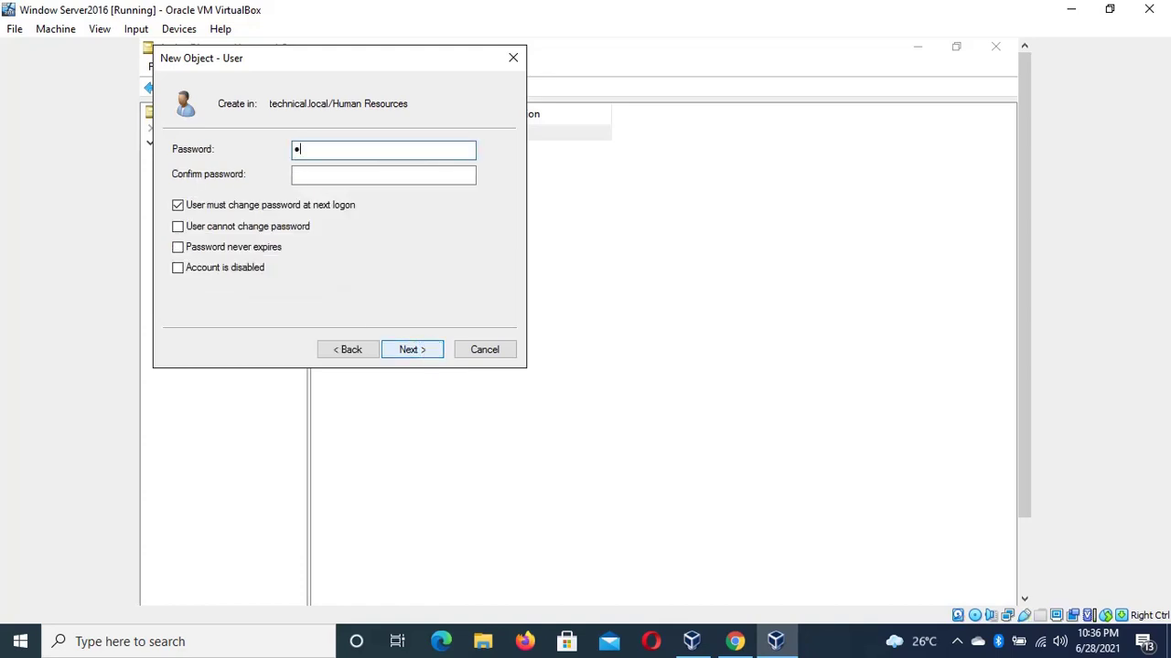
{"action": "type", "text": "*******"}
{"action": "left_click", "coordinate": [383, 174]}
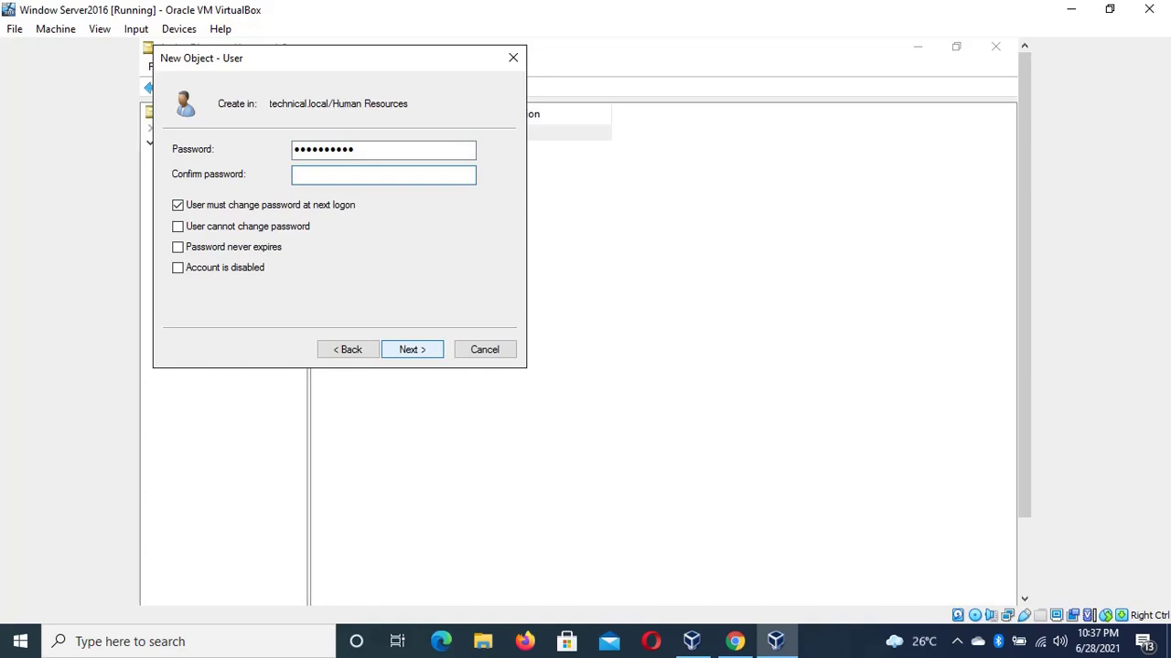
{"action": "type", "text": "**********"}
{"action": "left_click", "coordinate": [436, 349]}
{"action": "left_click", "coordinate": [433, 350]}
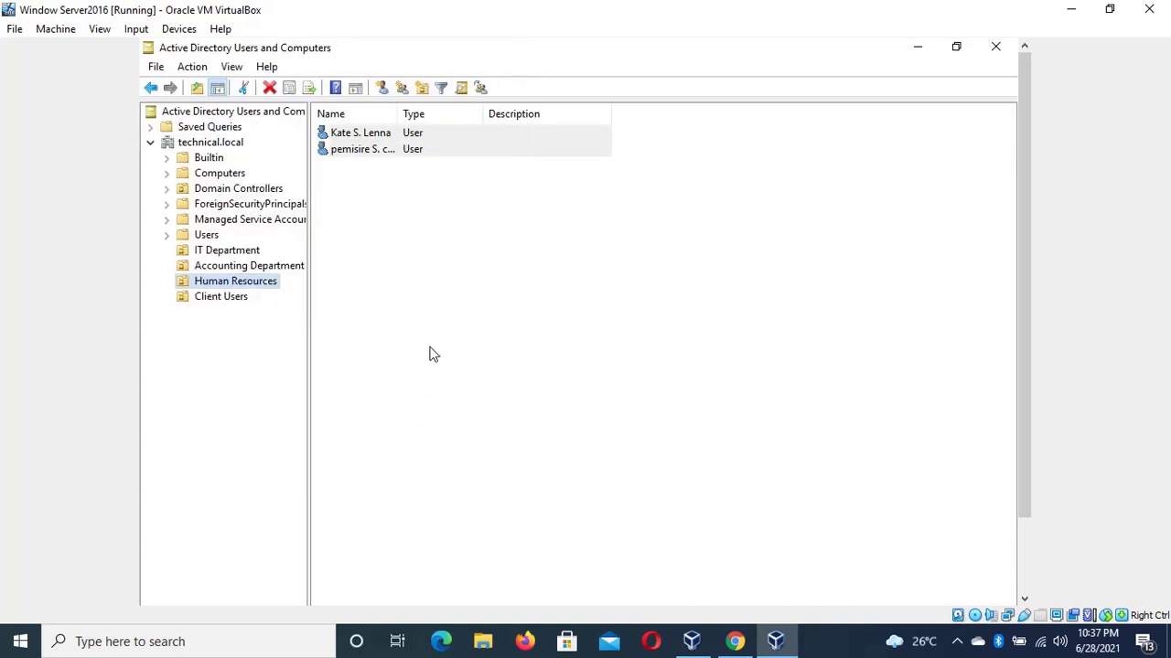
Start a third Human Resources user with its first name, initial, last name and logon name
{"action": "right_click", "coordinate": [258, 286]}
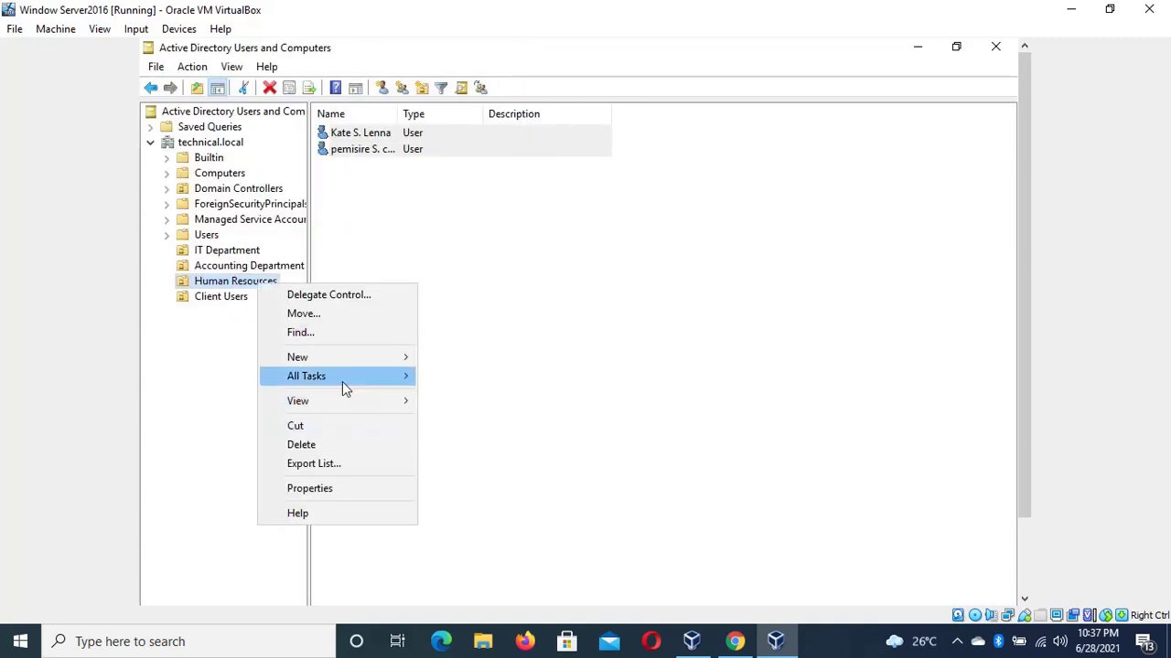
{"action": "mouse_move", "coordinate": [387, 356]}
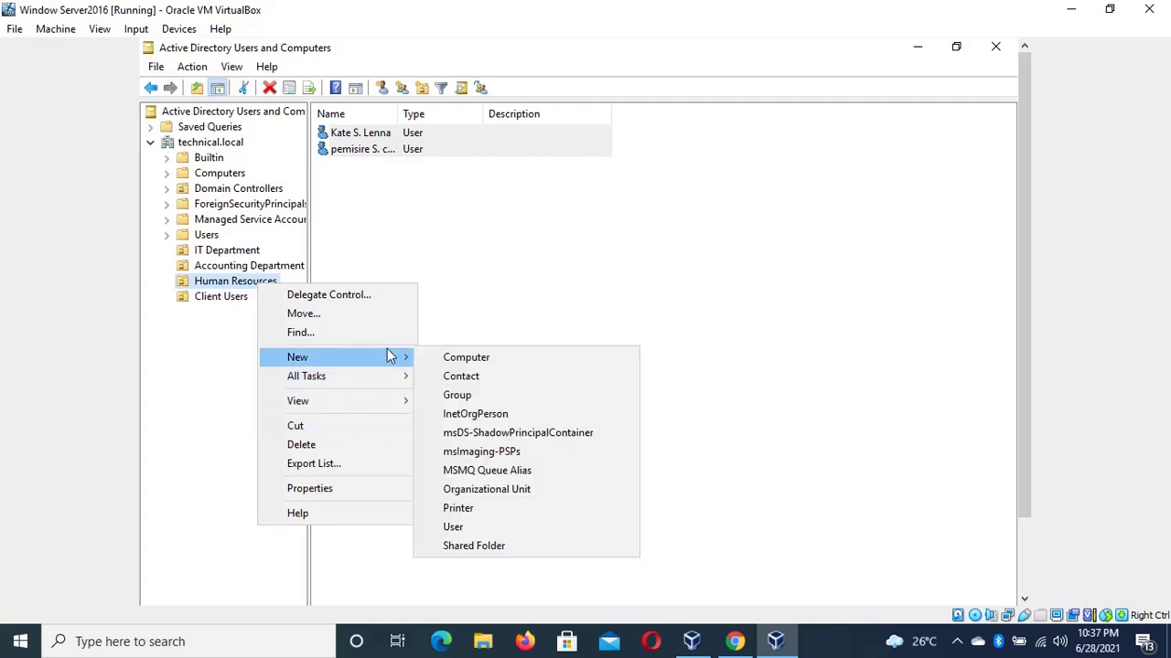
{"action": "left_click", "coordinate": [502, 532]}
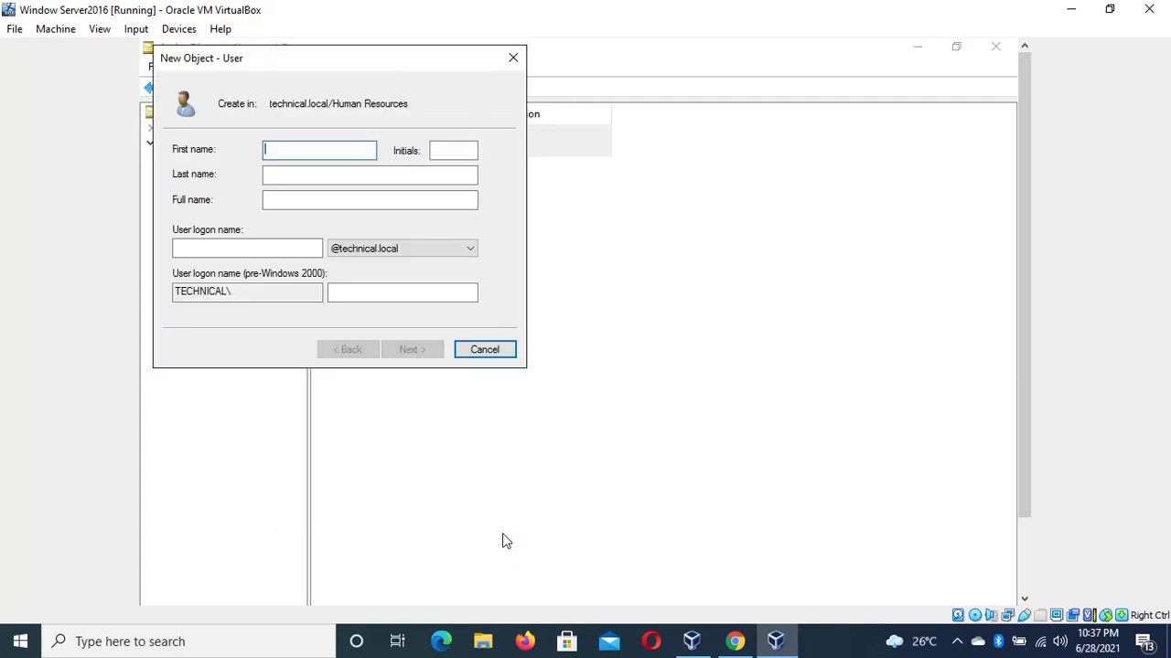
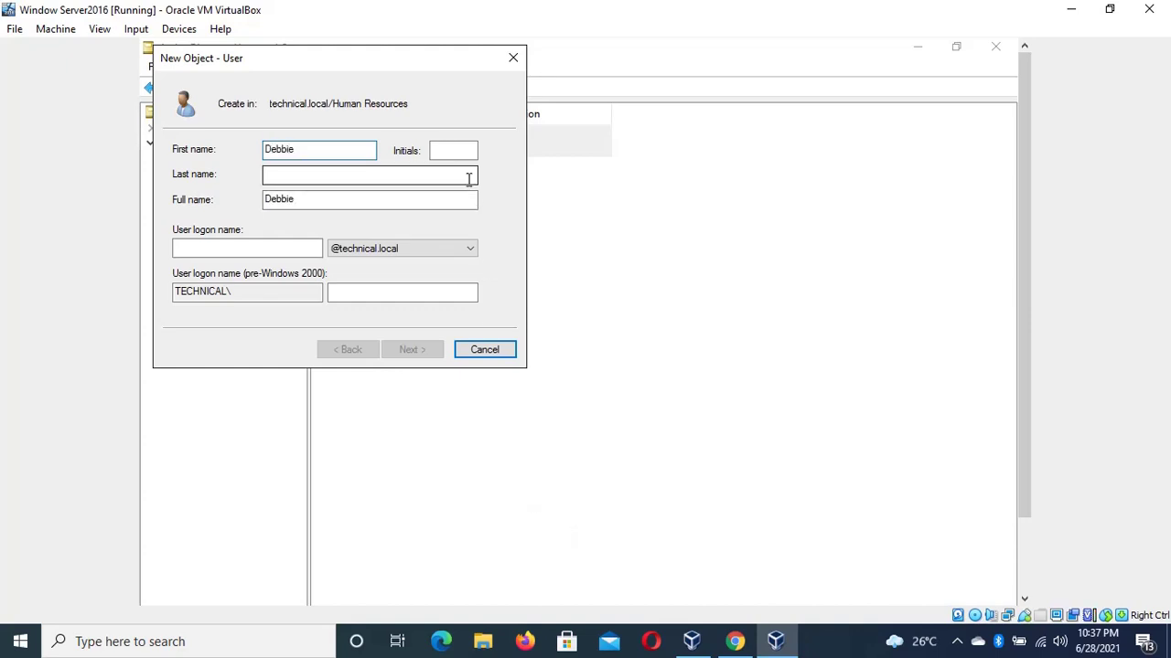
{"action": "left_click", "coordinate": [462, 150]}
{"action": "type", "text": "R"}
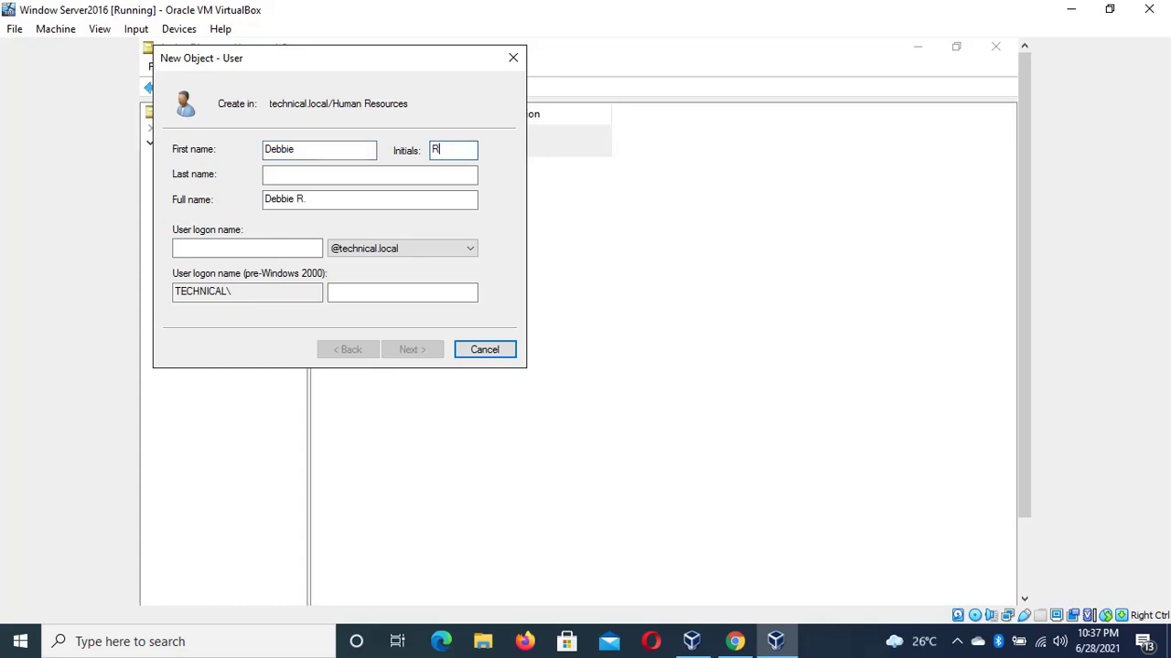
{"action": "left_click", "coordinate": [434, 173]}
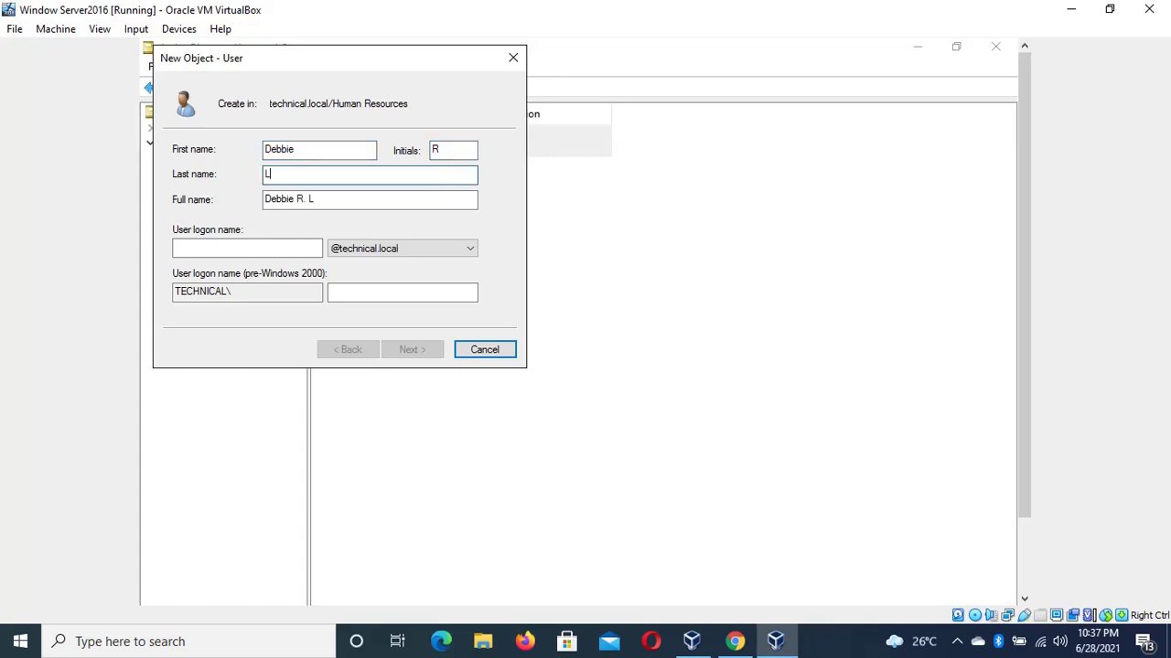
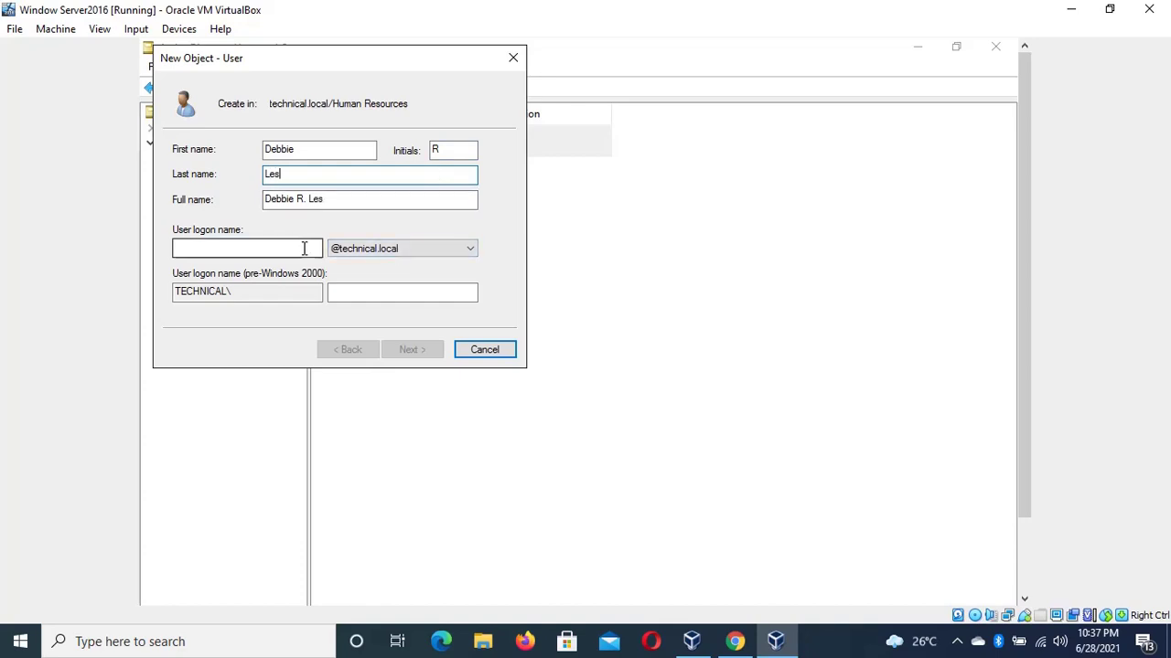
{"action": "left_click", "coordinate": [279, 247]}
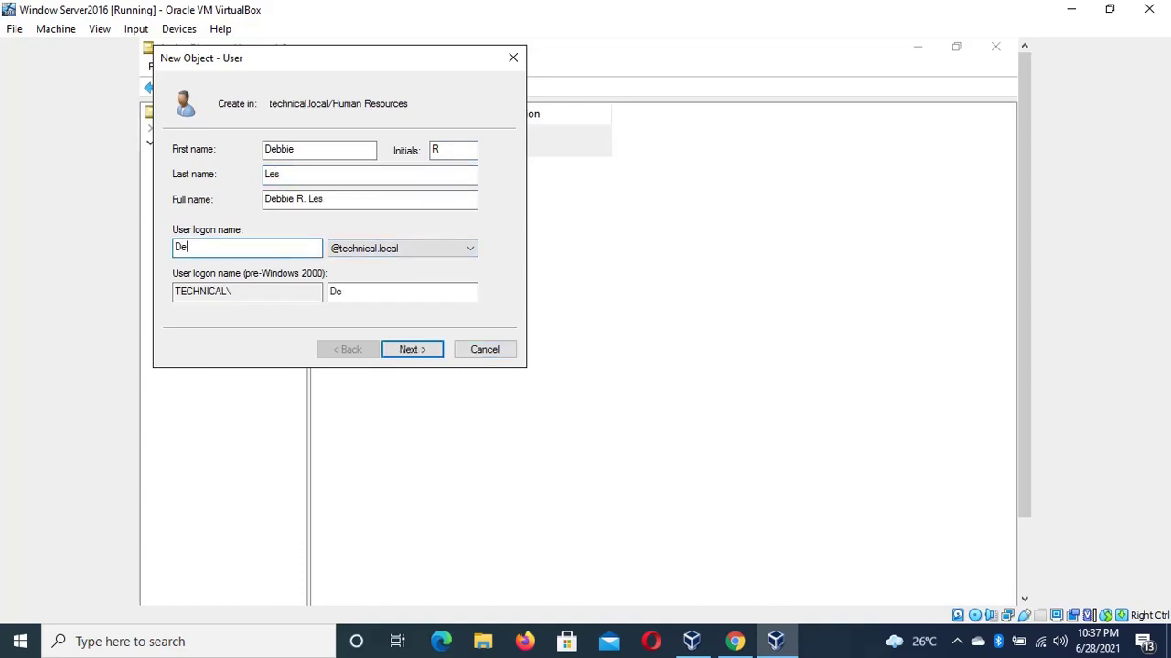
Set and confirm the password, then advance through the summary to finish the account
{"action": "left_click", "coordinate": [408, 351]}
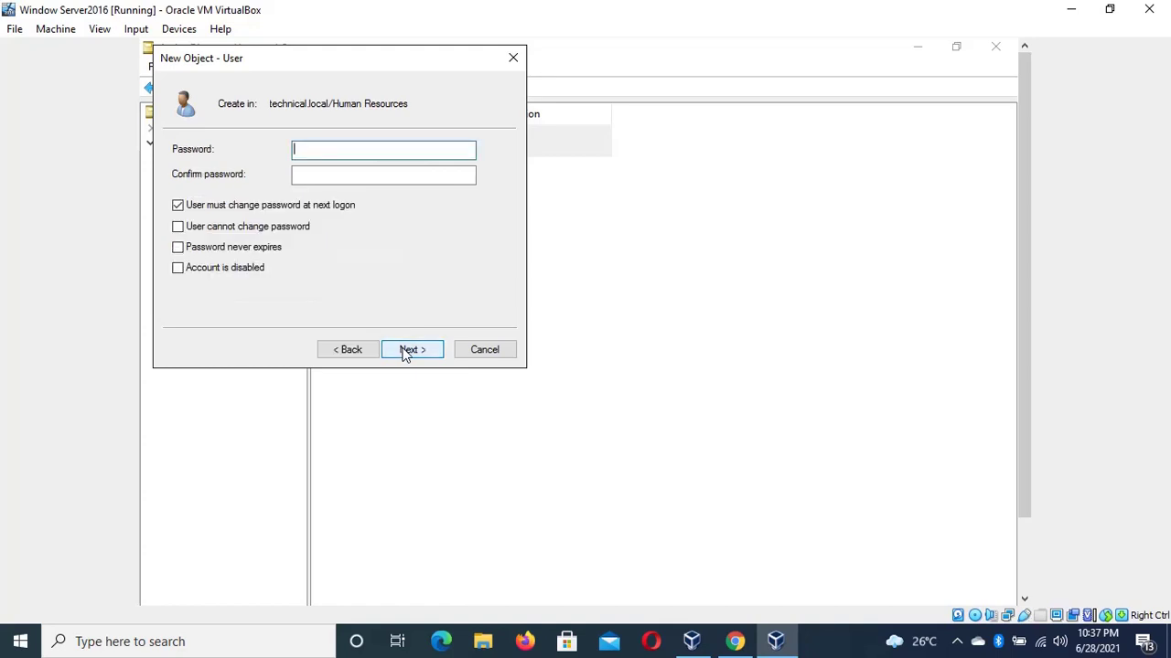
{"action": "type", "text": "••••••••••"}
{"action": "key", "text": "Tab"}
{"action": "type", "text": "•••••••"}
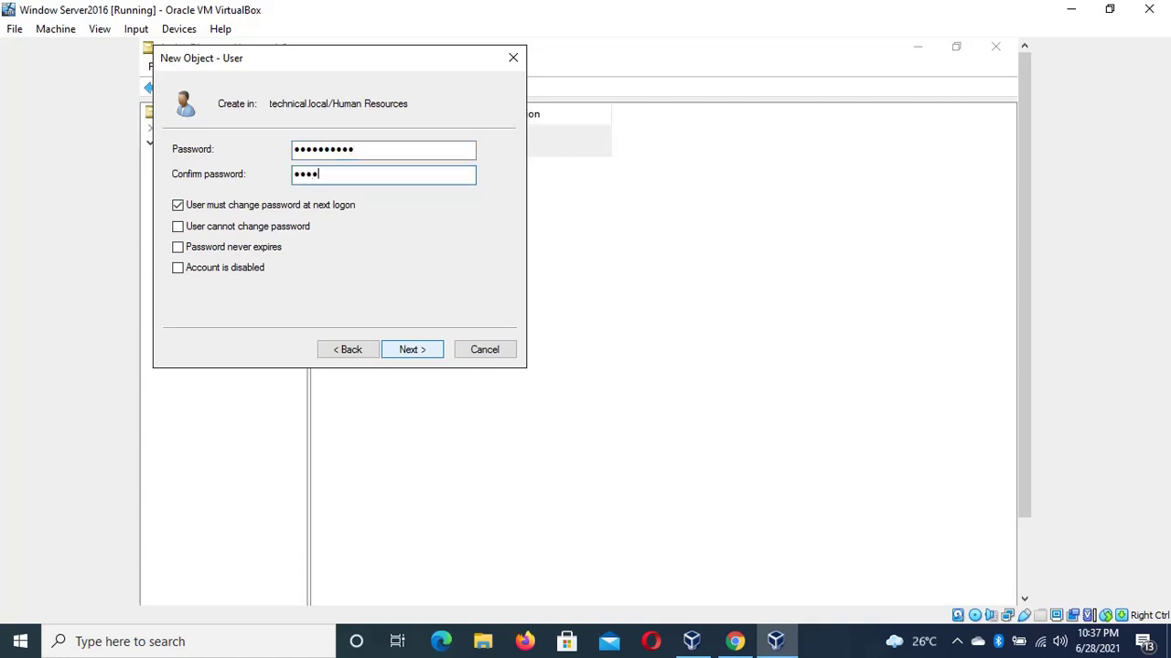
{"action": "type", "text": "•••"}
{"action": "left_click", "coordinate": [430, 355]}
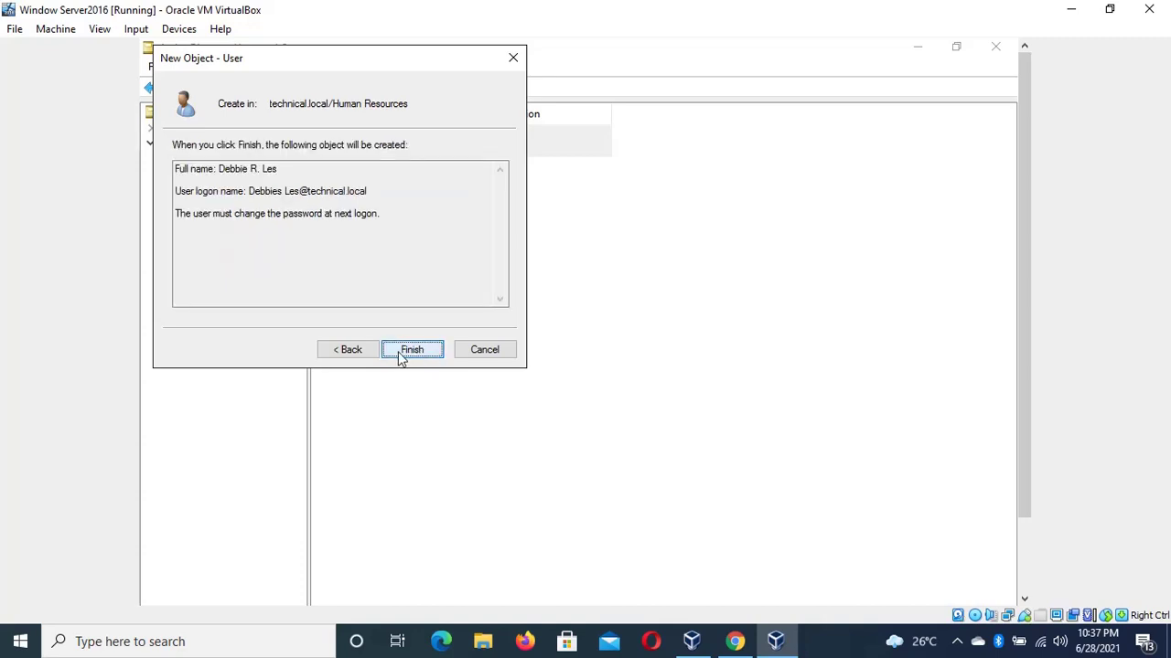
{"action": "left_click", "coordinate": [402, 356]}
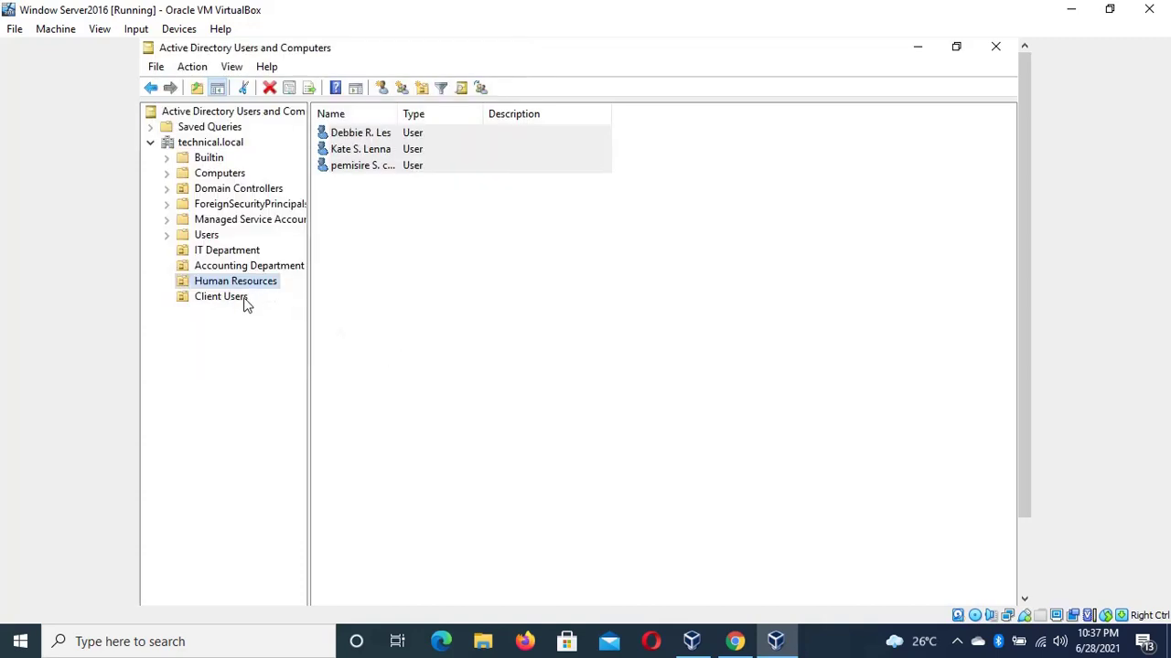
Select Client Users, cancel the accidental rename, and bring up its context menu
{"action": "left_click", "coordinate": [244, 302]}
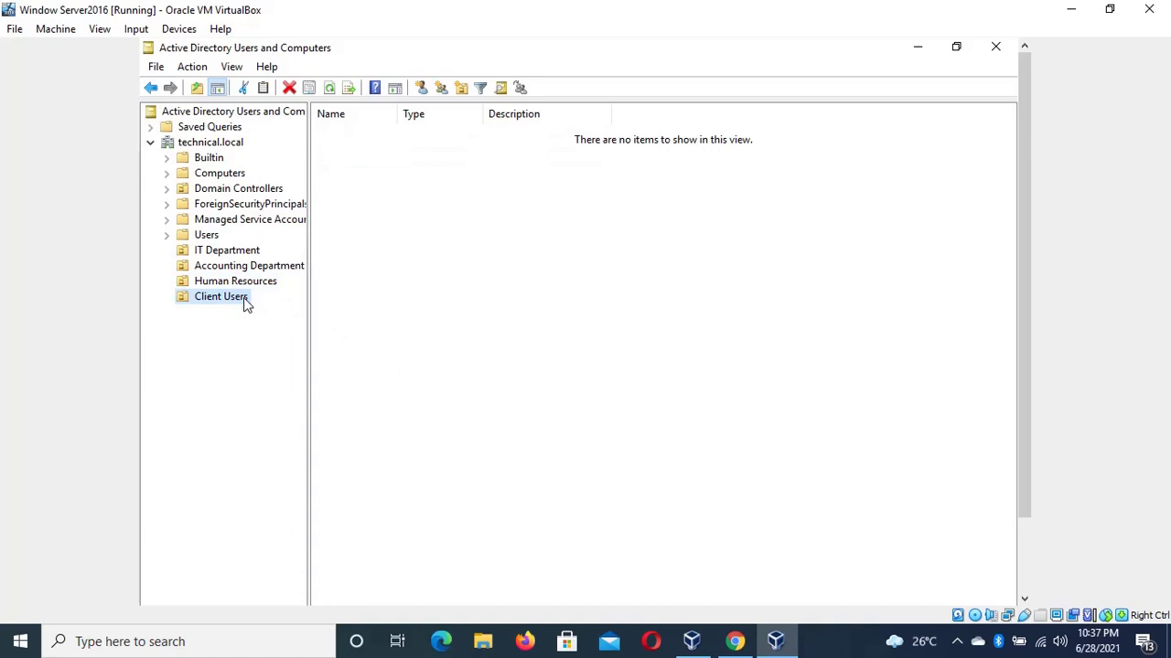
{"action": "left_click", "coordinate": [244, 300]}
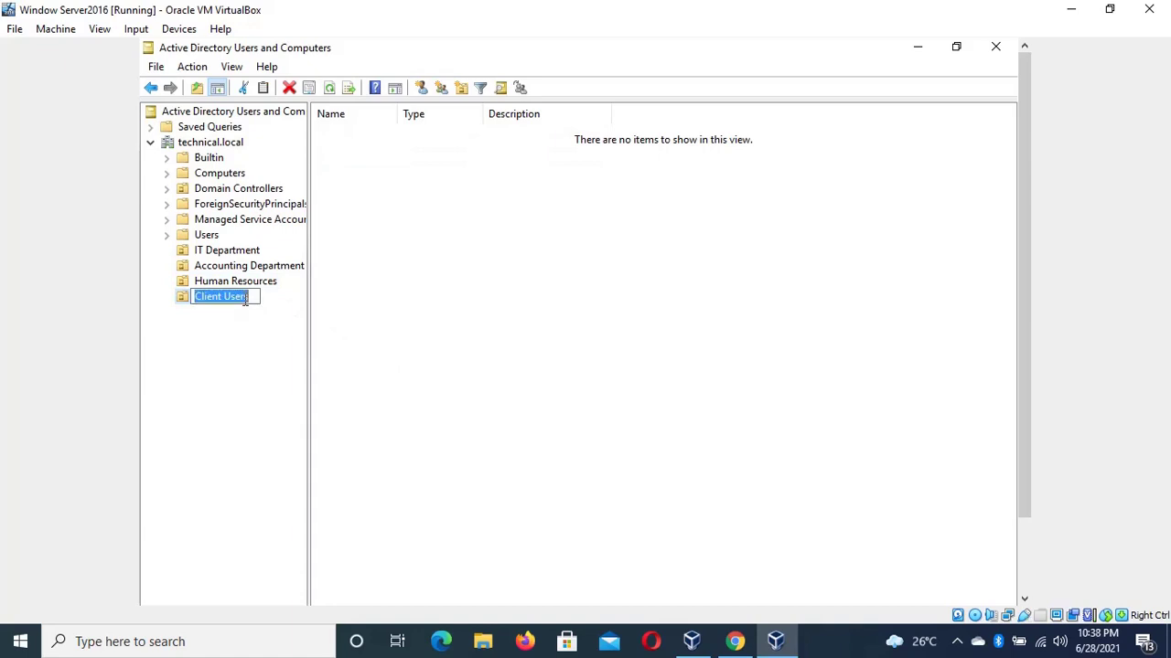
{"action": "left_click", "coordinate": [187, 303]}
{"action": "right_click", "coordinate": [216, 305]}
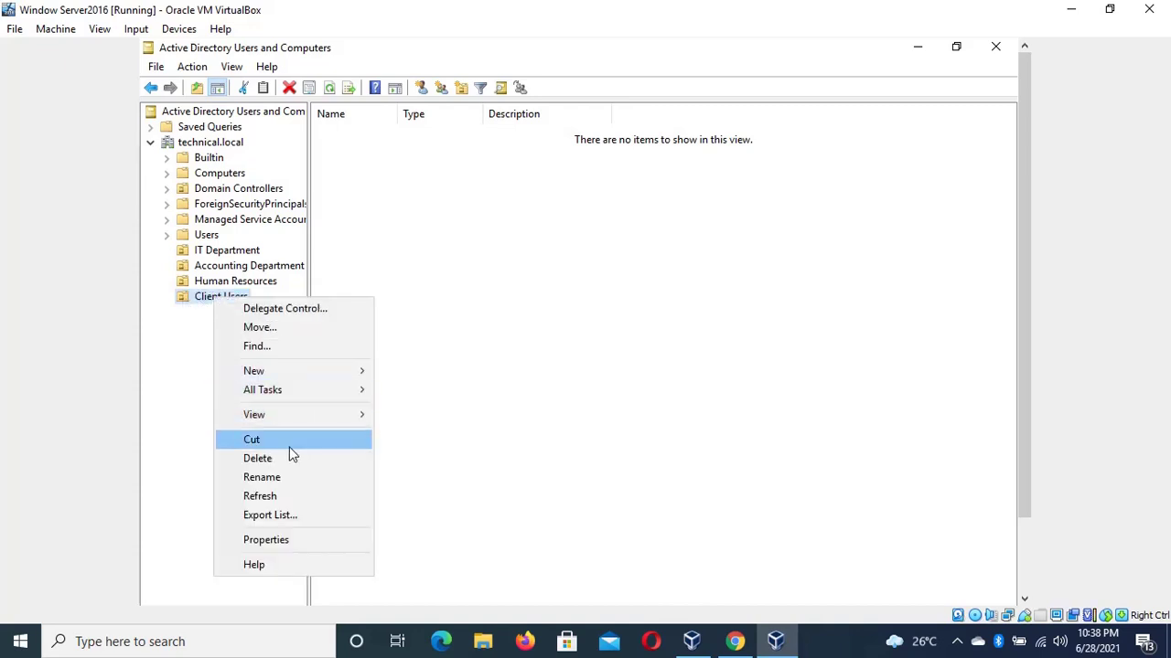
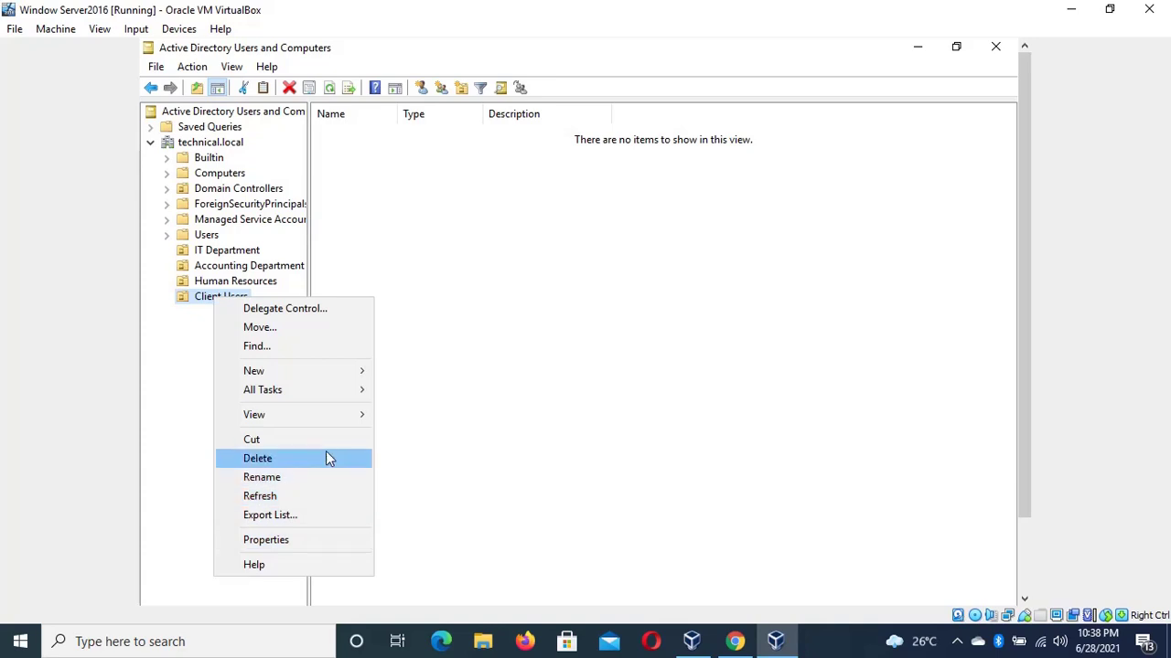
Start a new Client Users user and enter its first name and a corrected capital initial
{"action": "mouse_move", "coordinate": [367, 382]}
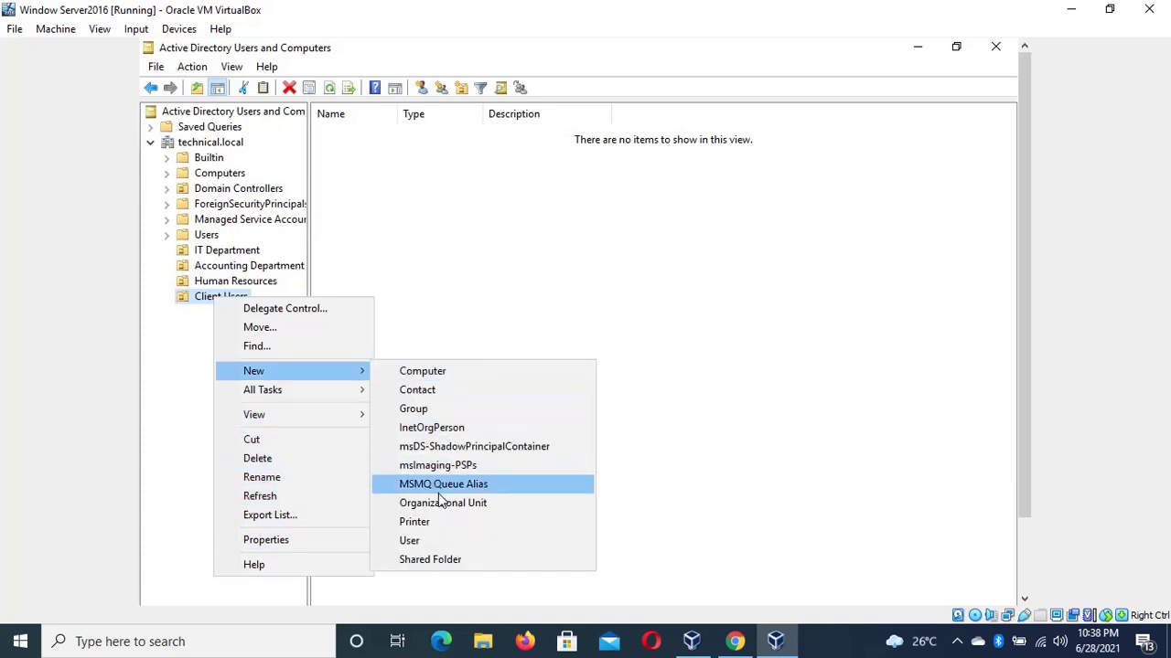
{"action": "left_click", "coordinate": [423, 544]}
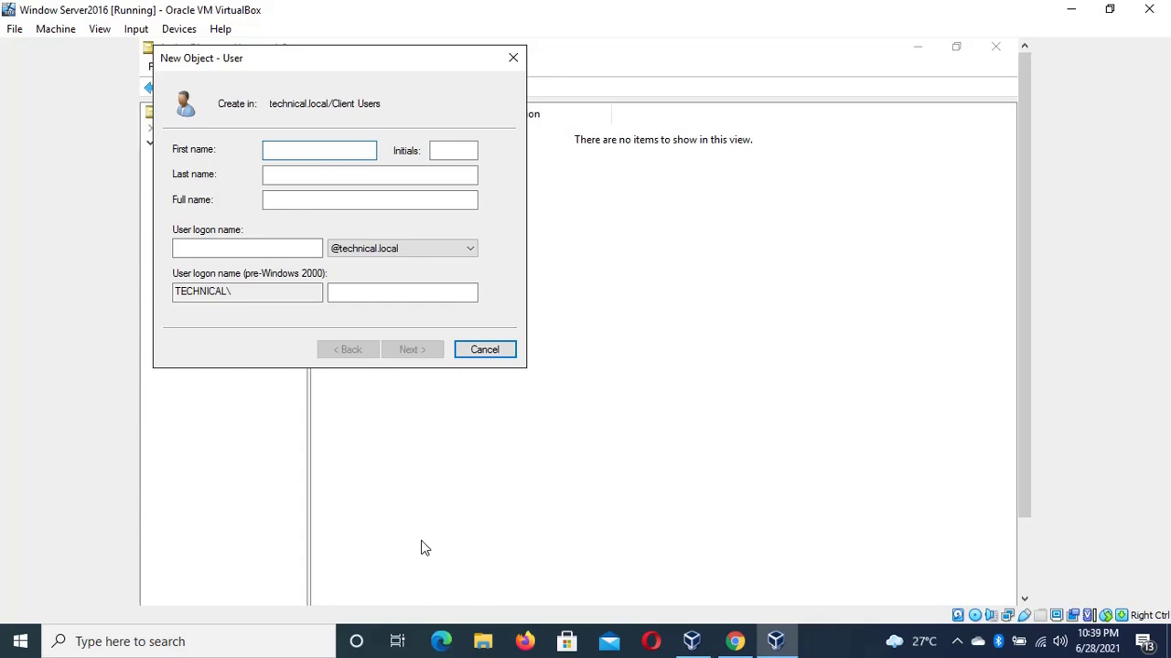
{"action": "type", "text": "A"}
{"action": "key", "text": "BackSpace"}
{"action": "key", "text": "BackSpace"}
{"action": "key", "text": "Tab"}
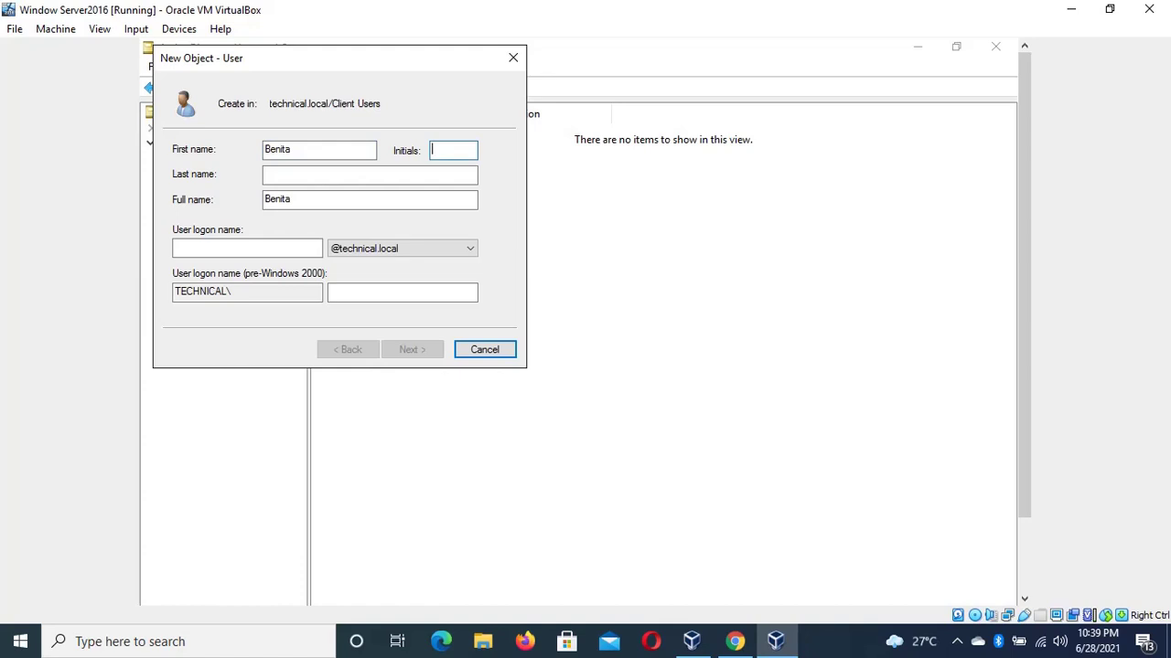
{"action": "left_click", "coordinate": [275, 174]}
{"action": "type", "text": "J"}
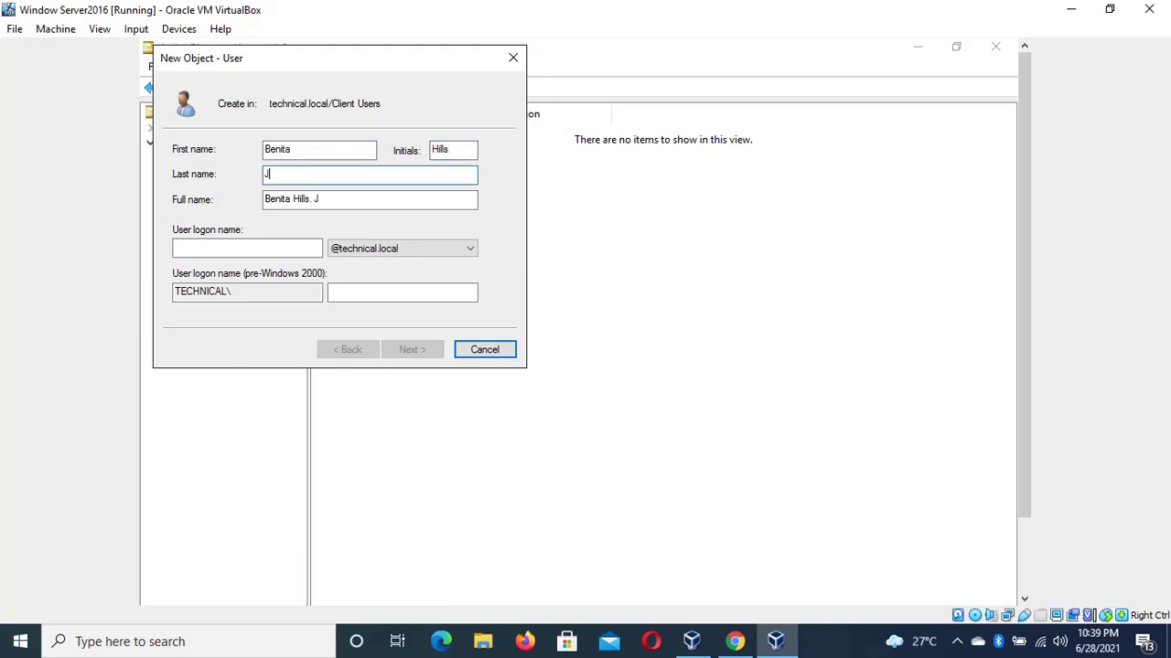
{"action": "left_click", "coordinate": [455, 149]}
{"action": "left_click", "coordinate": [430, 151]}
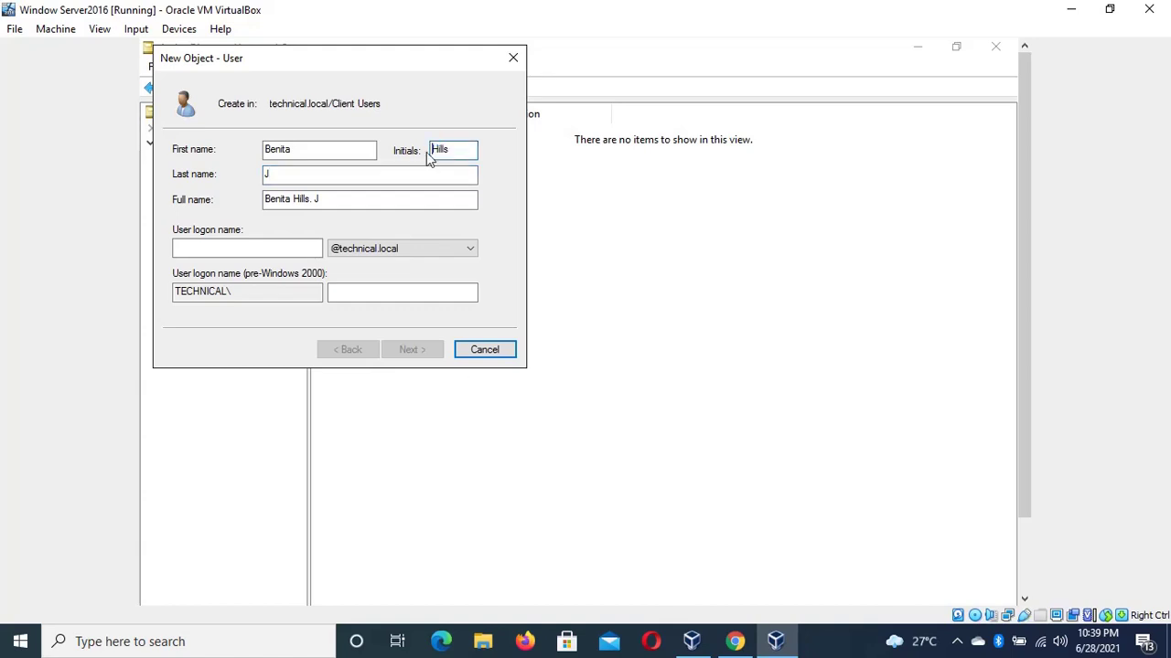
{"action": "double_click", "coordinate": [435, 149]}
{"action": "type", "text": "j"}
{"action": "key", "text": "BackSpace"}
{"action": "type", "text": "J"}
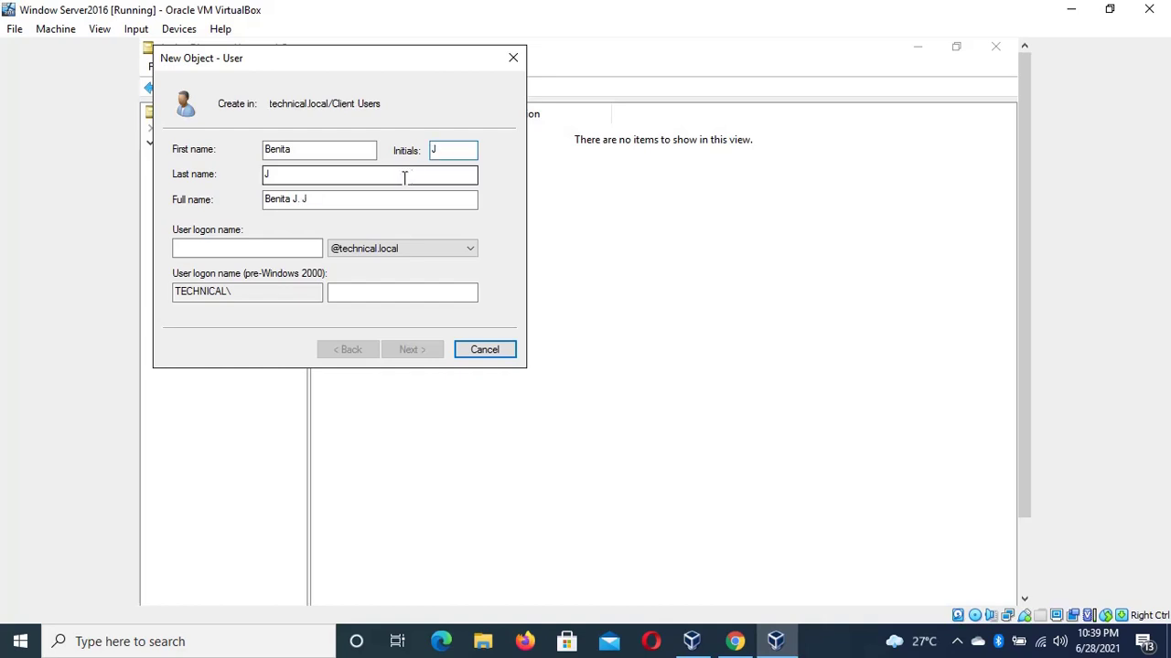
Correct the last name and enter the user's logon name
{"action": "left_click", "coordinate": [394, 174]}
{"action": "double_click", "coordinate": [394, 174]}
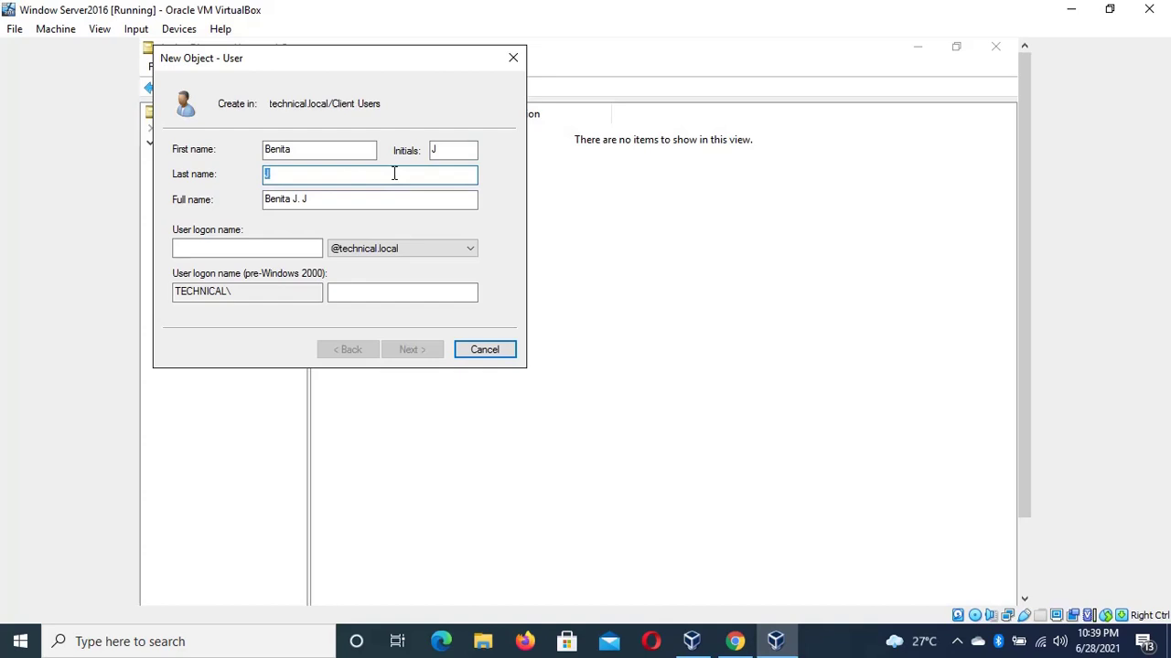
{"action": "type", "text": "Hills"}
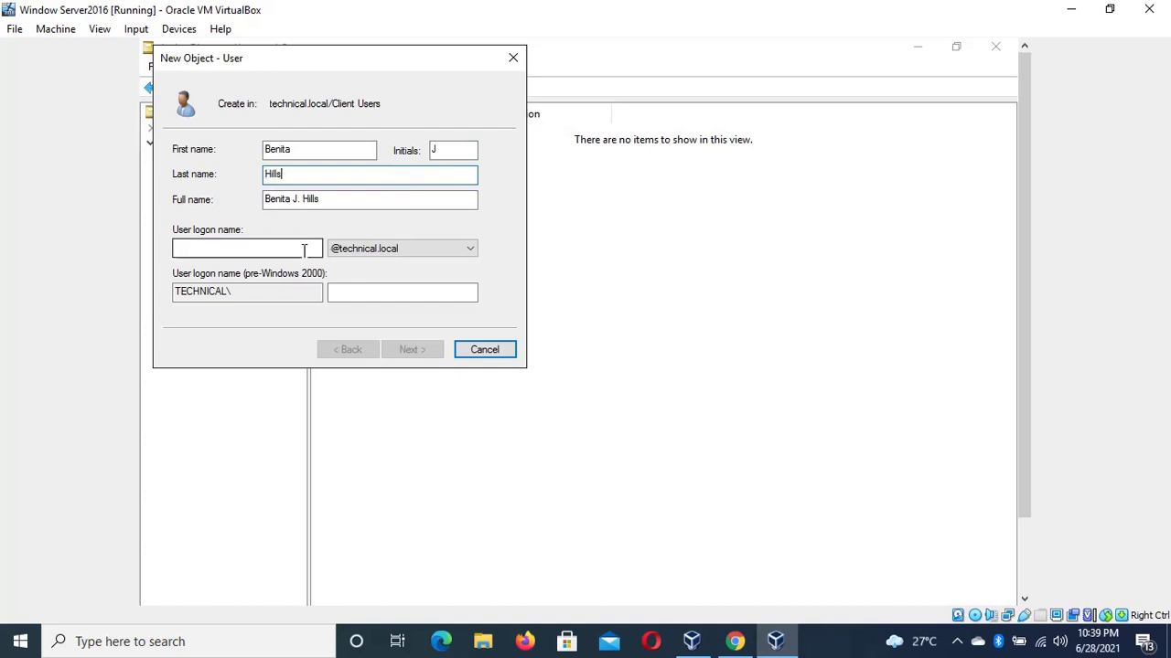
{"action": "left_click", "coordinate": [301, 256]}
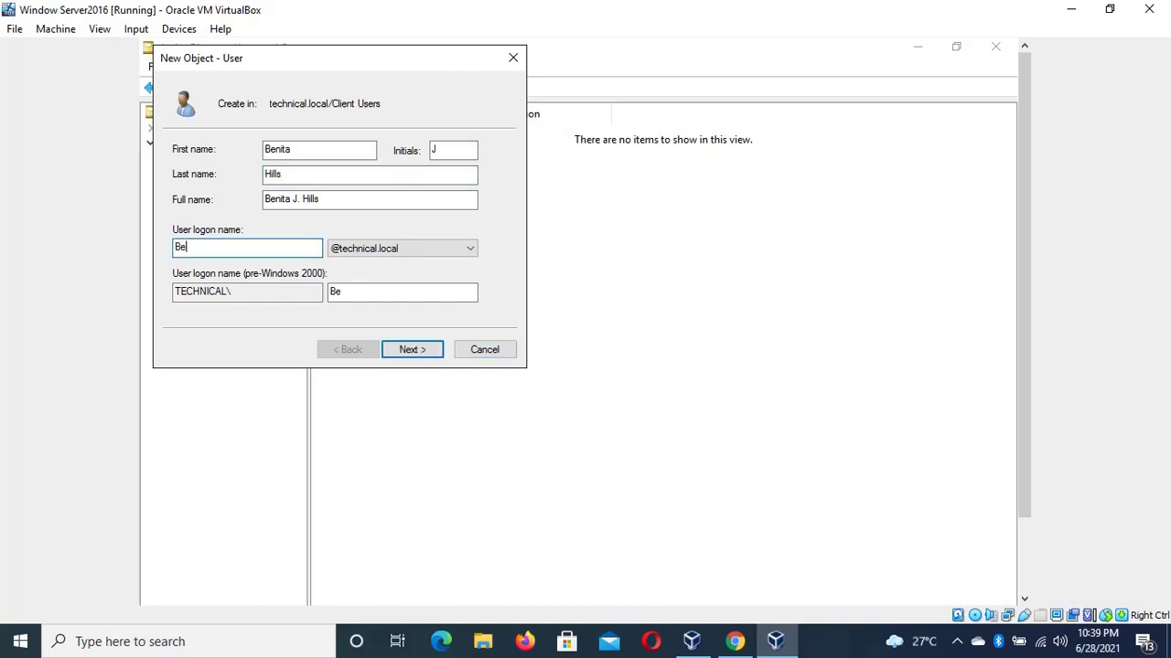
Set and confirm the account password, then finish creating the user
{"action": "left_click", "coordinate": [410, 352]}
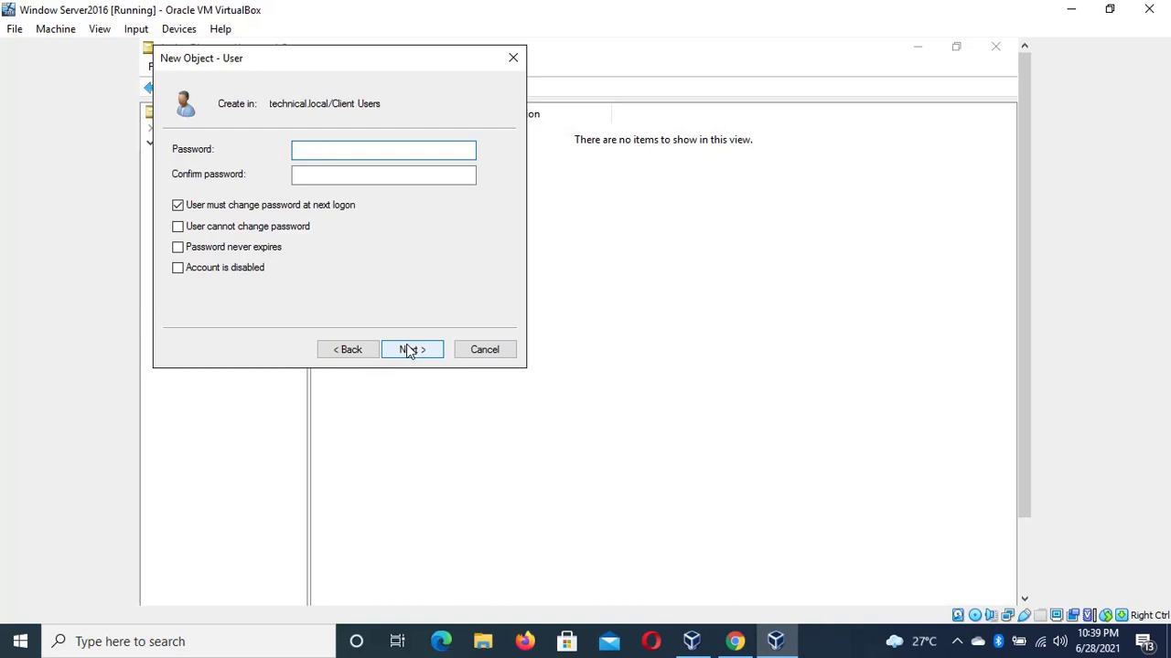
{"action": "type", "text": "P"}
{"action": "key", "text": "BackSpace"}
{"action": "type", "text": "P@ssw0rd12"}
{"action": "left_click", "coordinate": [383, 174]}
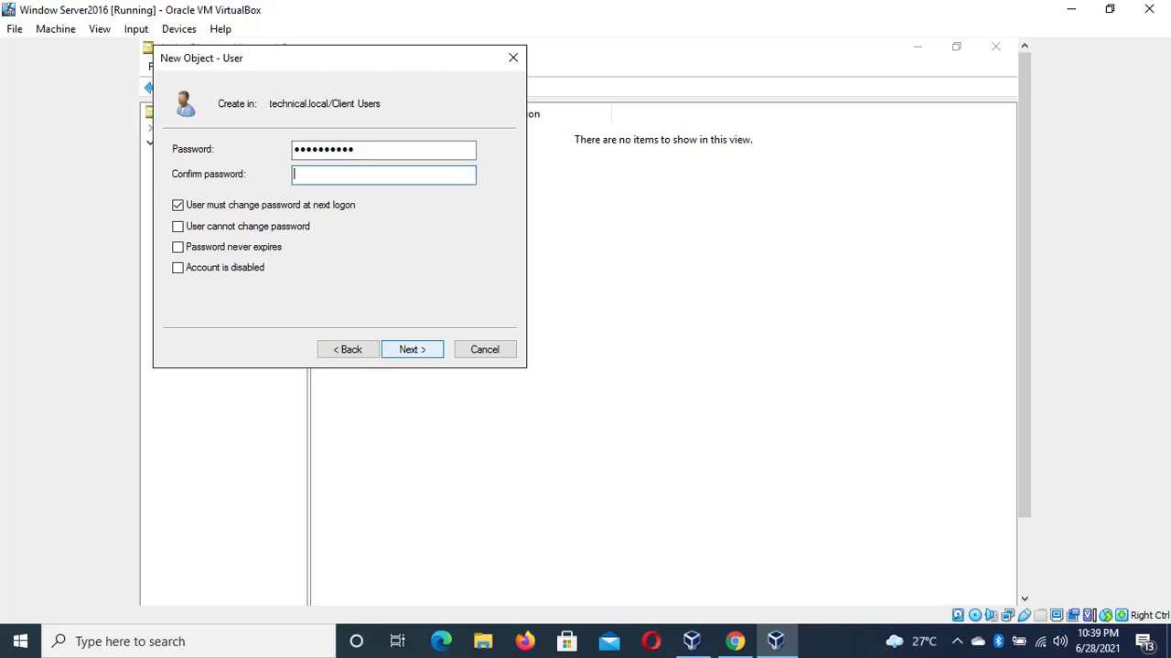
{"action": "type", "text": "Password@1"}
{"action": "left_click", "coordinate": [424, 356]}
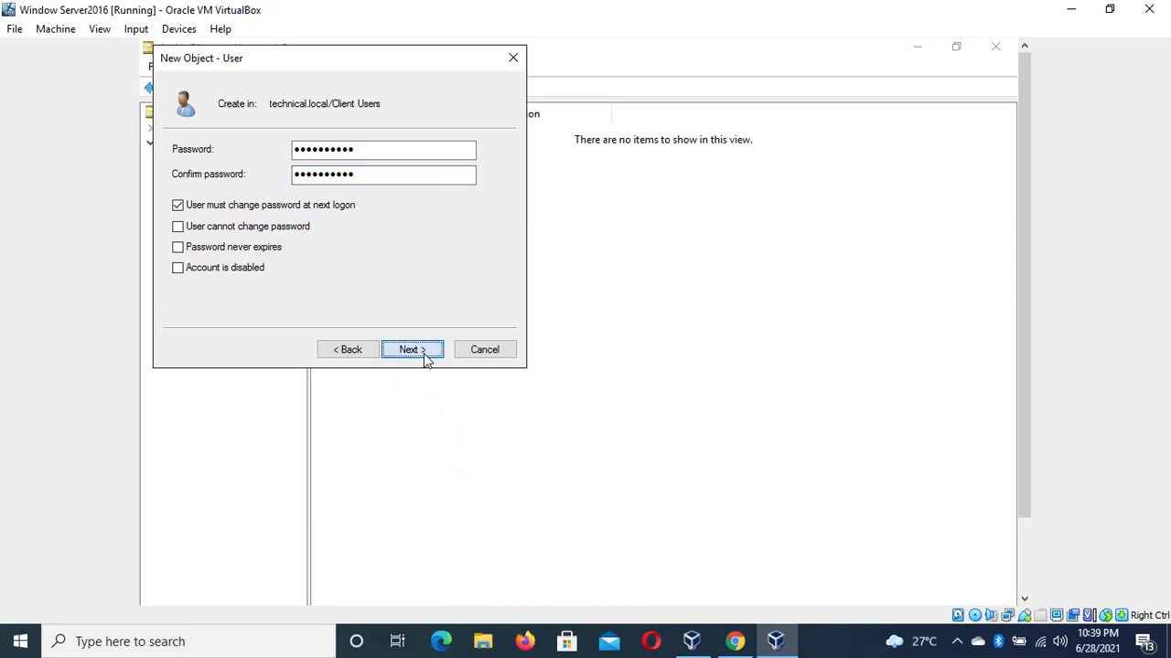
{"action": "left_click", "coordinate": [422, 352]}
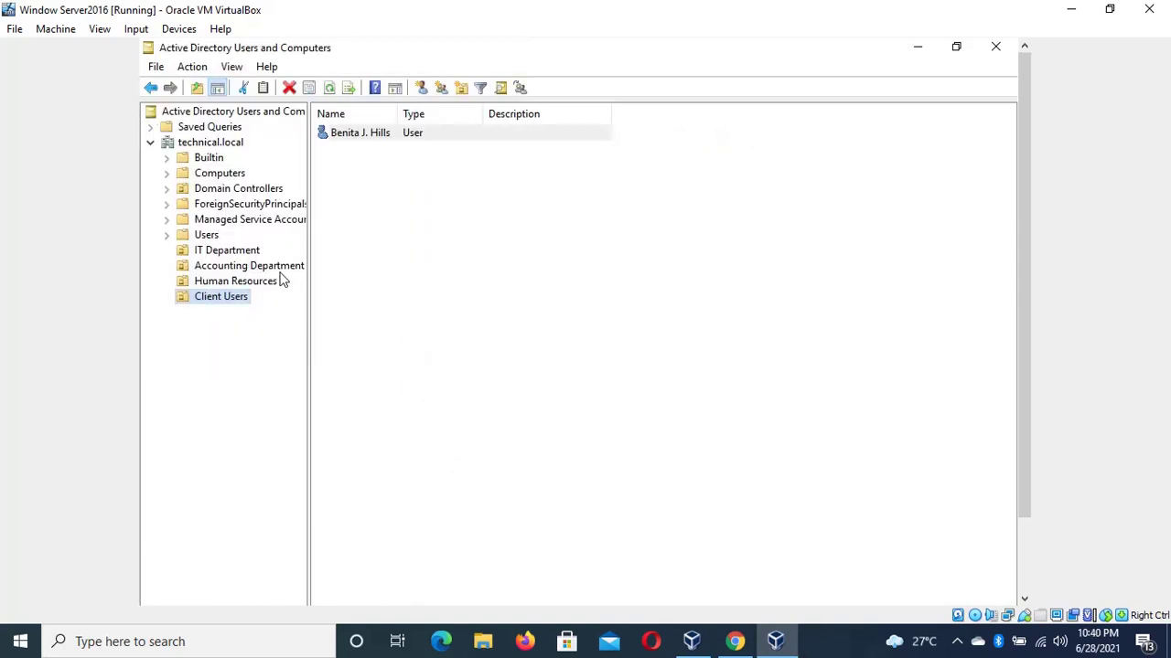
Start another Client Users user and fill in its first name, last name and logon name
{"action": "right_click", "coordinate": [240, 301]}
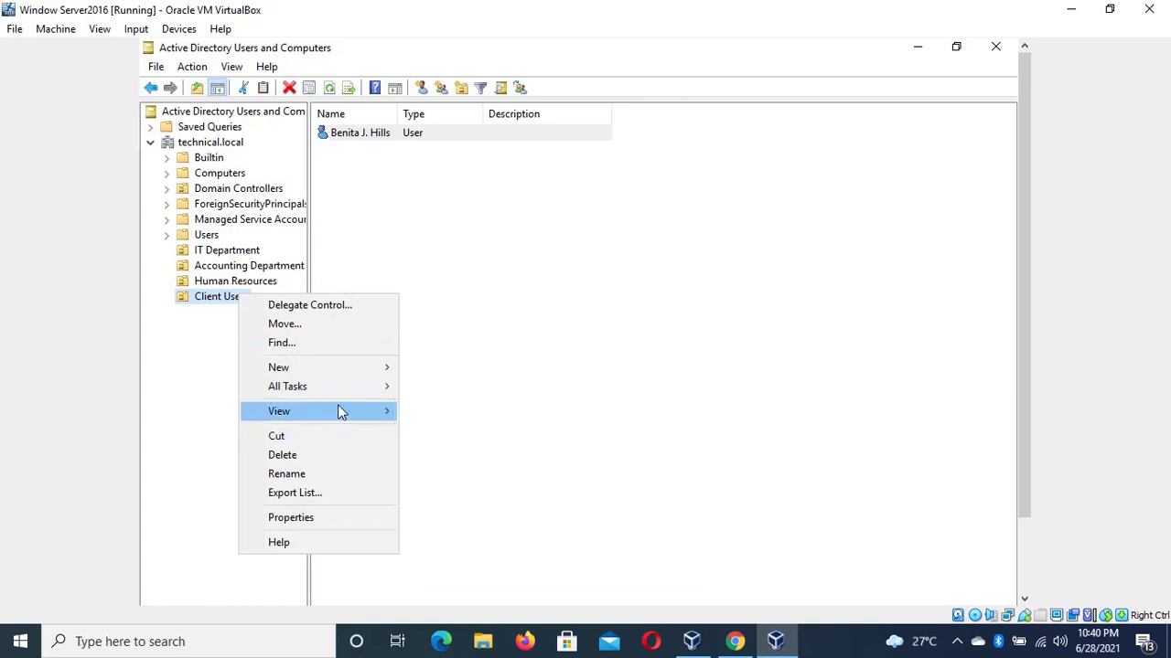
{"action": "mouse_move", "coordinate": [370, 415]}
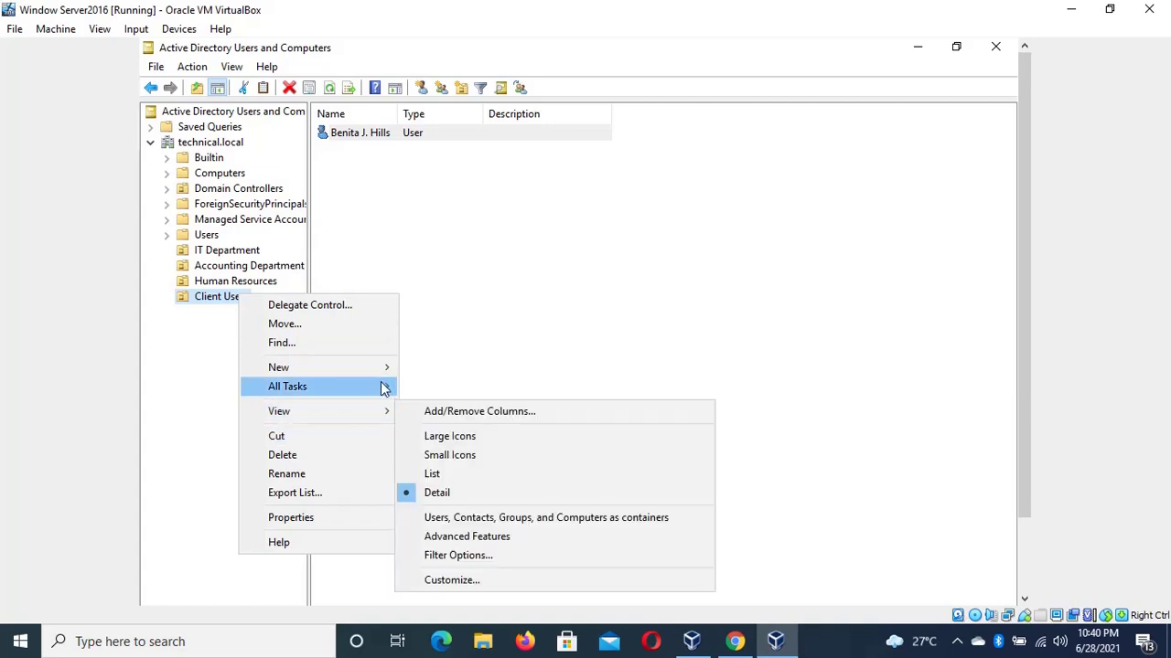
{"action": "mouse_move", "coordinate": [387, 378]}
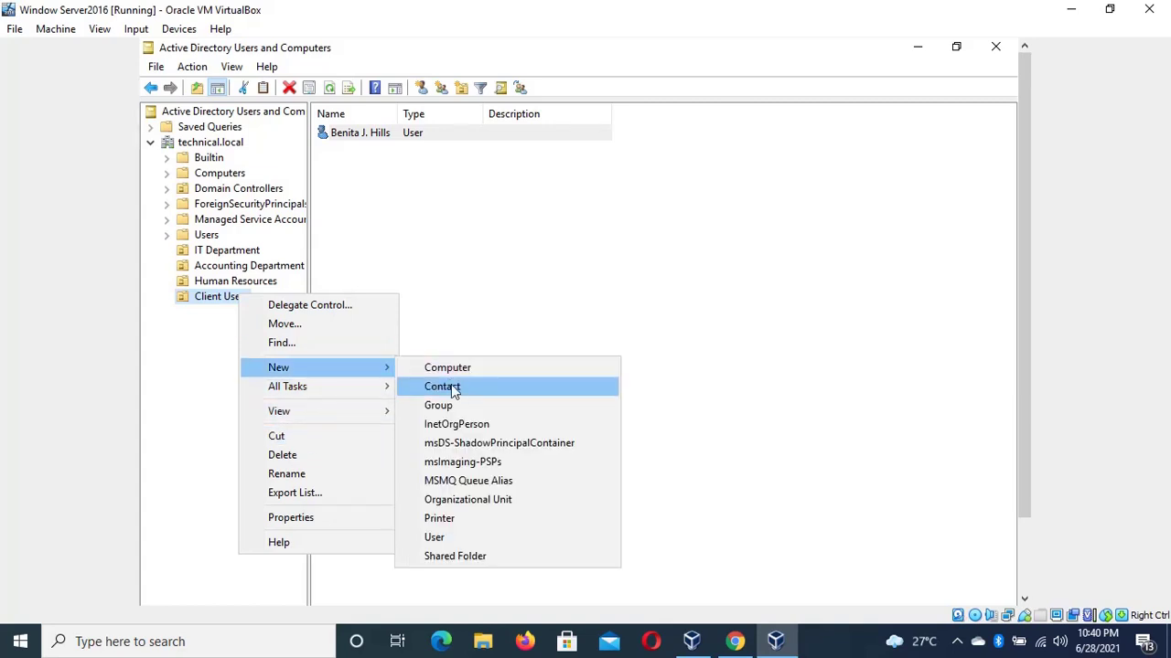
{"action": "left_click", "coordinate": [460, 538]}
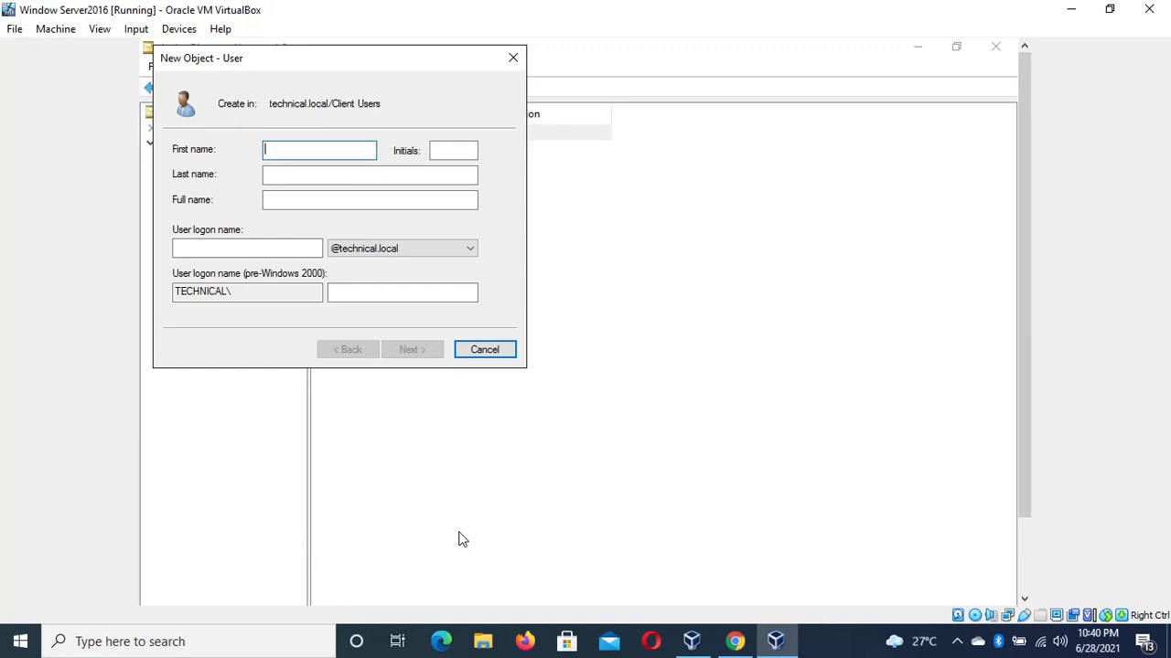
{"action": "key", "text": "Tab"}
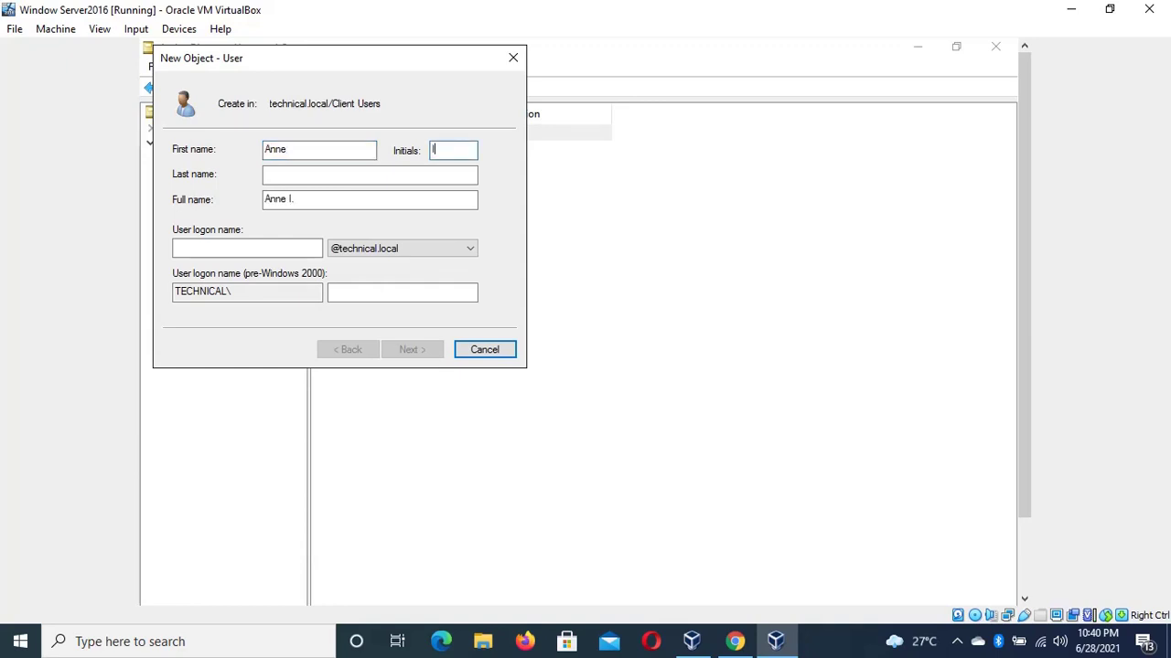
{"action": "left_click", "coordinate": [369, 174]}
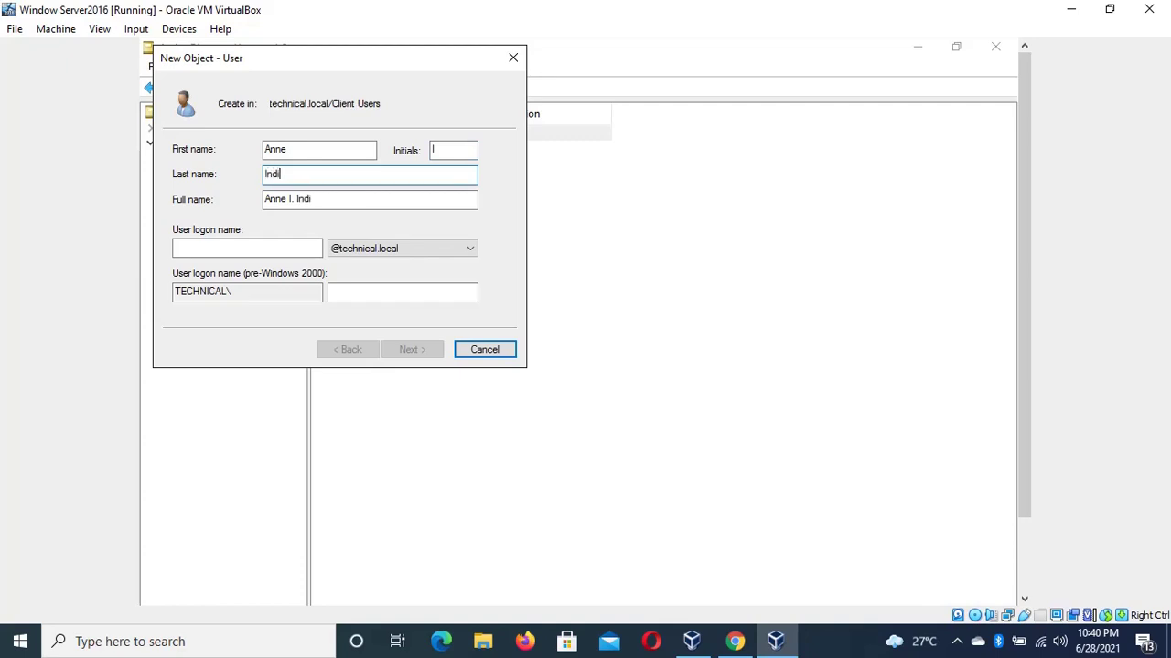
{"action": "left_click", "coordinate": [240, 250]}
{"action": "type", "text": "An"}
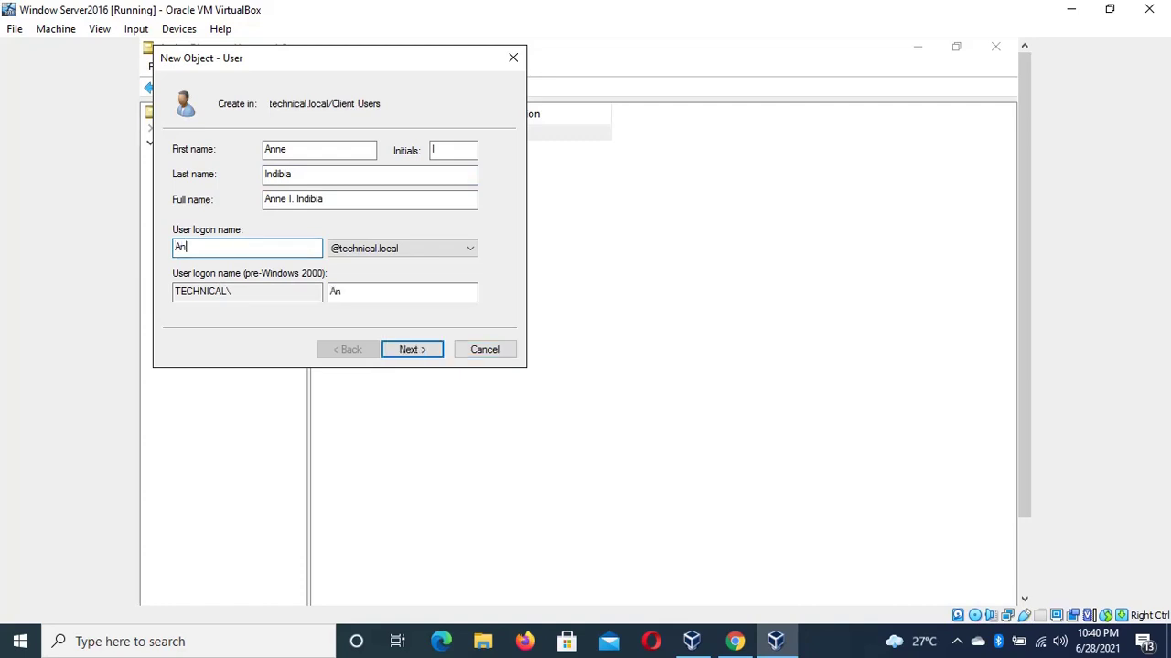
{"action": "type", "text": "neB"}
Enter and confirm the password, then create the second account
{"action": "left_click", "coordinate": [413, 350]}
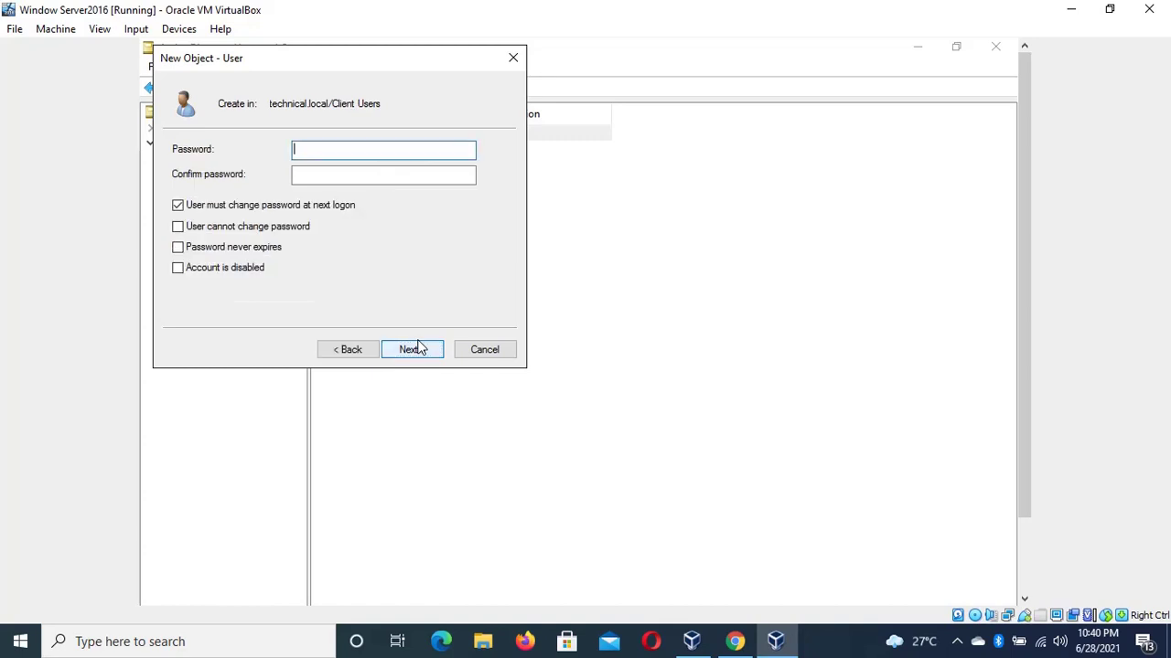
{"action": "type", "text": "•••••••••••"}
{"action": "key", "text": "BackSpace"}
{"action": "left_click", "coordinate": [383, 173]}
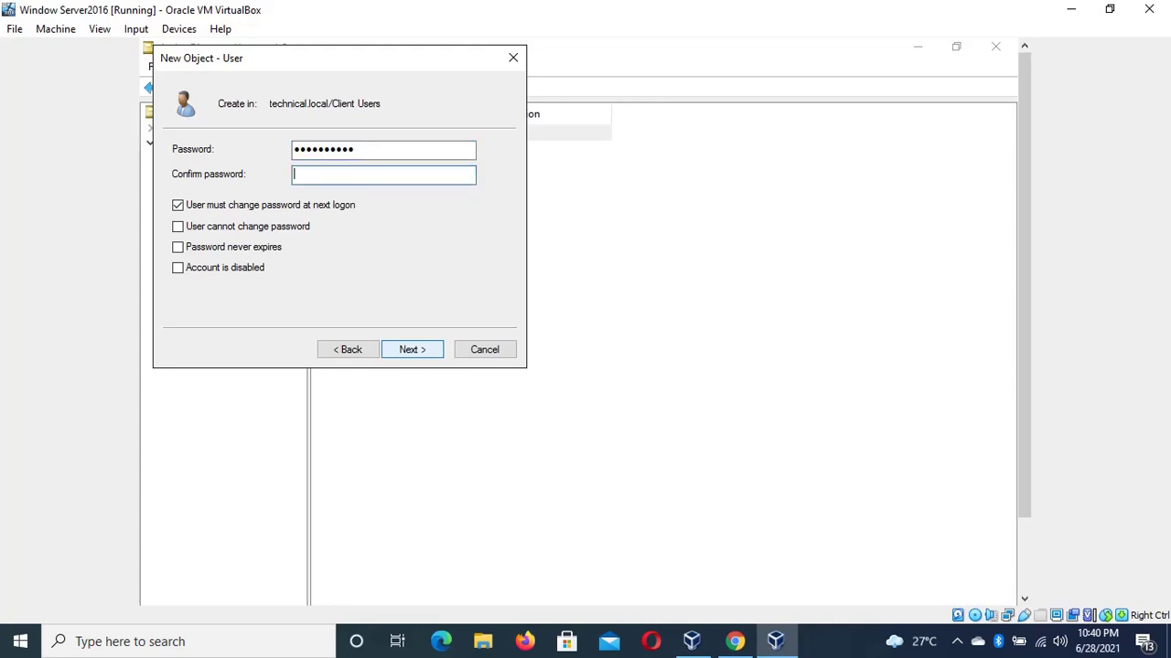
{"action": "type", "text": "••••••••••"}
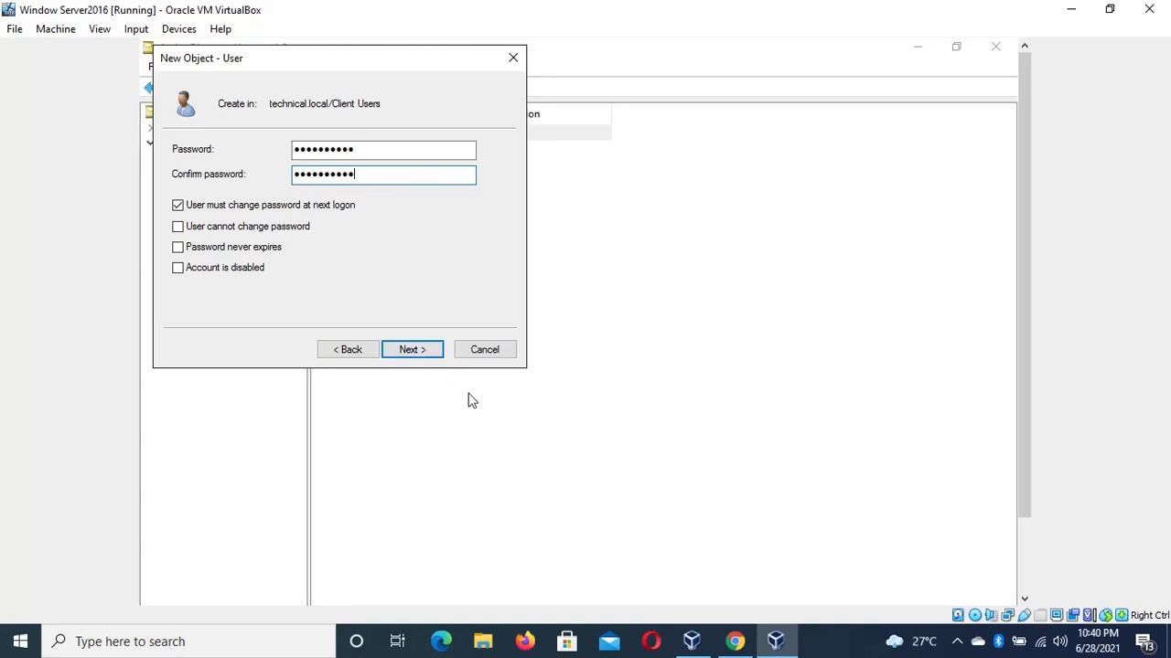
{"action": "left_click", "coordinate": [428, 357]}
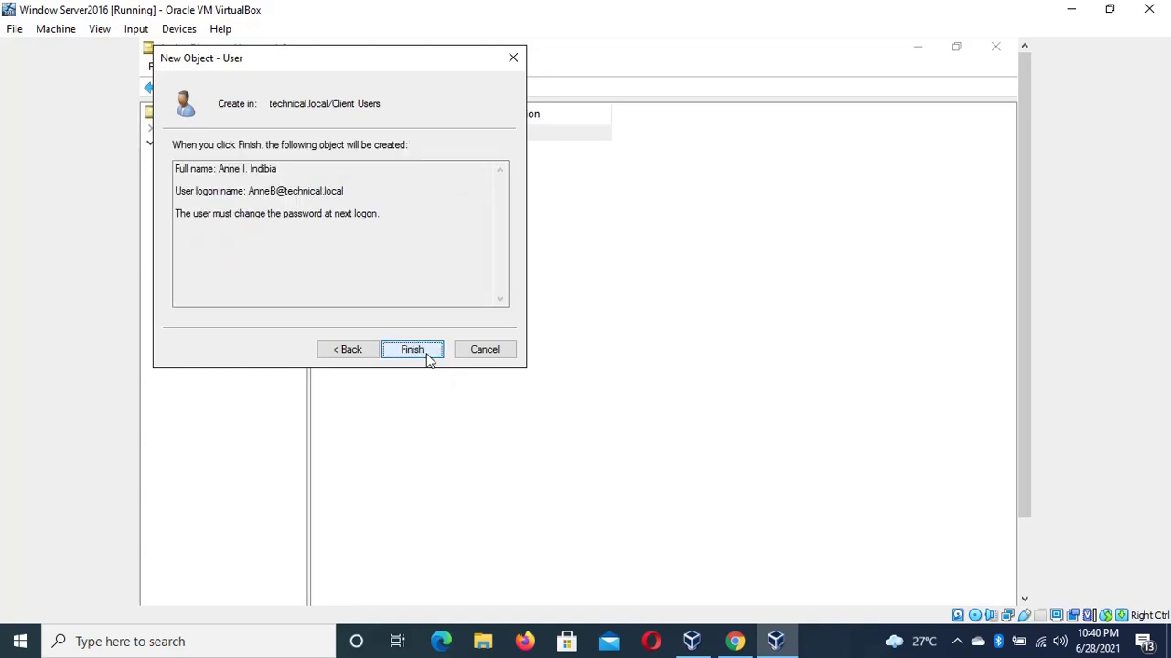
{"action": "left_click", "coordinate": [428, 357]}
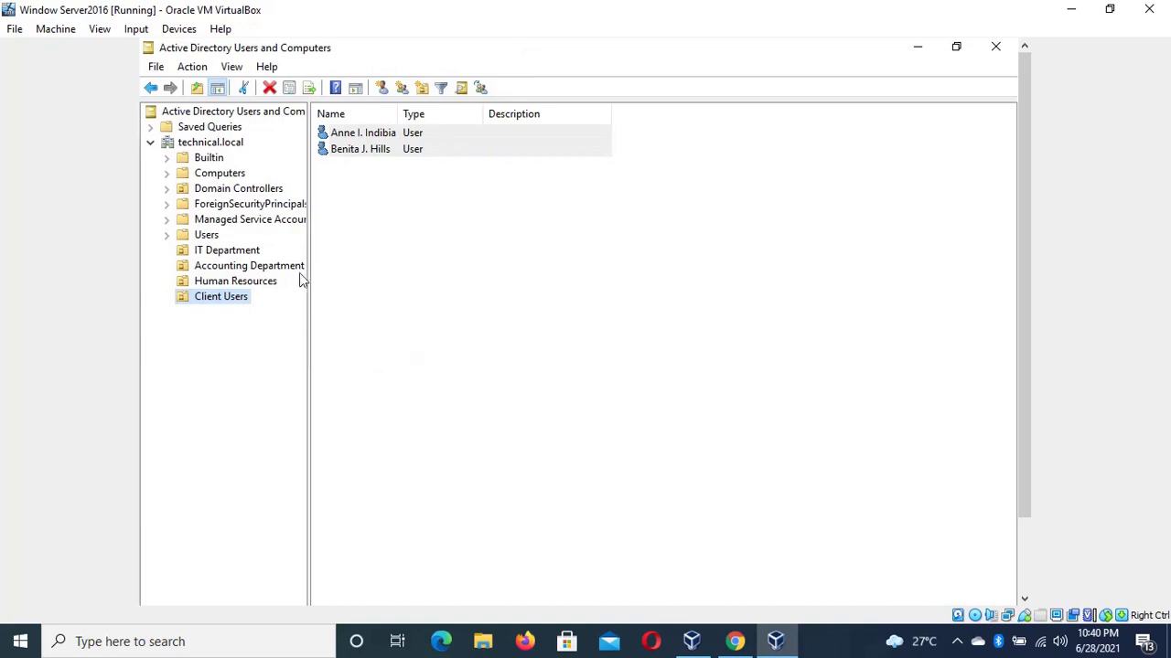
Start a third Client Users user and enter its first name, capital initial and last name
{"action": "right_click", "coordinate": [211, 297]}
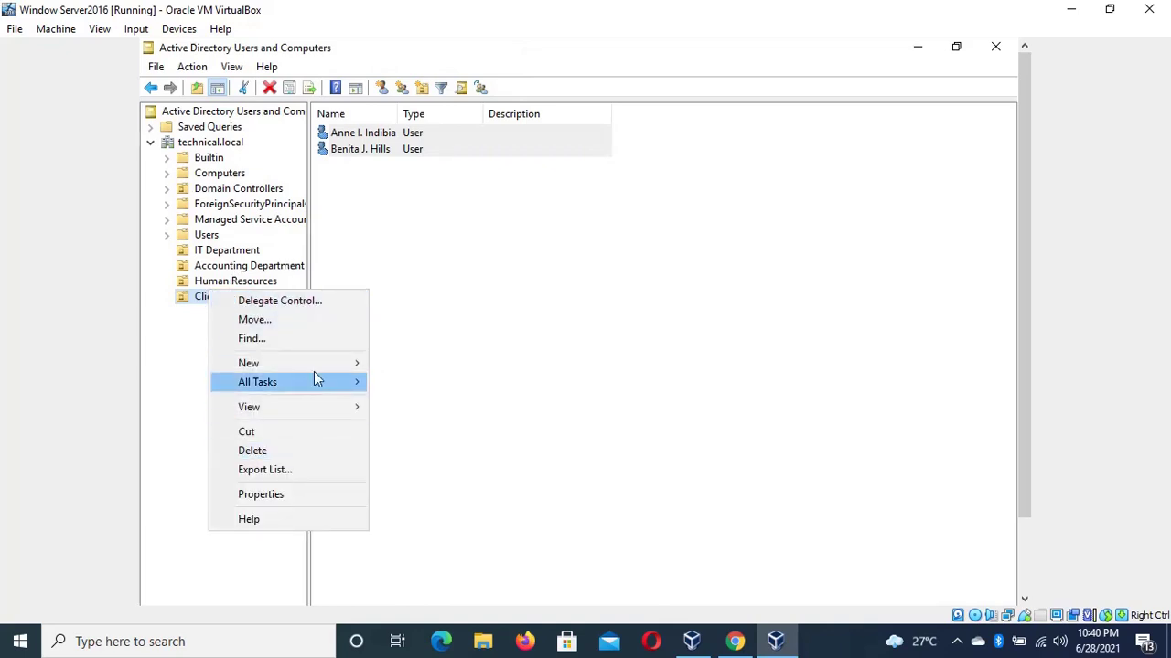
{"action": "mouse_move", "coordinate": [320, 365]}
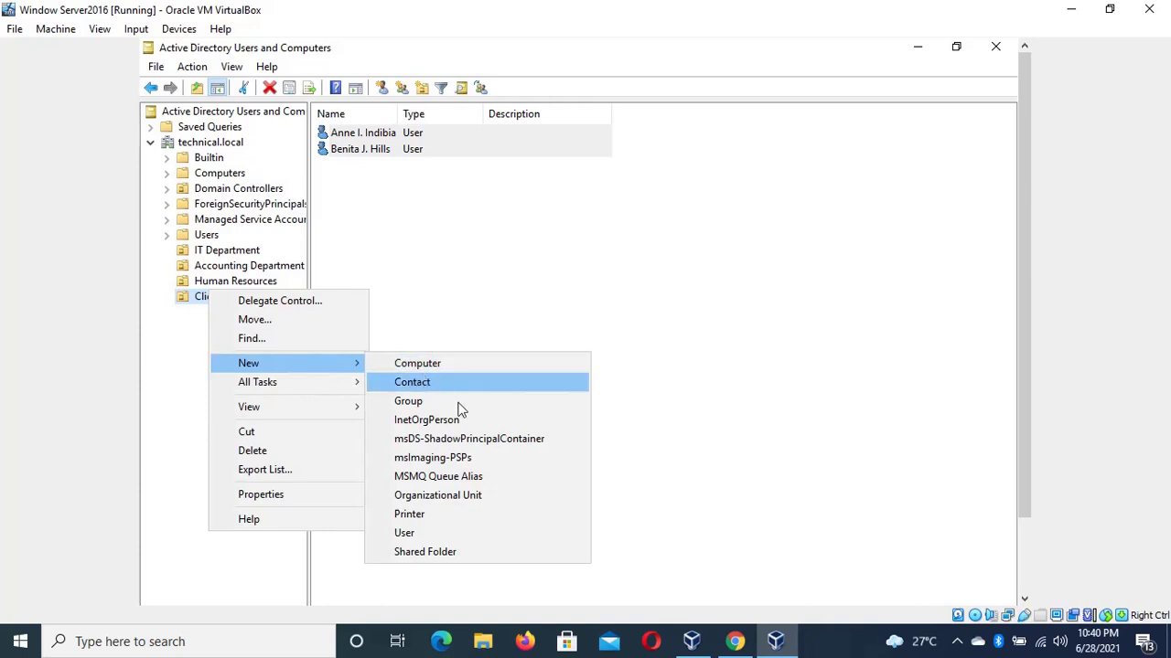
{"action": "left_click", "coordinate": [449, 539]}
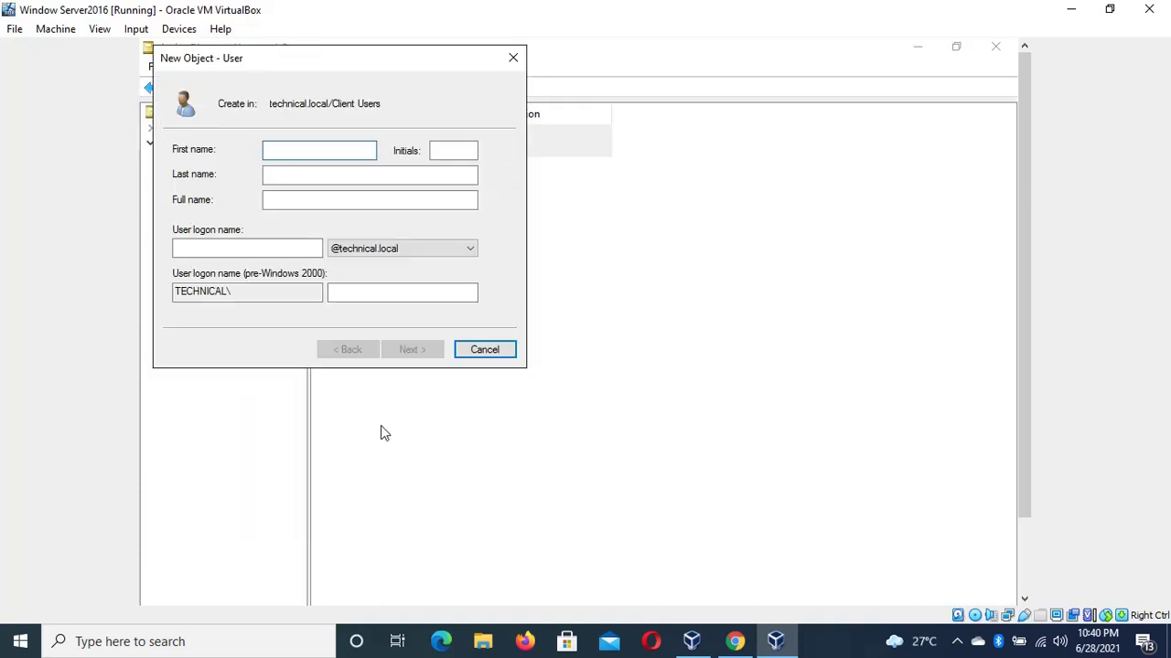
{"action": "key", "text": "Tab"}
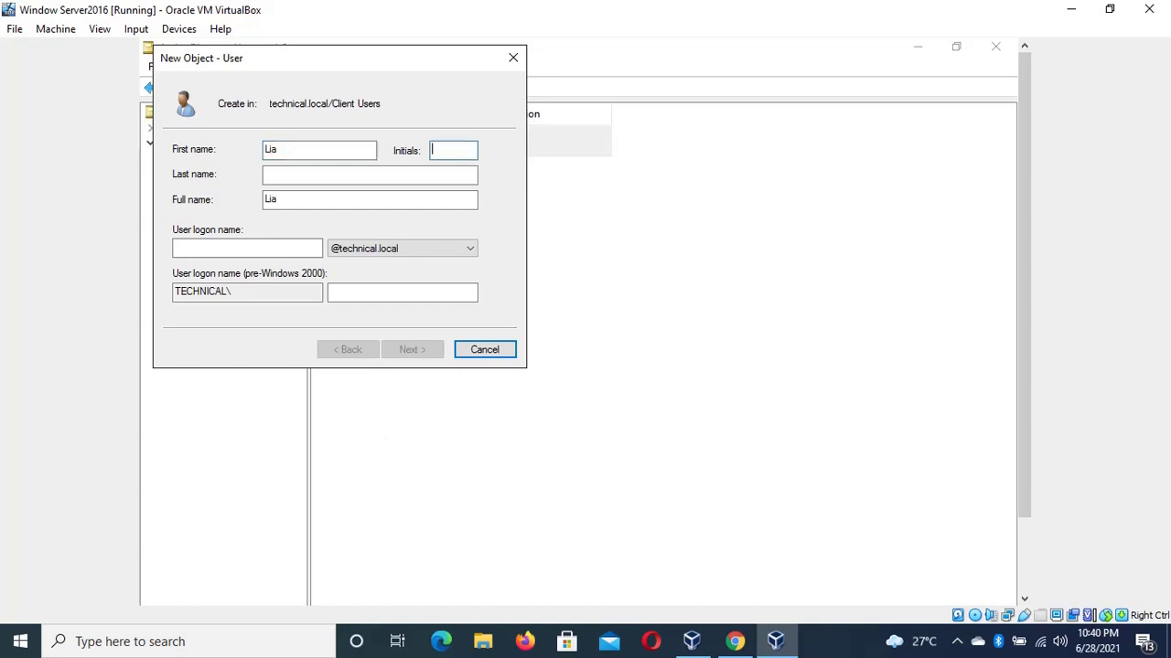
{"action": "type", "text": "w"}
{"action": "key", "text": "BackSpace"}
{"action": "type", "text": "W"}
{"action": "left_click", "coordinate": [436, 178]}
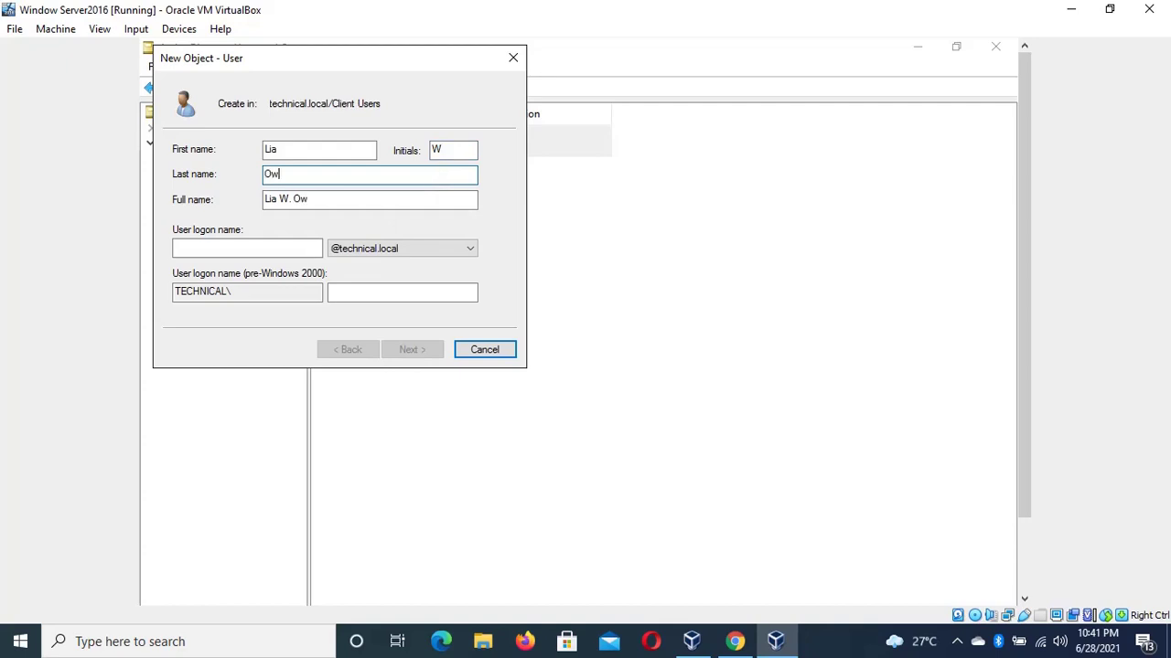
Enter the logon name, set and confirm the password, and create the account
{"action": "left_click", "coordinate": [283, 242]}
{"action": "type", "text": "Li"}
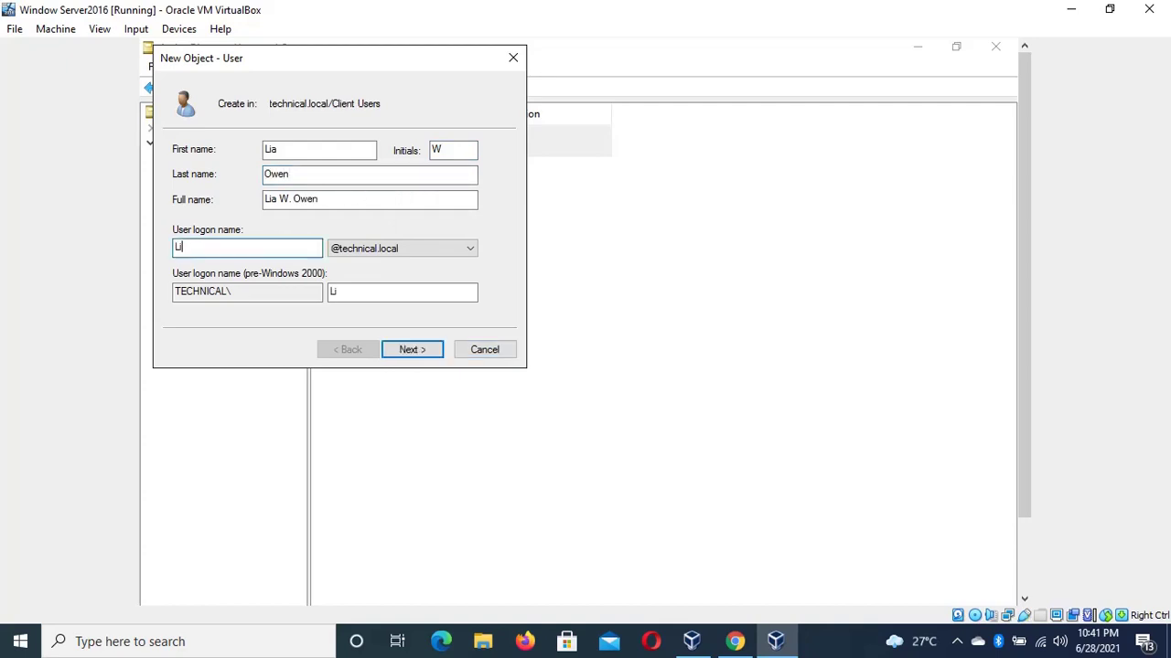
{"action": "type", "text": "a W"}
{"action": "key", "text": "BackSpace"}
{"action": "key", "text": "BackSpace"}
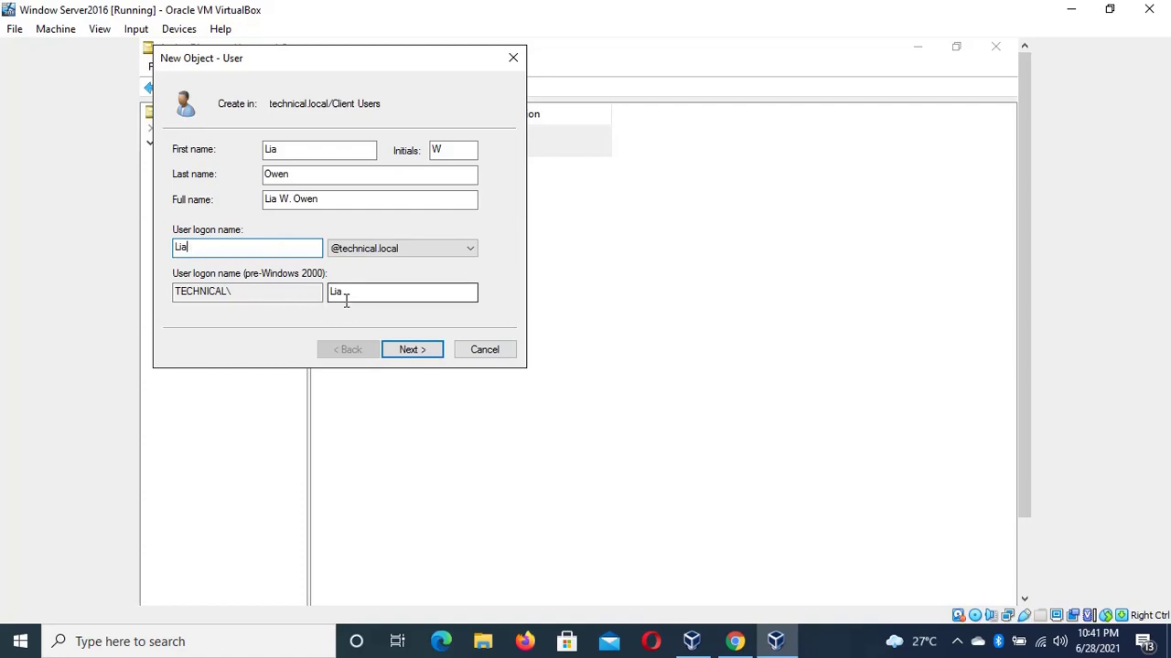
{"action": "type", "text": "w"}
{"action": "left_click", "coordinate": [400, 356]}
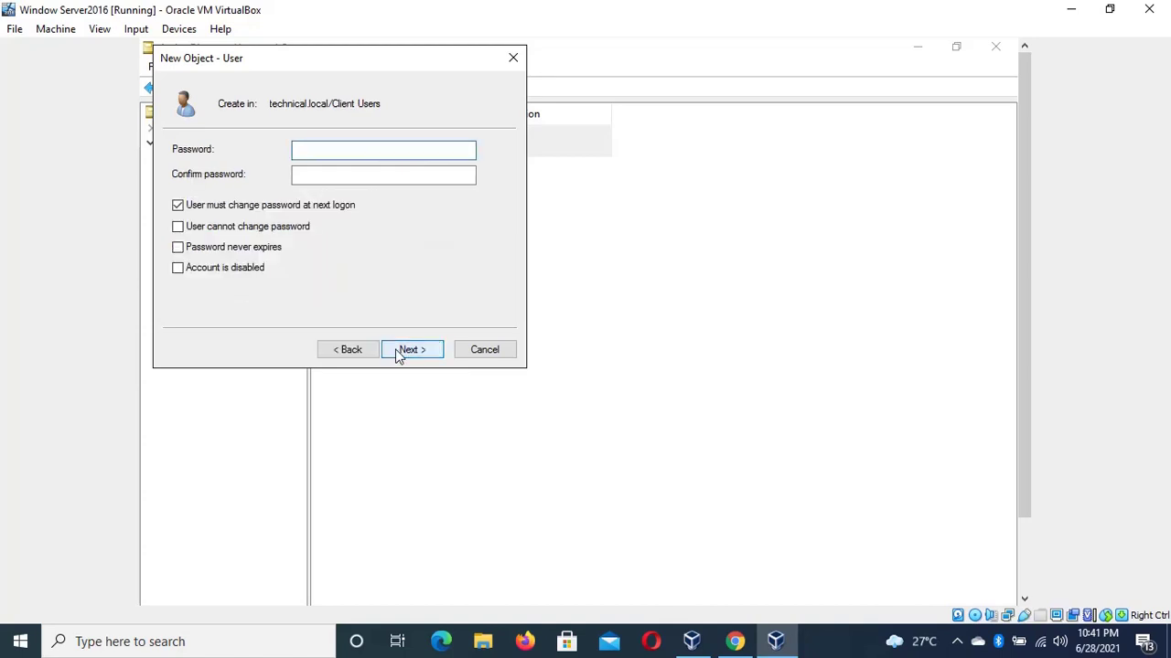
{"action": "type", "text": "Pa$$w0rd12"}
{"action": "left_click", "coordinate": [383, 174]}
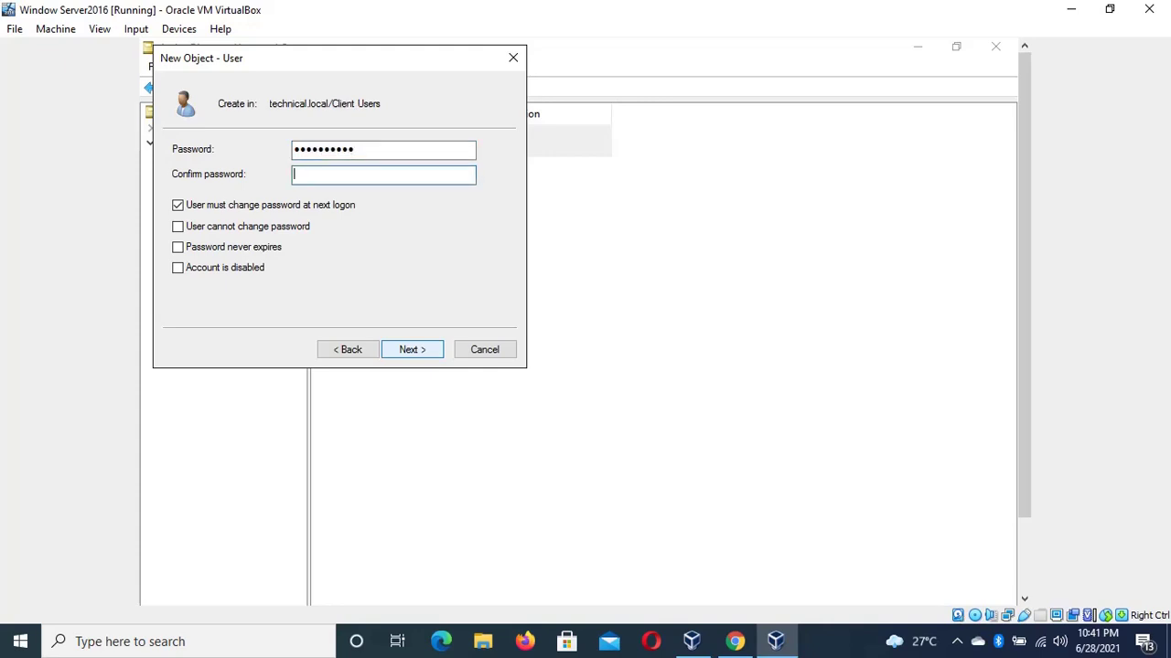
{"action": "type", "text": "Password12"}
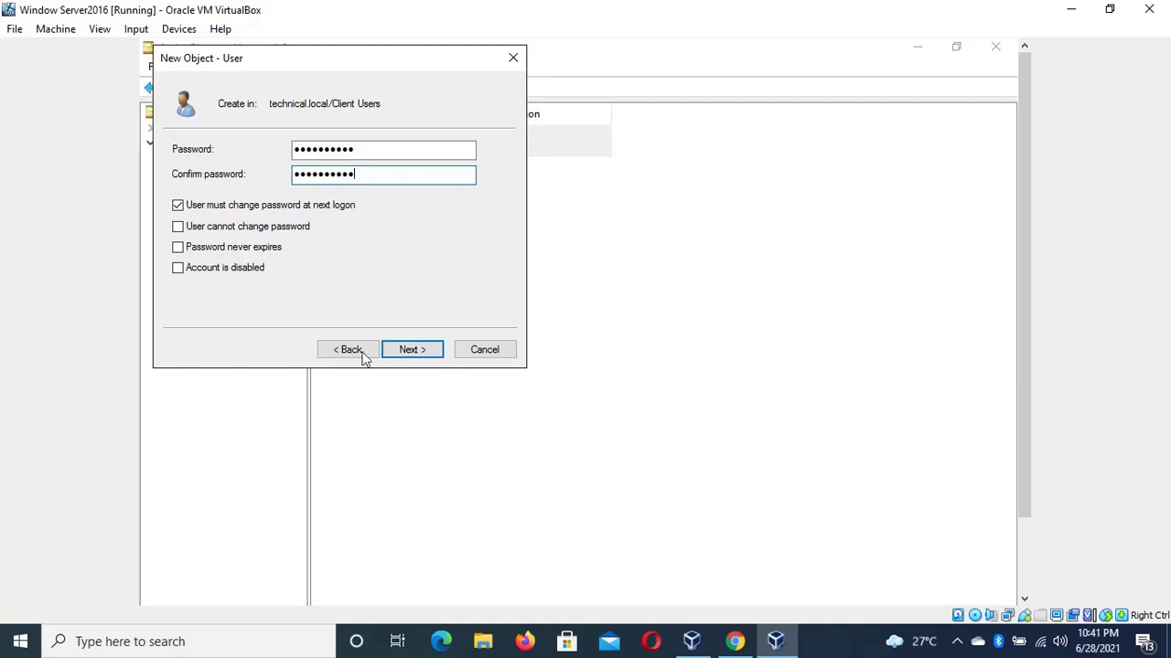
{"action": "left_click", "coordinate": [410, 351]}
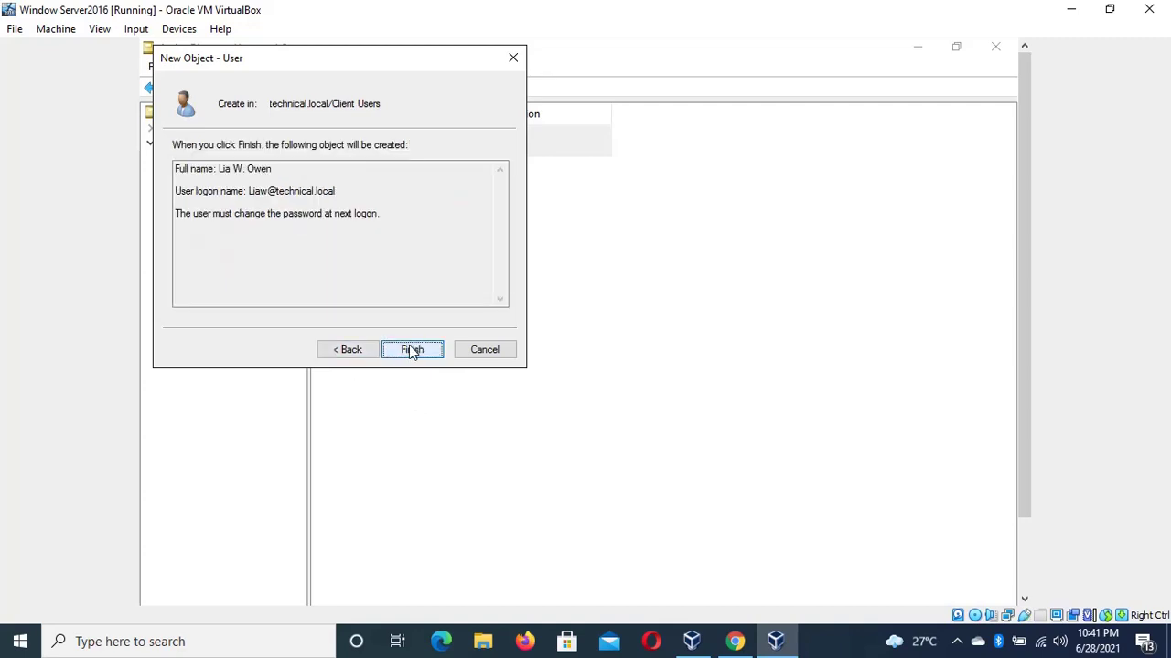
{"action": "left_click", "coordinate": [411, 351]}
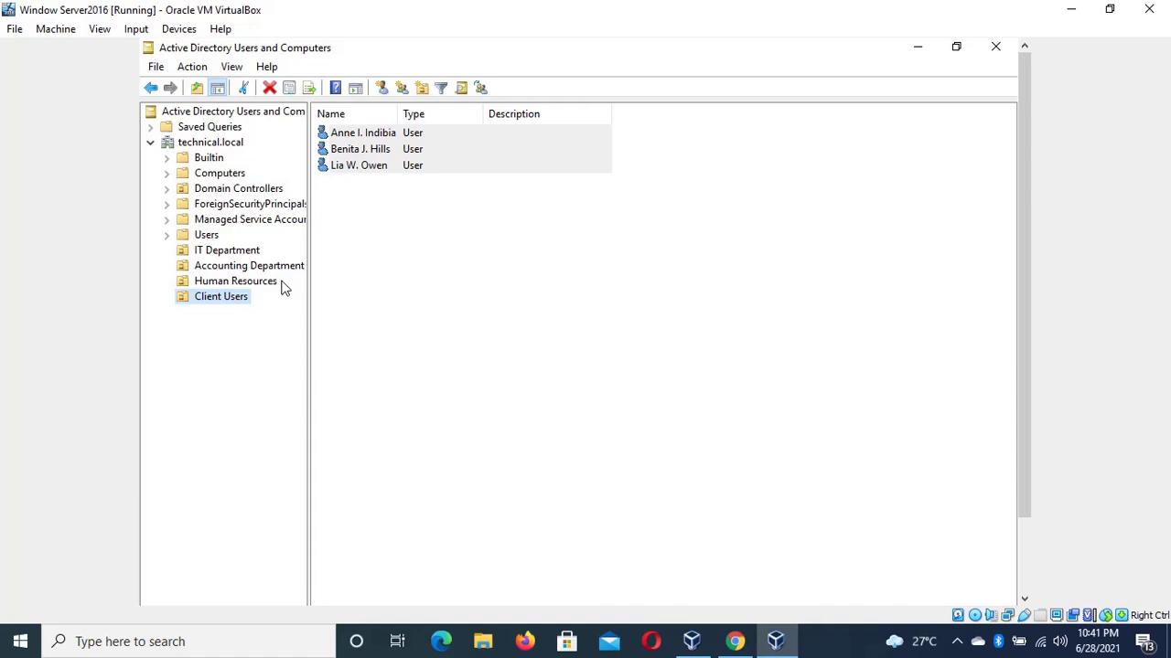
Browse the IT, Accounting, Human Resources and Client Users units, then select IT Department's first user
{"action": "left_click", "coordinate": [224, 253]}
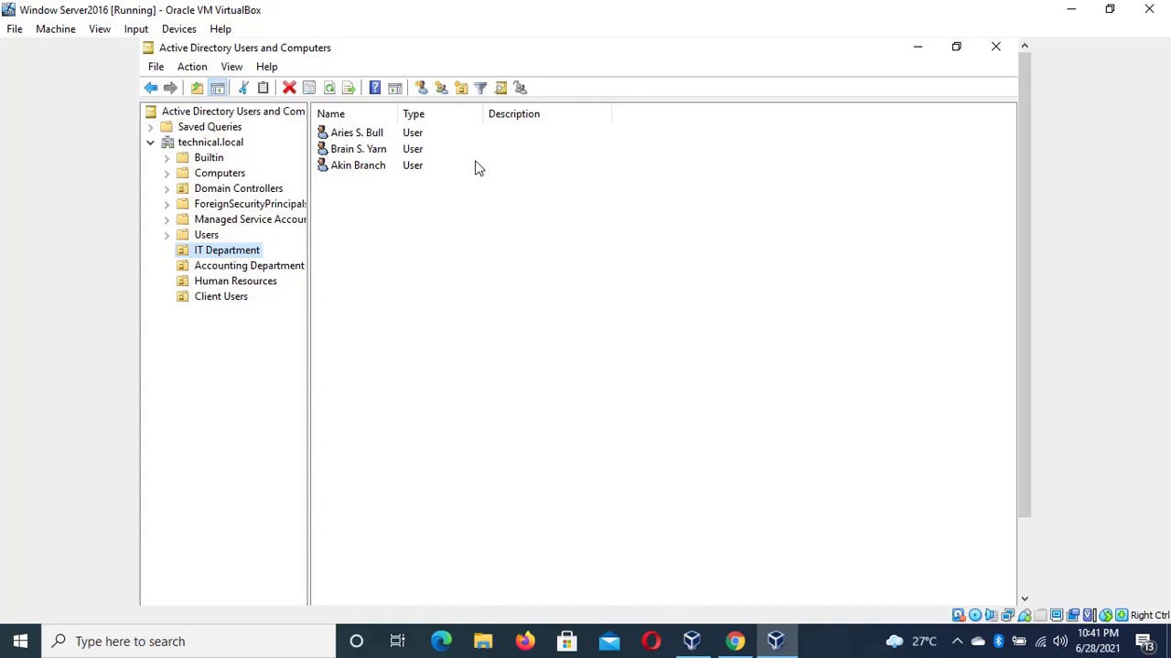
{"action": "left_click", "coordinate": [255, 266]}
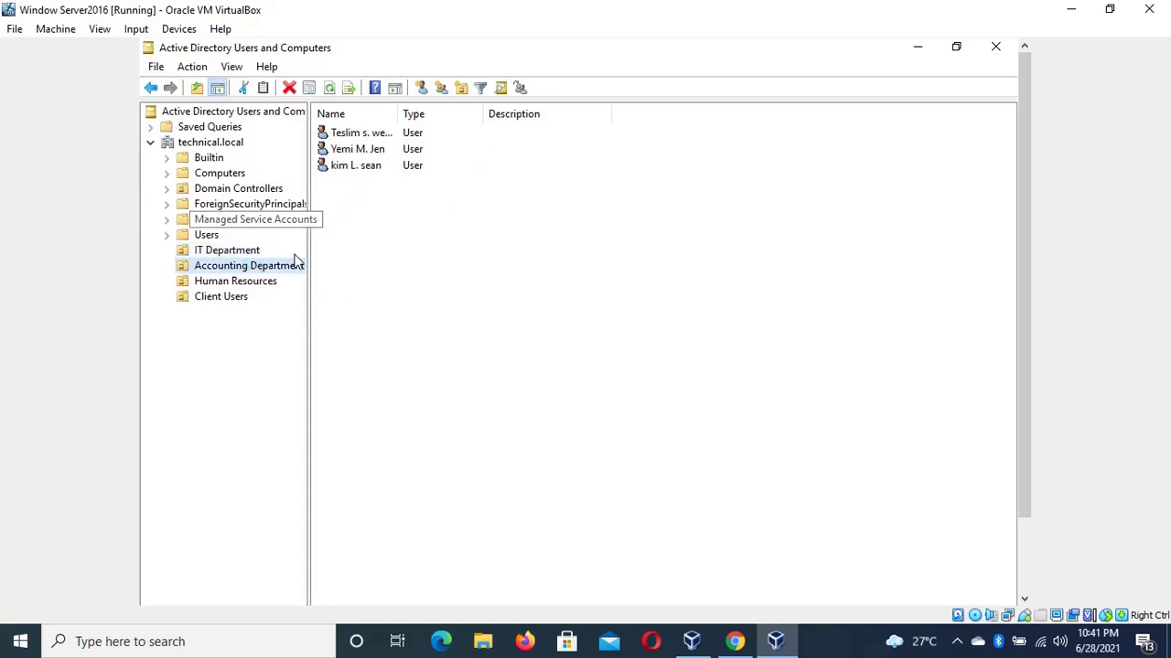
{"action": "left_click", "coordinate": [253, 284]}
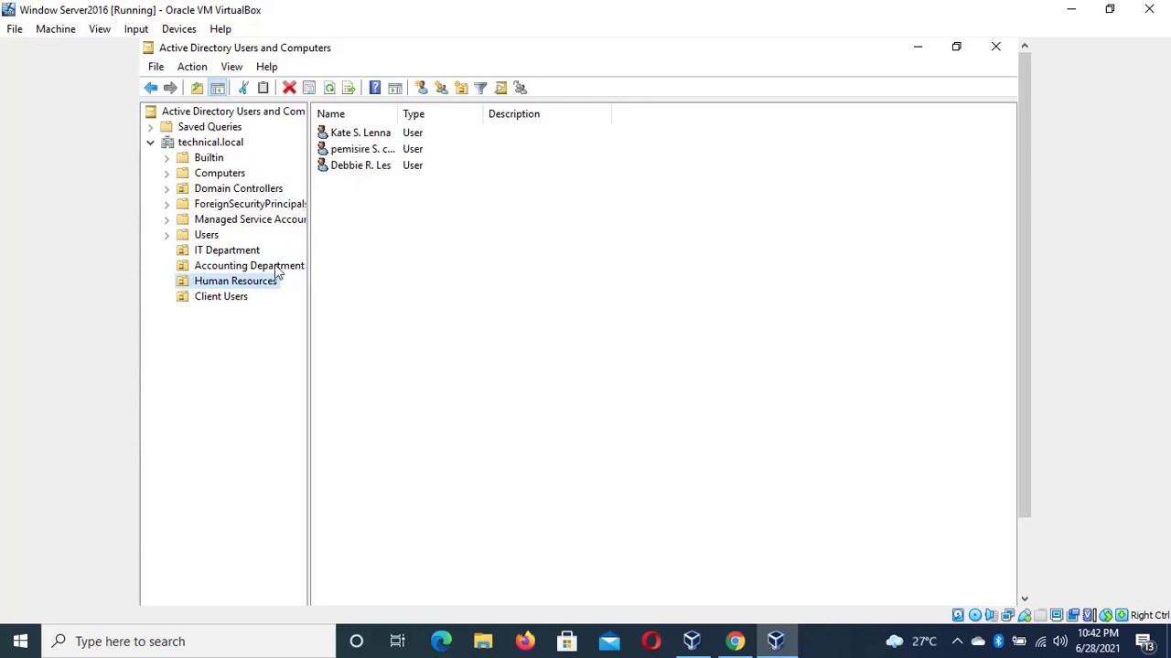
{"action": "left_click", "coordinate": [240, 296]}
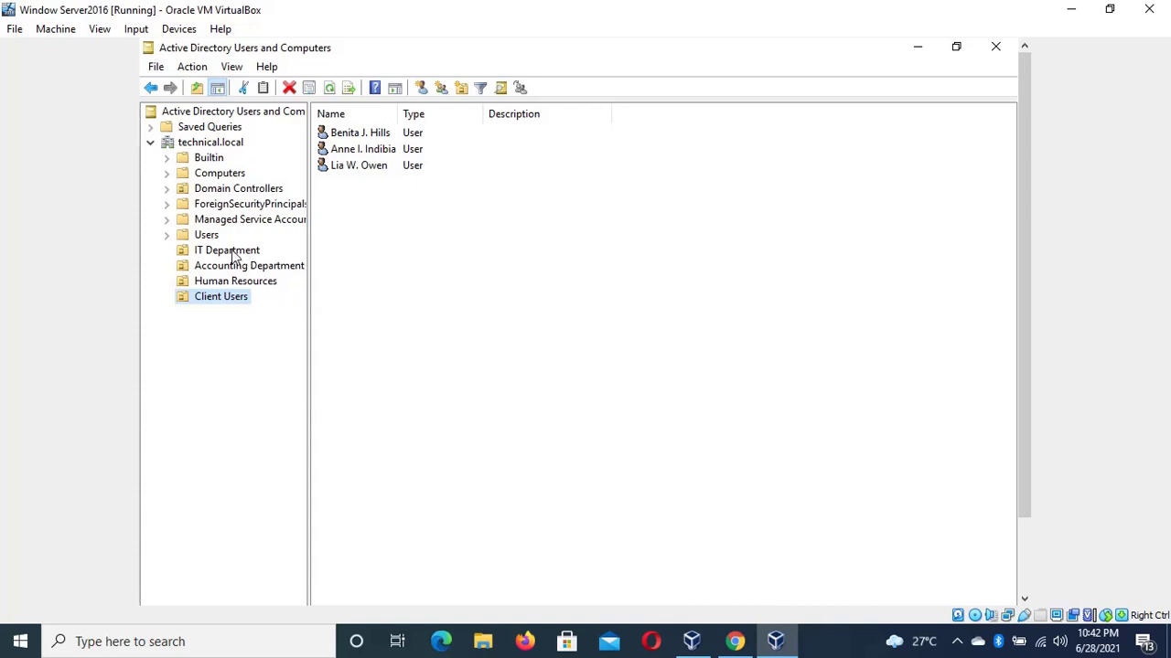
{"action": "left_click", "coordinate": [234, 254]}
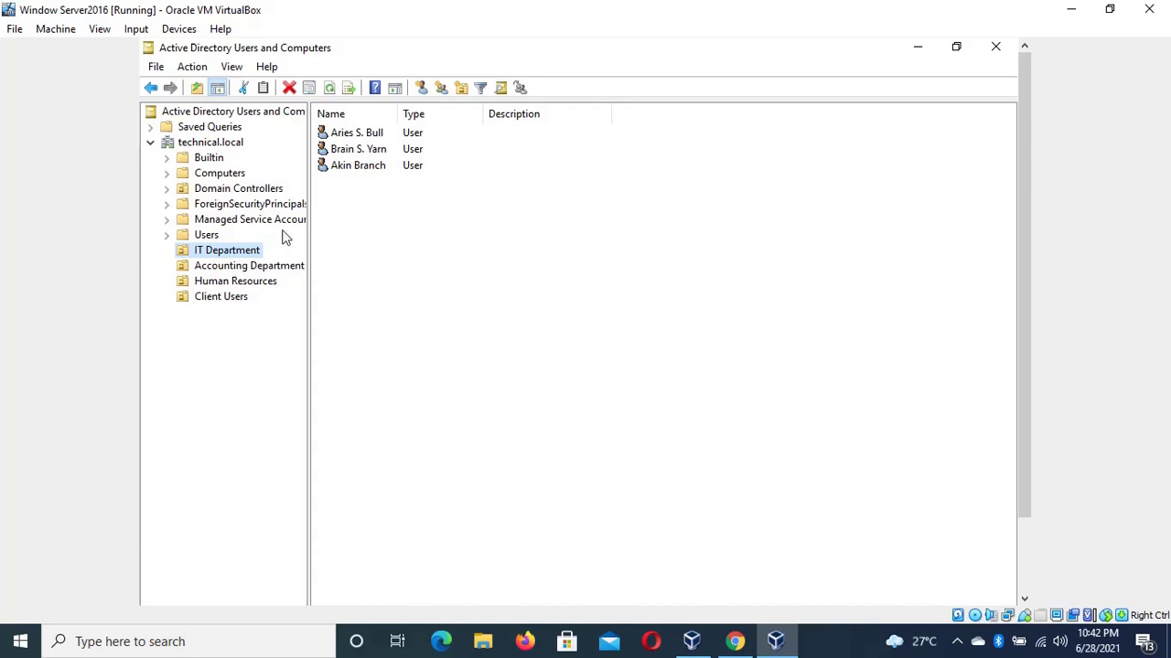
{"action": "left_click", "coordinate": [395, 137]}
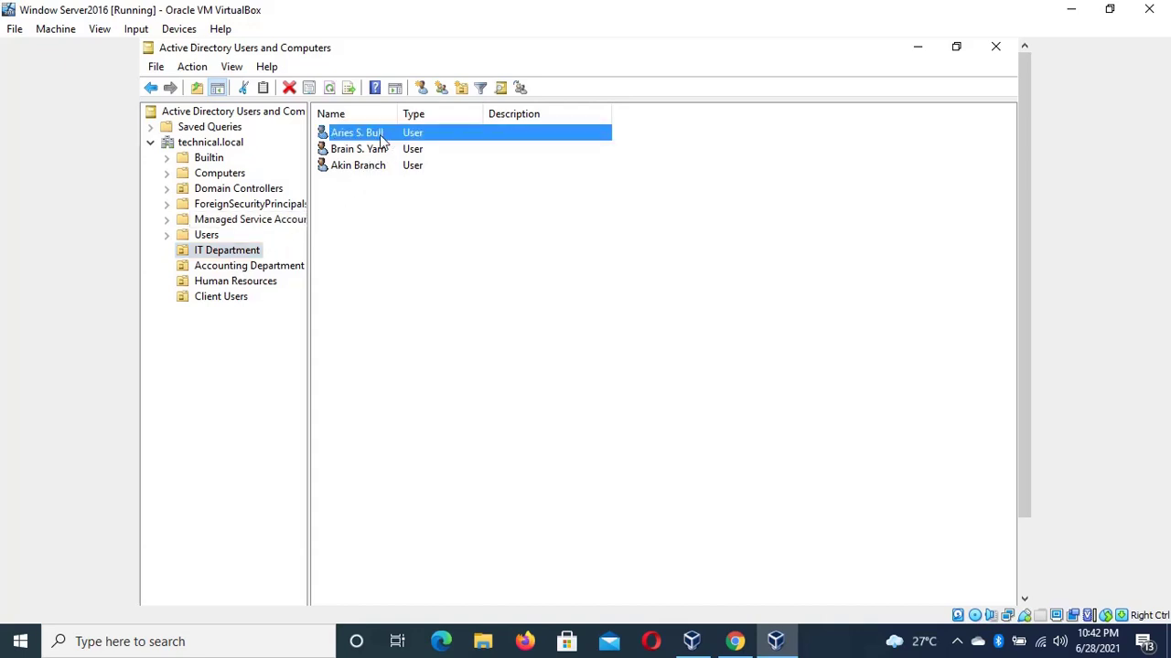
Open the first IT user's properties and enter description Supervisor and an office value
{"action": "double_click", "coordinate": [377, 137]}
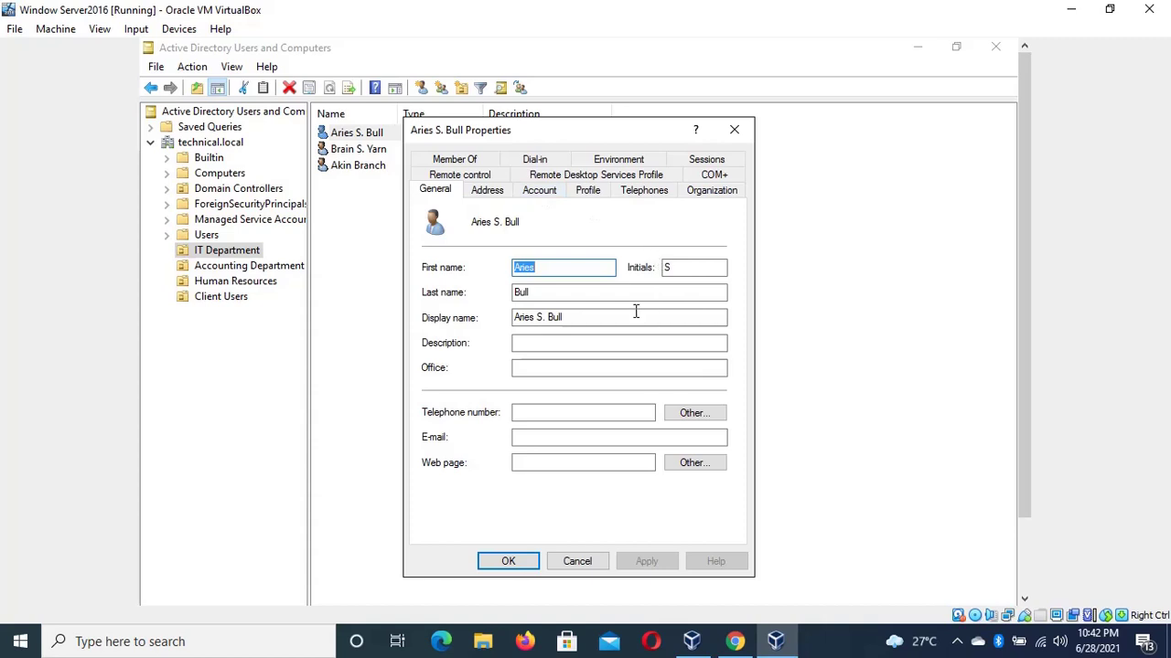
{"action": "left_click", "coordinate": [577, 348]}
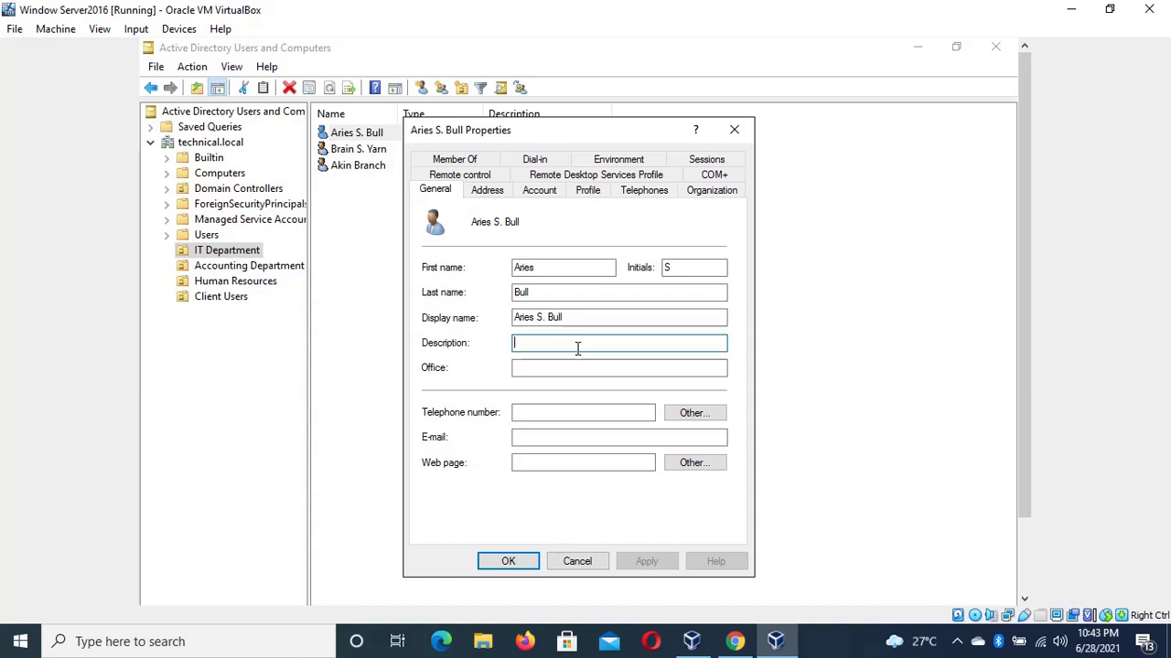
{"action": "type", "text": "Ma"}
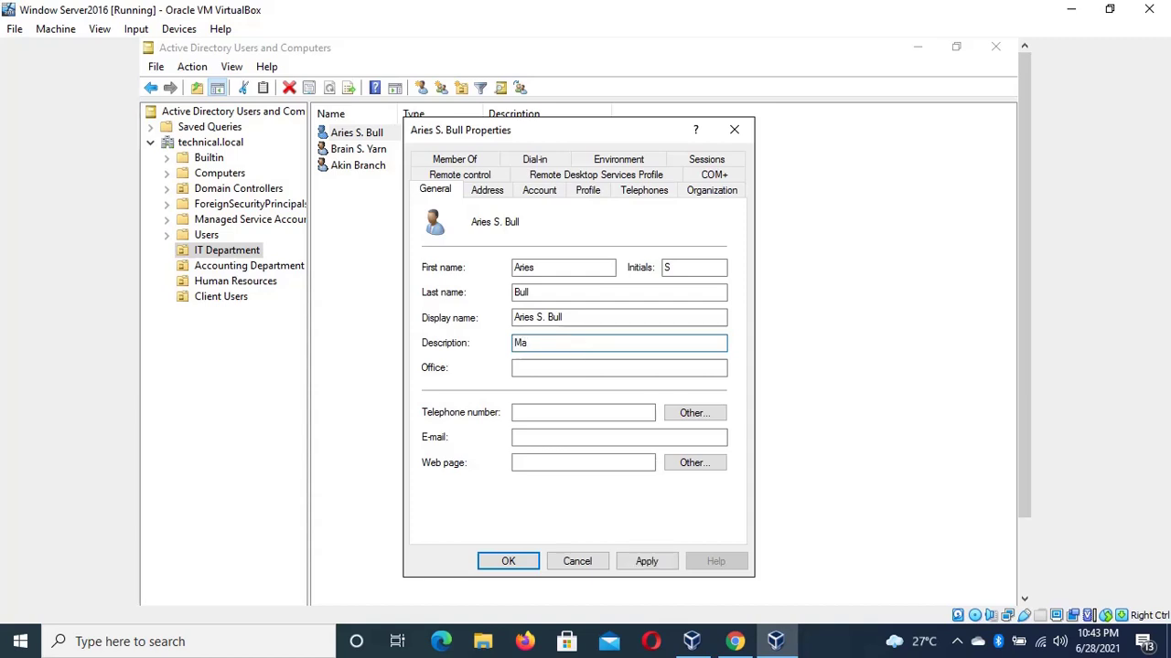
{"action": "key", "text": "BackSpace"}
{"action": "key", "text": "BackSpace"}
{"action": "type", "text": "Supervisor"}
{"action": "left_click", "coordinate": [576, 370]}
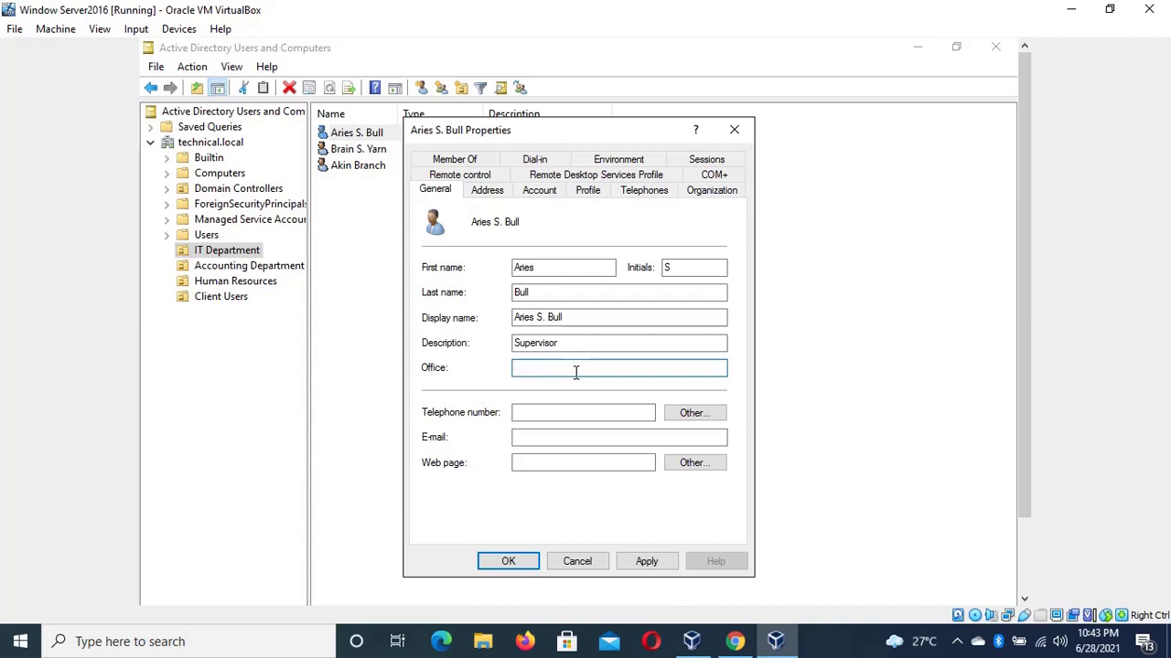
{"action": "type", "text": "G"}
{"action": "key", "text": "BackSpace"}
{"action": "type", "text": "GPO"}
Enter the user's telephone number and e-mail address, and change the office to IT
{"action": "left_click", "coordinate": [596, 412]}
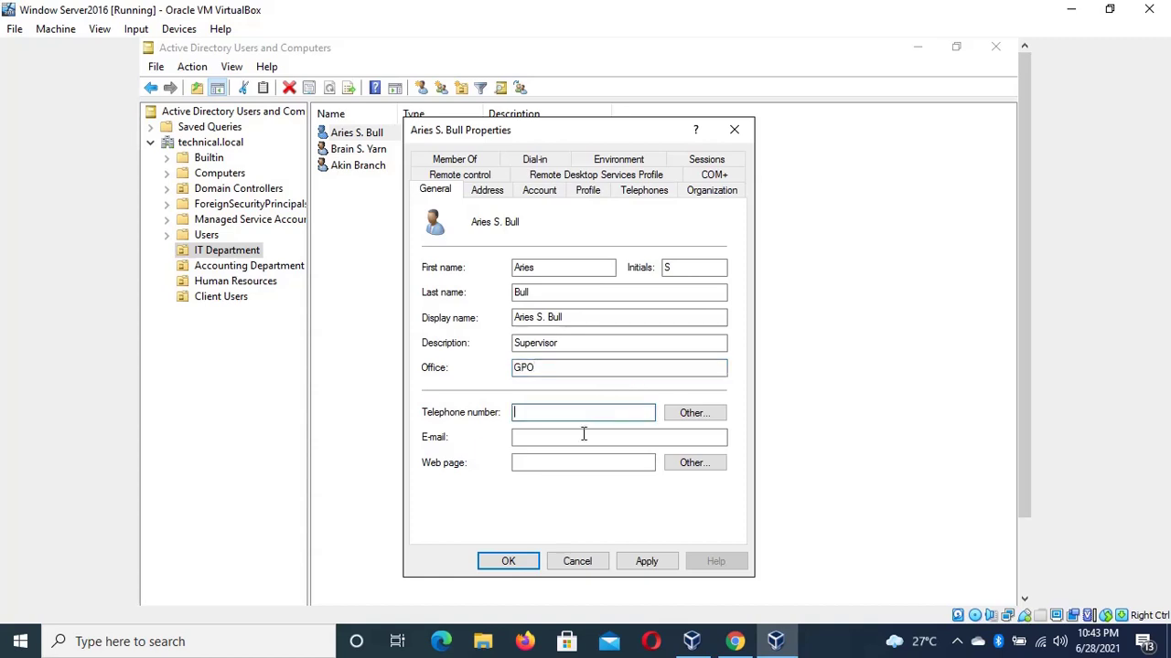
{"action": "left_click", "coordinate": [576, 437]}
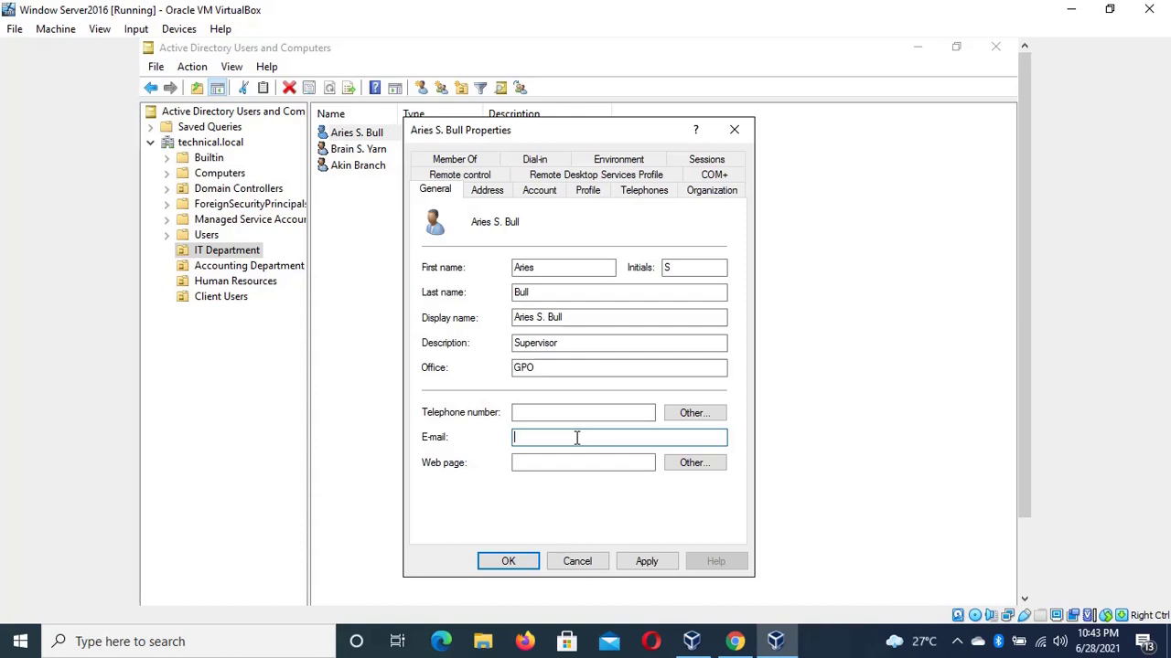
{"action": "left_click", "coordinate": [598, 412]}
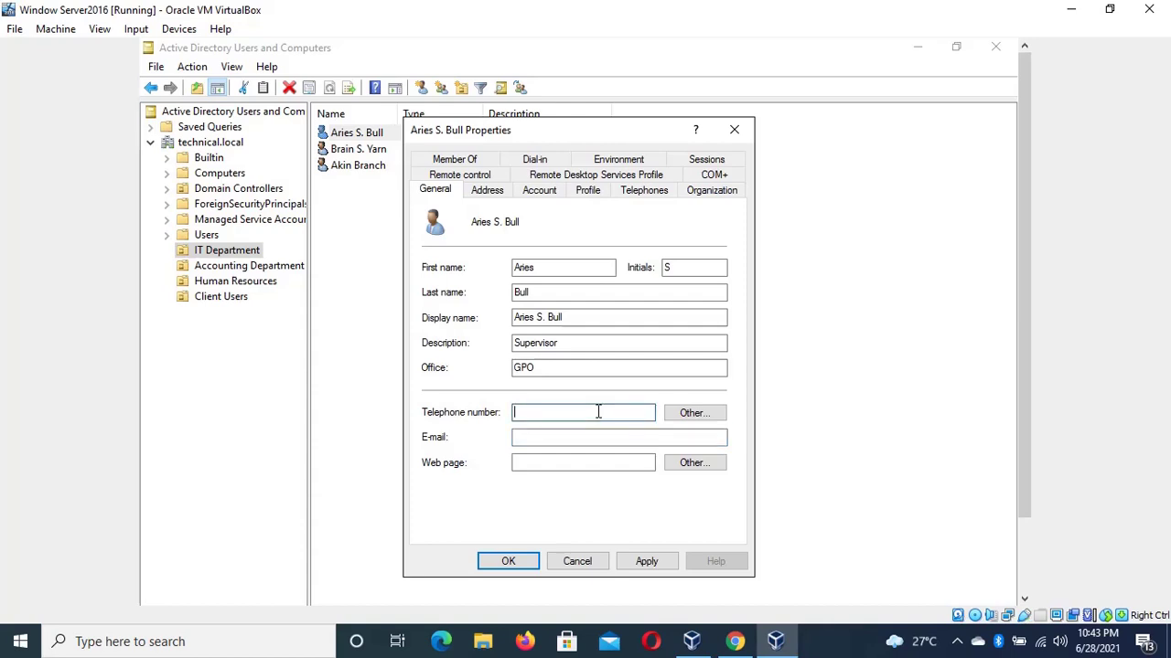
{"action": "left_click", "coordinate": [659, 437]}
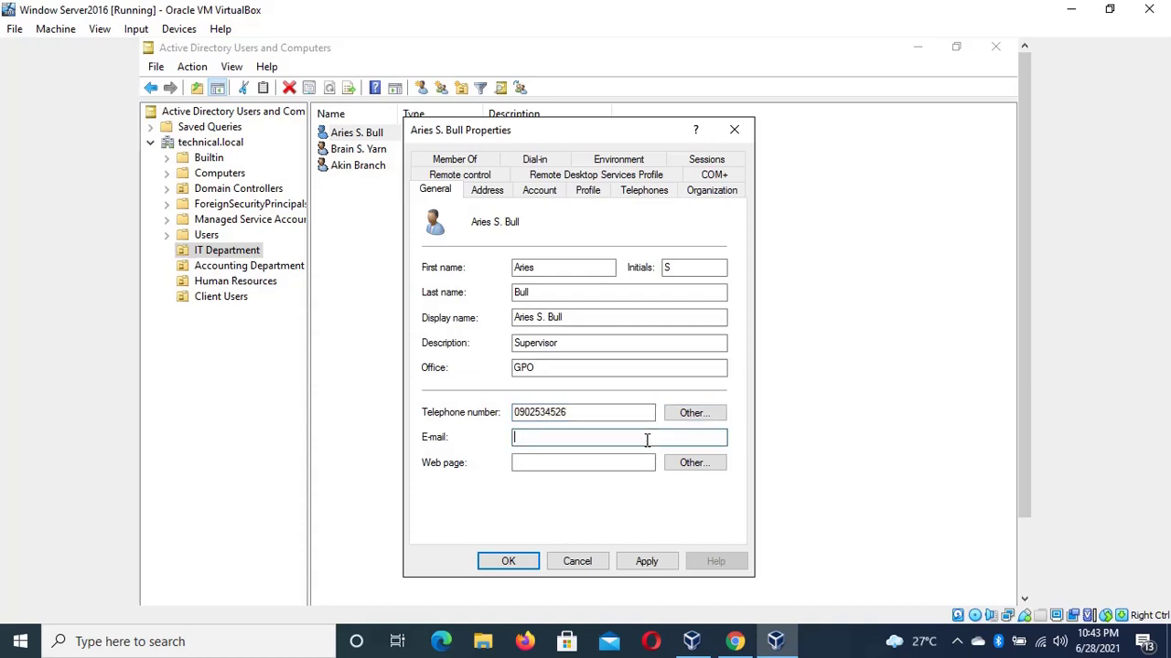
{"action": "left_click", "coordinate": [660, 372]}
{"action": "key", "text": "BackSpace"}
{"action": "key", "text": "BackSpace"}
{"action": "key", "text": "BackSpace"}
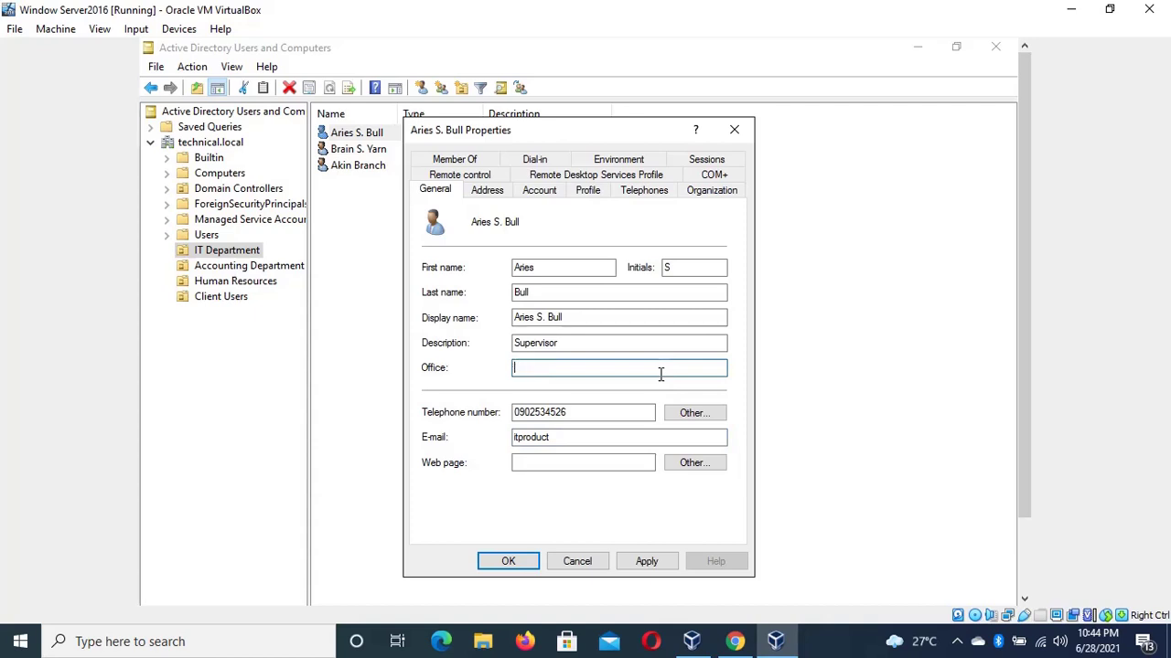
{"action": "type", "text": "it"}
{"action": "left_click", "coordinate": [676, 443]}
{"action": "type", "text": "a"}
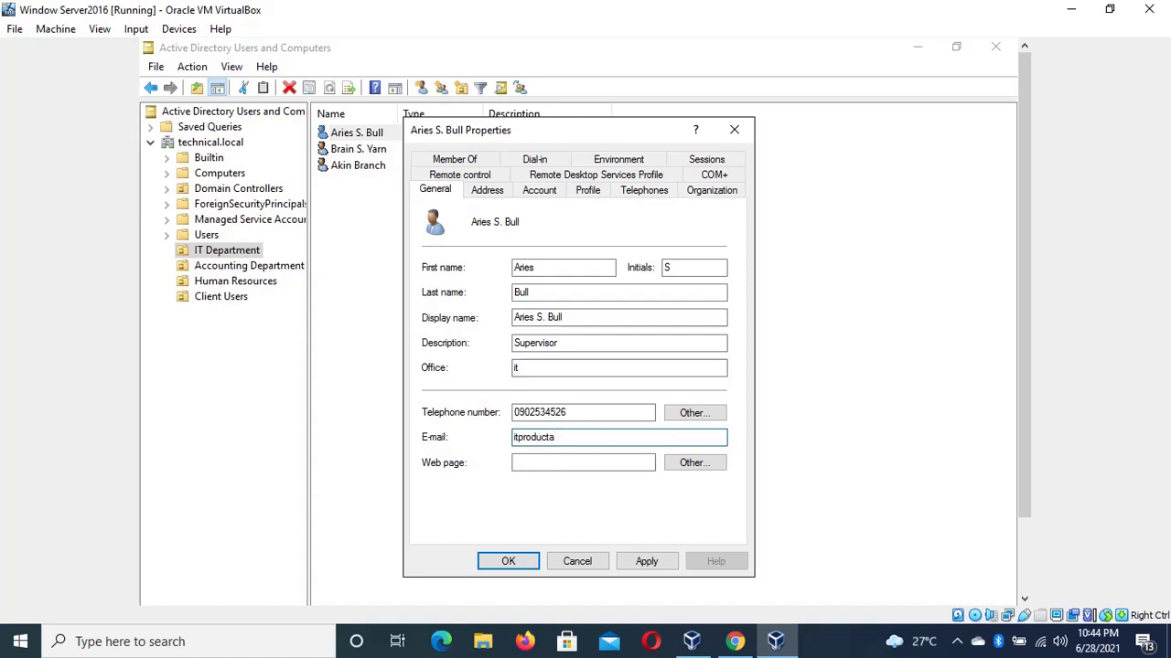
{"action": "key", "text": "BackSpace"}
{"action": "type", "text": "@gmail.com"}
{"action": "left_click", "coordinate": [618, 369]}
{"action": "key", "text": "BackSpace"}
{"action": "key", "text": "BackSpace"}
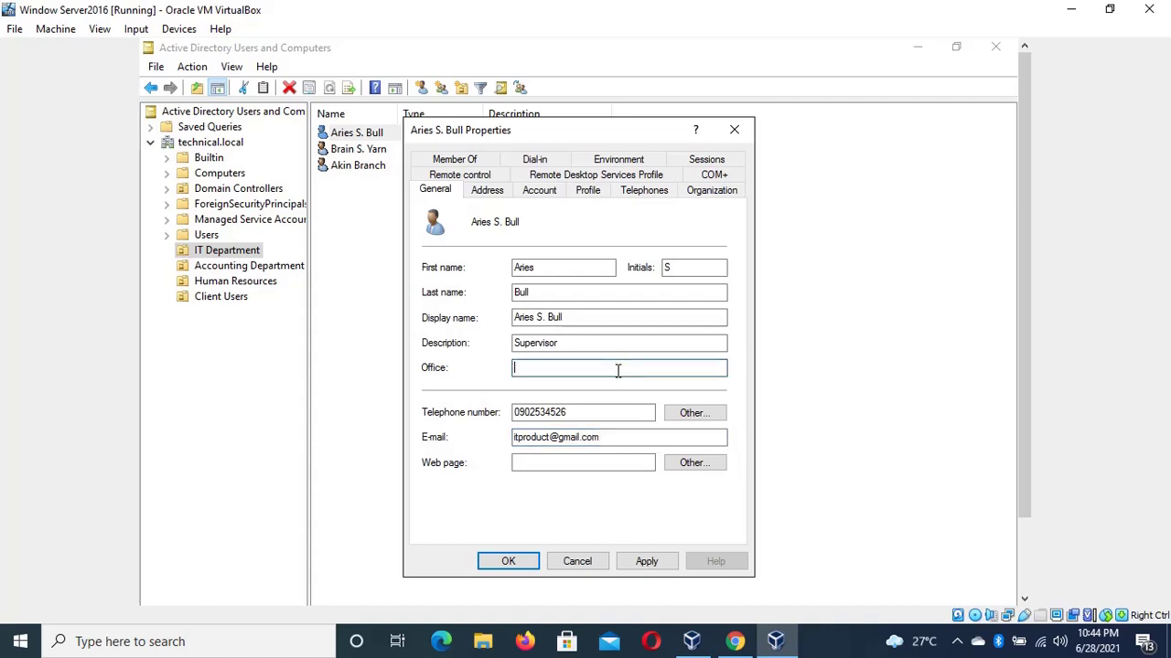
{"action": "type", "text": "IT"}
Go via the Address and Account tabs to the user's Logon Hours grid
{"action": "left_click", "coordinate": [488, 192]}
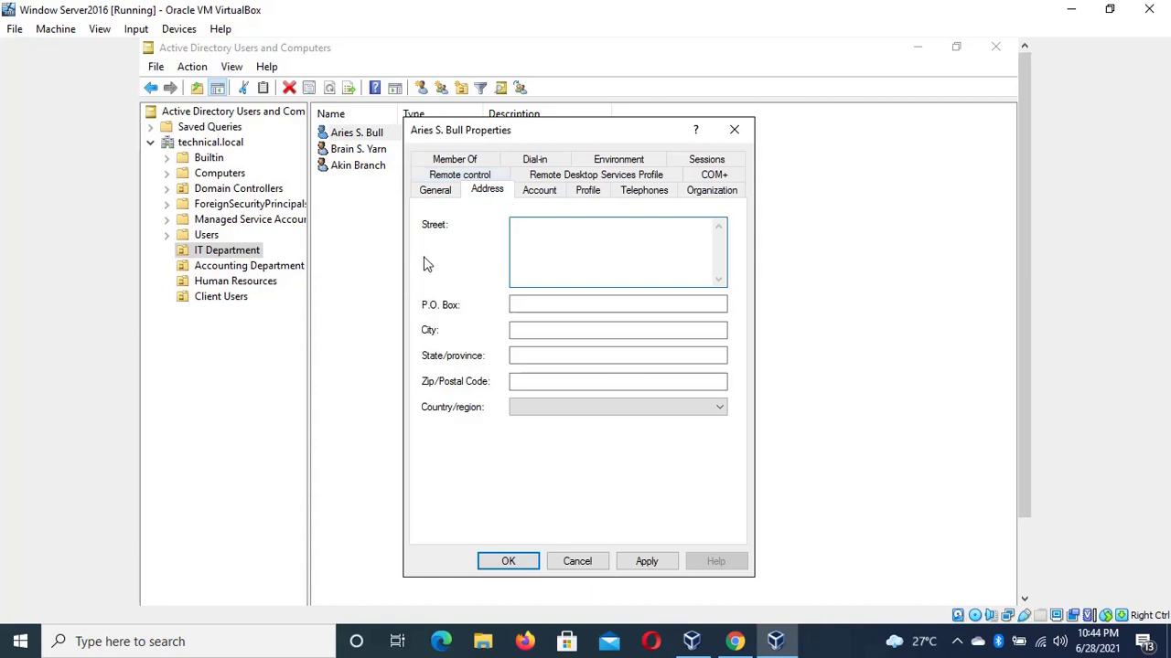
{"action": "left_click", "coordinate": [546, 199]}
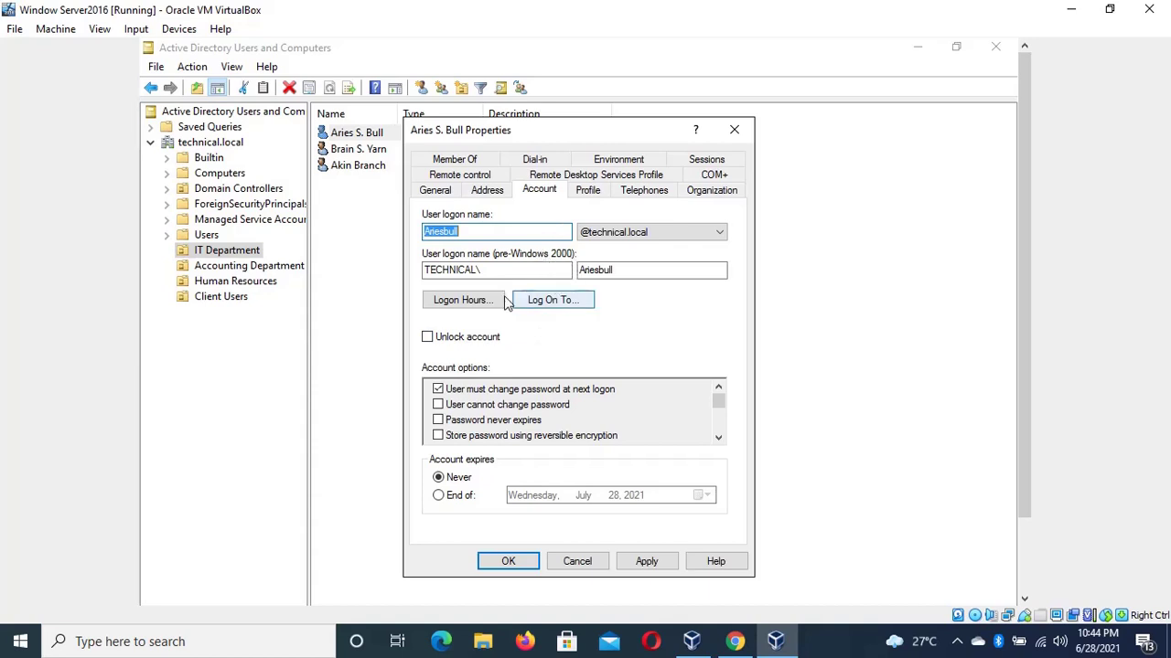
{"action": "left_click", "coordinate": [469, 301]}
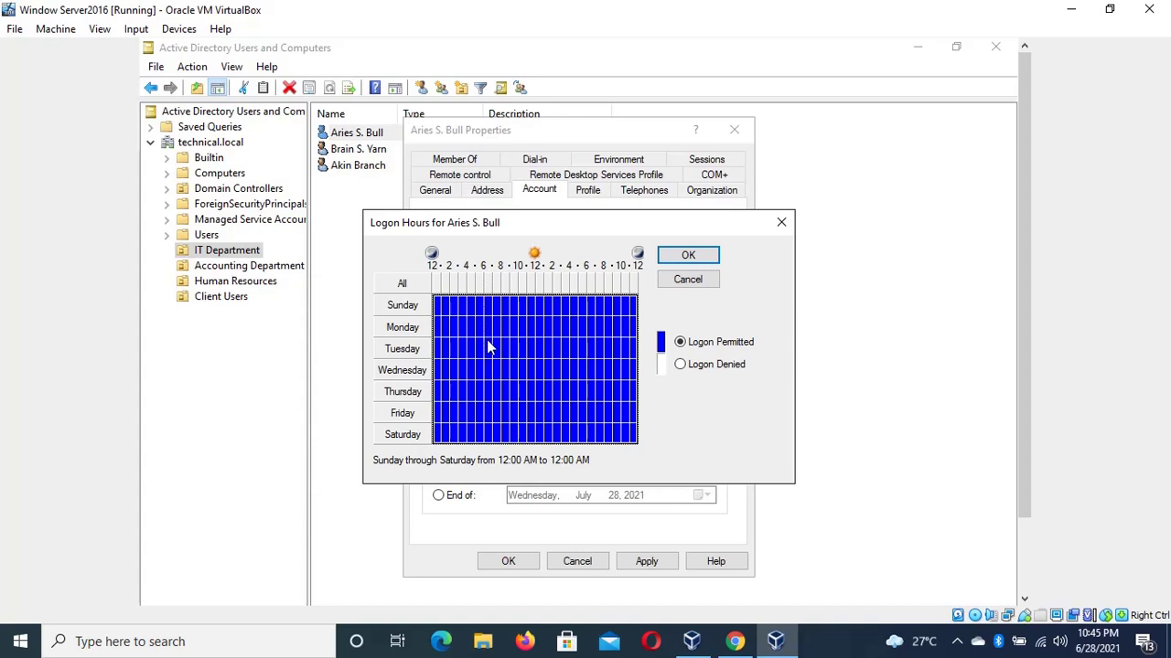
Set all of Sunday and all of Saturday to Logon Denied
{"action": "left_click_drag", "start_coordinate": [487, 342], "coordinate": [575, 349]}
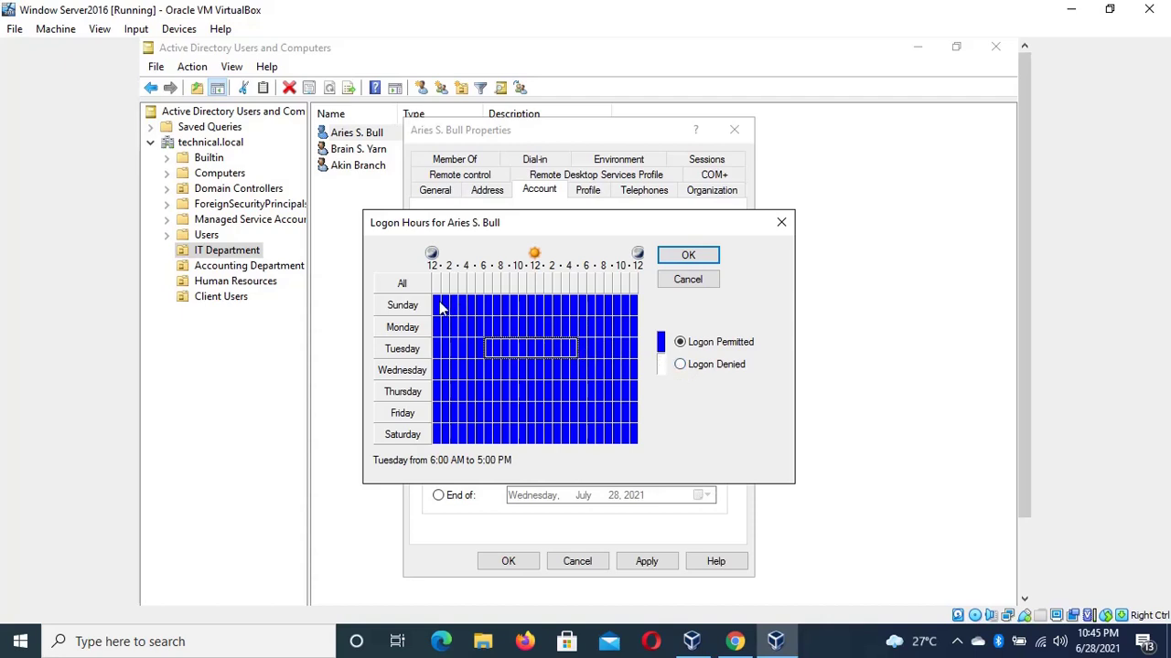
{"action": "left_click_drag", "start_coordinate": [437, 306], "coordinate": [636, 309]}
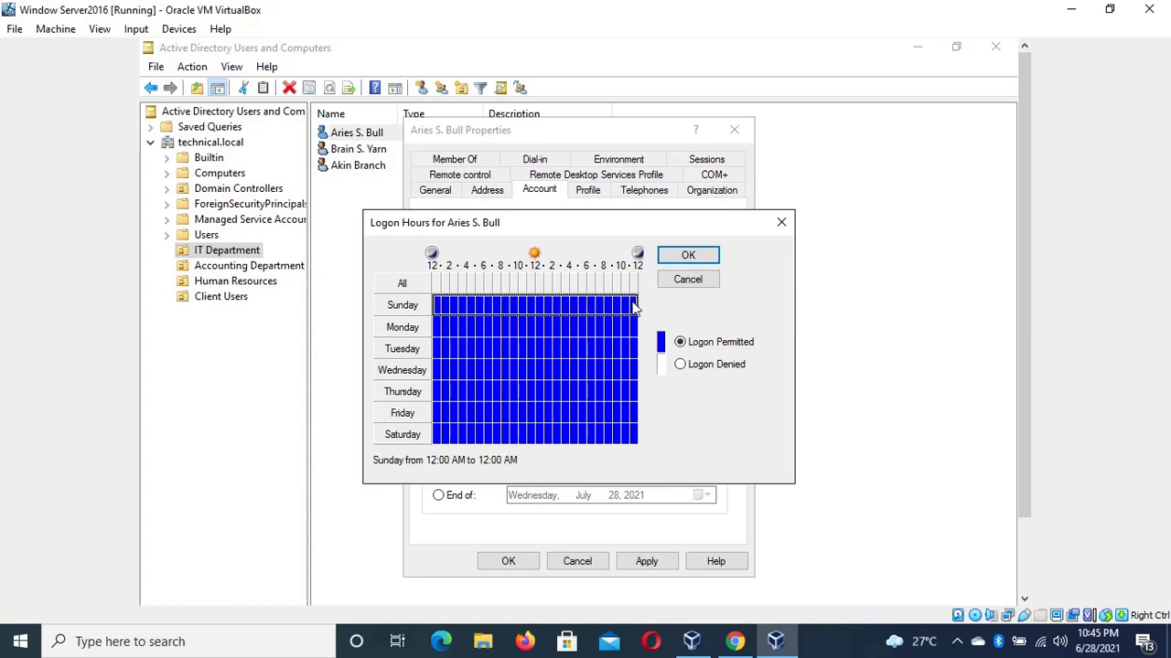
{"action": "left_click", "coordinate": [681, 367]}
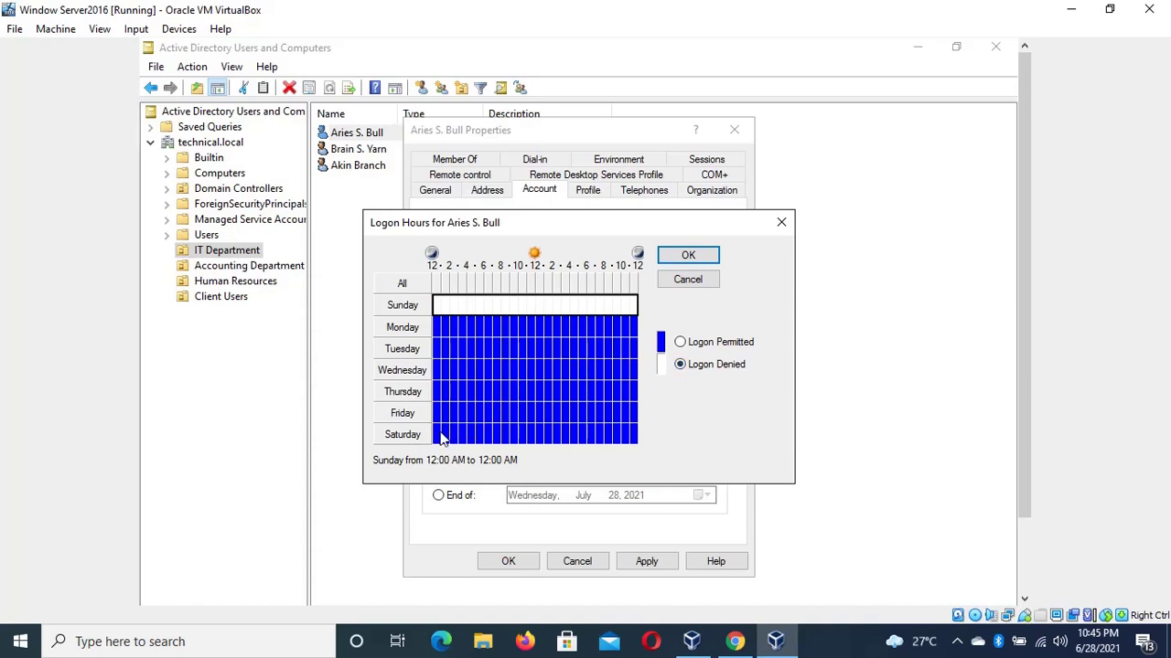
{"action": "left_click_drag", "start_coordinate": [442, 435], "coordinate": [640, 437]}
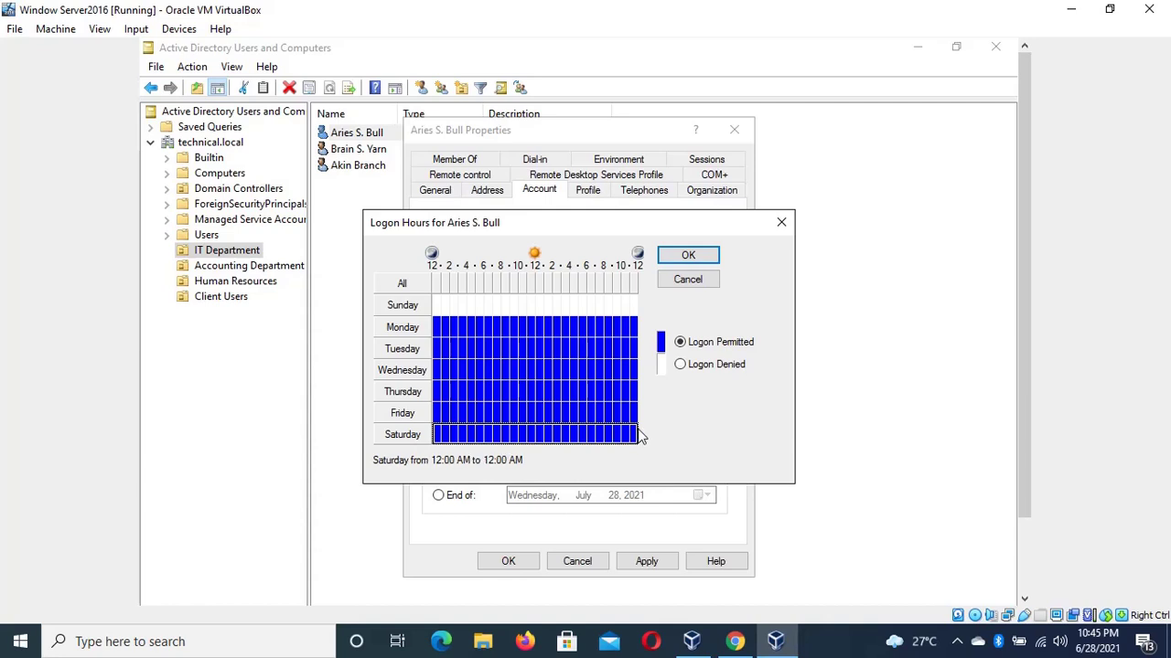
{"action": "left_click", "coordinate": [681, 367]}
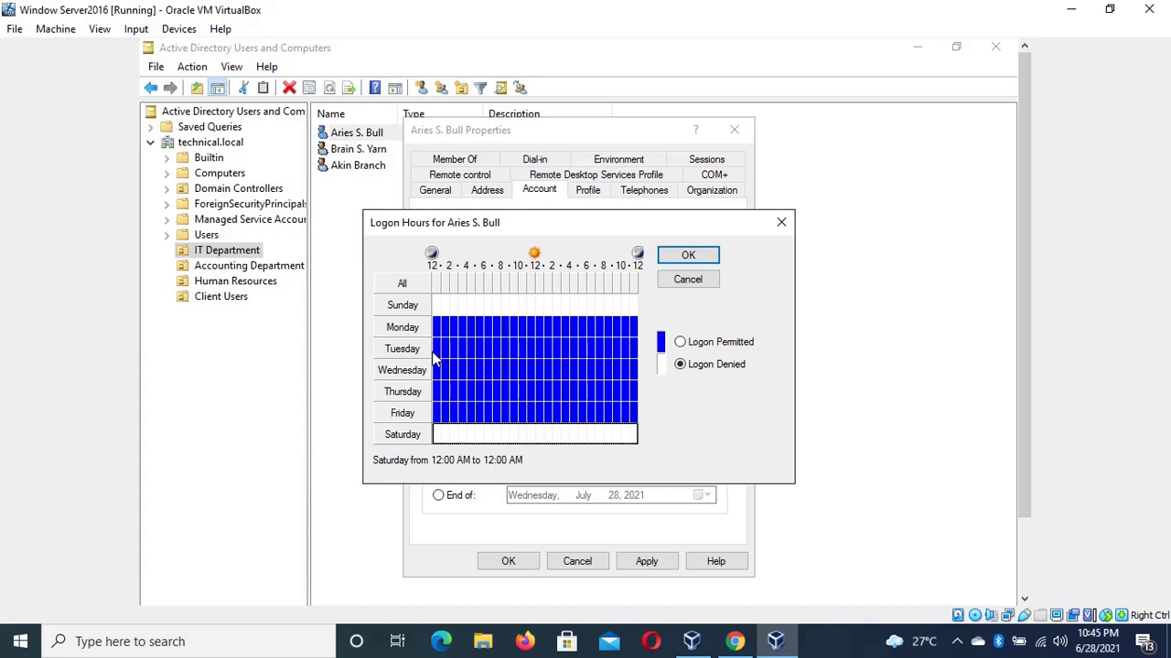
Deny weekday logon from midnight to early morning and on evenings after 6 PM
{"action": "left_click_drag", "start_coordinate": [437, 351], "coordinate": [454, 357]}
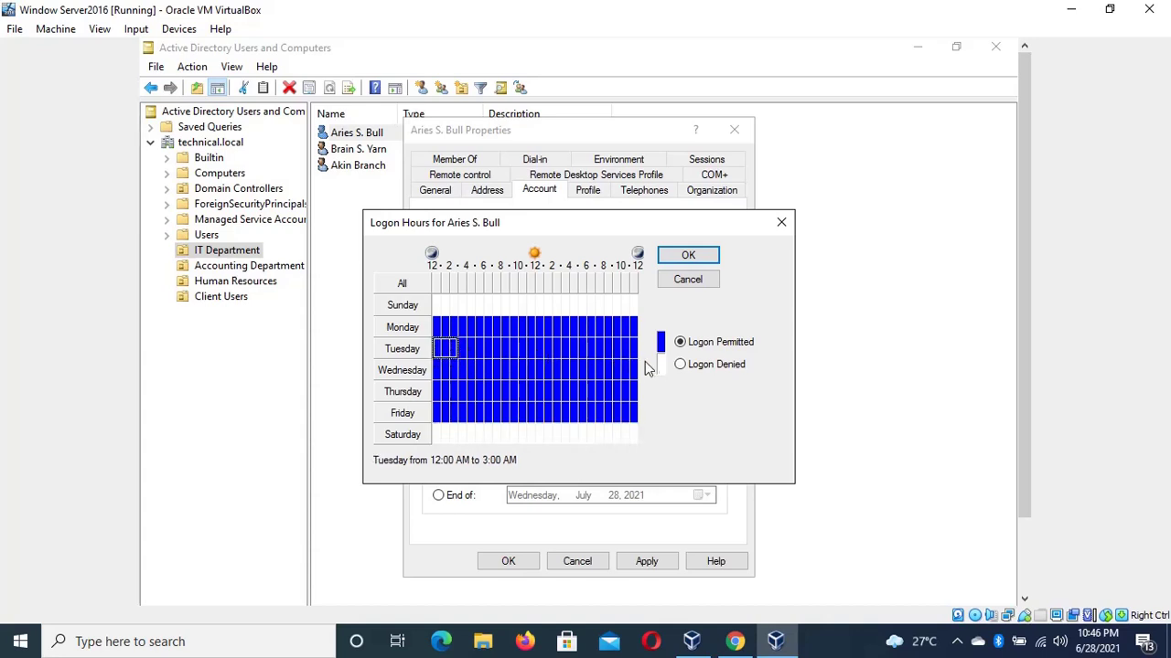
{"action": "left_click", "coordinate": [681, 364]}
{"action": "left_click_drag", "start_coordinate": [439, 334], "coordinate": [475, 337]}
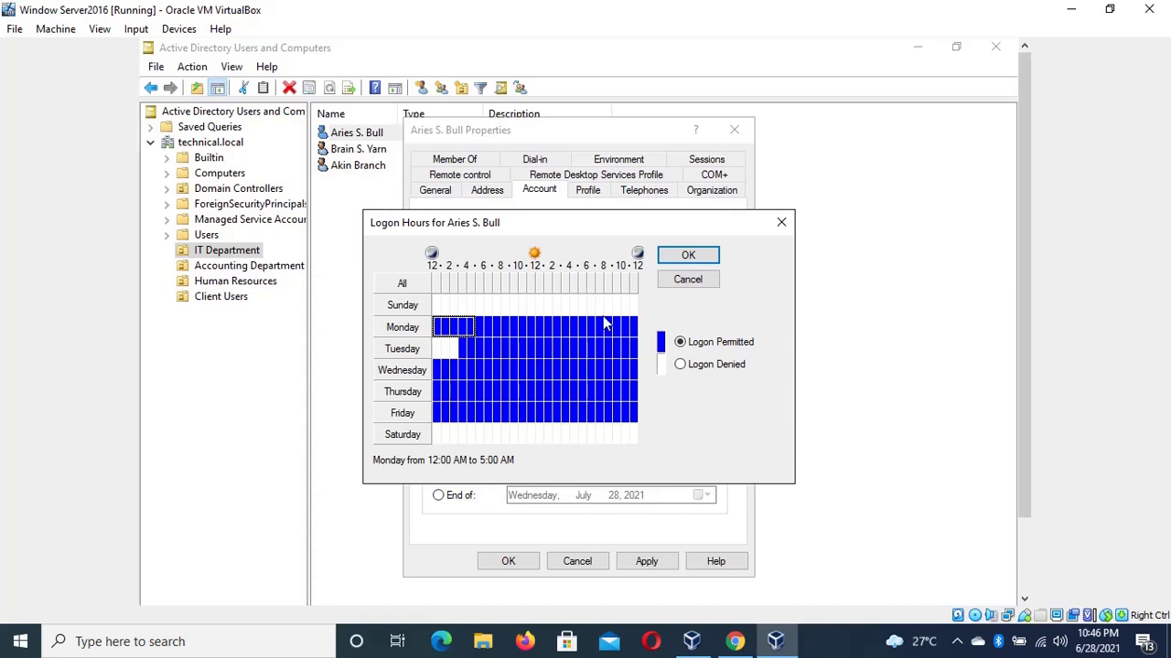
{"action": "left_click", "coordinate": [680, 365]}
{"action": "left_click_drag", "start_coordinate": [466, 329], "coordinate": [463, 421]}
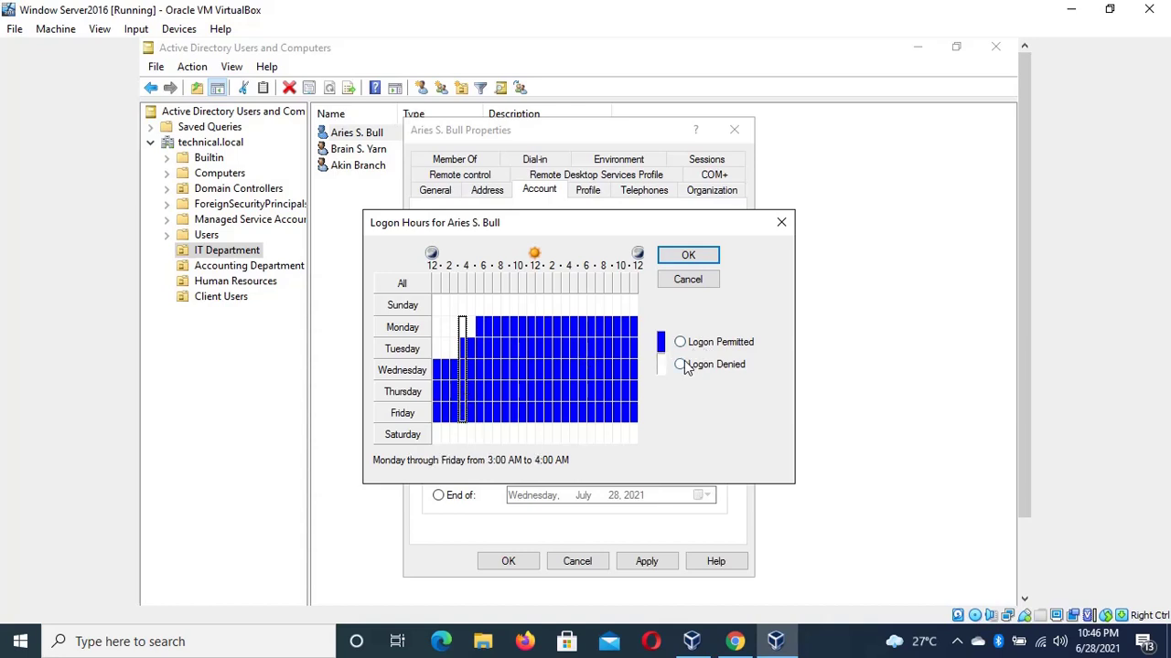
{"action": "left_click", "coordinate": [681, 365]}
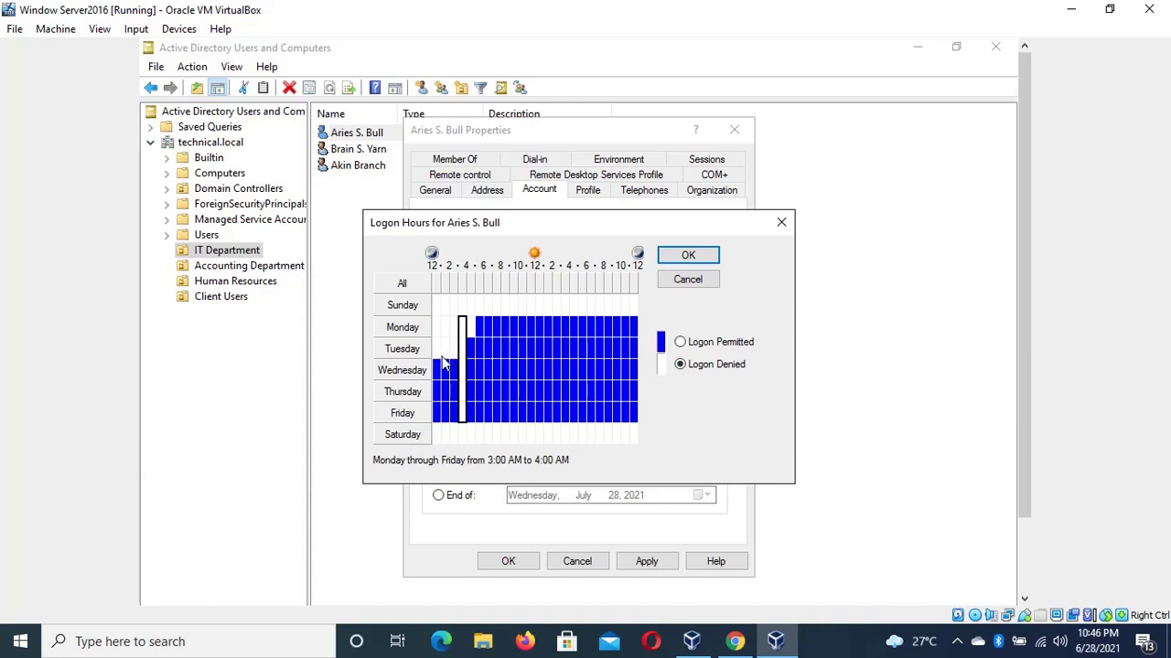
{"action": "left_click_drag", "start_coordinate": [435, 346], "coordinate": [461, 420]}
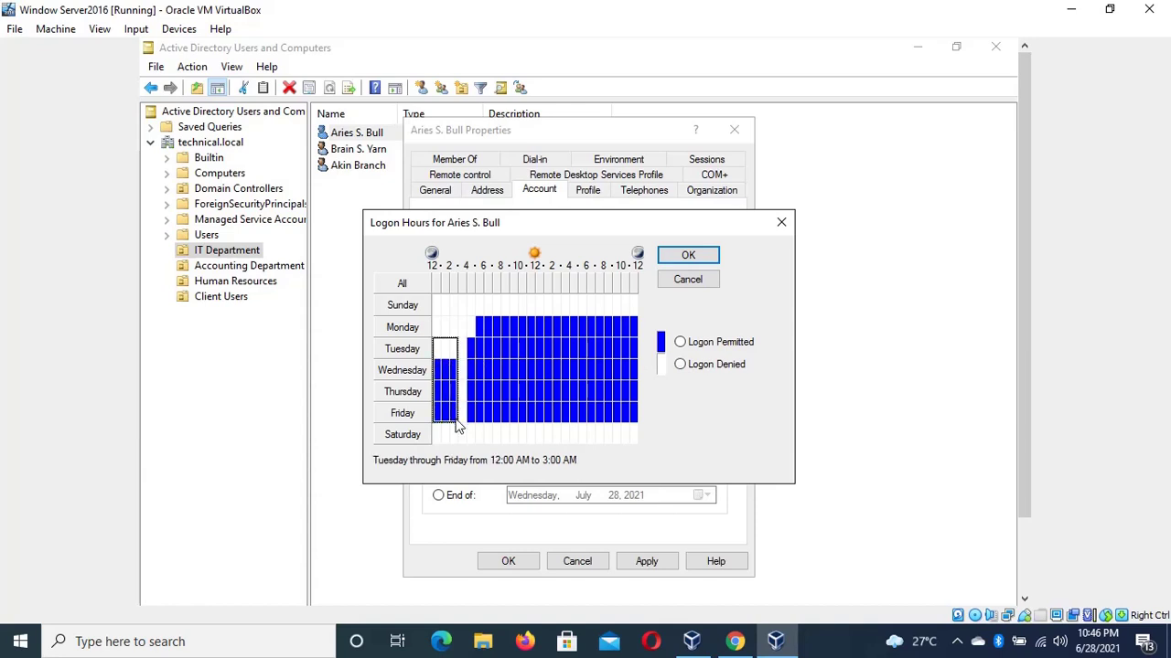
{"action": "left_click", "coordinate": [681, 365]}
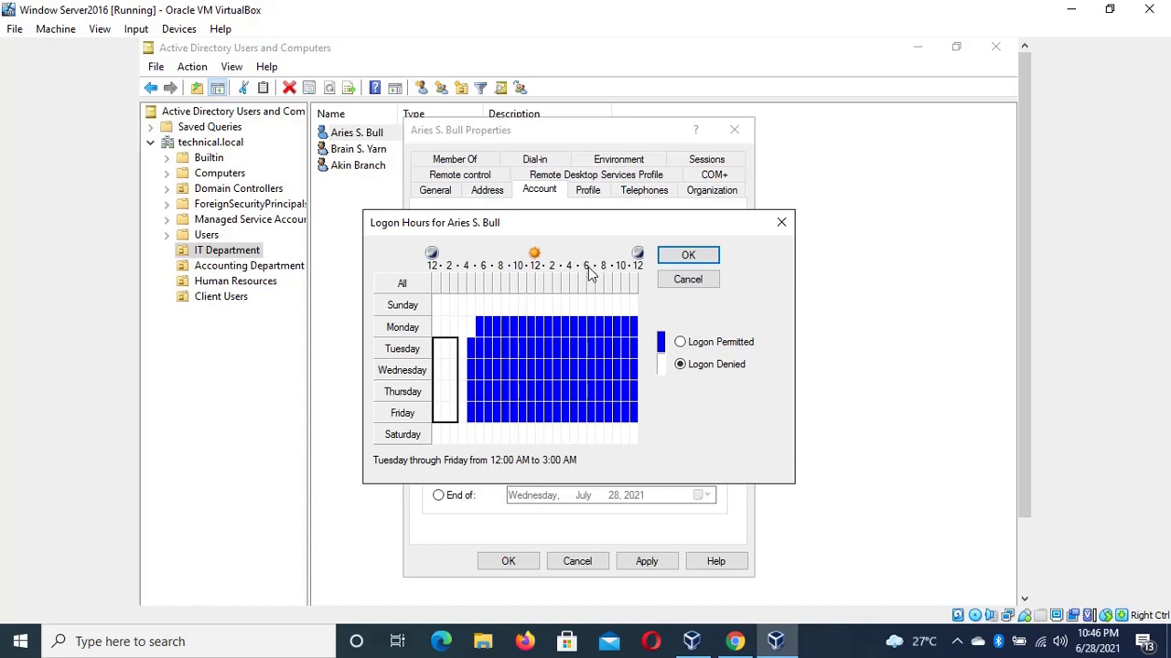
{"action": "left_click_drag", "start_coordinate": [592, 320], "coordinate": [643, 418]}
{"action": "left_click", "coordinate": [680, 365]}
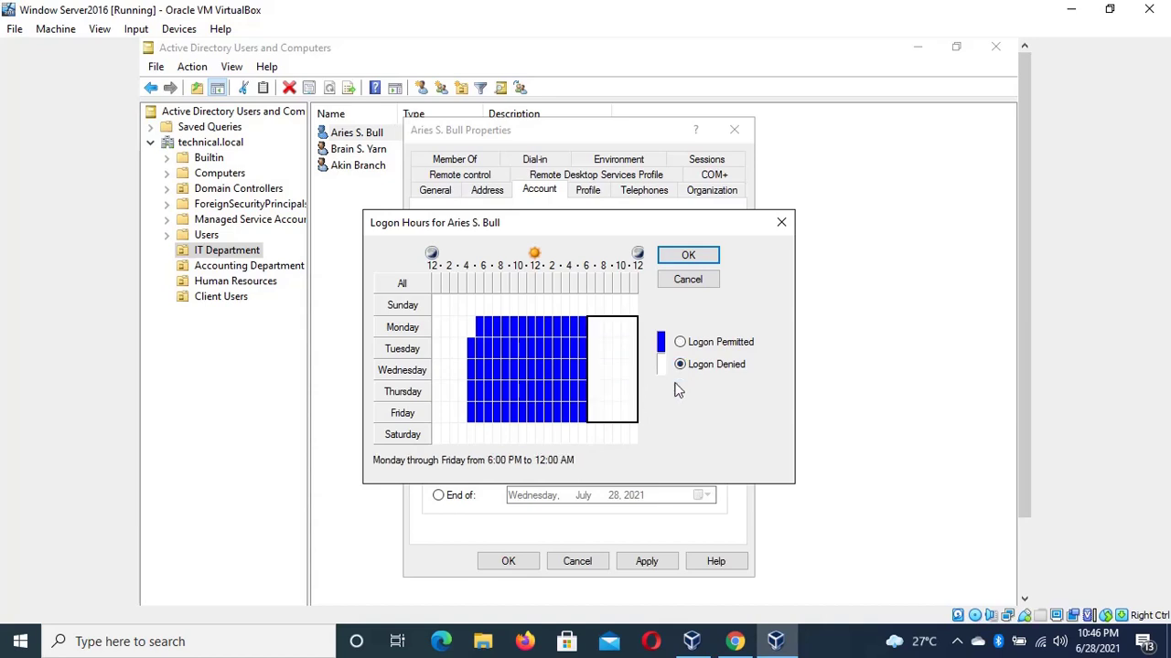
Close Logon Hours without saving, reopen and close it, then bring up Log On To settings
{"action": "left_click", "coordinate": [564, 303]}
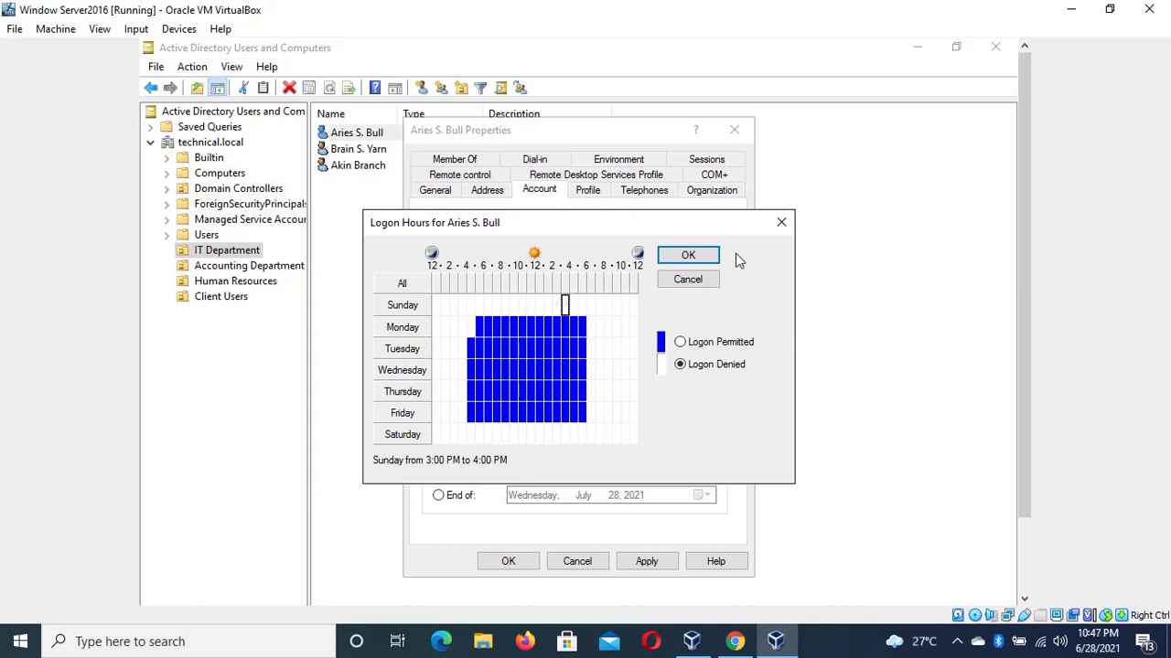
{"action": "left_click", "coordinate": [780, 224]}
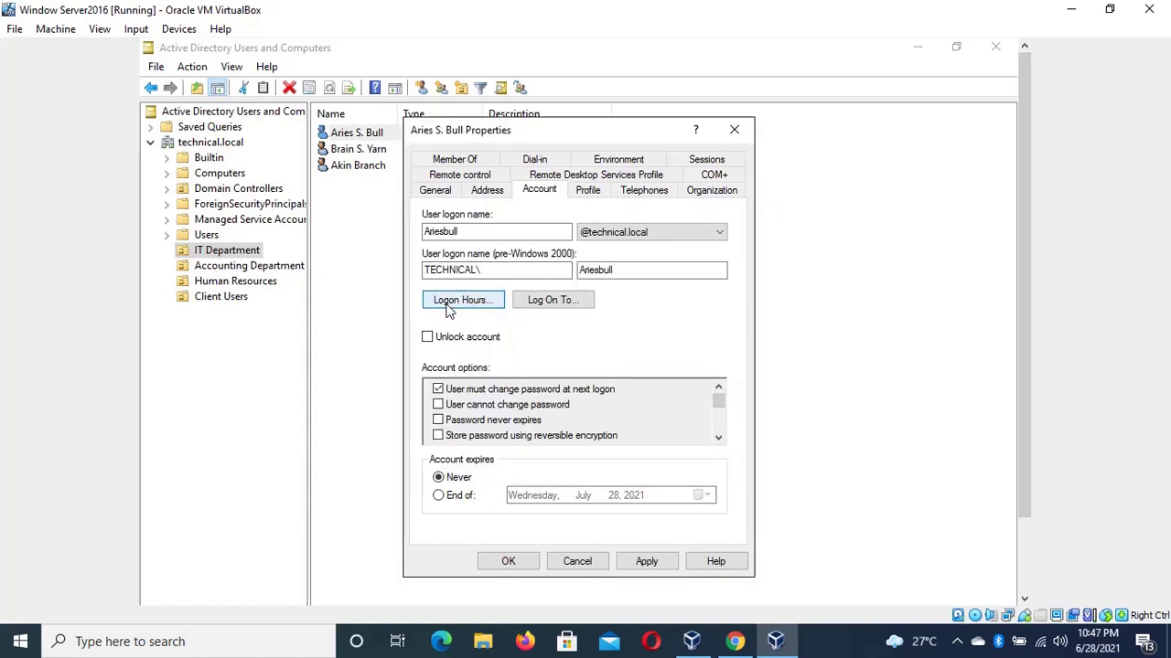
{"action": "left_click", "coordinate": [449, 304]}
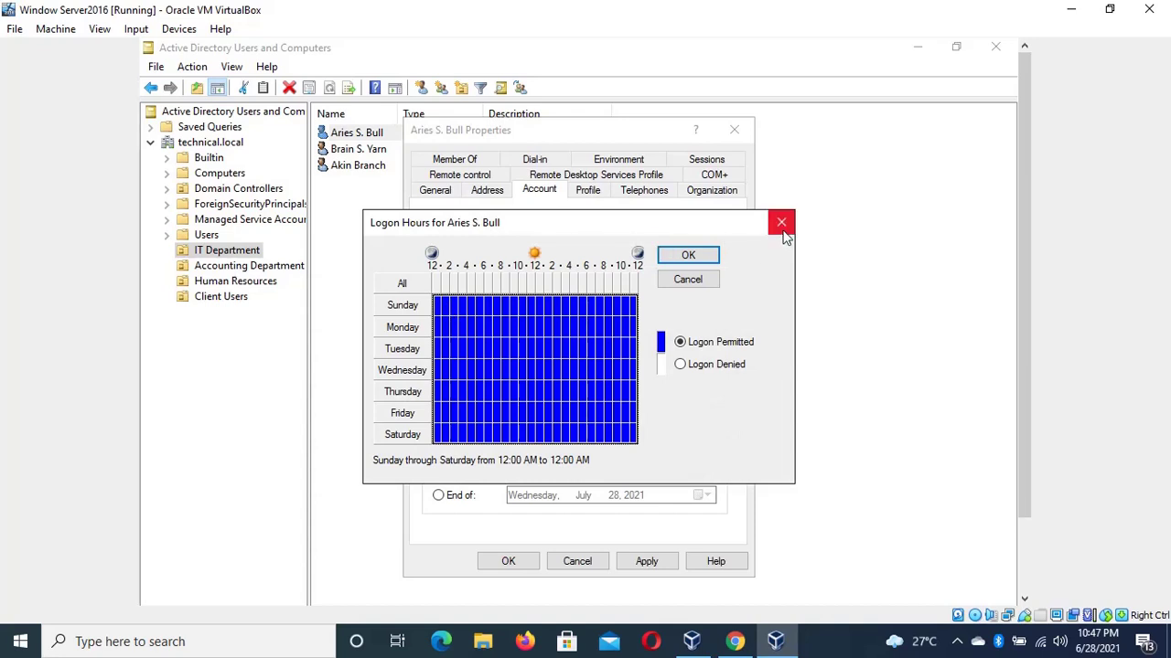
{"action": "left_click", "coordinate": [781, 225]}
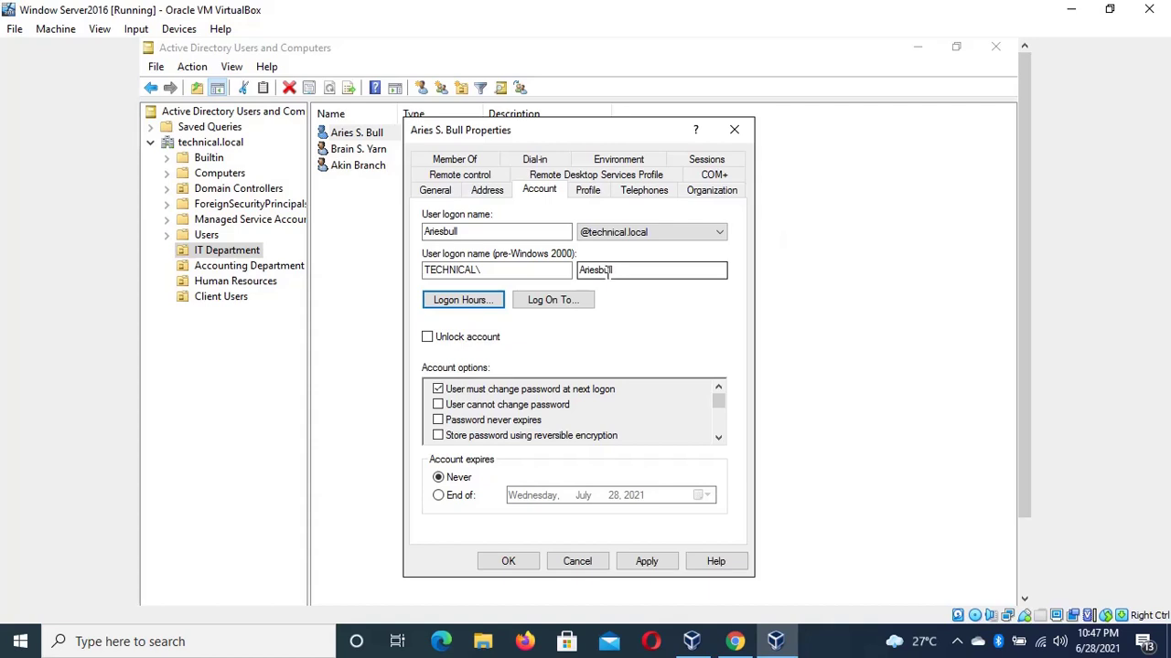
{"action": "left_click", "coordinate": [553, 300]}
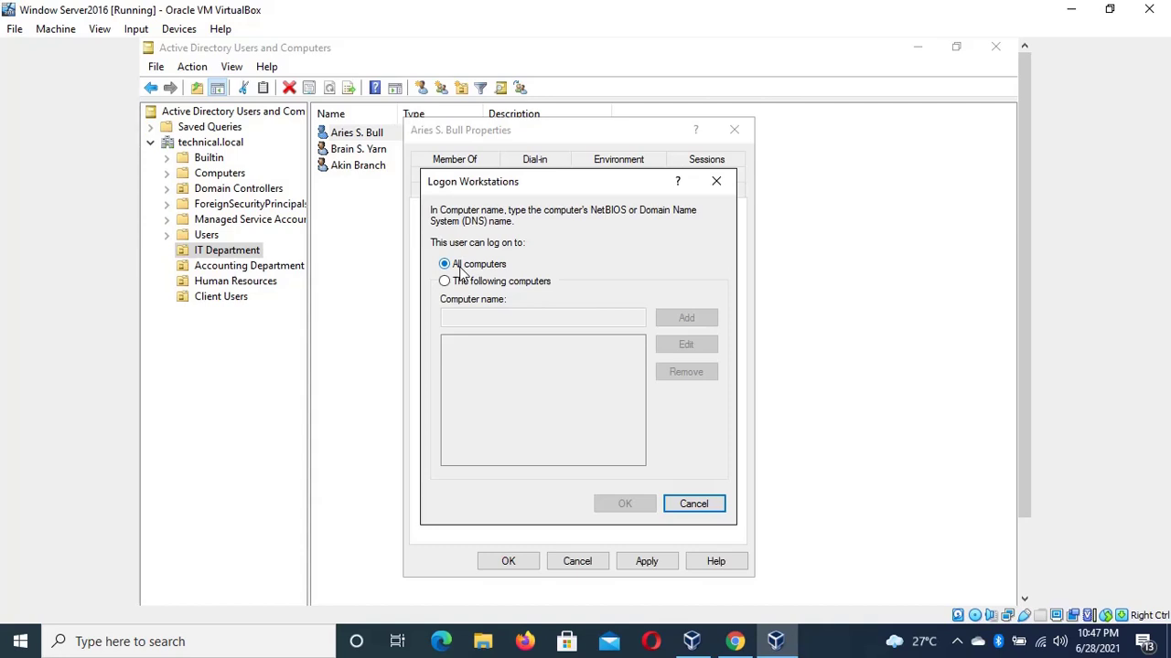
Abandon the specific-computers restriction, glance at the Organization tab, and close the user's properties
{"action": "left_click", "coordinate": [455, 282]}
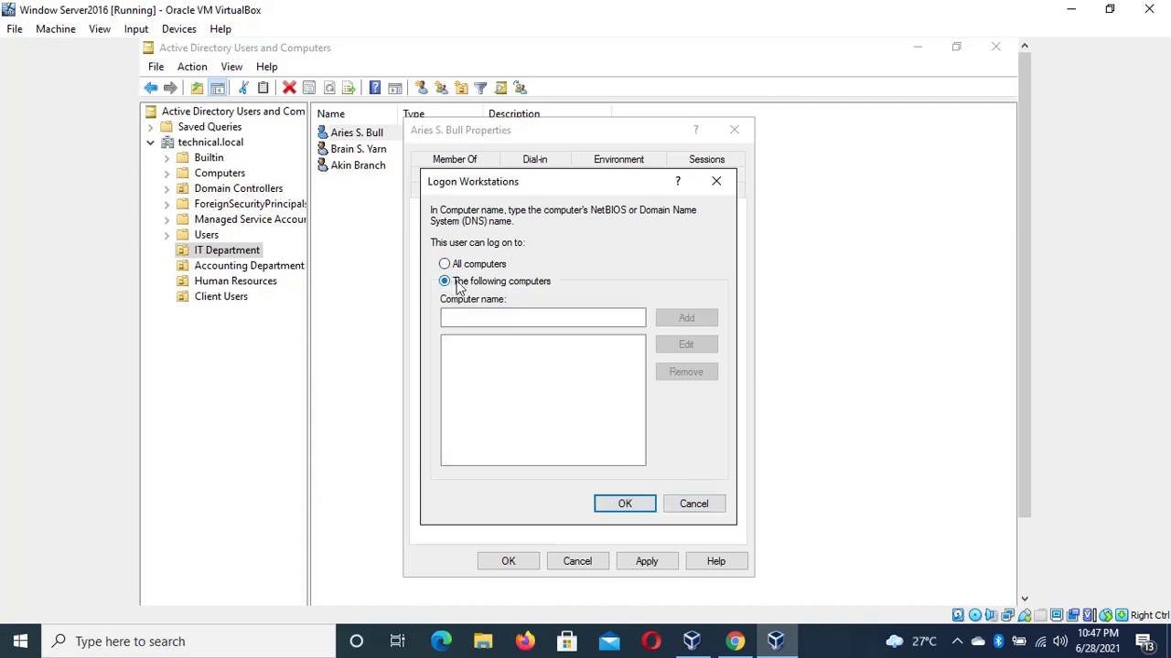
{"action": "left_click", "coordinate": [595, 320]}
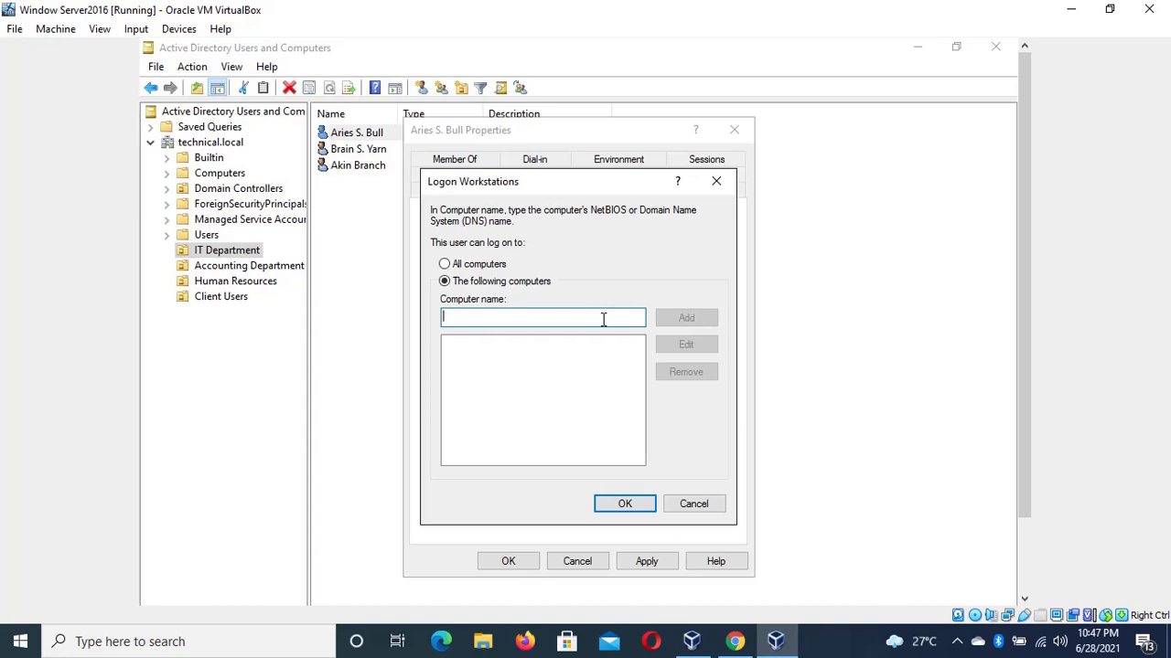
{"action": "left_click", "coordinate": [693, 504]}
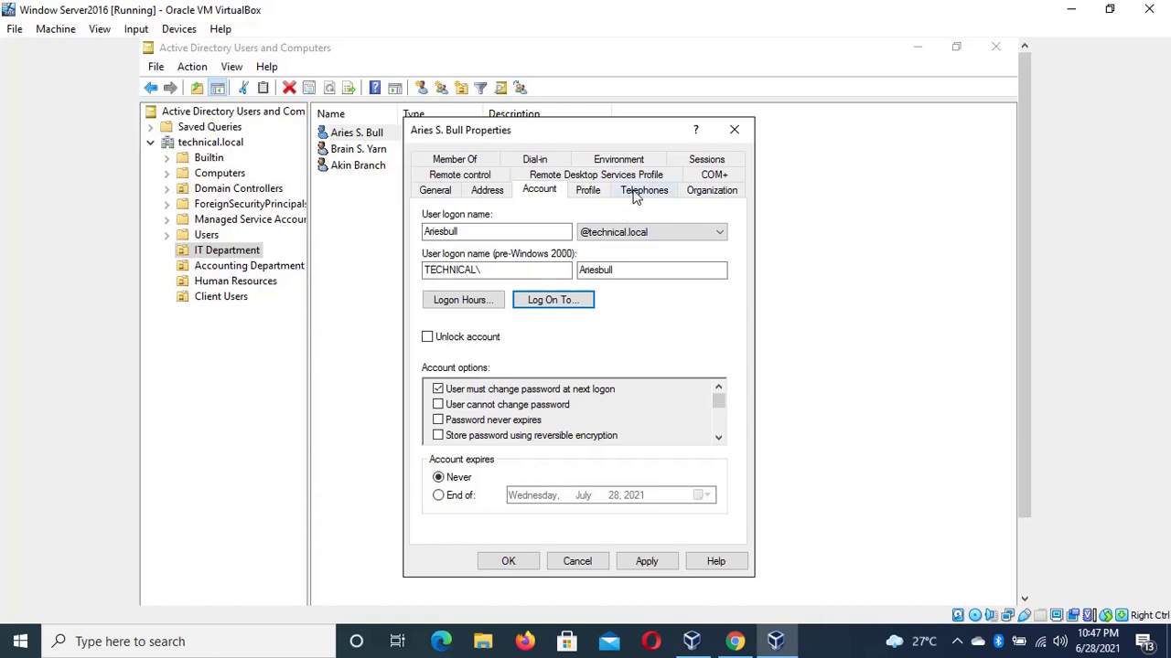
{"action": "left_click", "coordinate": [699, 194]}
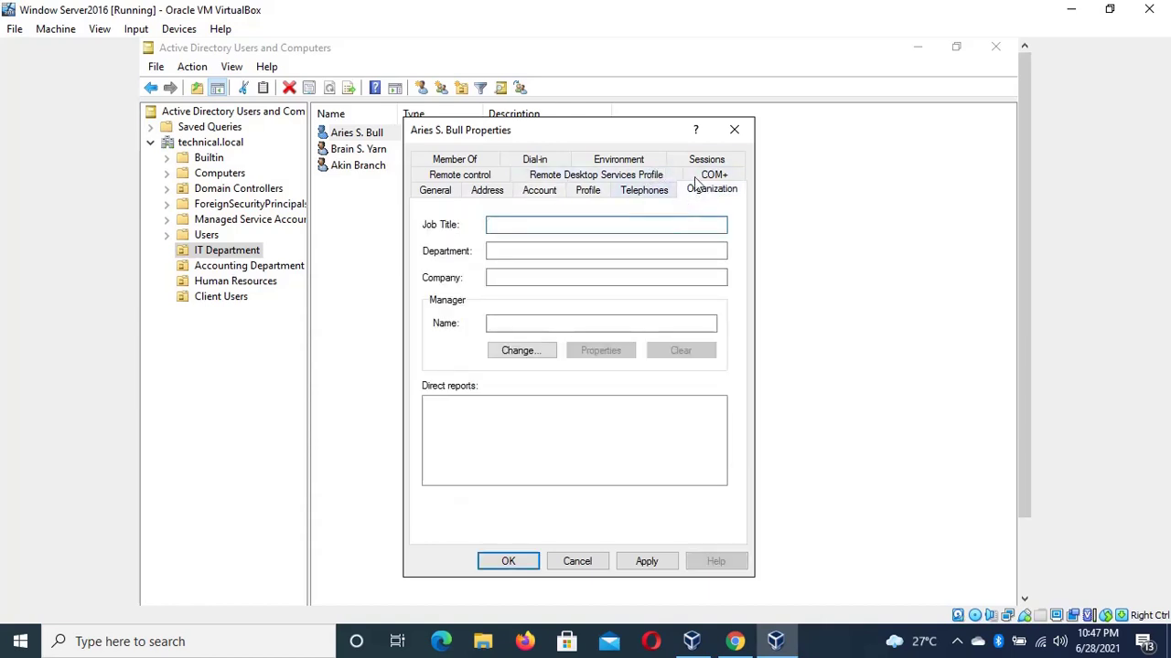
{"action": "left_click", "coordinate": [740, 134]}
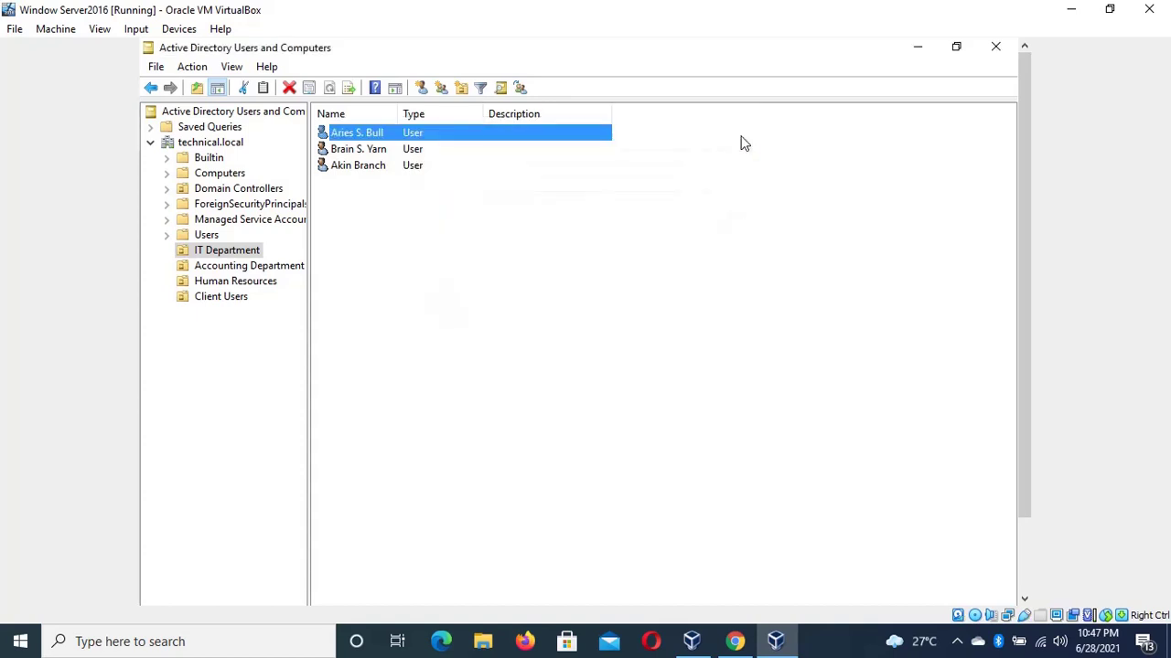
Start a new user in the IT Department unit and enter the first name
{"action": "right_click", "coordinate": [250, 258]}
{"action": "mouse_move", "coordinate": [332, 329]}
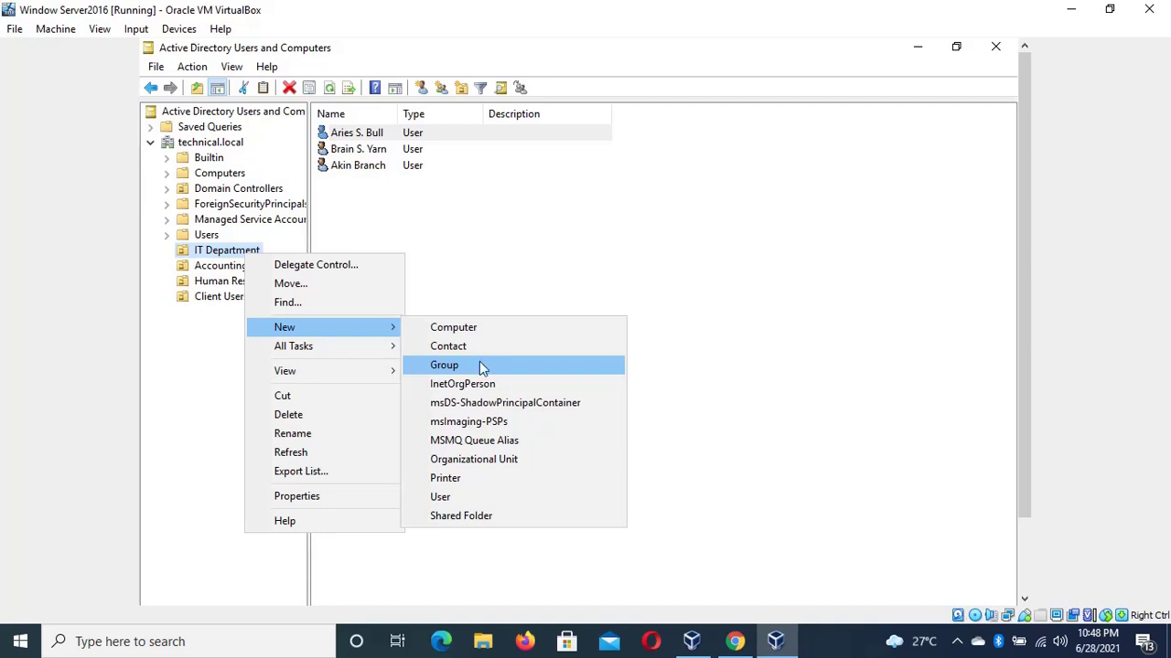
{"action": "left_click", "coordinate": [464, 494]}
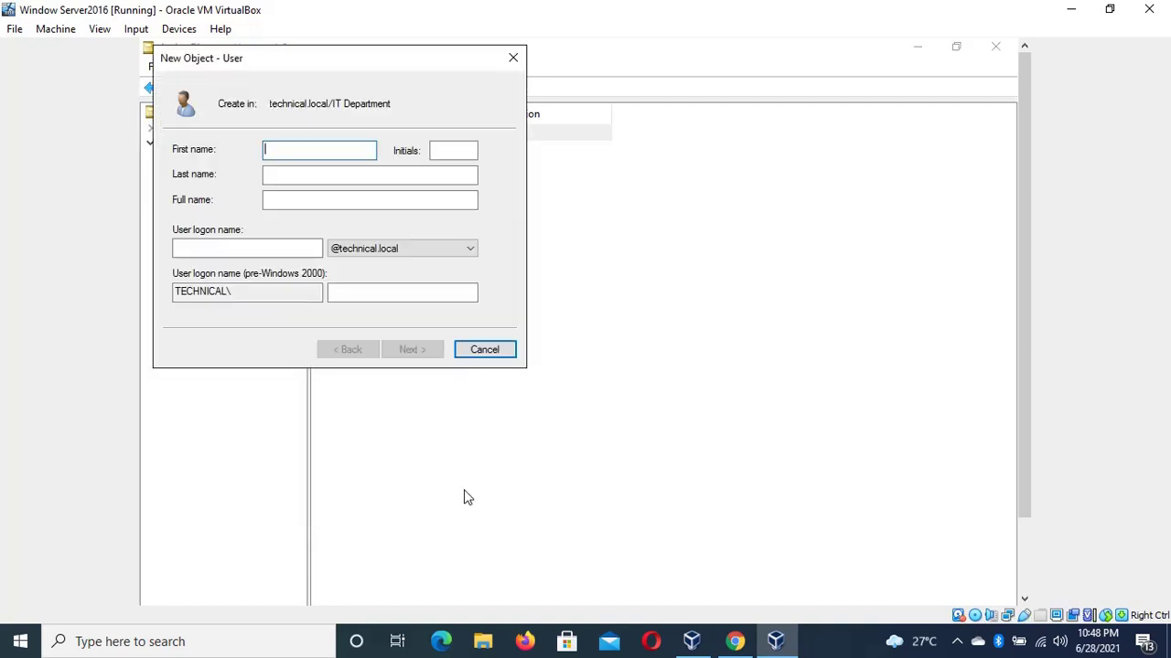
{"action": "type", "text": "sodis"}
{"action": "key", "text": "BackSpace"}
{"action": "key", "text": "BackSpace"}
{"action": "key", "text": "BackSpace"}
{"action": "key", "text": "BackSpace"}
{"action": "key", "text": "BackSpace"}
{"action": "type", "text": "Test"}
{"action": "key", "text": "BackSpace"}
{"action": "key", "text": "BackSpace"}
{"action": "key", "text": "BackSpace"}
{"action": "key", "text": "BackSpace"}
{"action": "type", "text": "SOdi"}
{"action": "key", "text": "BackSpace"}
{"action": "key", "text": "BackSpace"}
{"action": "key", "text": "BackSpace"}
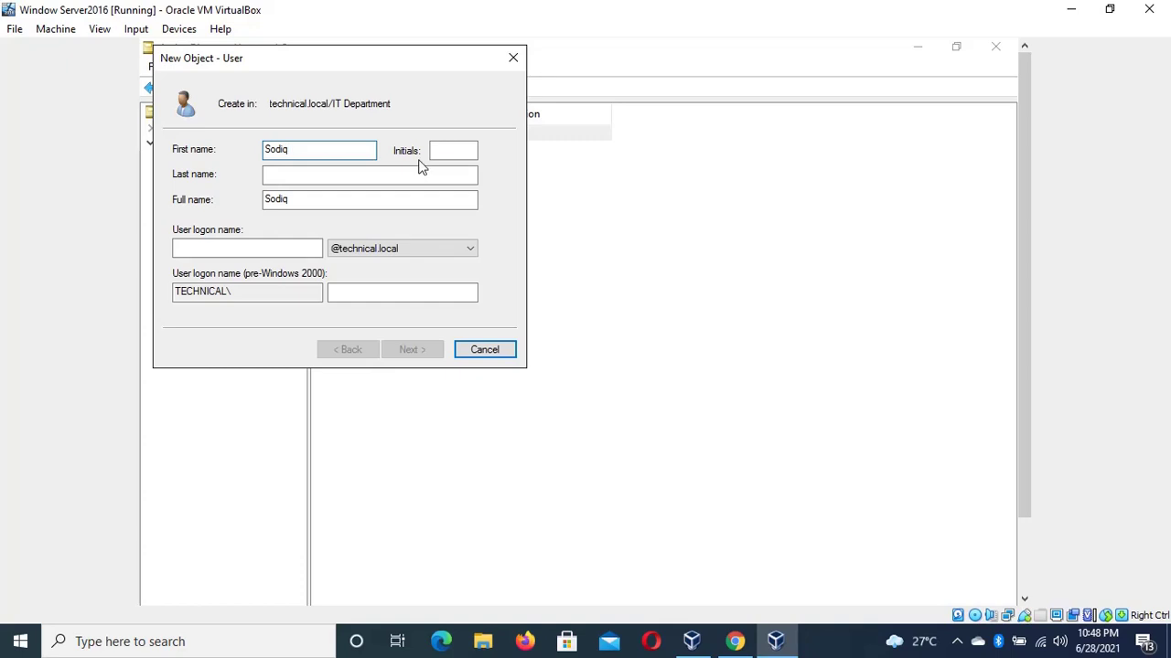
Fill in the middle initial, last name and a test logon name, then continue
{"action": "left_click", "coordinate": [442, 152]}
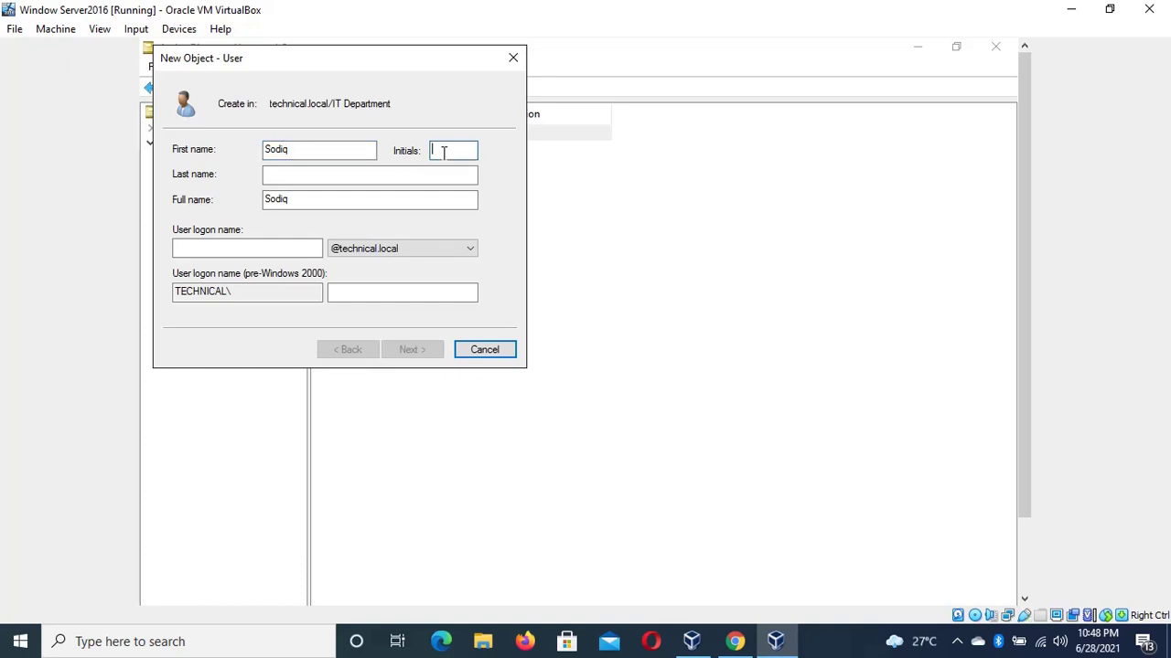
{"action": "type", "text": "S"}
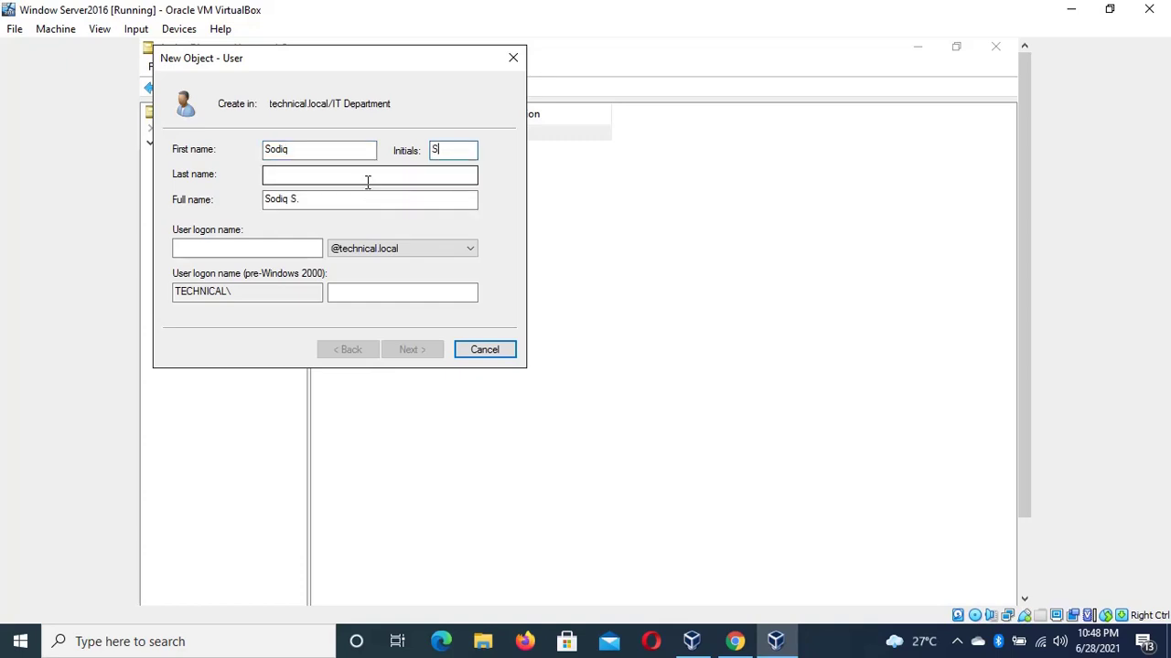
{"action": "left_click", "coordinate": [365, 176]}
{"action": "type", "text": "Ba"}
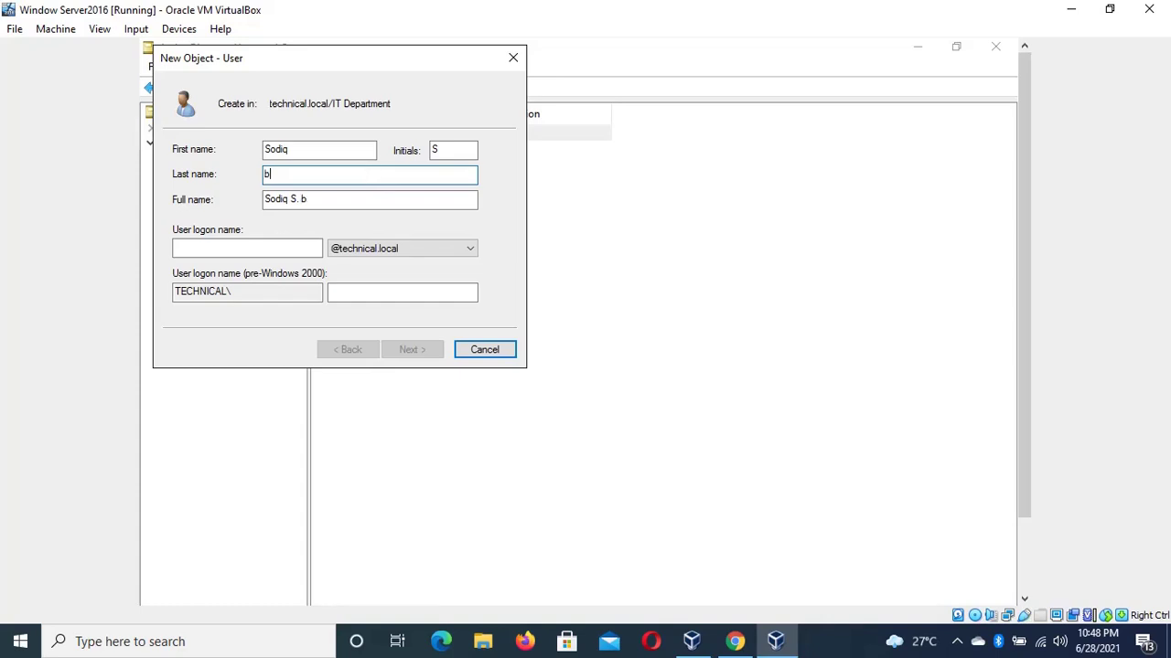
{"action": "key", "text": "BackSpace"}
{"action": "key", "text": "BackSpace"}
{"action": "type", "text": "Babb"}
{"action": "left_click", "coordinate": [270, 247]}
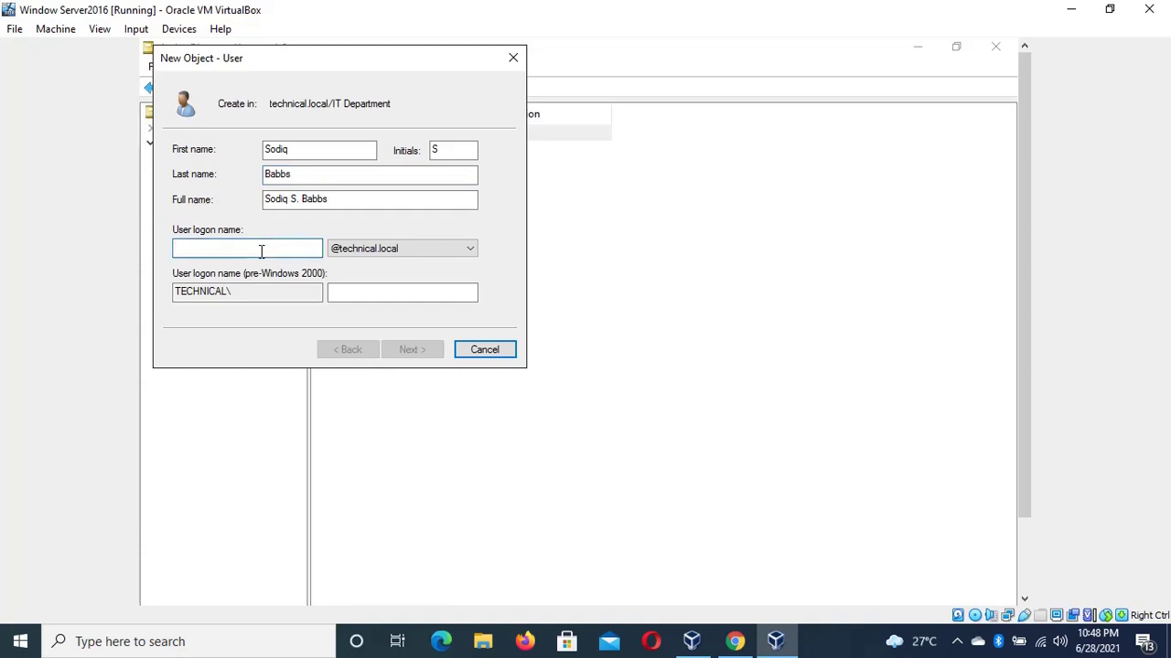
{"action": "type", "text": "l"}
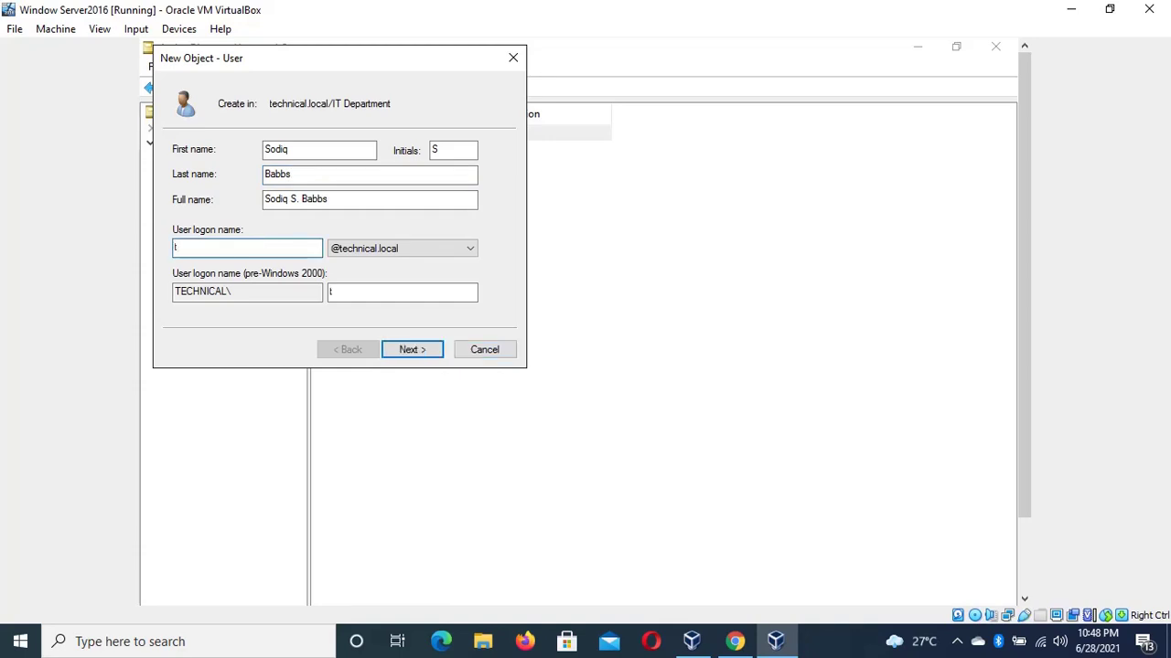
{"action": "key", "text": "BackSpace"}
{"action": "type", "text": "testuser"}
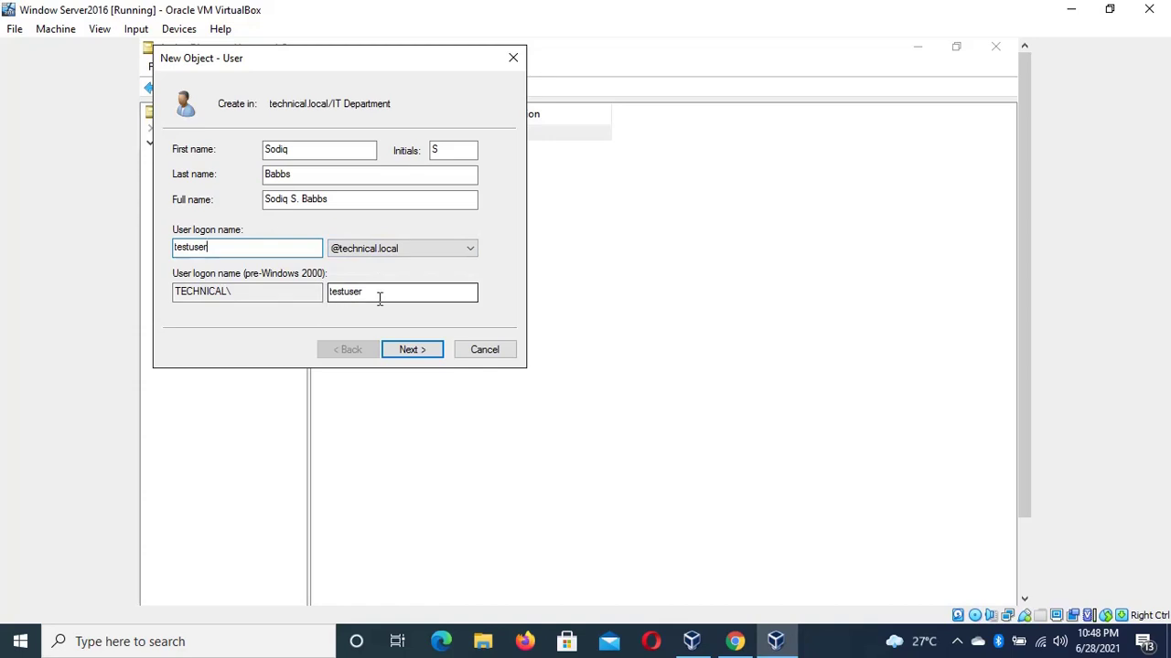
{"action": "left_click", "coordinate": [411, 350]}
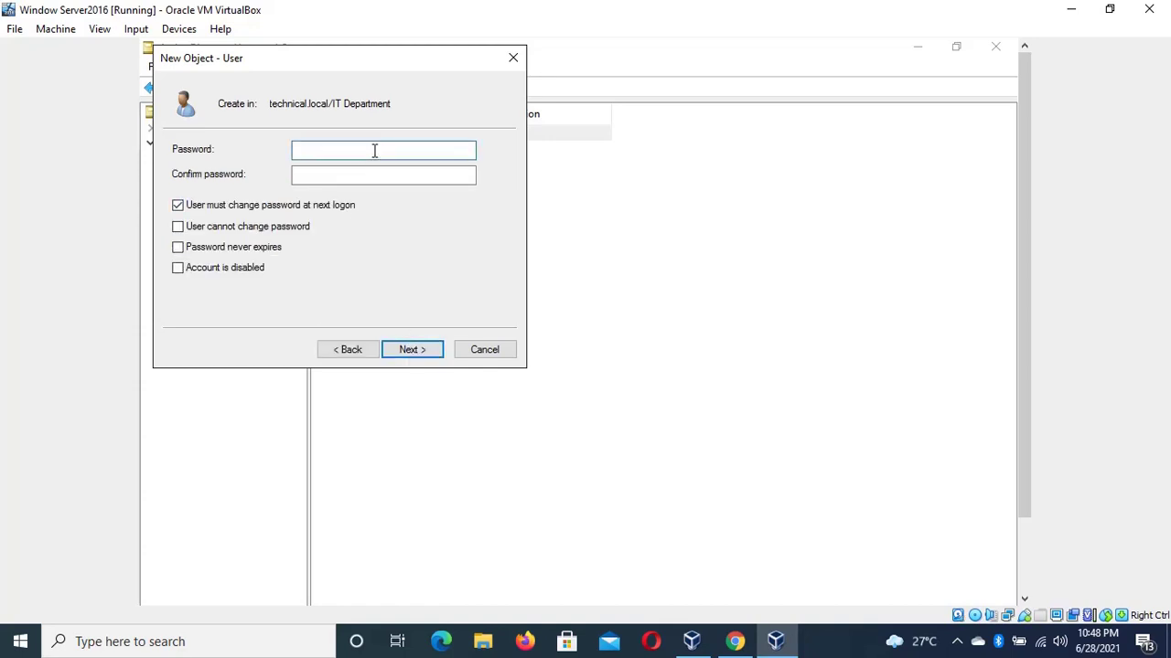
Set and confirm the password, mark it never to expire, and finish creating the user
{"action": "type", "text": "P@ssw0rd1"}
{"action": "left_click", "coordinate": [294, 174]}
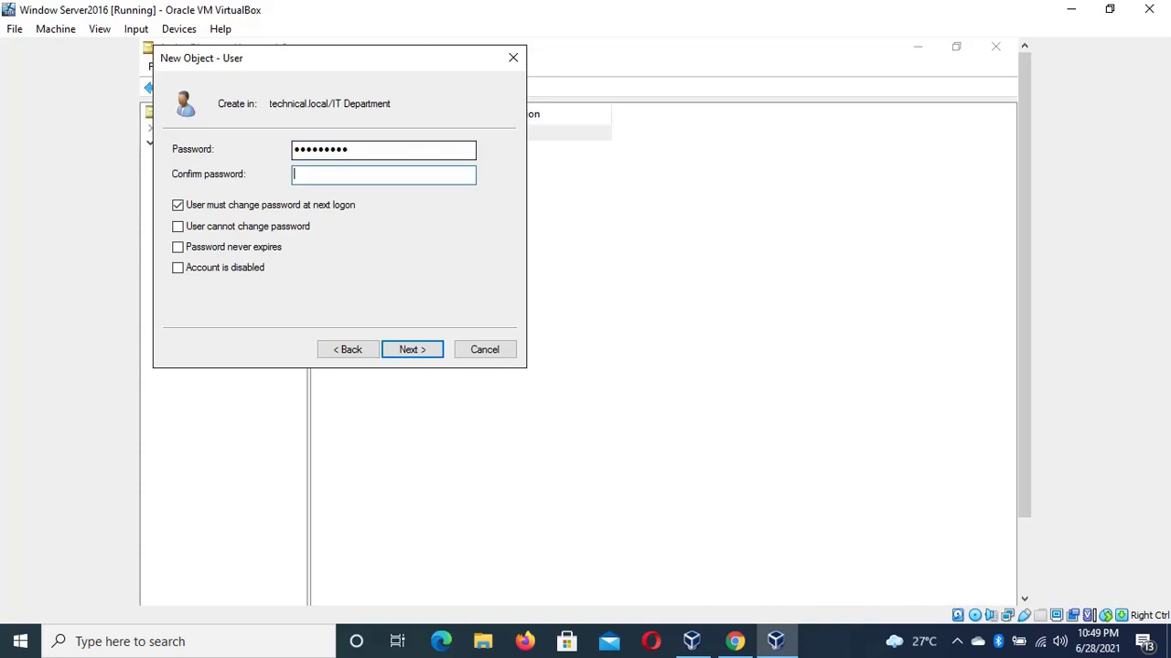
{"action": "type", "text": "P@ssw0rd1"}
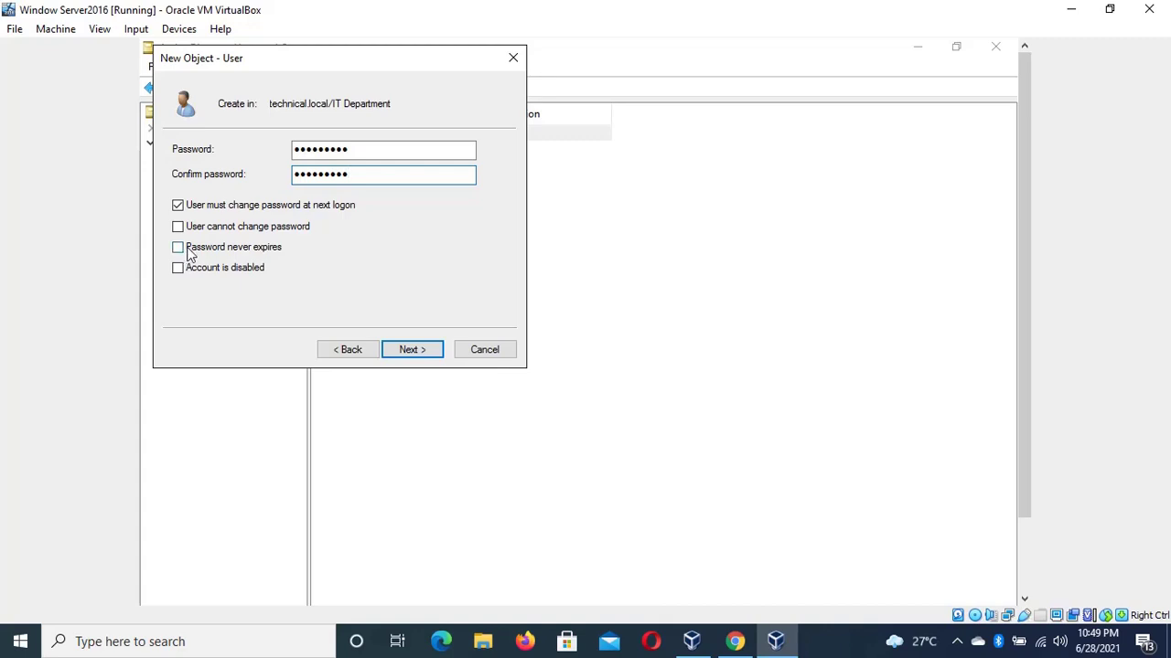
{"action": "left_click", "coordinate": [179, 249]}
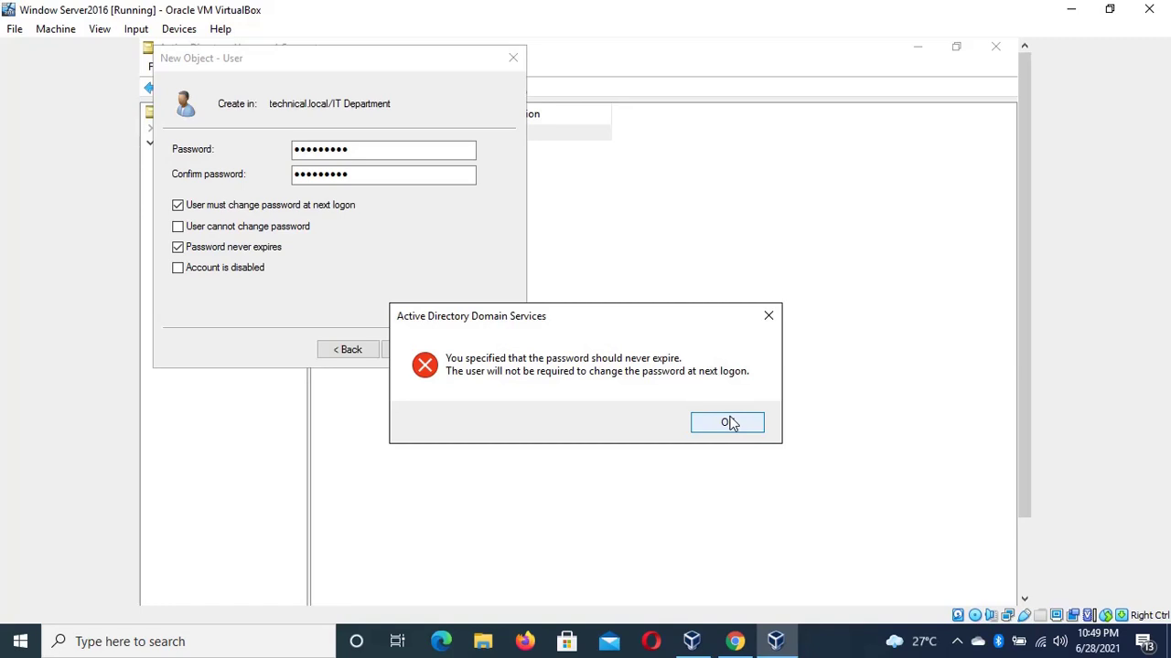
{"action": "left_click", "coordinate": [728, 424]}
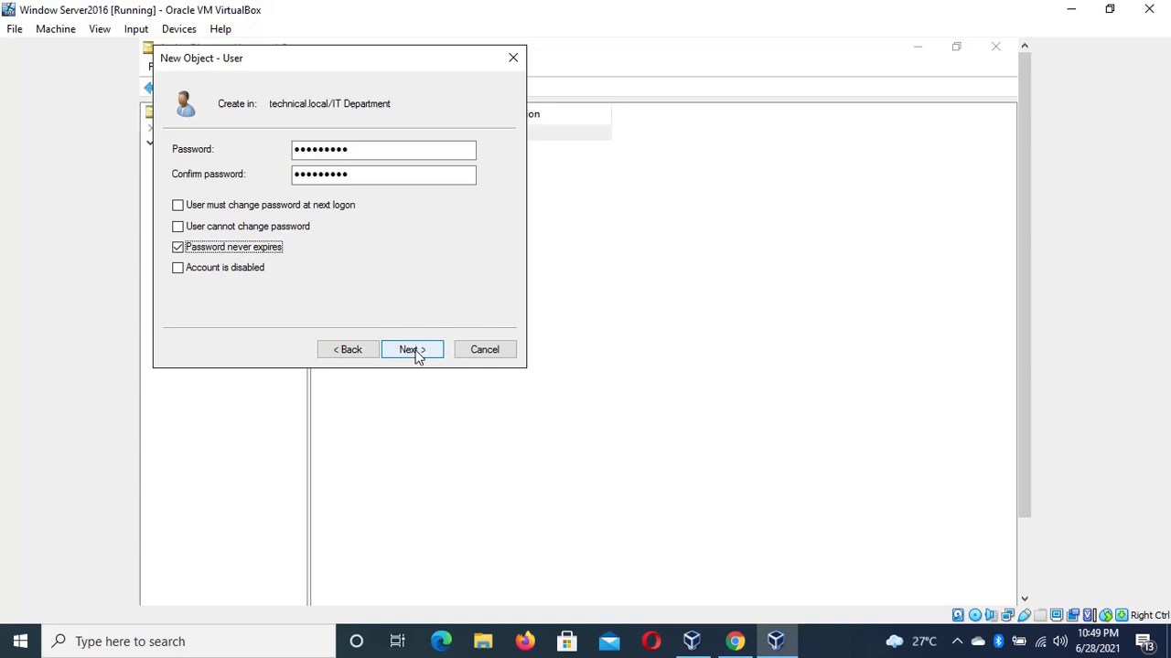
{"action": "left_click", "coordinate": [412, 350]}
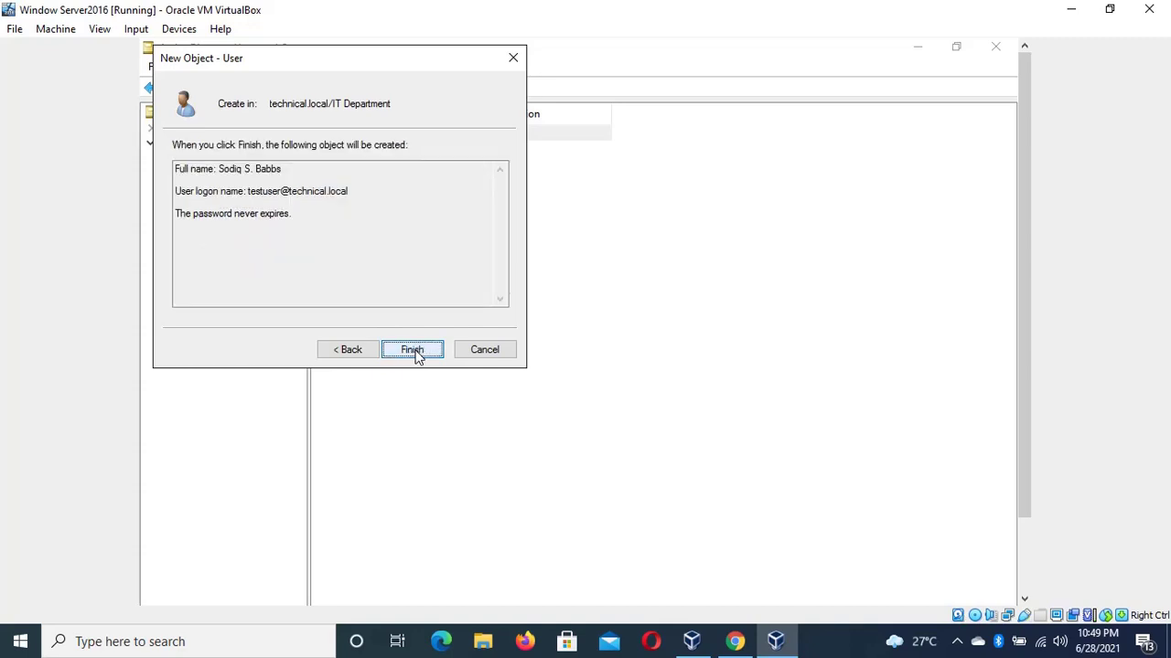
{"action": "left_click", "coordinate": [412, 350]}
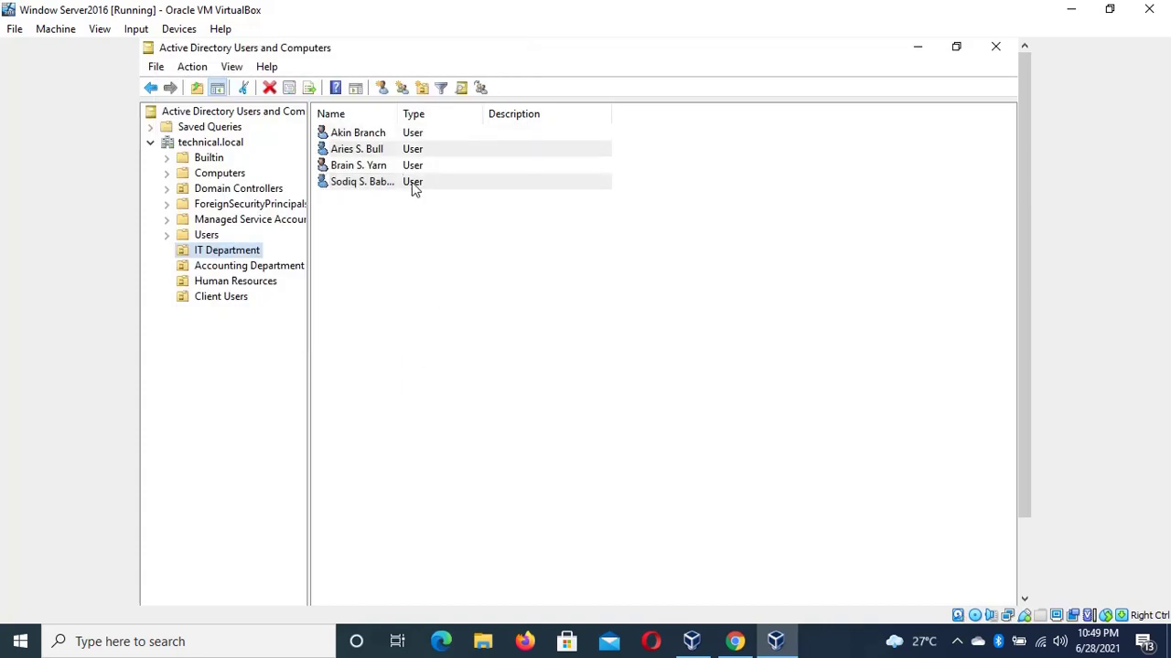
Show the new user's Account tab settings and select the pre-Windows 2000 logon name
{"action": "double_click", "coordinate": [379, 187]}
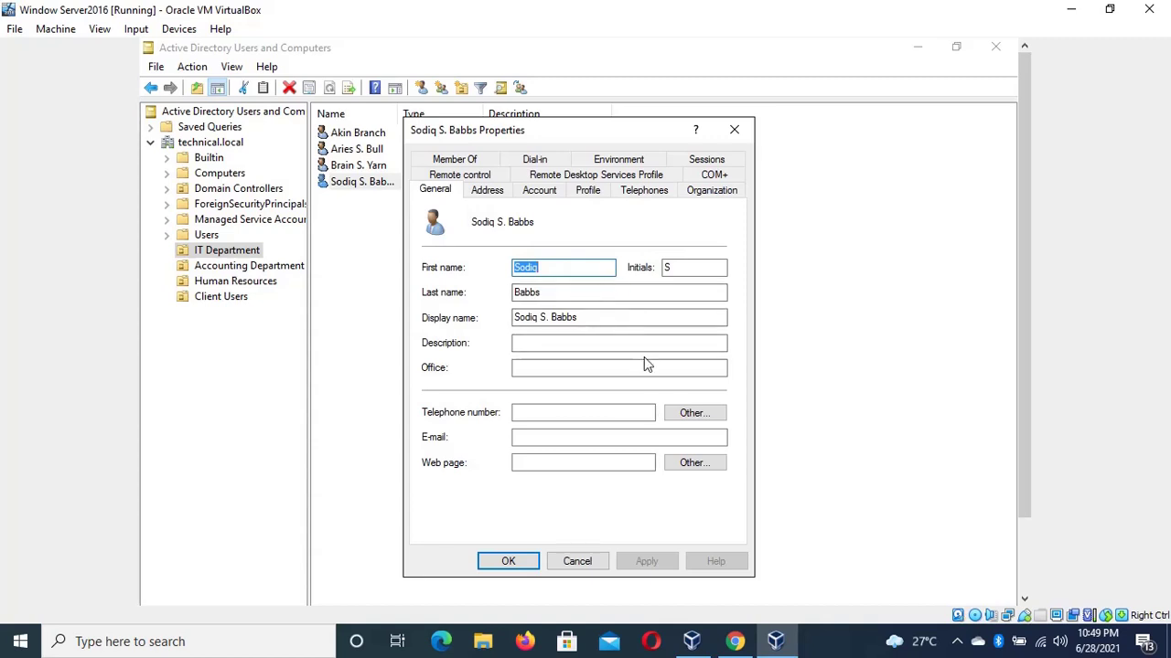
{"action": "left_click", "coordinate": [536, 192]}
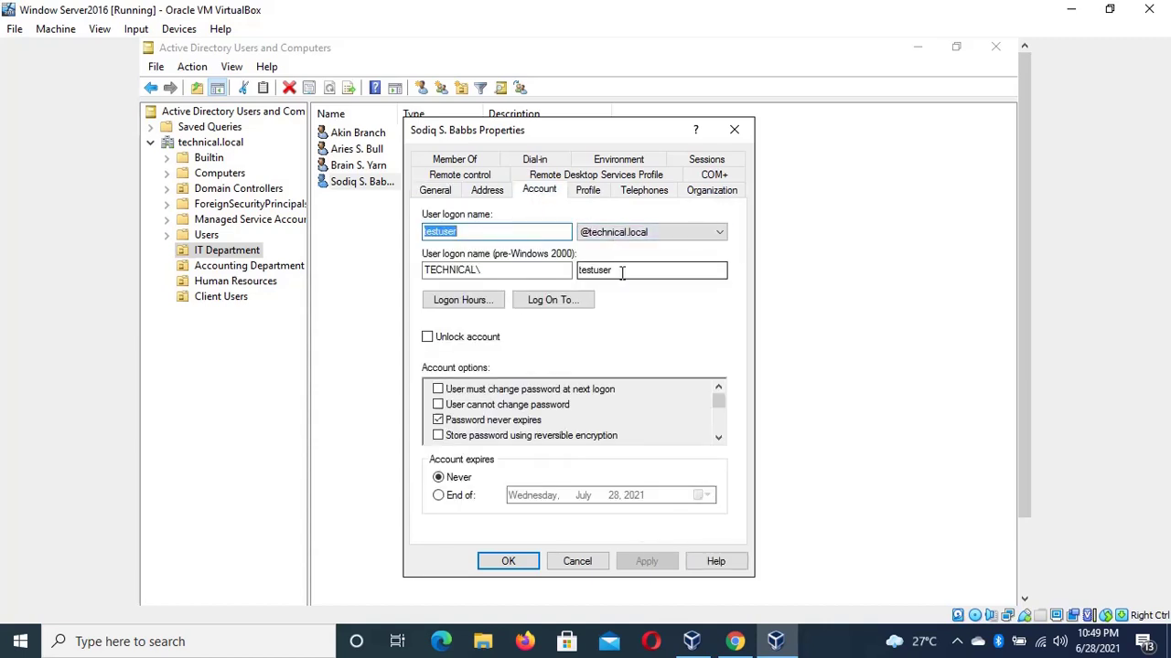
{"action": "left_click_drag", "start_coordinate": [617, 272], "coordinate": [576, 277]}
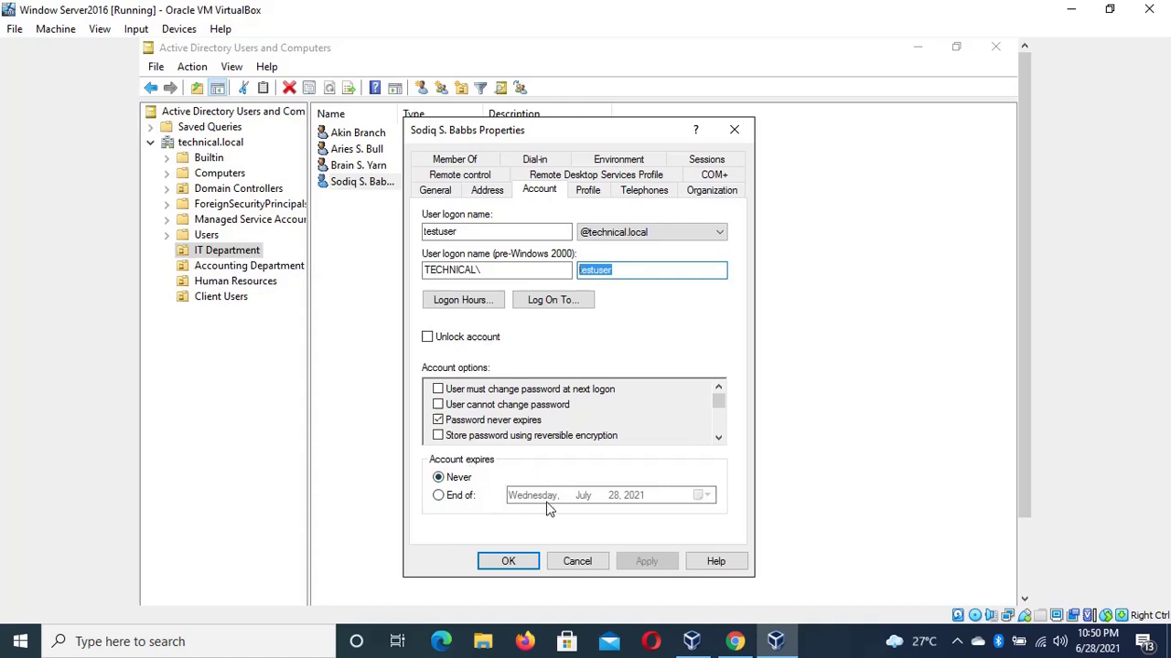
Set the account to expire at the end of July 1, 2021 and apply the change
{"action": "left_click", "coordinate": [438, 495]}
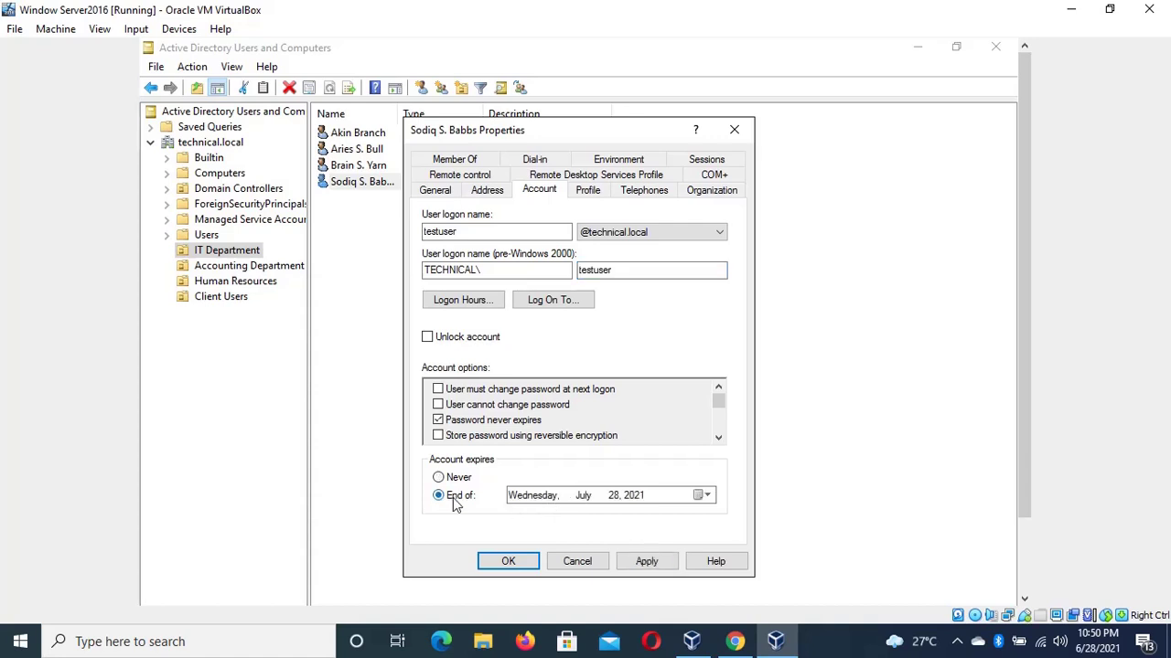
{"action": "left_click", "coordinate": [706, 495]}
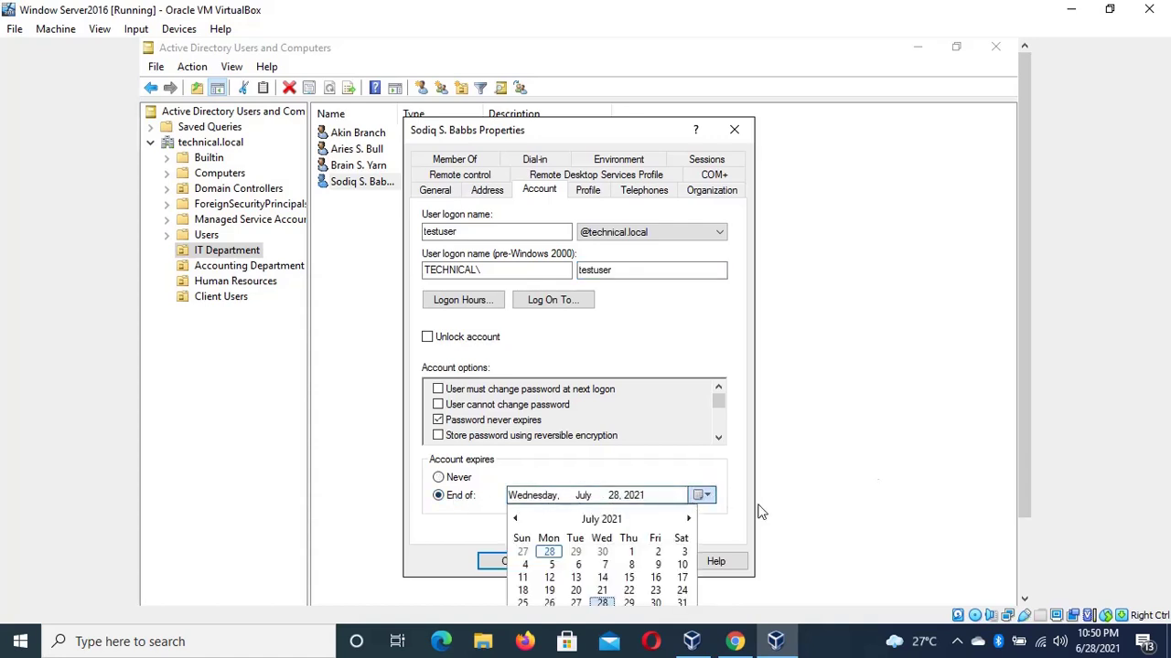
{"action": "scroll", "coordinate": [1023, 463], "scroll_direction": "down", "scroll_amount": 1}
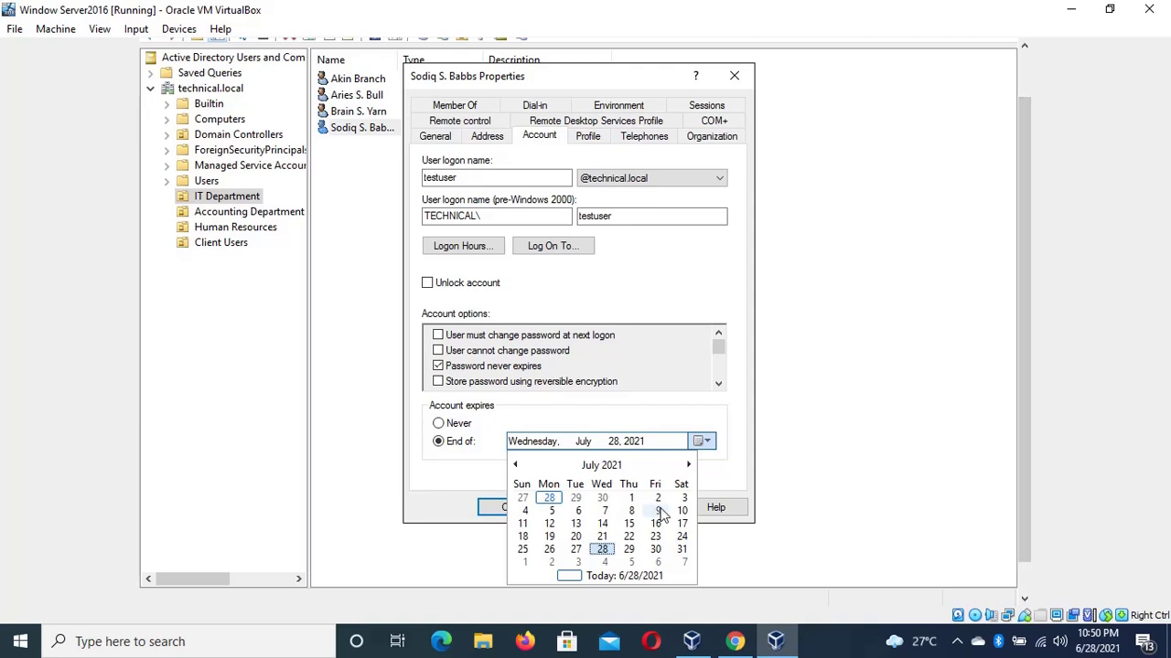
{"action": "left_click", "coordinate": [575, 498]}
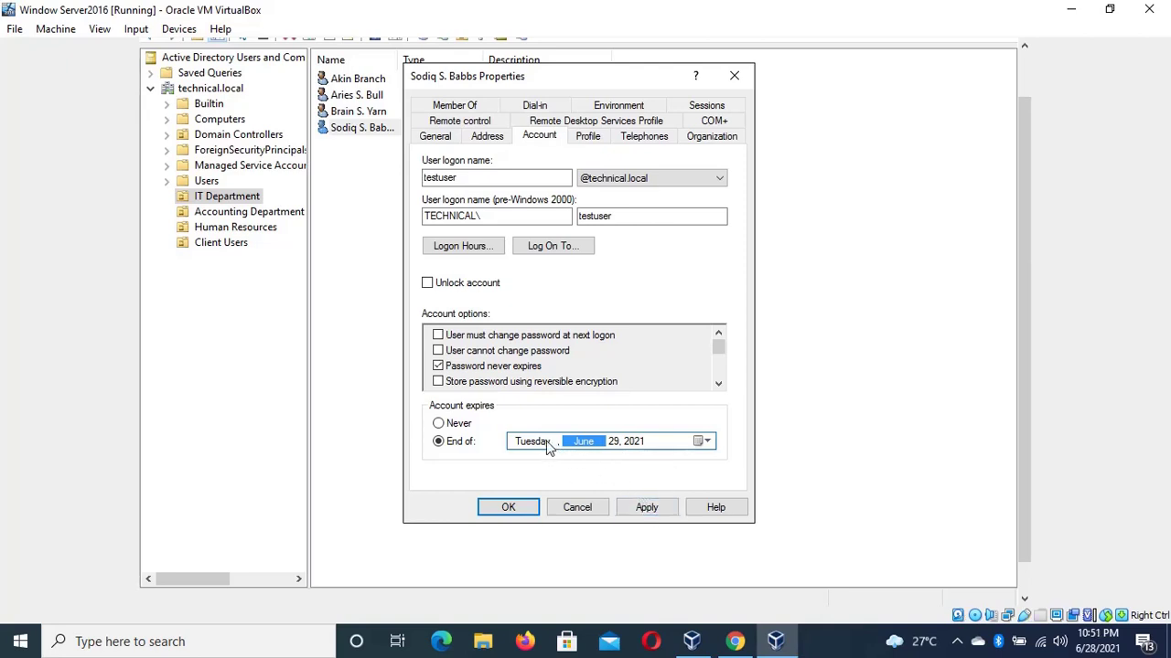
{"action": "left_click", "coordinate": [702, 441]}
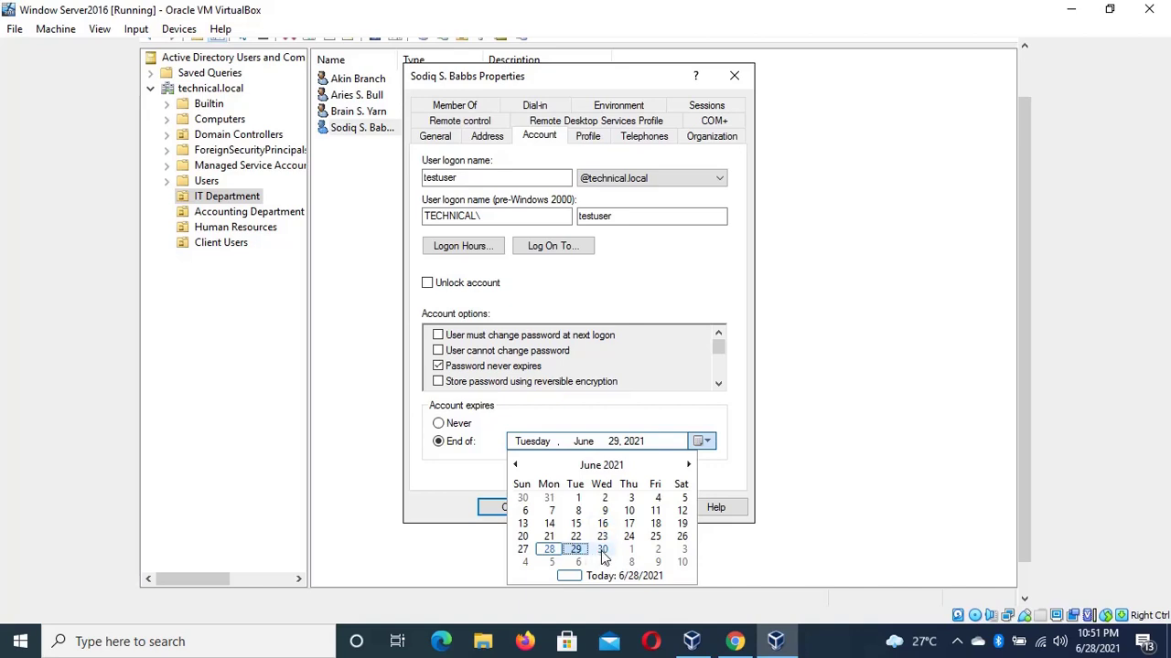
{"action": "left_click", "coordinate": [629, 549]}
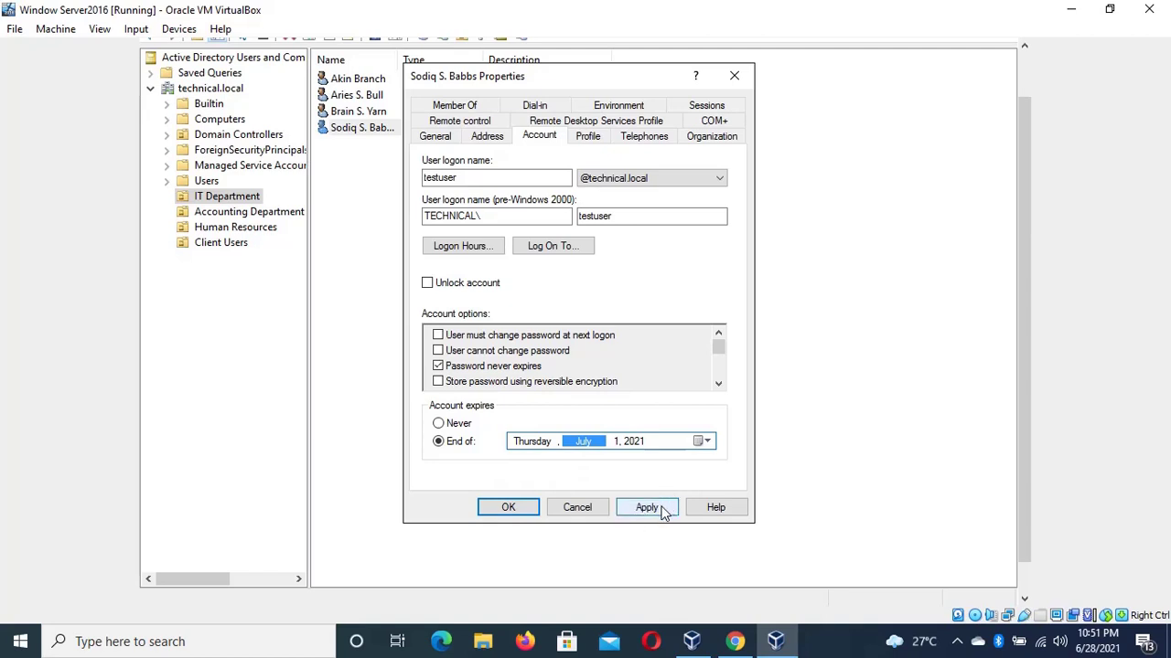
{"action": "left_click", "coordinate": [648, 507]}
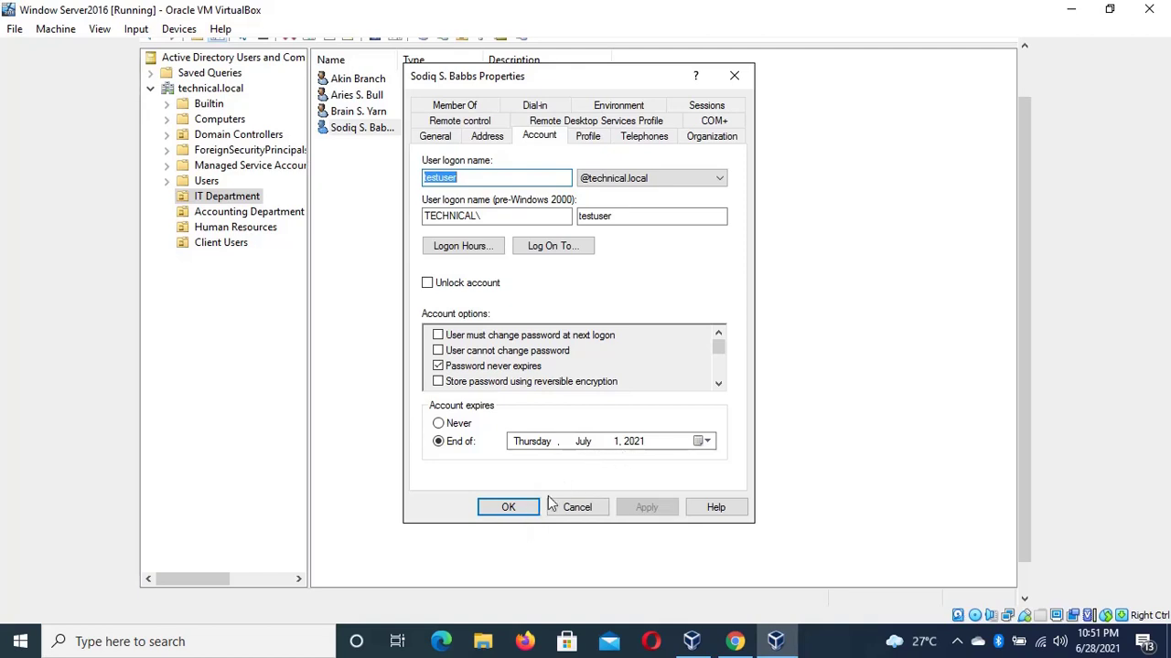
{"action": "left_click", "coordinate": [509, 508]}
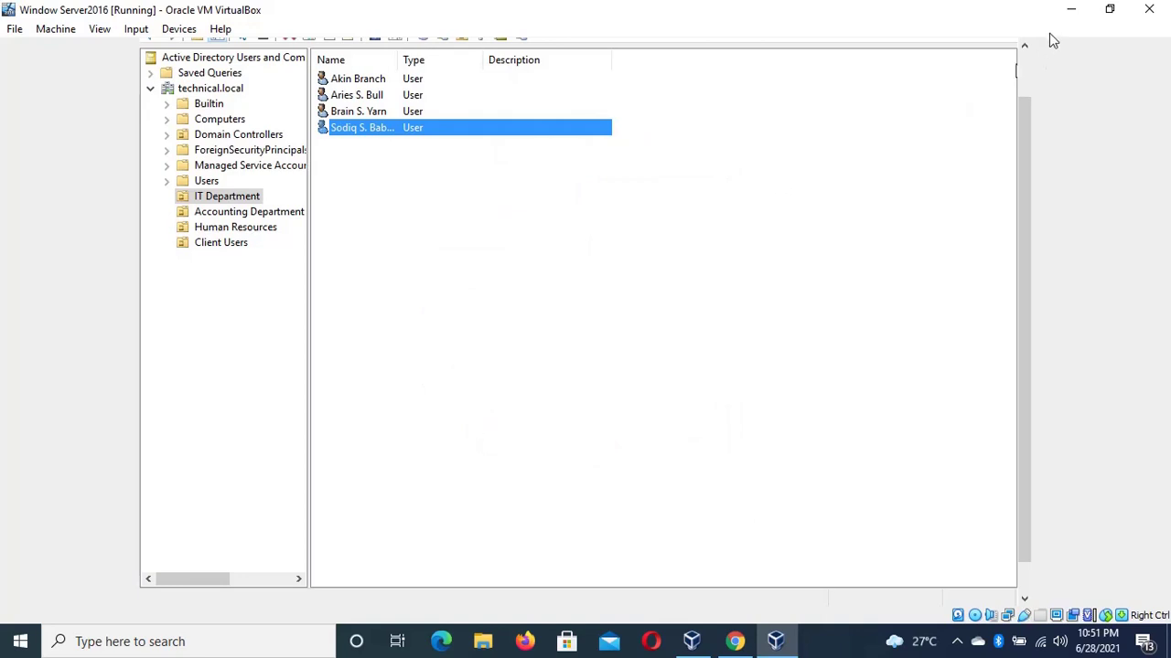
Minimize the directory console and restart the server from the Start menu power options
{"action": "left_click_drag", "start_coordinate": [1023, 92], "coordinate": [1024, 46]}
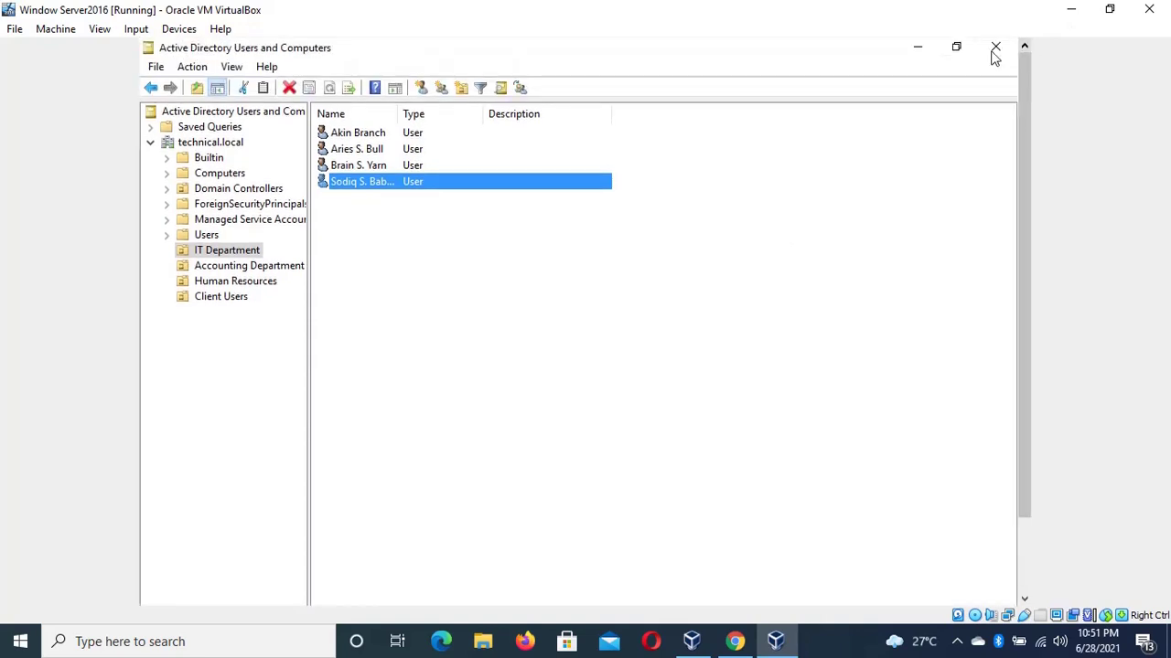
{"action": "left_click", "coordinate": [916, 49]}
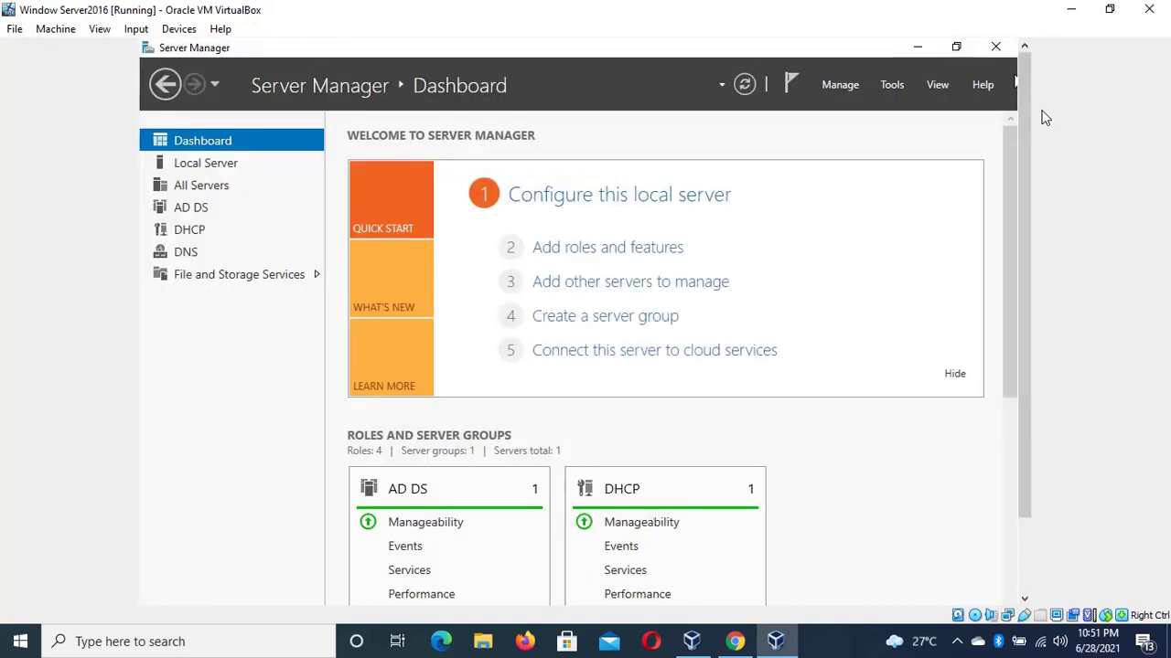
{"action": "left_click_drag", "start_coordinate": [1031, 110], "coordinate": [1056, 374]}
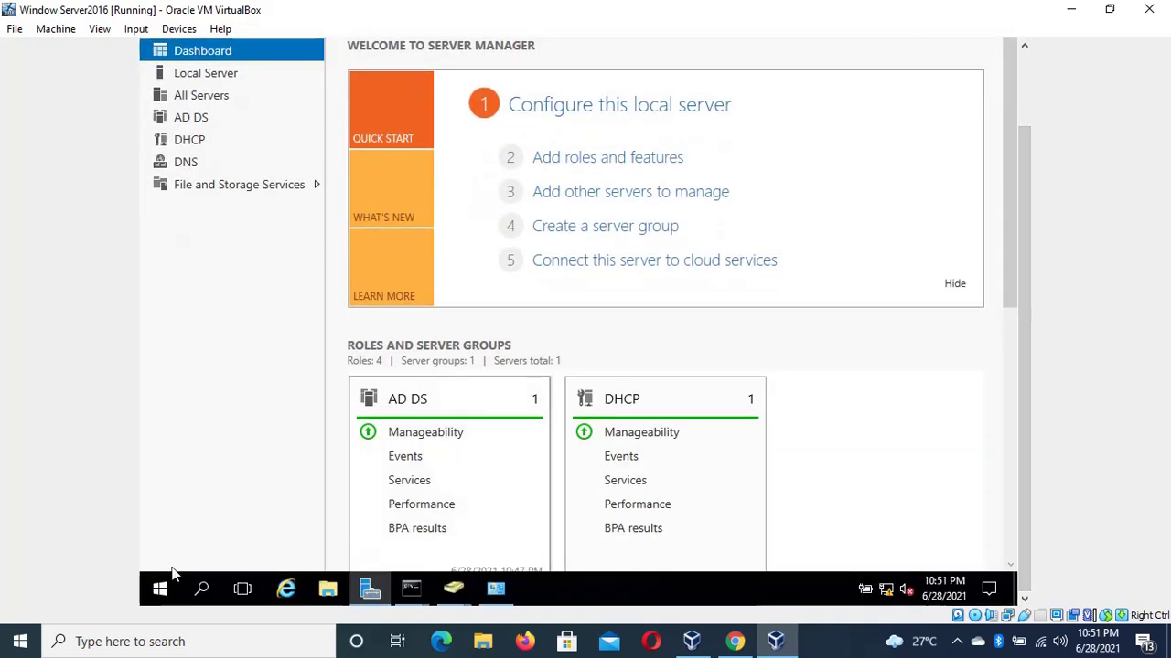
{"action": "left_click", "coordinate": [157, 590]}
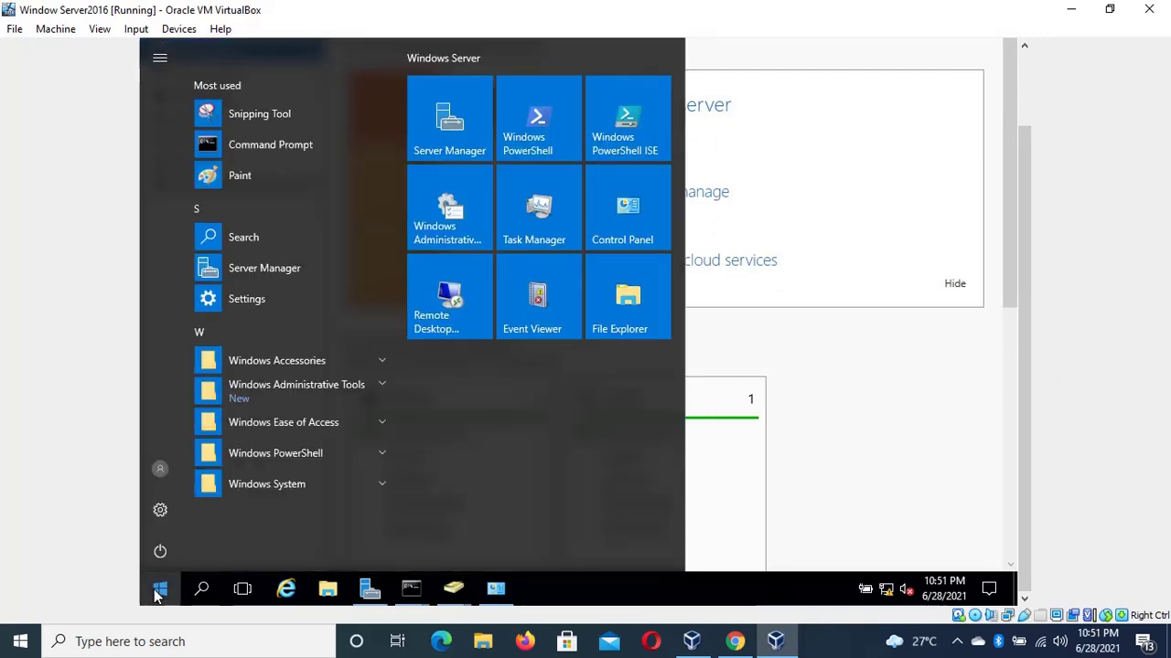
{"action": "right_click", "coordinate": [159, 591]}
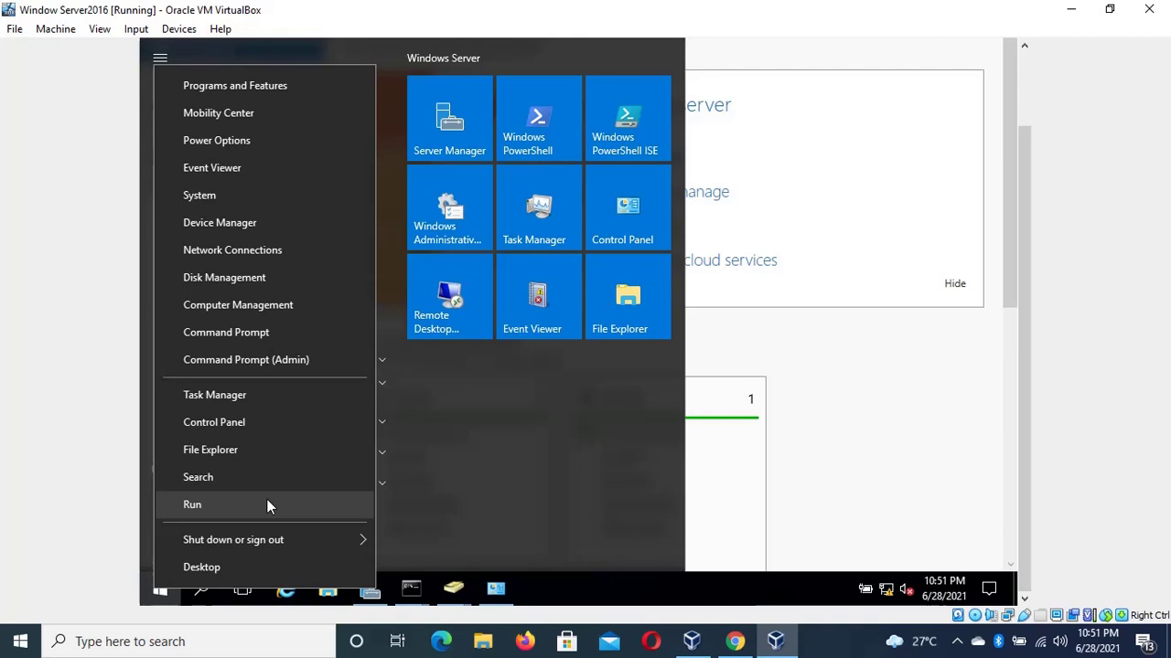
{"action": "mouse_move", "coordinate": [297, 539]}
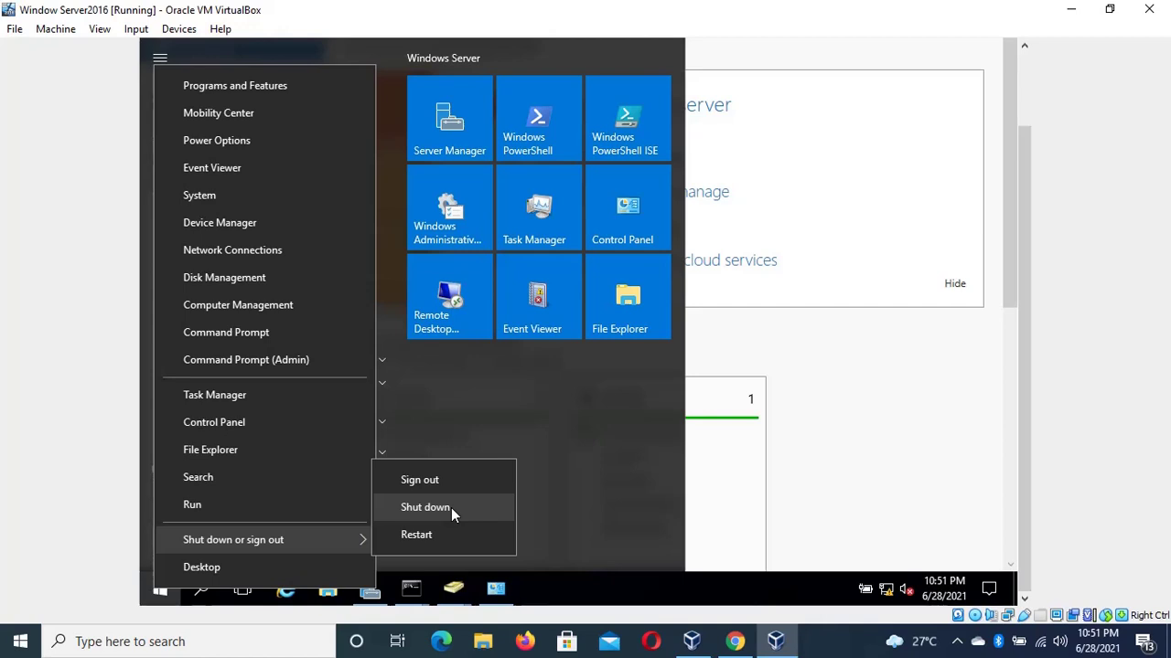
{"action": "key", "text": "super"}
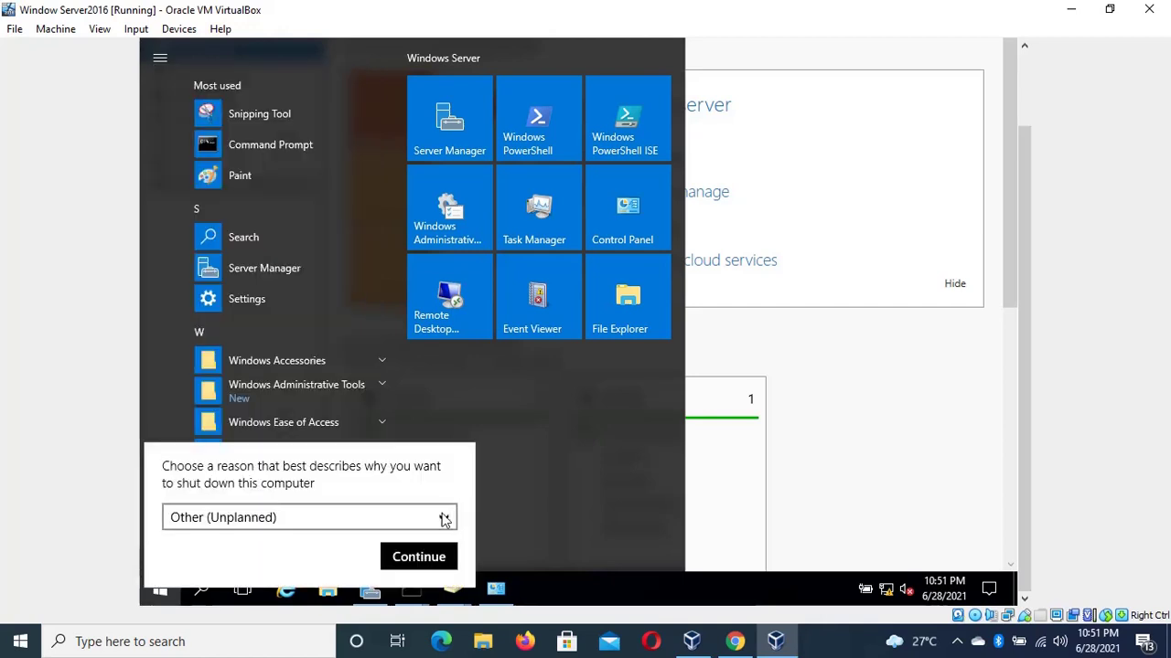
{"action": "left_click", "coordinate": [509, 460]}
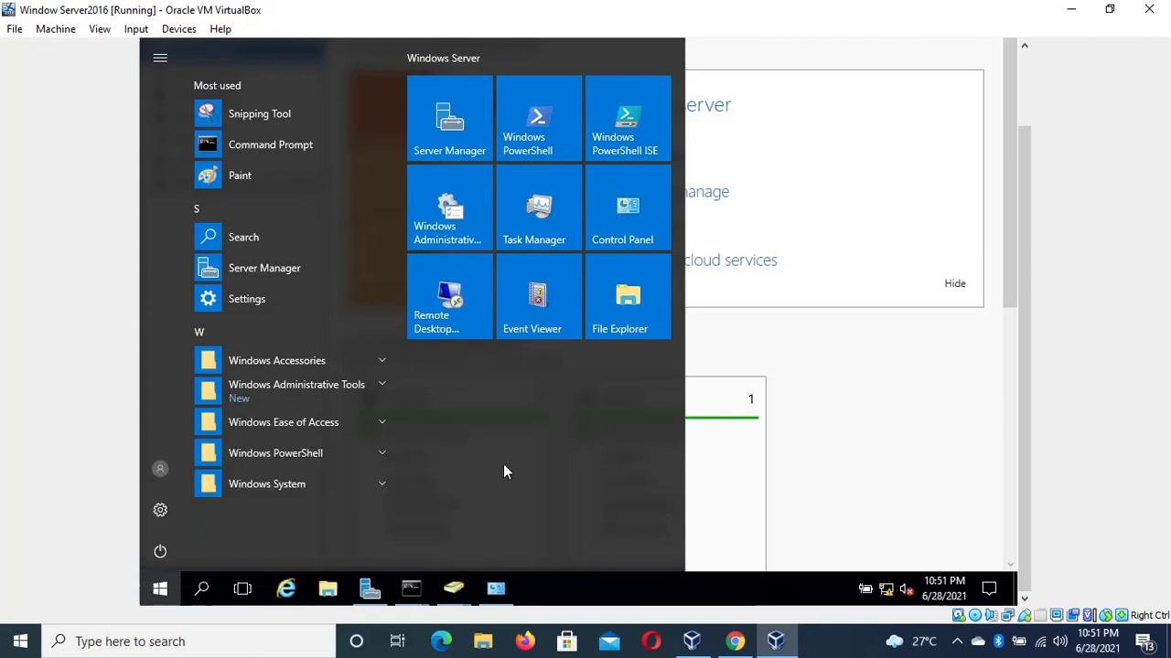
{"action": "left_click", "coordinate": [170, 551]}
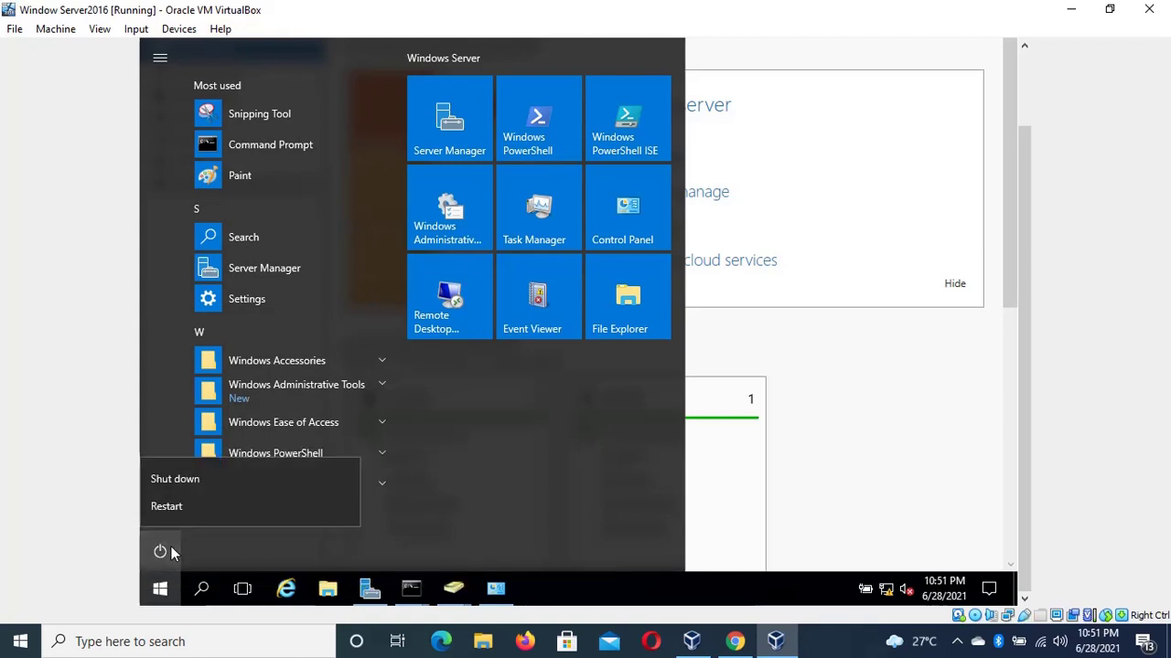
{"action": "left_click", "coordinate": [228, 506]}
{"action": "left_click", "coordinate": [371, 508]}
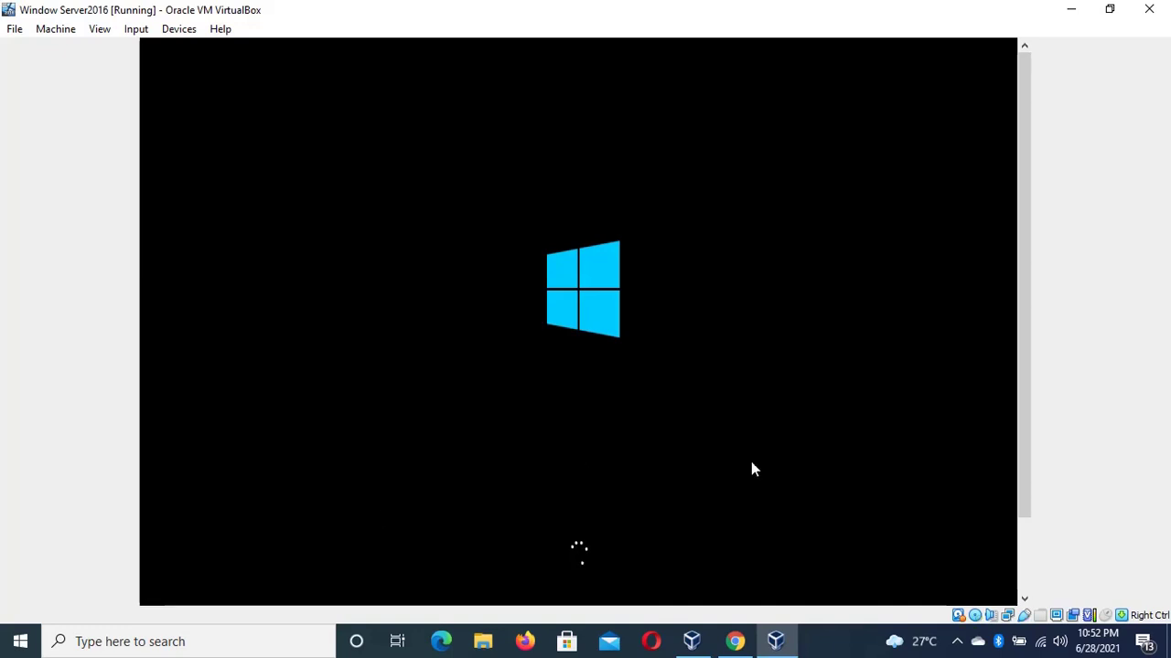
Wait for the server to reboot to the Ctrl+Alt+Delete lock screen
{"action": "left_click_drag", "start_coordinate": [1025, 459], "coordinate": [1026, 543]}
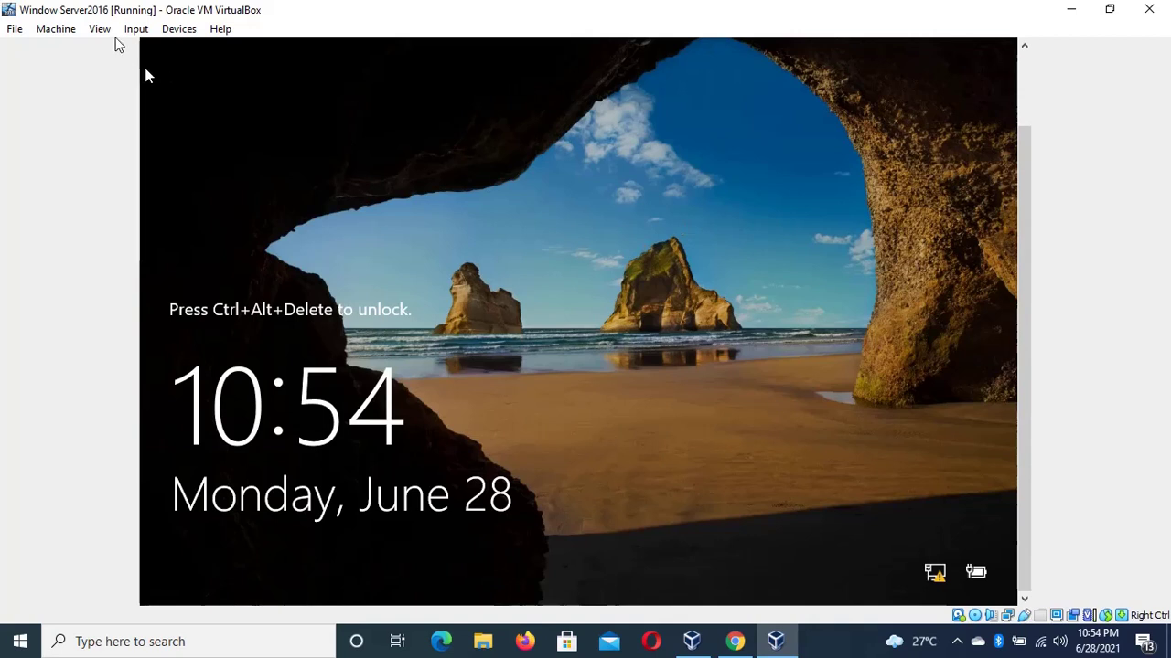
Send Ctrl-Alt-Del from VirtualBox's Input > Keyboard menu to unlock the VM
{"action": "left_click", "coordinate": [125, 31]}
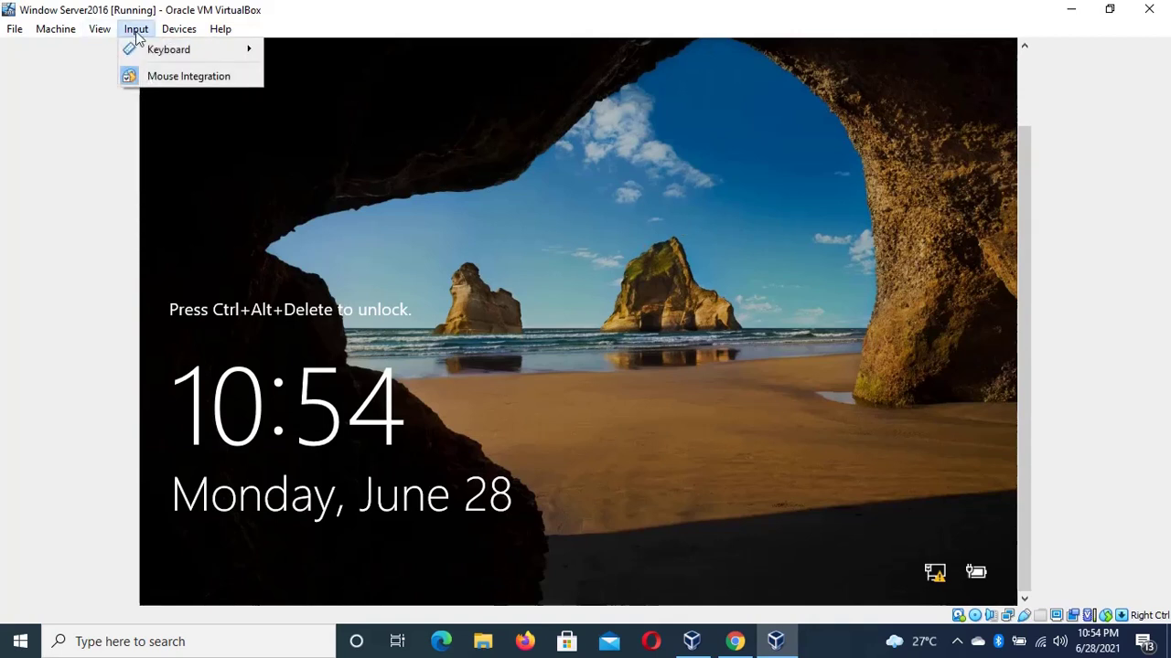
{"action": "mouse_move", "coordinate": [210, 51]}
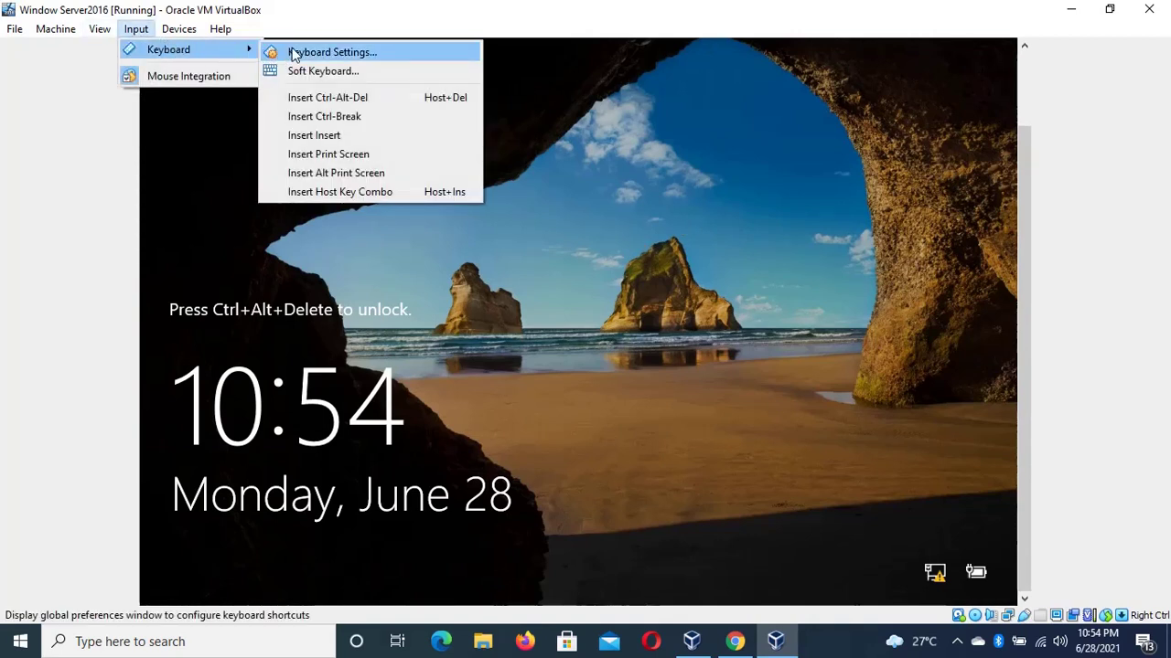
{"action": "left_click", "coordinate": [353, 95]}
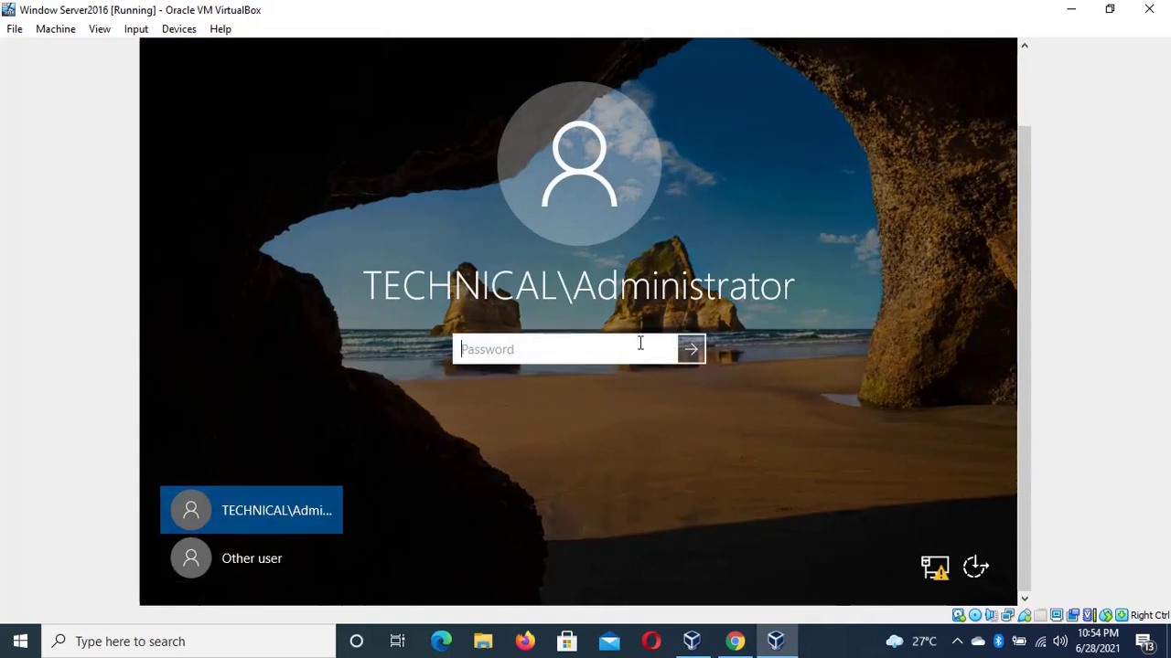
Attempt signing in under Other user with the test logon name and its password
{"action": "left_click", "coordinate": [270, 568]}
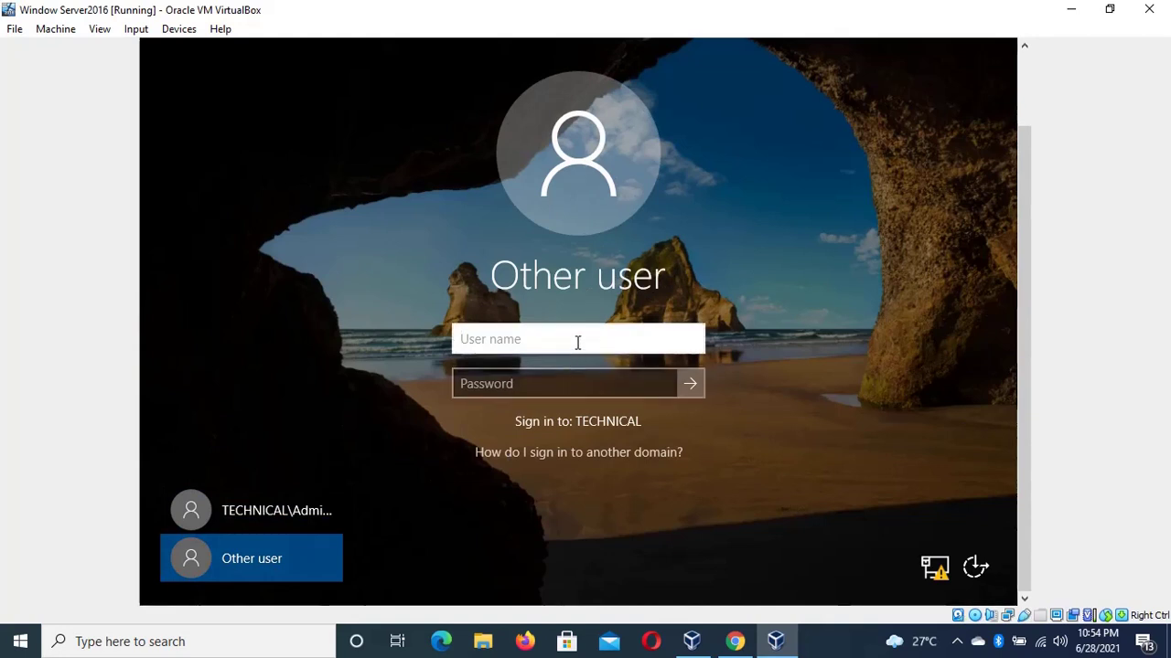
{"action": "type", "text": "testuser"}
{"action": "key", "text": "Tab"}
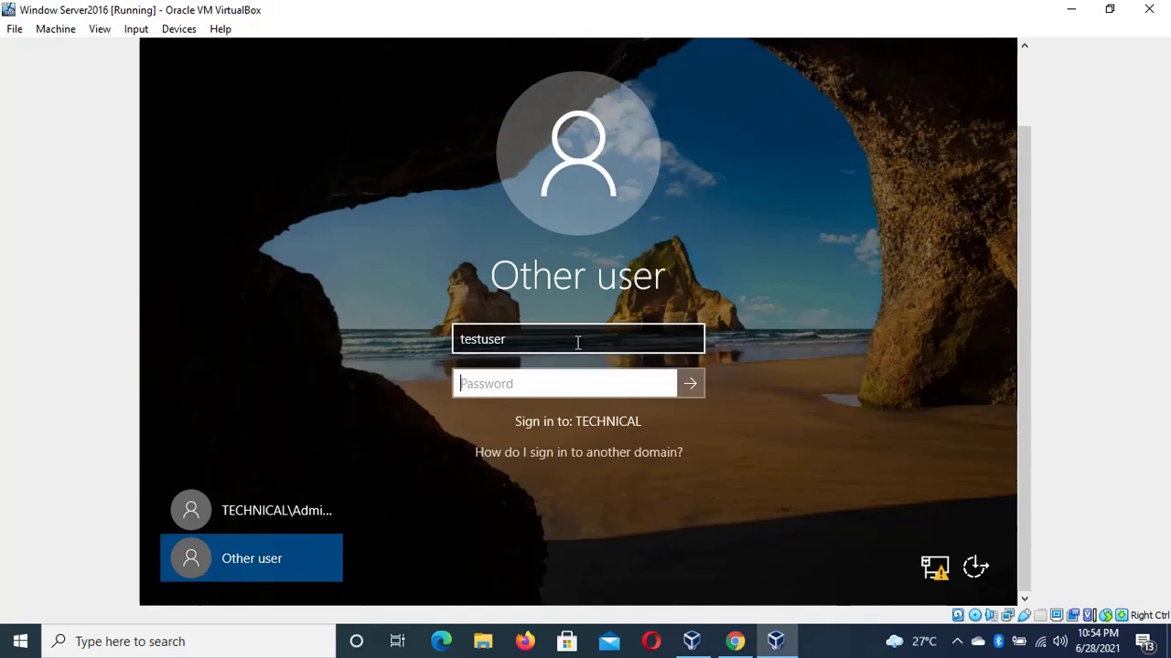
{"action": "type", "text": "••••••••••"}
{"action": "key", "text": "BackSpace"}
{"action": "key", "text": "BackSpace"}
{"action": "key", "text": "BackSpace"}
{"action": "key", "text": "BackSpace"}
{"action": "key", "text": "BackSpace"}
{"action": "key", "text": "BackSpace"}
{"action": "key", "text": "BackSpace"}
{"action": "key", "text": "BackSpace"}
{"action": "key", "text": "BackSpace"}
{"action": "key", "text": "BackSpace"}
{"action": "type", "text": "•••••••••"}
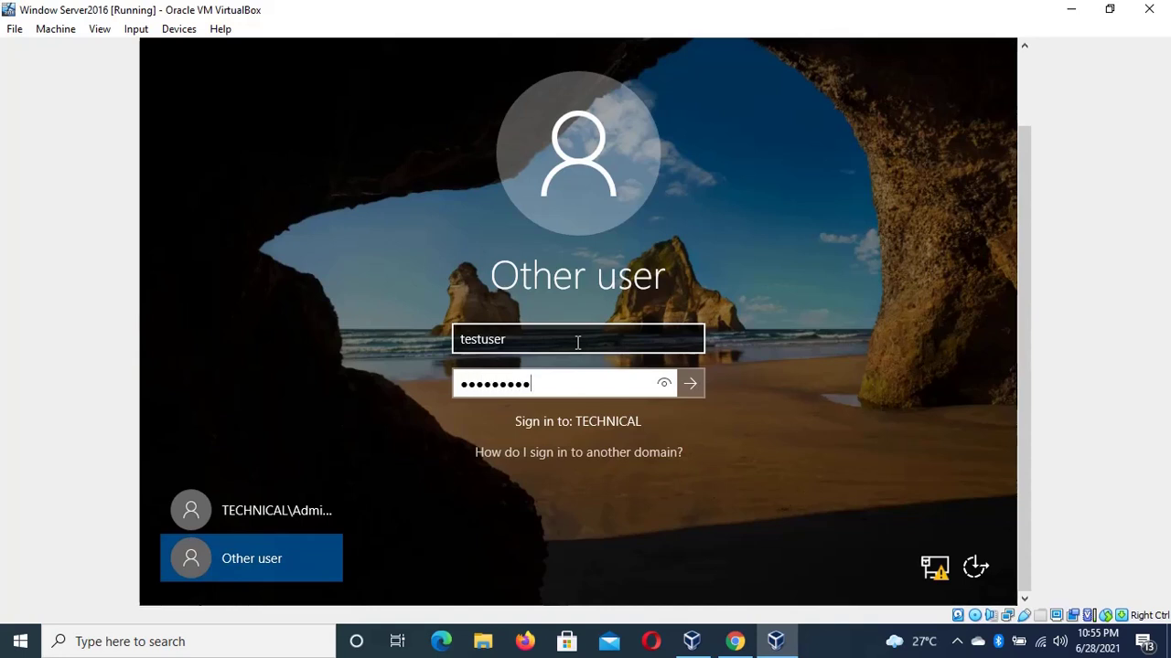
{"action": "key", "text": "Return"}
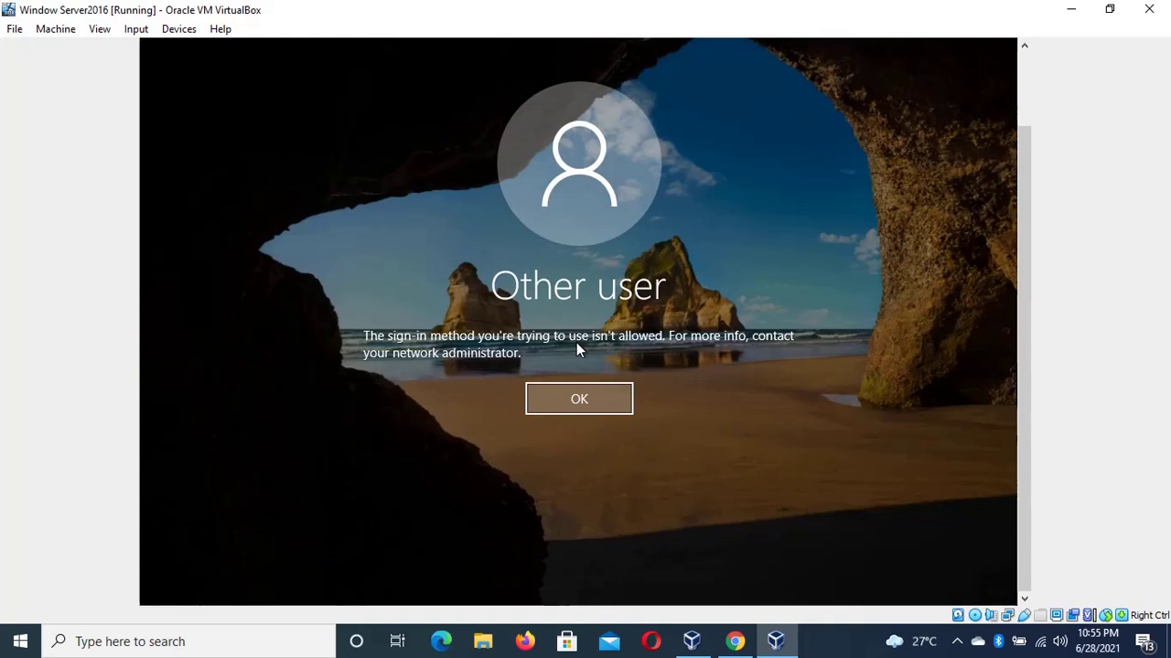
Dismiss the sign-in refusal, retry the password, and dismiss the incorrect password message
{"action": "key", "text": "Return"}
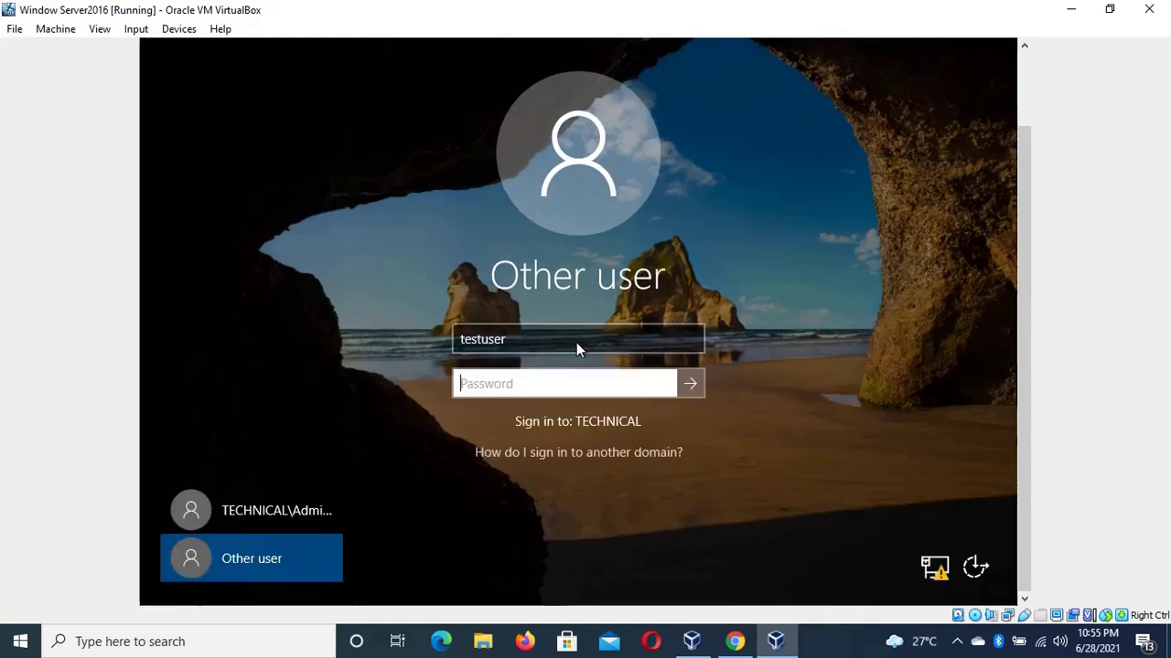
{"action": "type", "text": "••••••••••"}
{"action": "key", "text": "Return"}
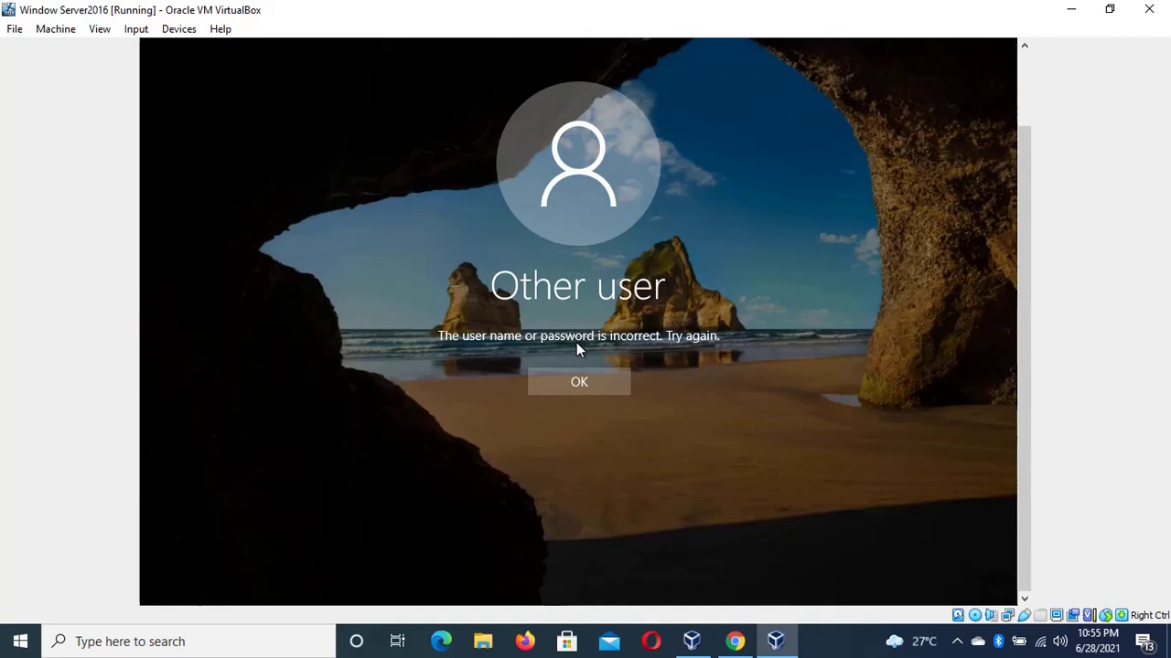
{"action": "left_click", "coordinate": [578, 382]}
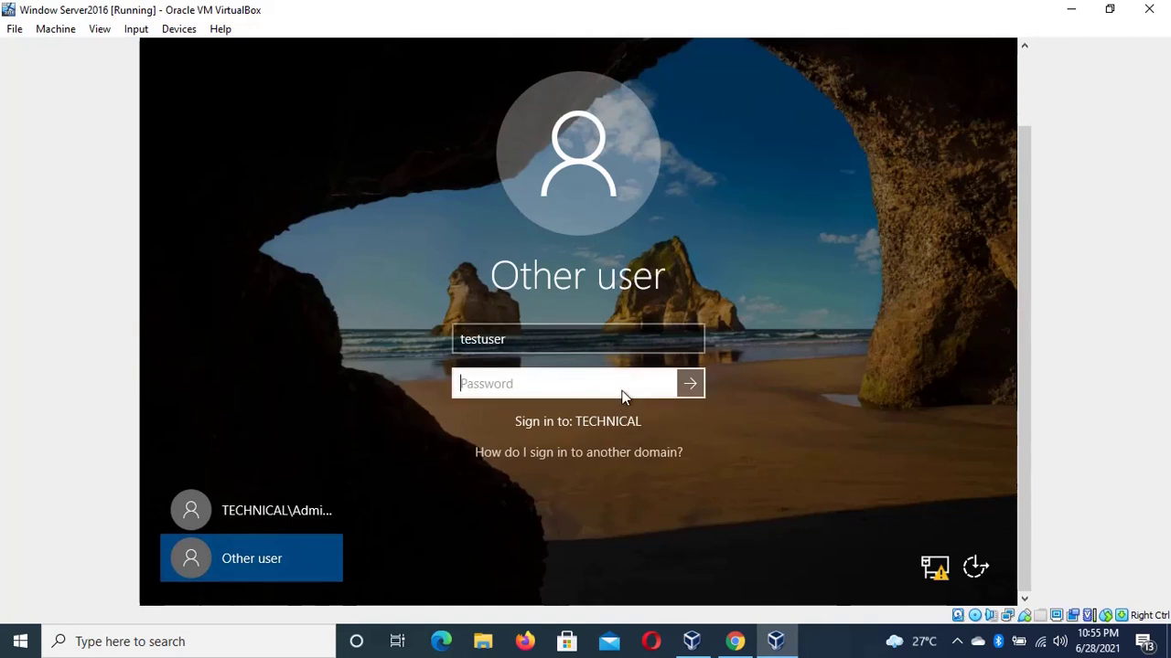
Re-enter the test user's password and dismiss the incorrect password message
{"action": "left_click", "coordinate": [614, 345]}
{"action": "key", "text": "Tab"}
{"action": "type", "text": "••••••••••"}
{"action": "key", "text": "Return"}
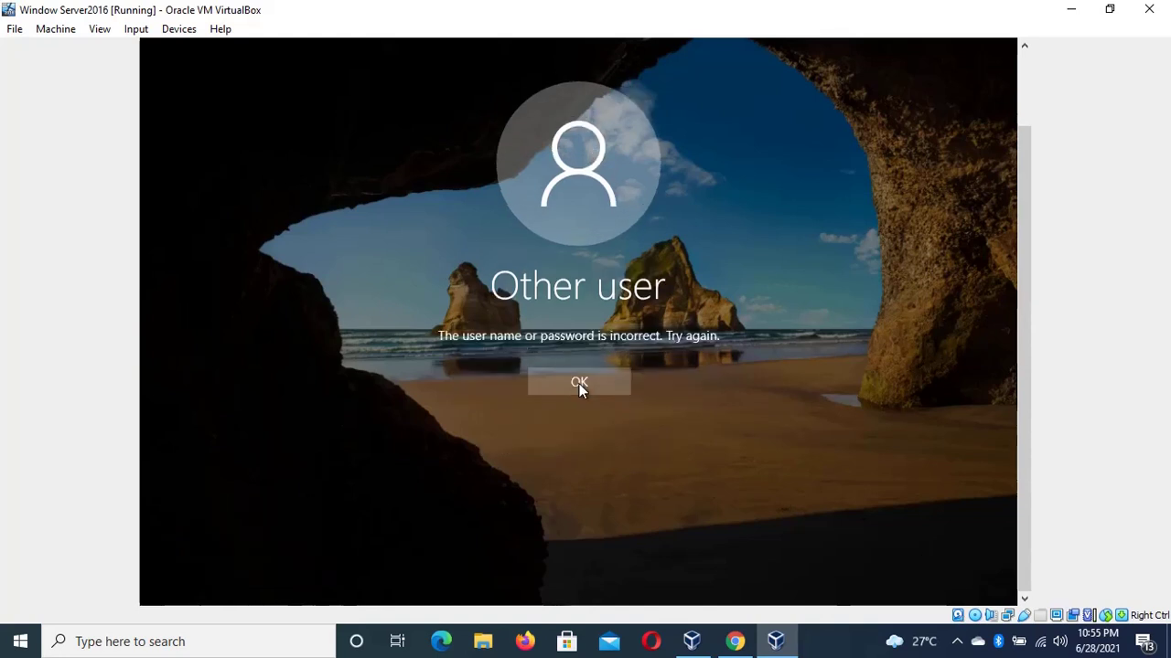
{"action": "left_click", "coordinate": [579, 383]}
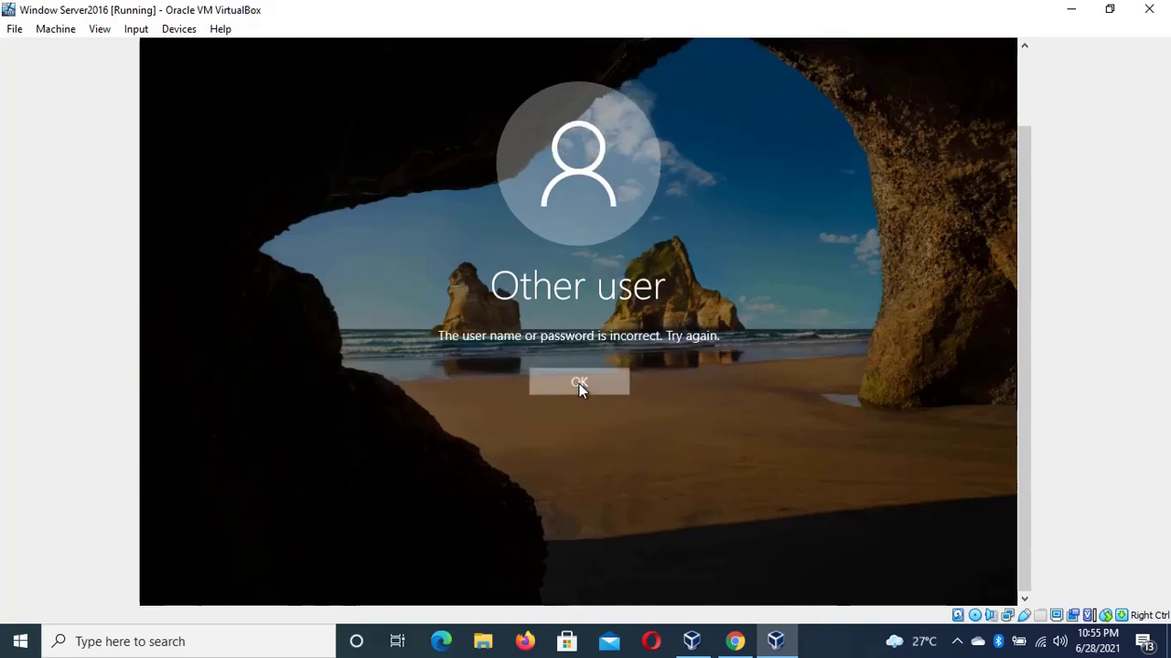
Submit the password again and dismiss the sign-in method not allowed error
{"action": "type", "text": "•••••••"}
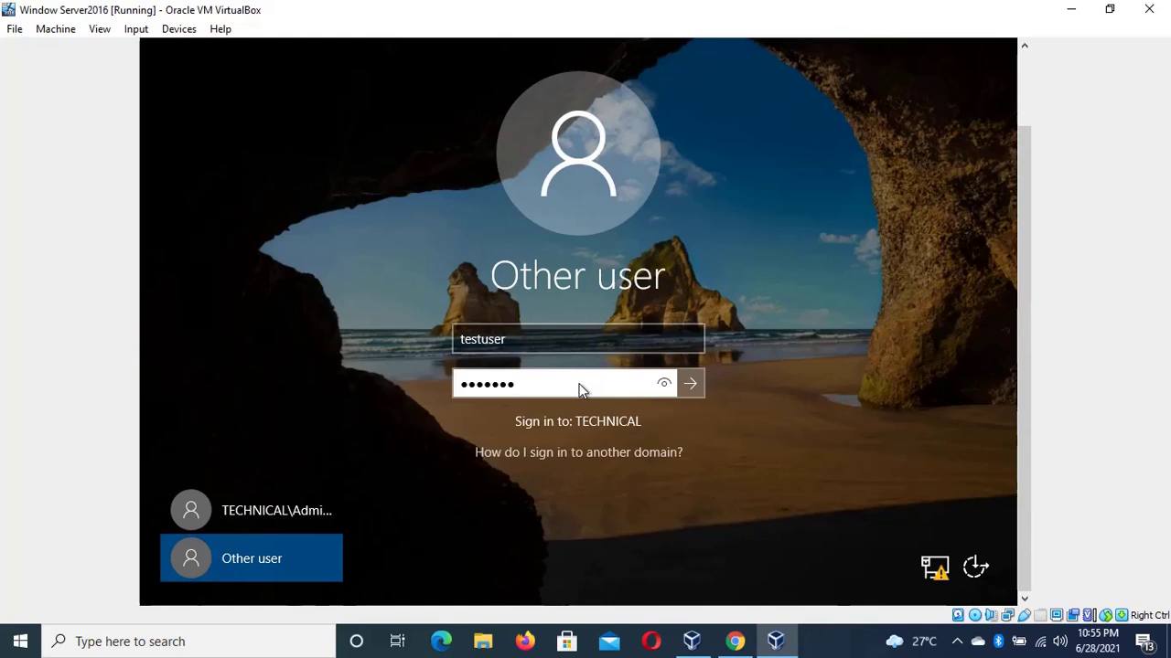
{"action": "type", "text": "**"}
{"action": "key", "text": "Return"}
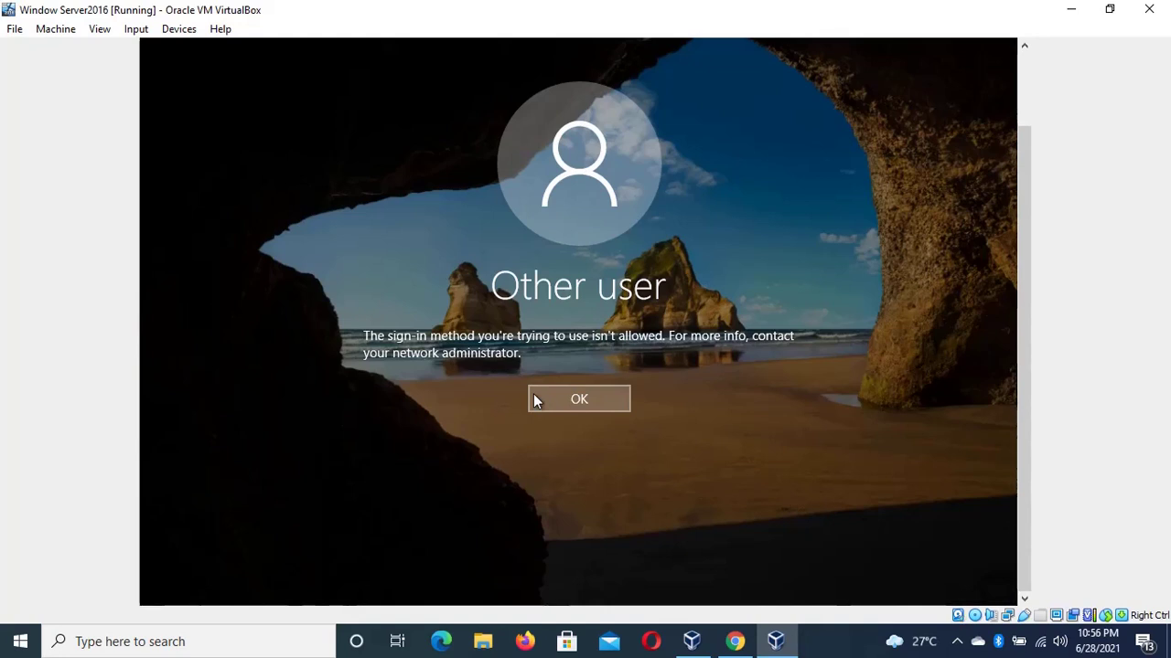
{"action": "left_click", "coordinate": [580, 409]}
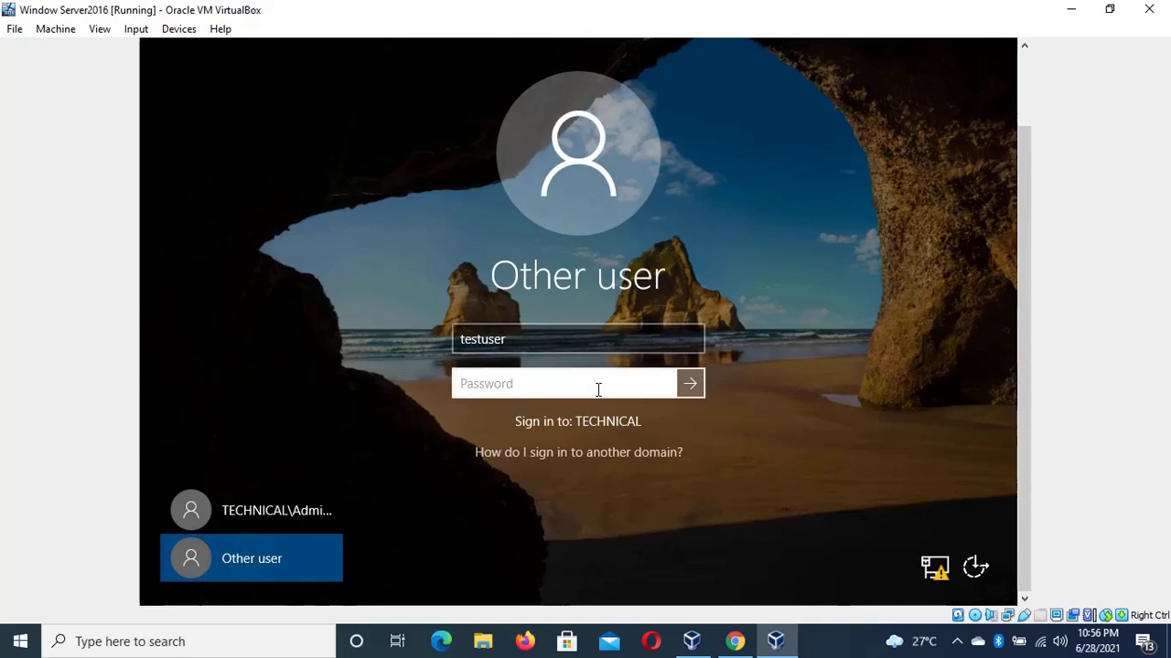
{"action": "left_click", "coordinate": [545, 338]}
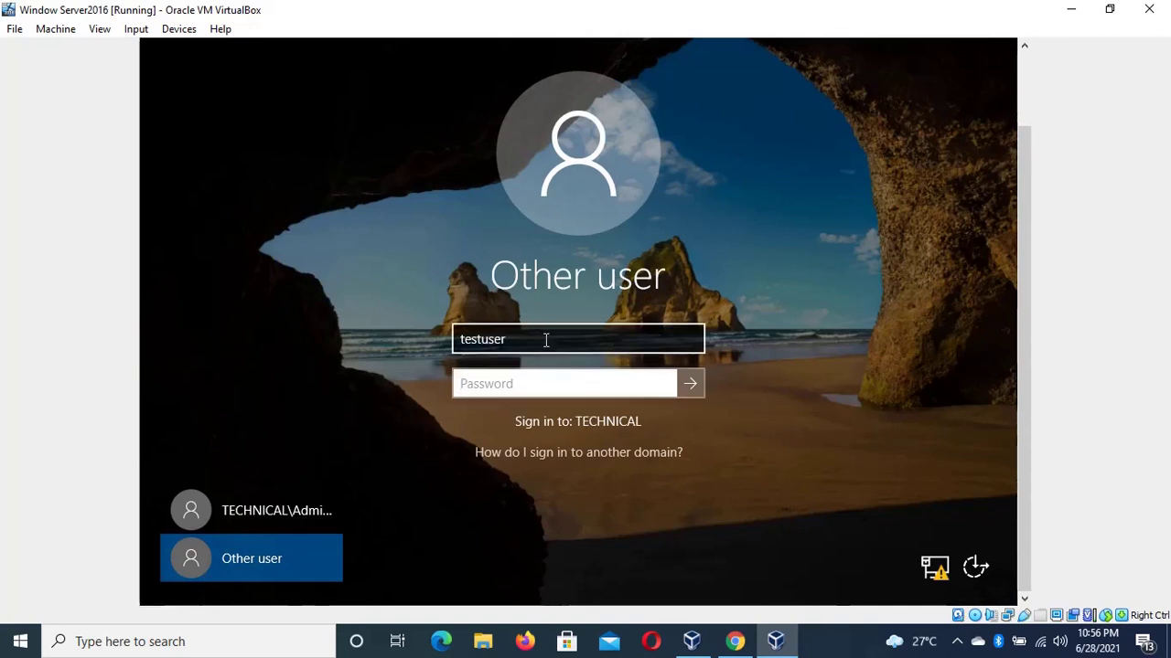
Briefly try the Administrator account, then return to signing in as another user
{"action": "left_click", "coordinate": [453, 399]}
{"action": "left_click", "coordinate": [286, 506]}
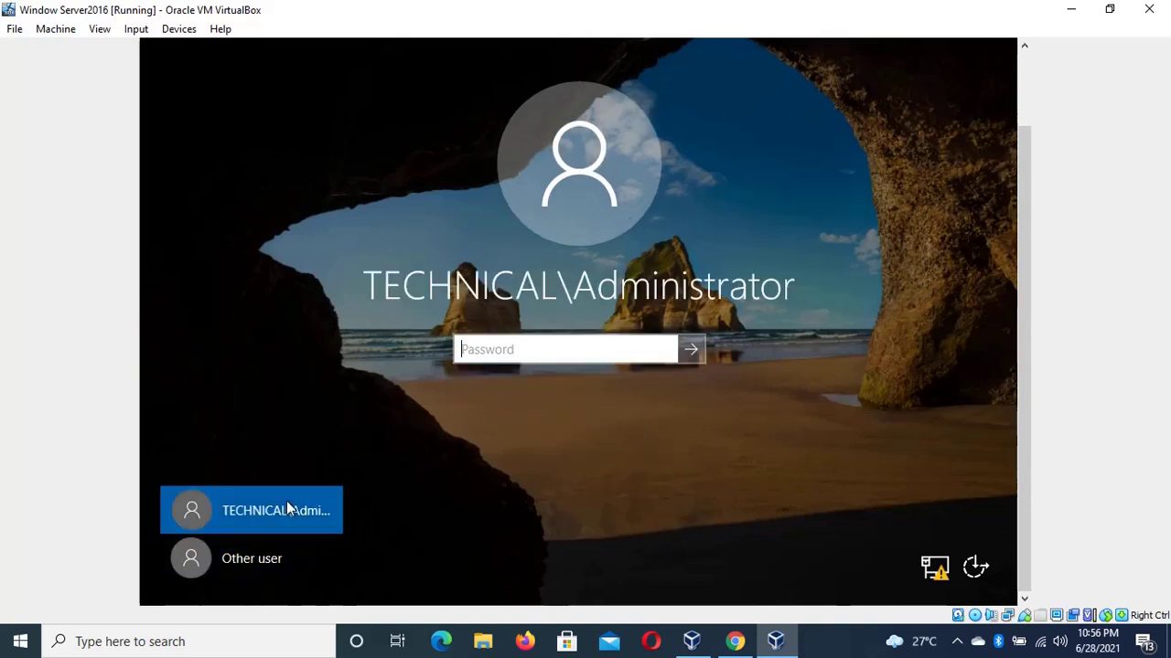
{"action": "type", "text": "••••"}
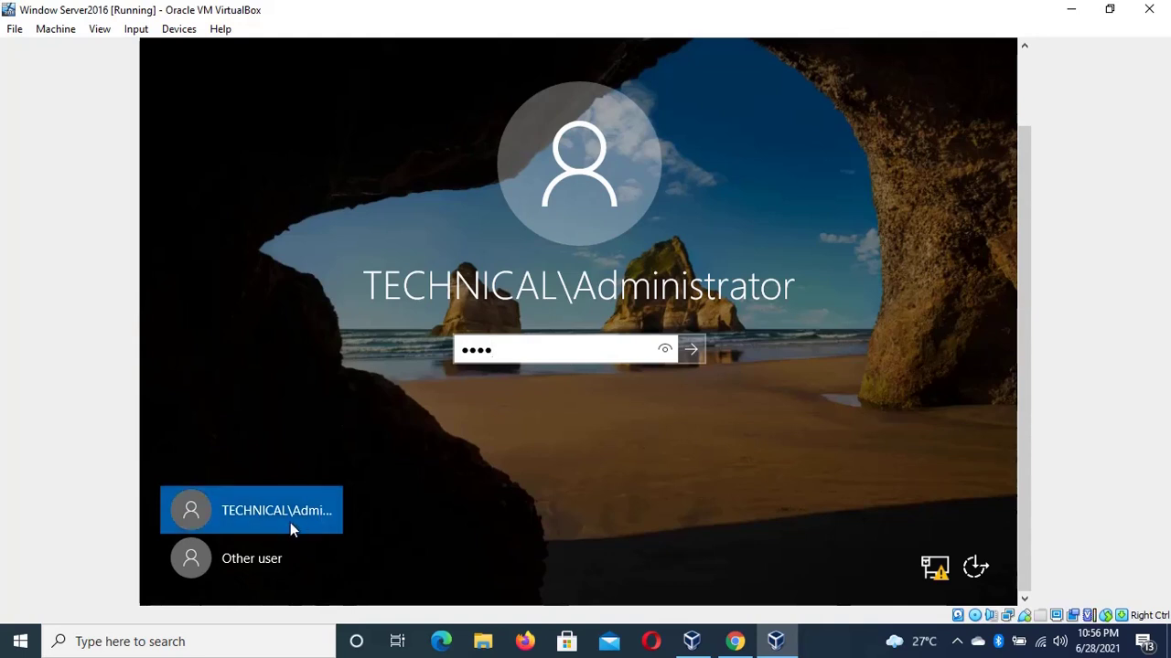
{"action": "left_click", "coordinate": [273, 559]}
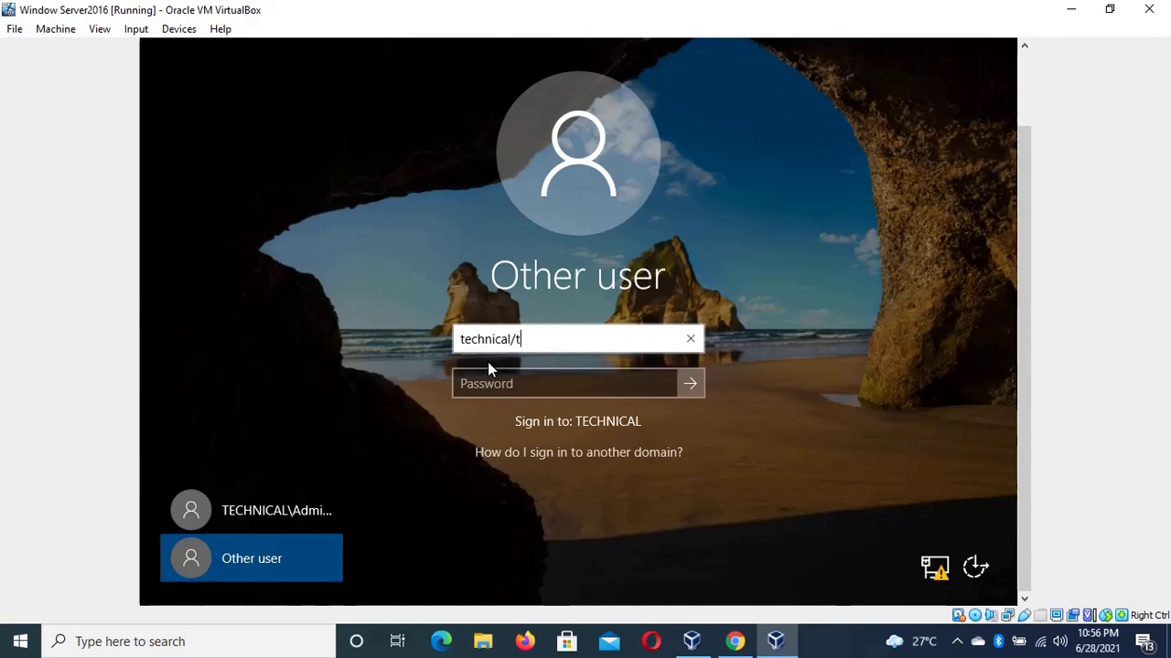
Retry the test user's sign-in with repeated passwords, each rejected as incorrect credentials
{"action": "type", "text": "testuser"}
{"action": "key", "text": "Tab"}
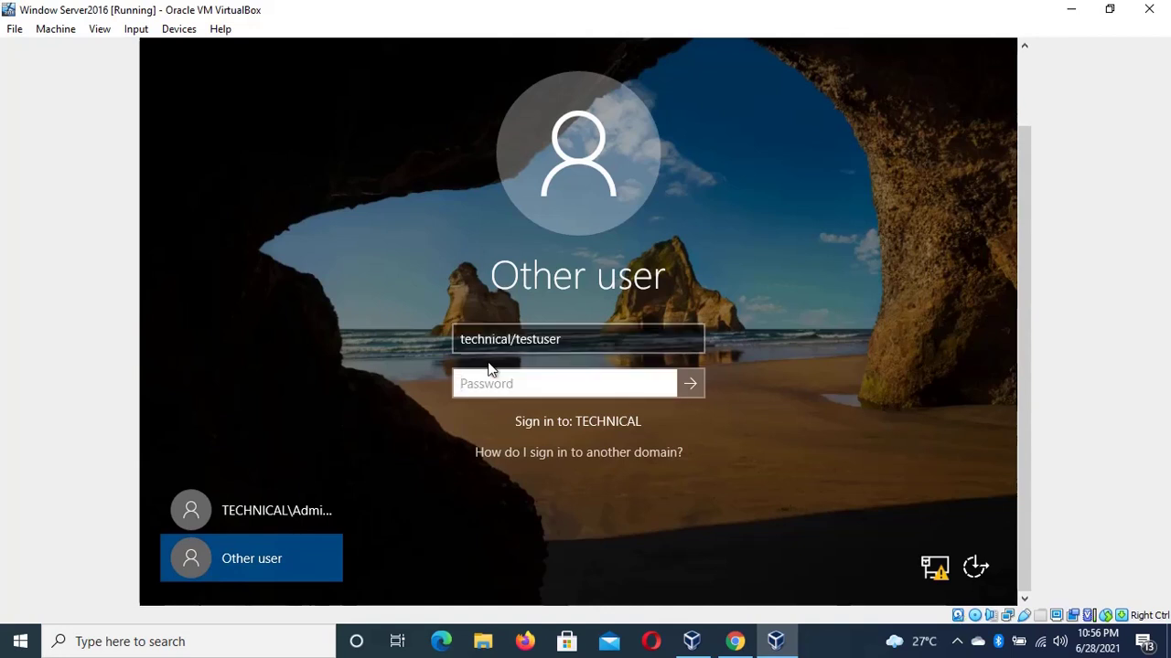
{"action": "type", "text": "**********"}
{"action": "key", "text": "Return"}
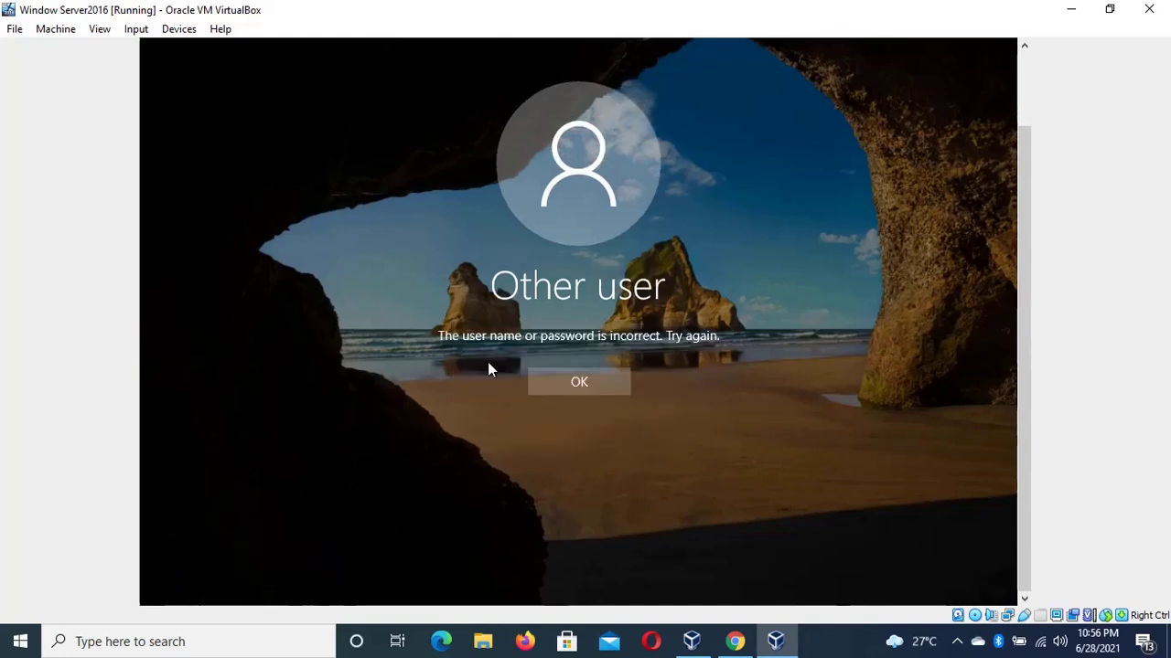
{"action": "left_click", "coordinate": [538, 387]}
{"action": "type", "text": "***"}
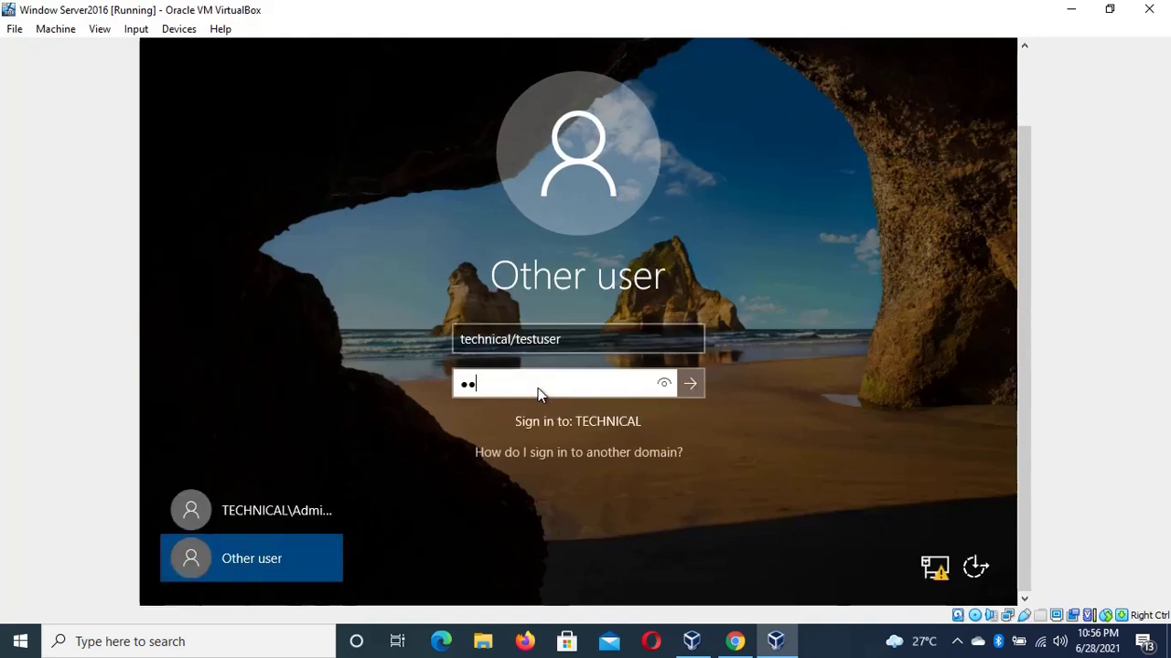
{"action": "type", "text": "******"}
{"action": "key", "text": "Return"}
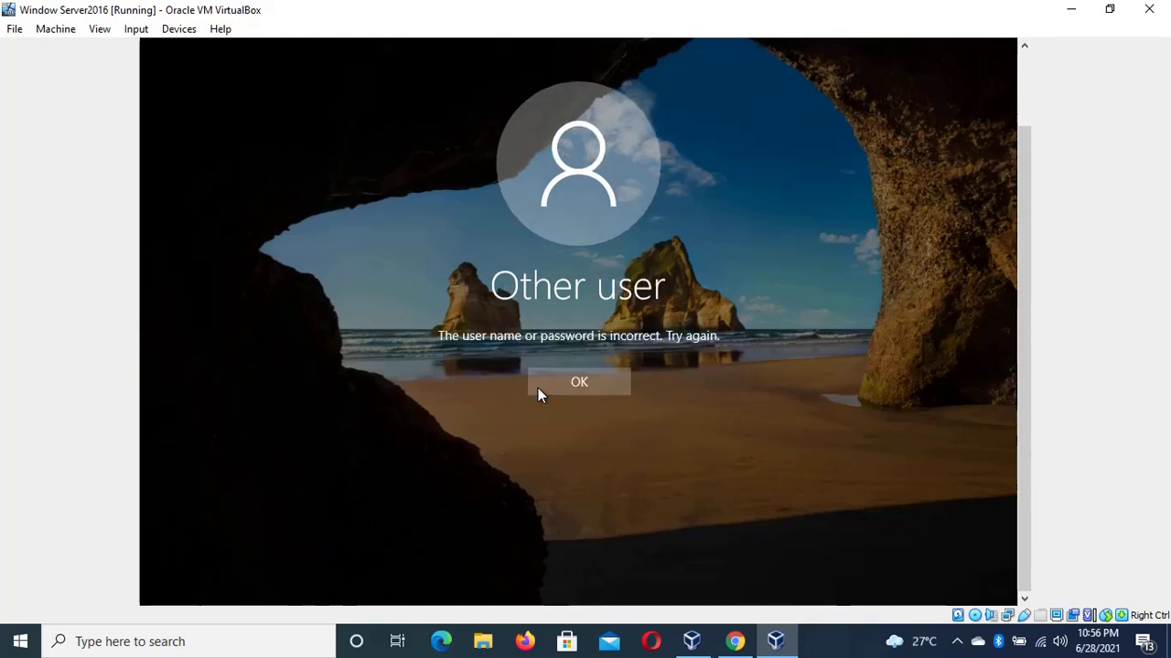
{"action": "left_click", "coordinate": [538, 388]}
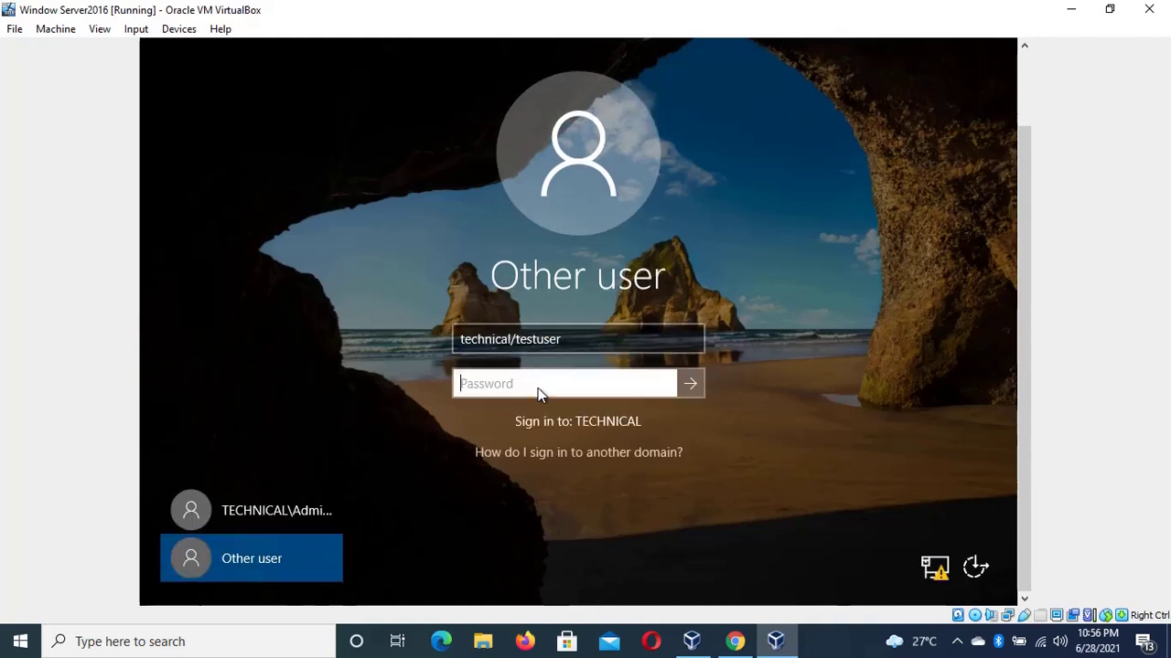
{"action": "type", "text": "*******"}
After one more failed test-user sign-in, sign in as TECHNICAL\Administrator with the account password
{"action": "key", "text": "Return"}
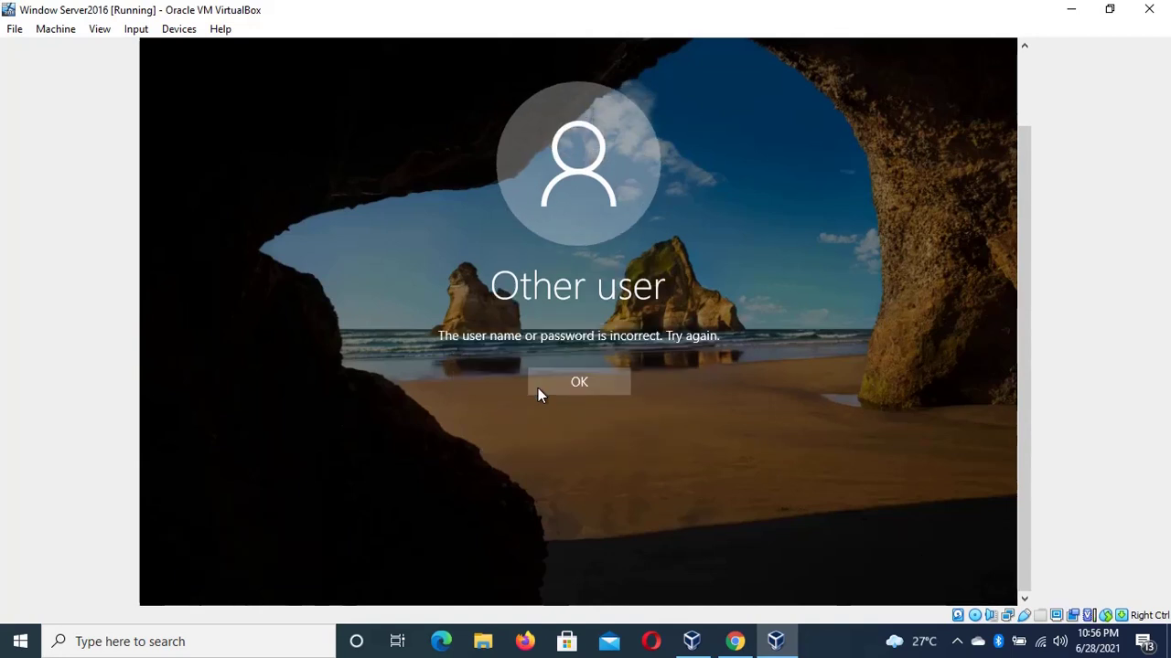
{"action": "left_click", "coordinate": [555, 383]}
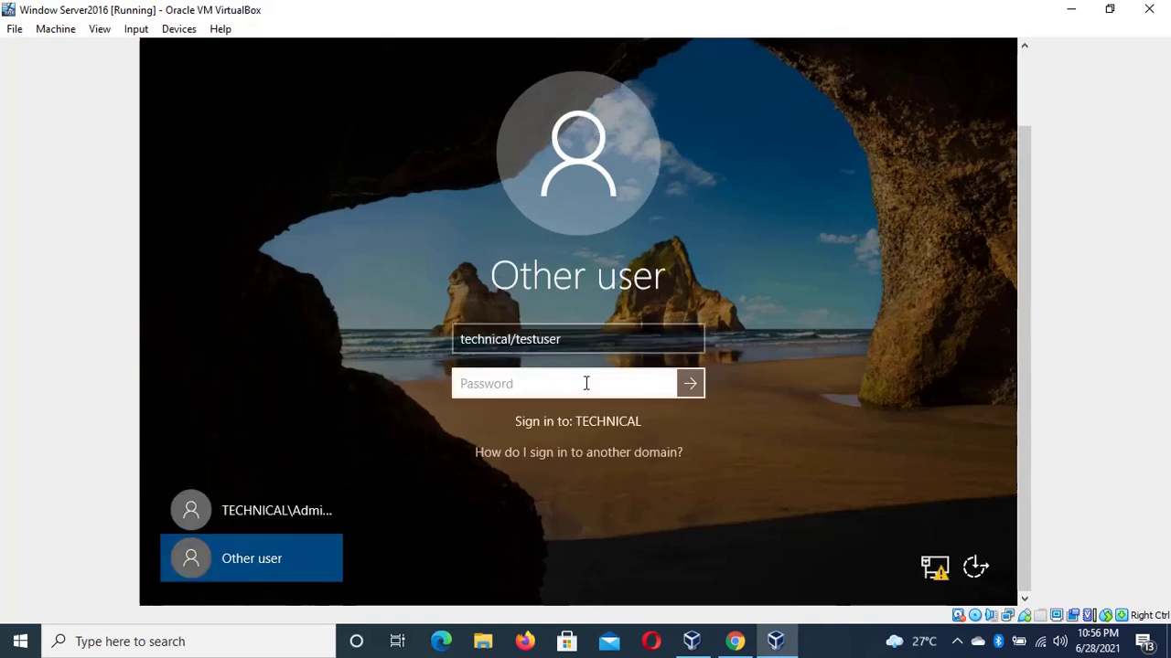
{"action": "left_click", "coordinate": [298, 510]}
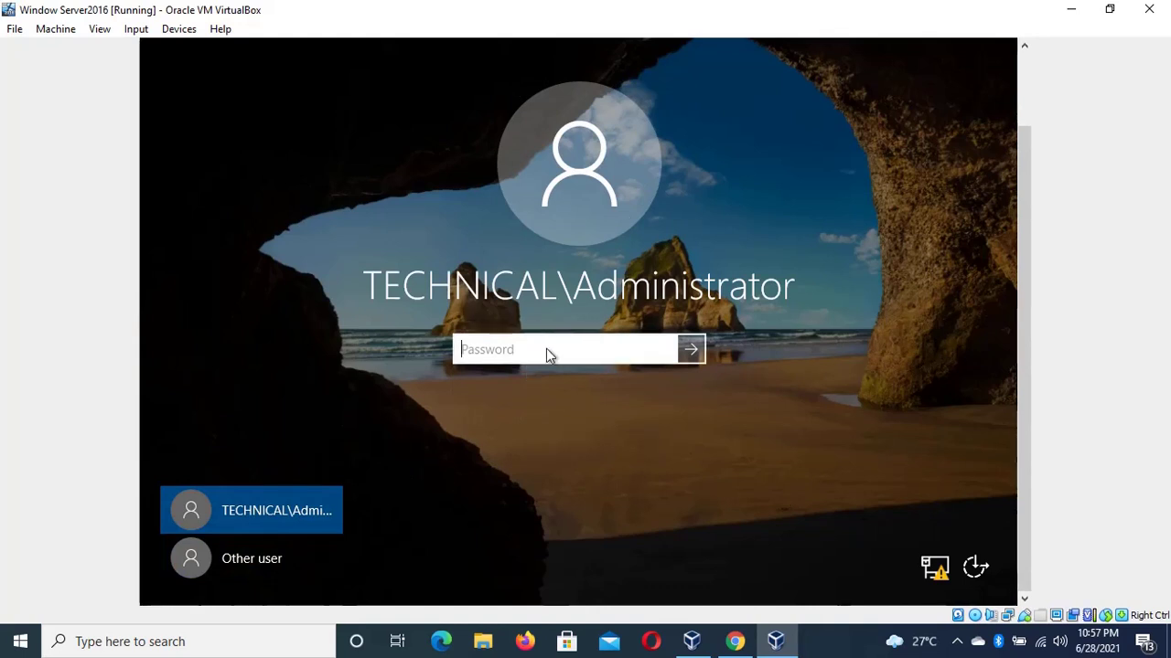
{"action": "type", "text": "**************"}
{"action": "key", "text": "Return"}
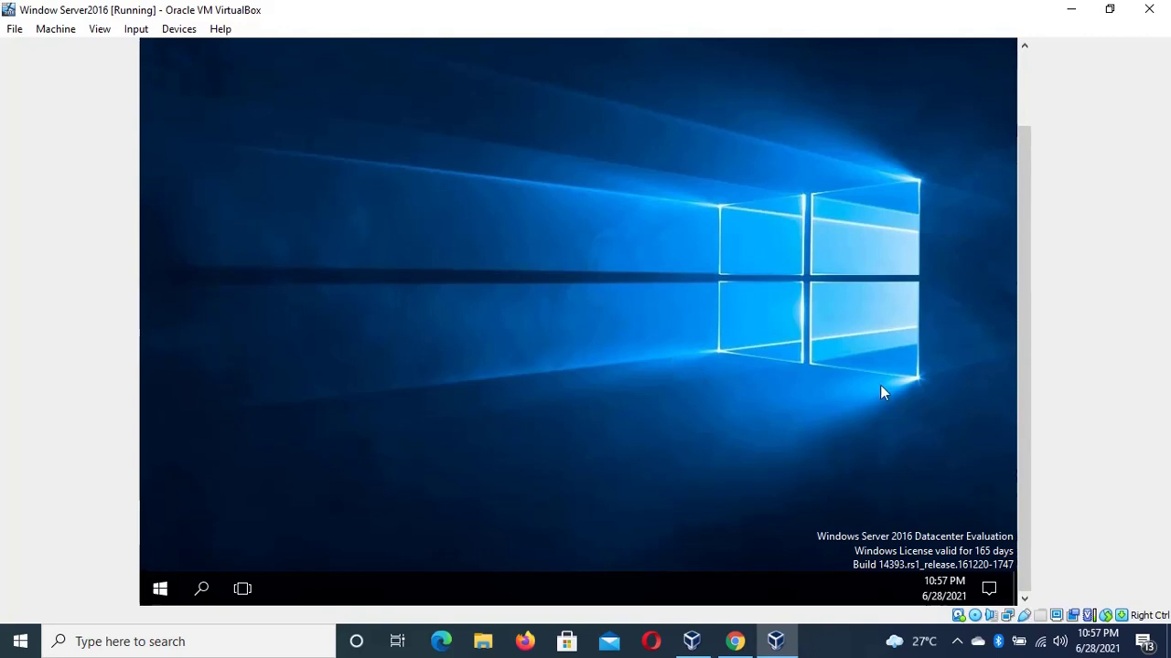
Look over the Server Manager dashboard and bring up its Tools menu
{"action": "scroll", "coordinate": [1024, 344], "scroll_direction": "up", "scroll_amount": 2}
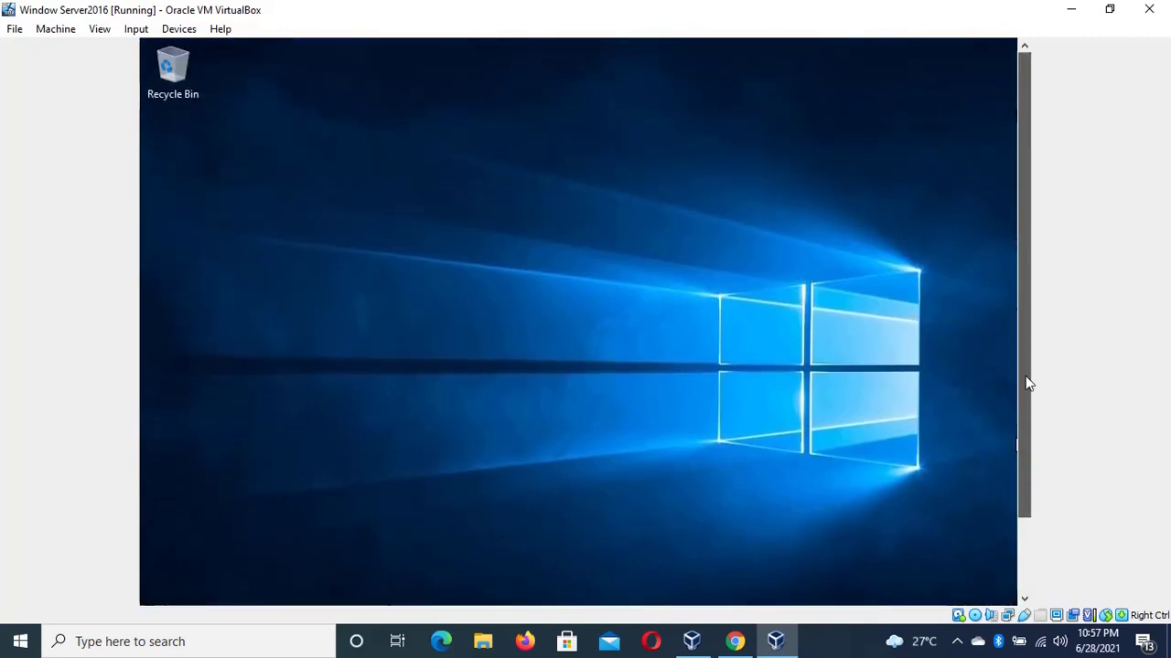
{"action": "left_click_drag", "start_coordinate": [1023, 112], "coordinate": [1023, 149]}
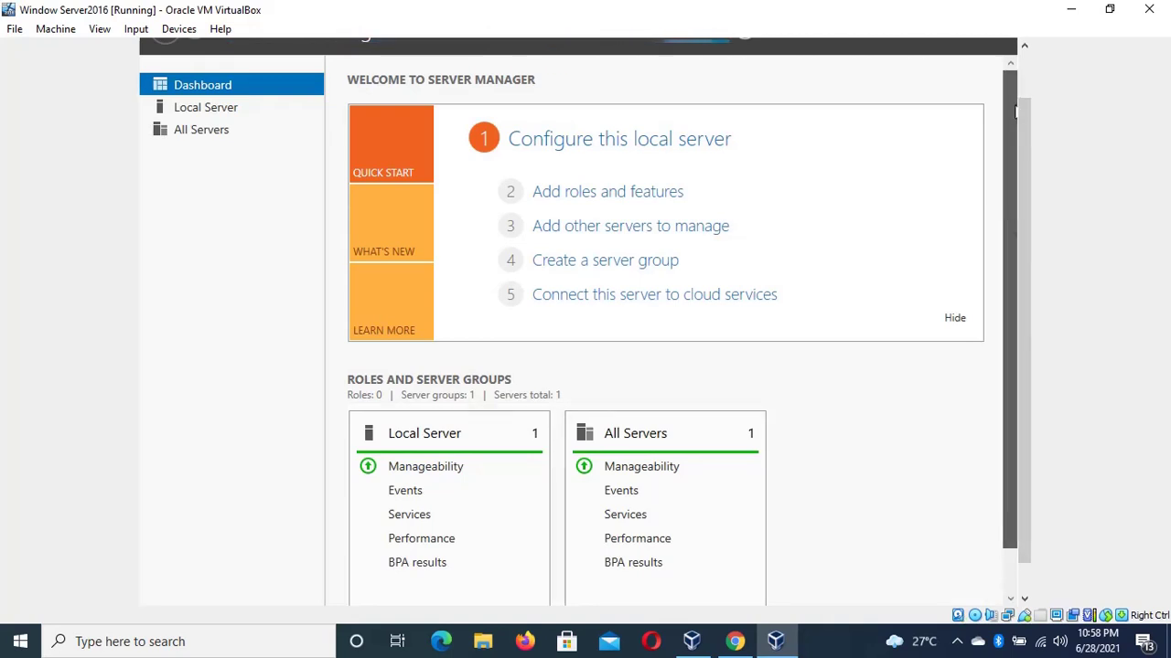
{"action": "scroll", "coordinate": [1011, 109], "scroll_direction": "down", "scroll_amount": 1}
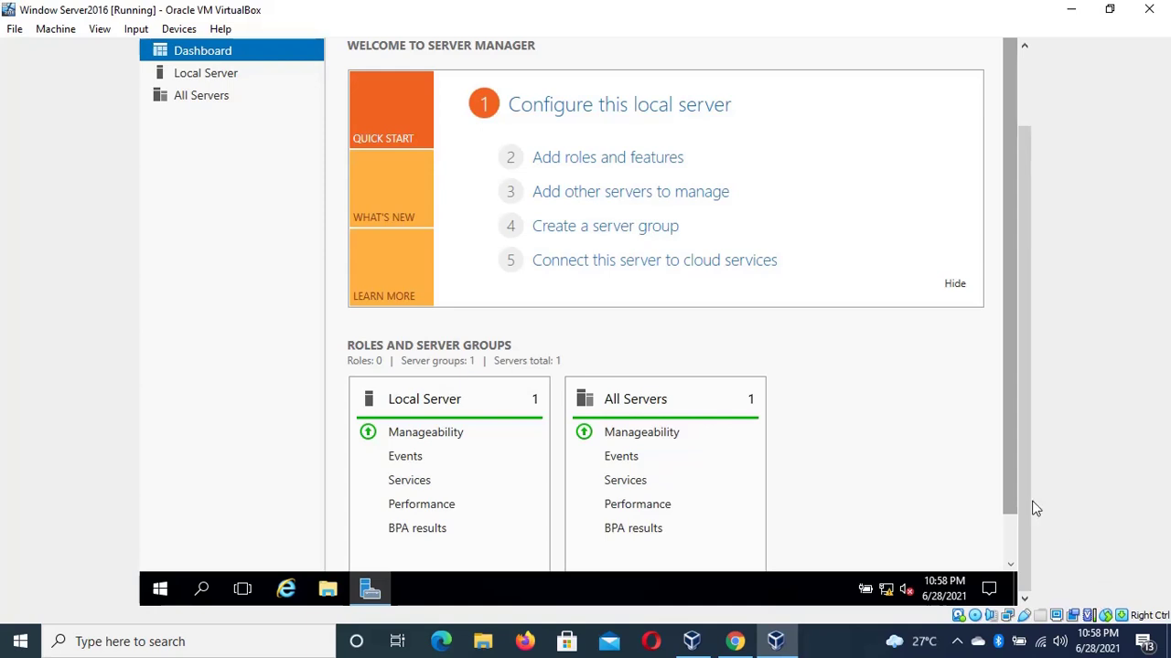
{"action": "scroll", "coordinate": [1022, 503], "scroll_direction": "down", "scroll_amount": 1}
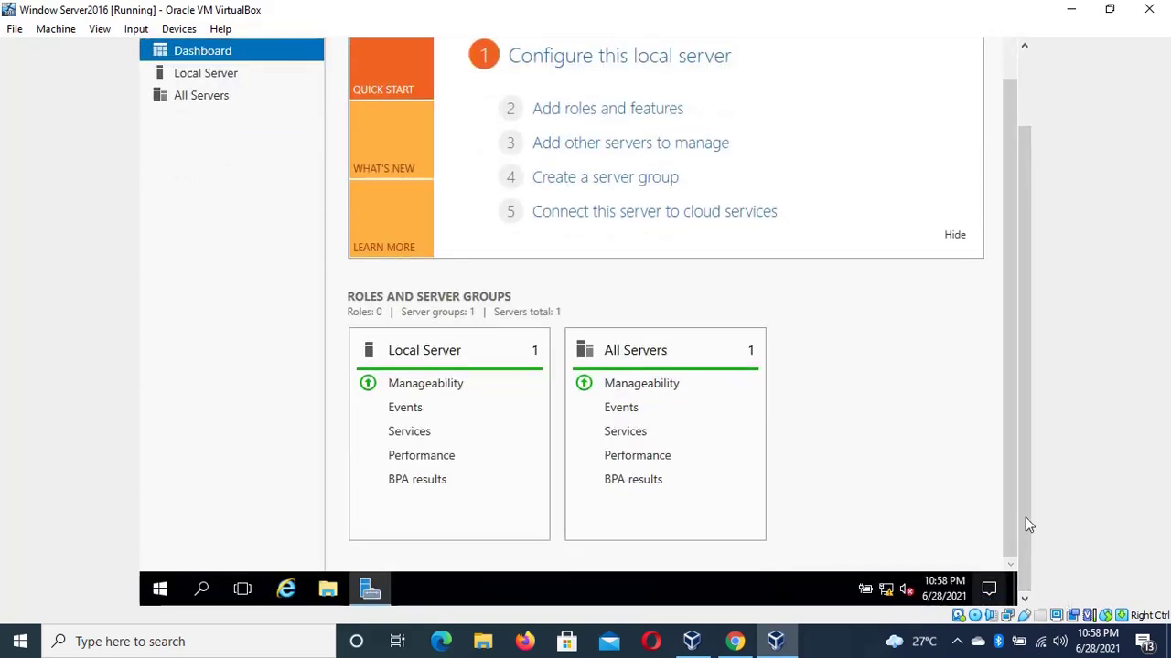
{"action": "left_click_drag", "start_coordinate": [1027, 387], "coordinate": [1012, 6]}
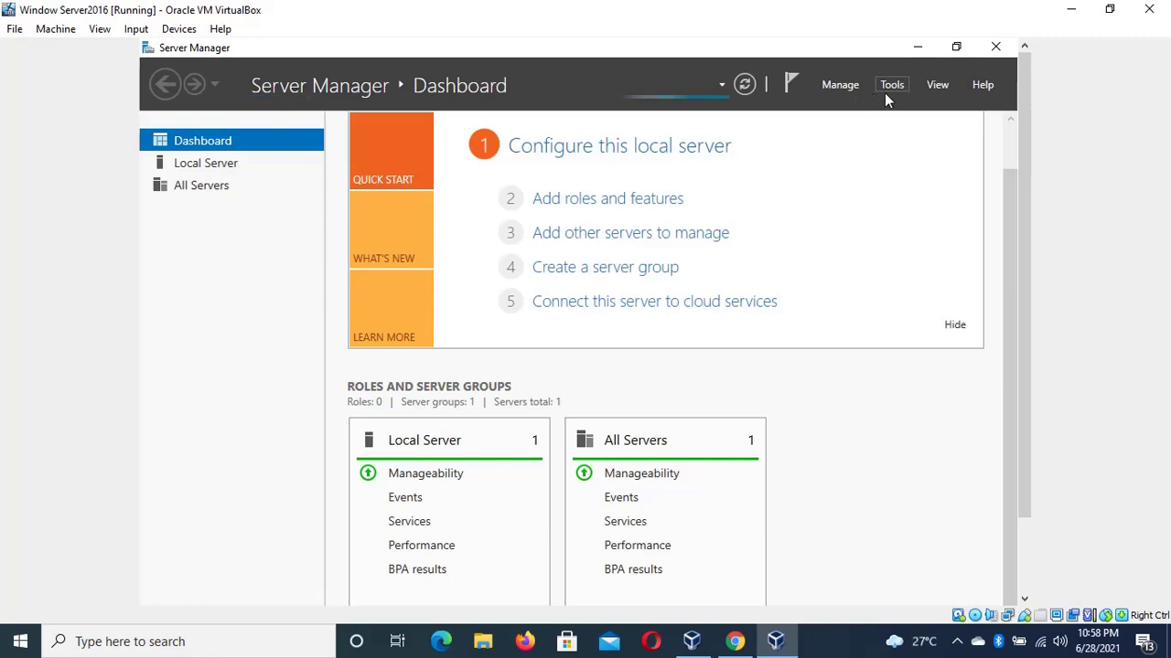
{"action": "left_click", "coordinate": [887, 90]}
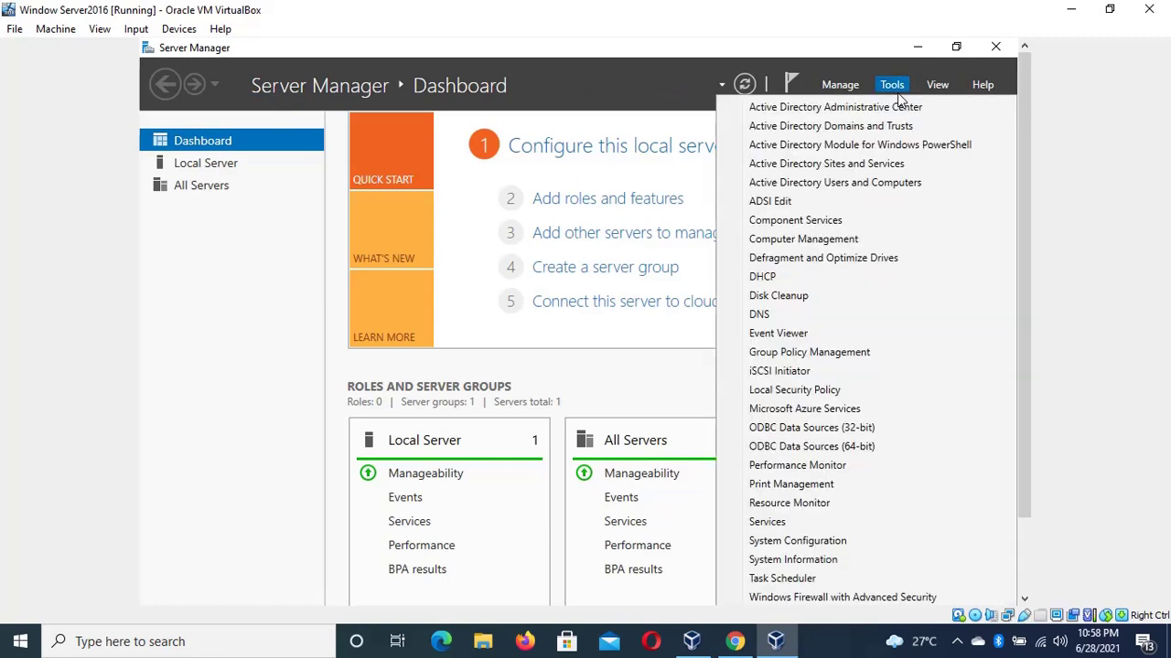
Launch Active Directory Users and Computers, browse technical.local to IT Department, and open its first user's properties
{"action": "left_click", "coordinate": [818, 182]}
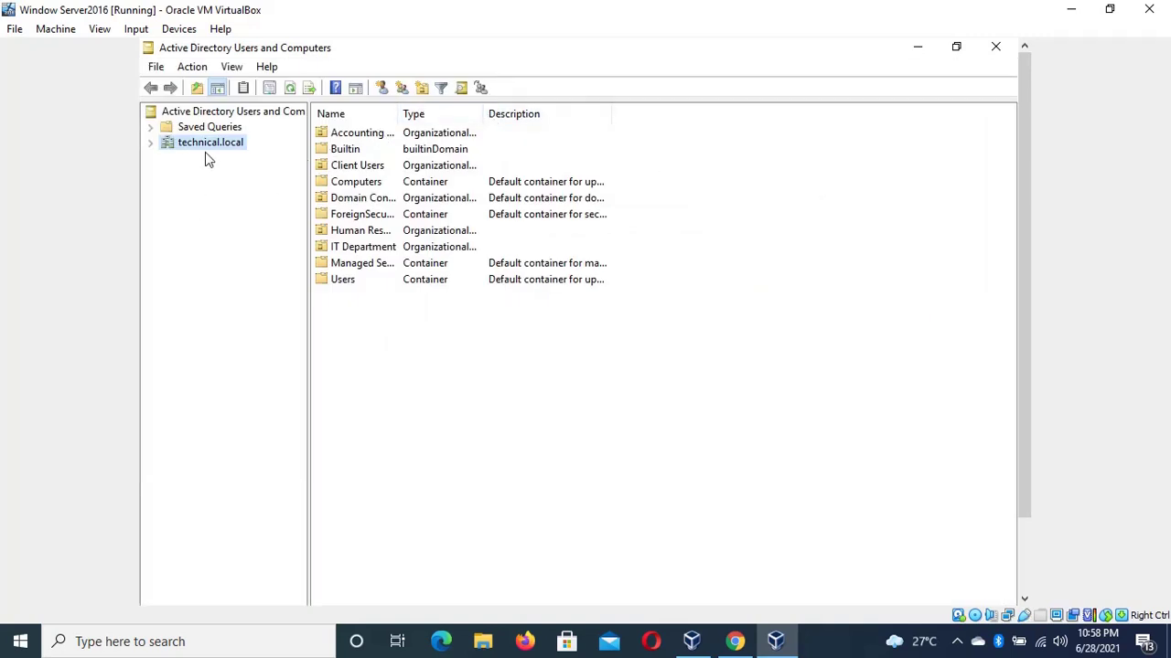
{"action": "left_click", "coordinate": [150, 144]}
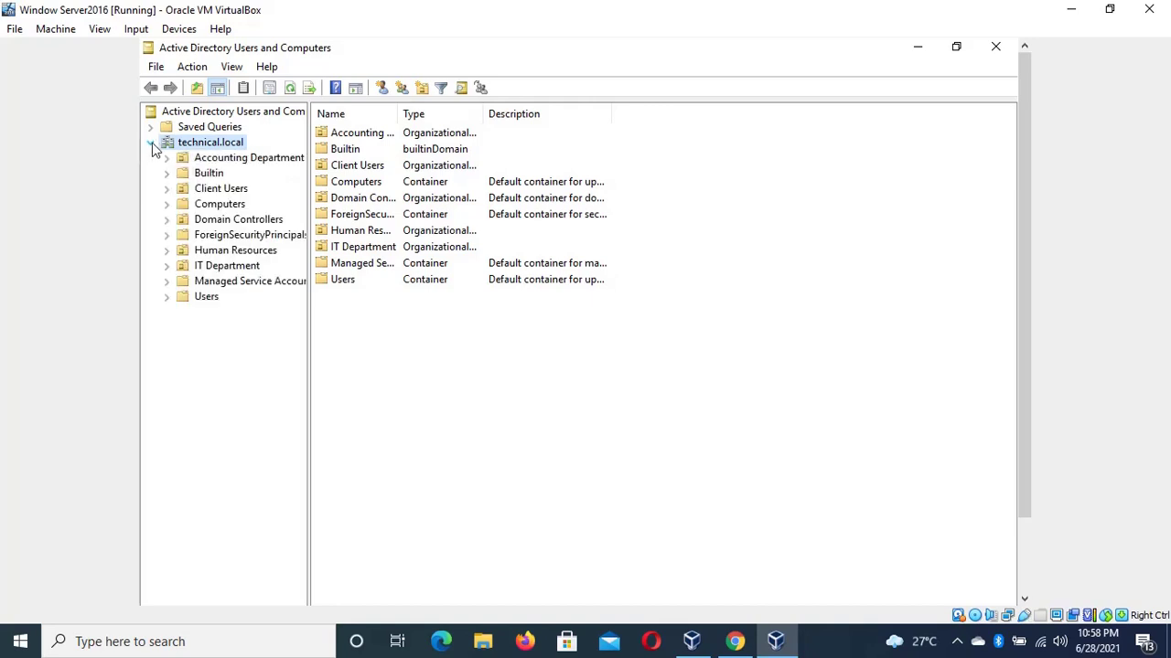
{"action": "left_click", "coordinate": [166, 296]}
{"action": "left_click", "coordinate": [204, 298]}
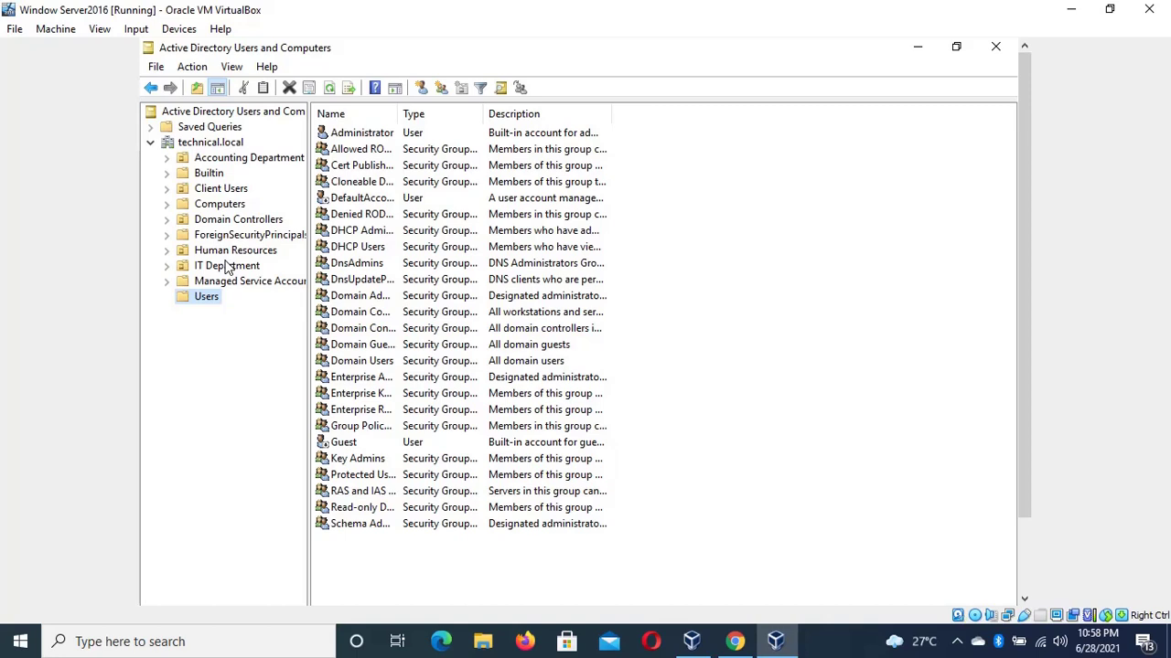
{"action": "left_click", "coordinate": [227, 267]}
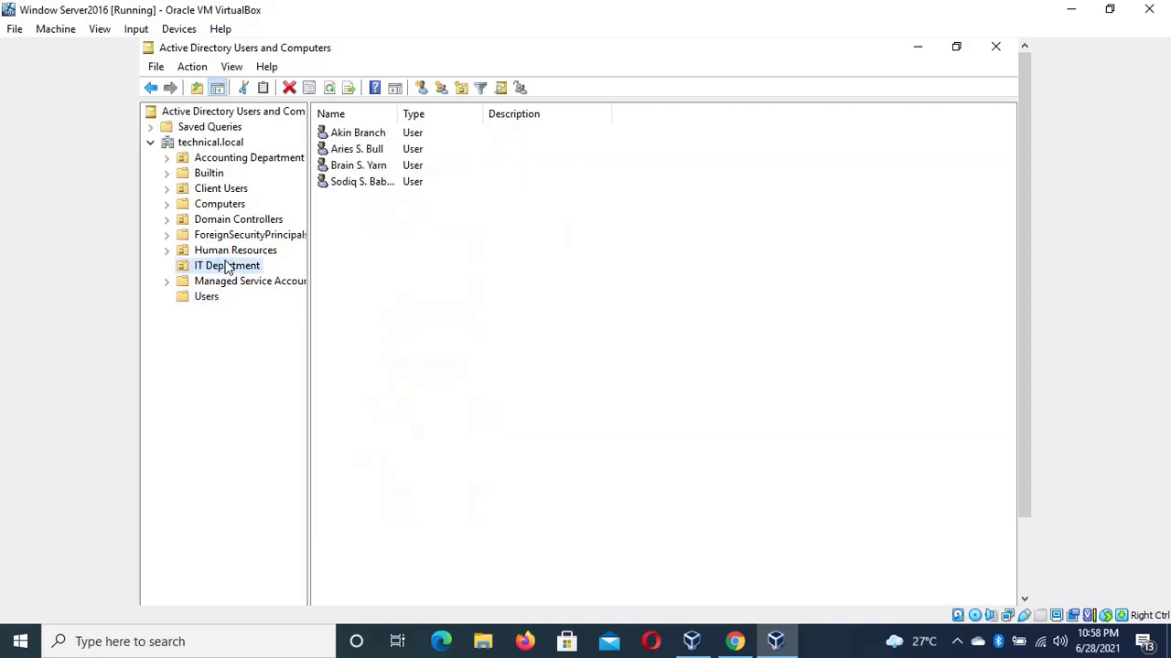
{"action": "double_click", "coordinate": [380, 135]}
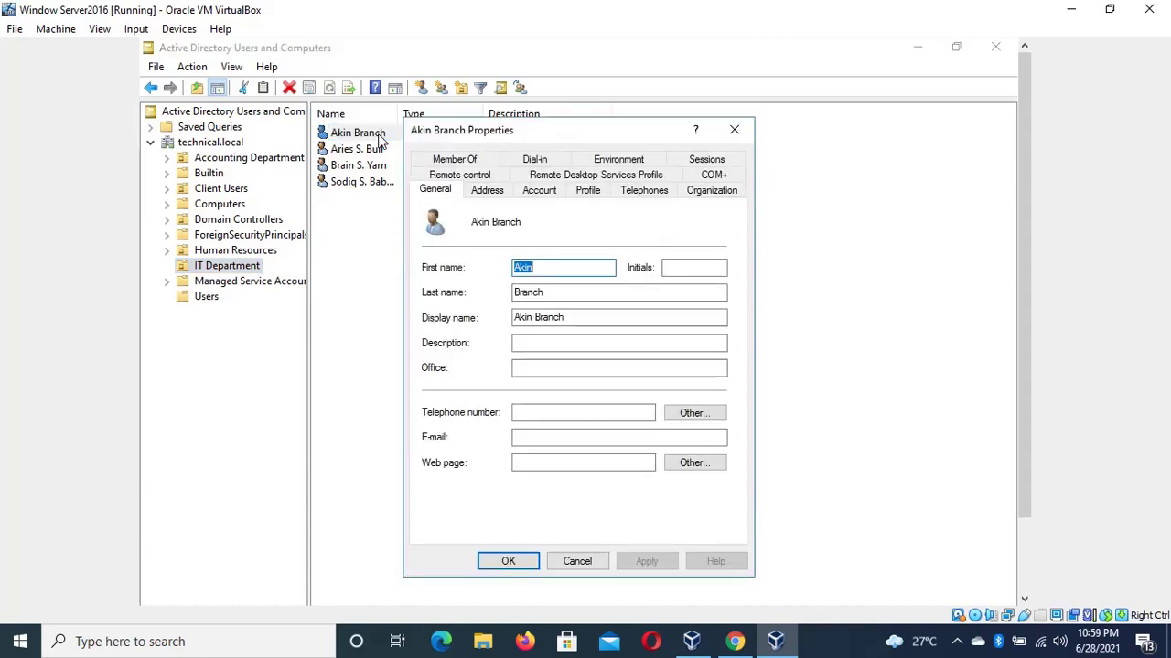
Go to the user's Account settings and bring up the Logon Hours schedule
{"action": "left_click", "coordinate": [542, 192]}
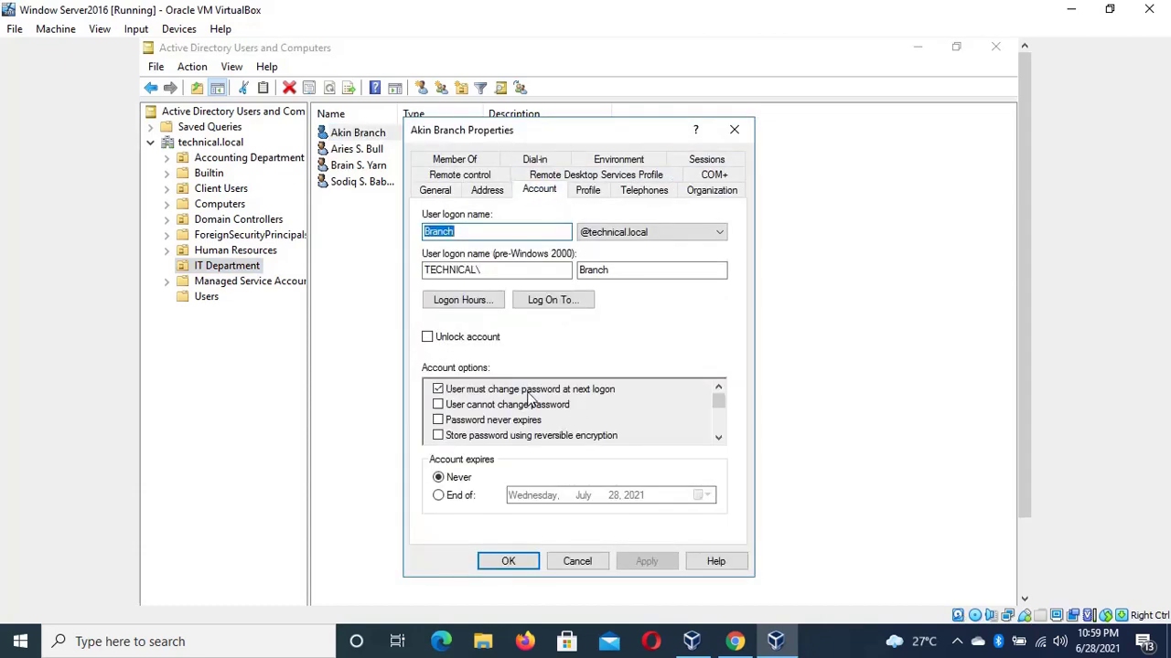
{"action": "left_click", "coordinate": [491, 302]}
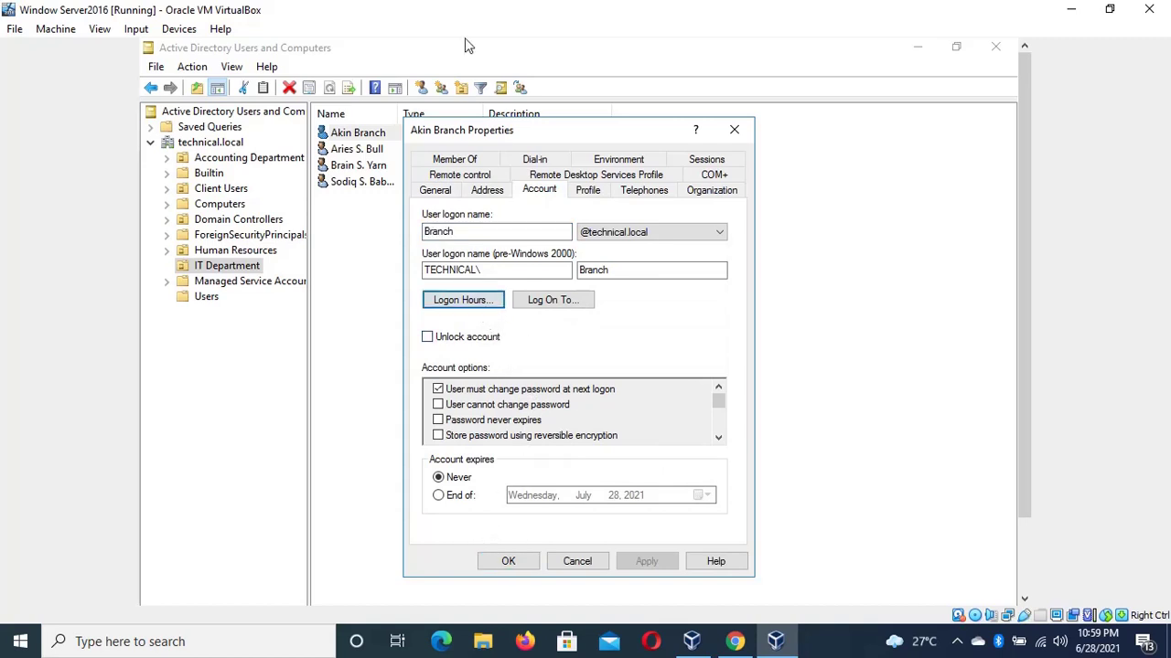
{"action": "left_click", "coordinate": [462, 300]}
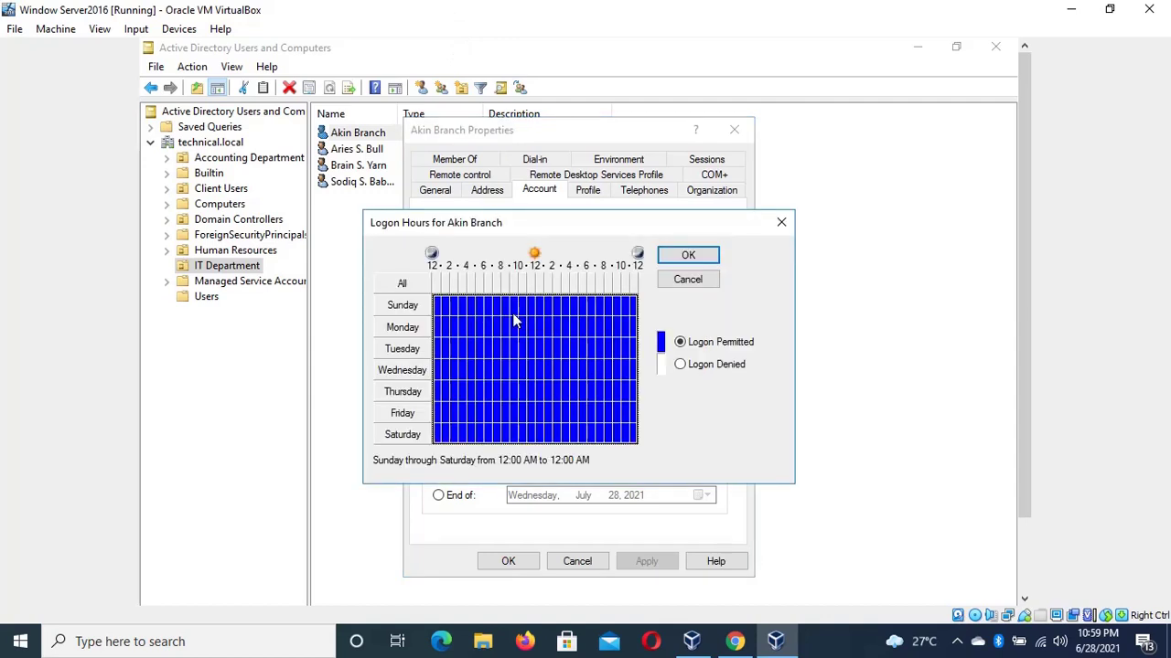
Deny logon from midnight to 5 AM and from 7 PM to midnight every day
{"action": "left_click_drag", "start_coordinate": [444, 310], "coordinate": [468, 438]}
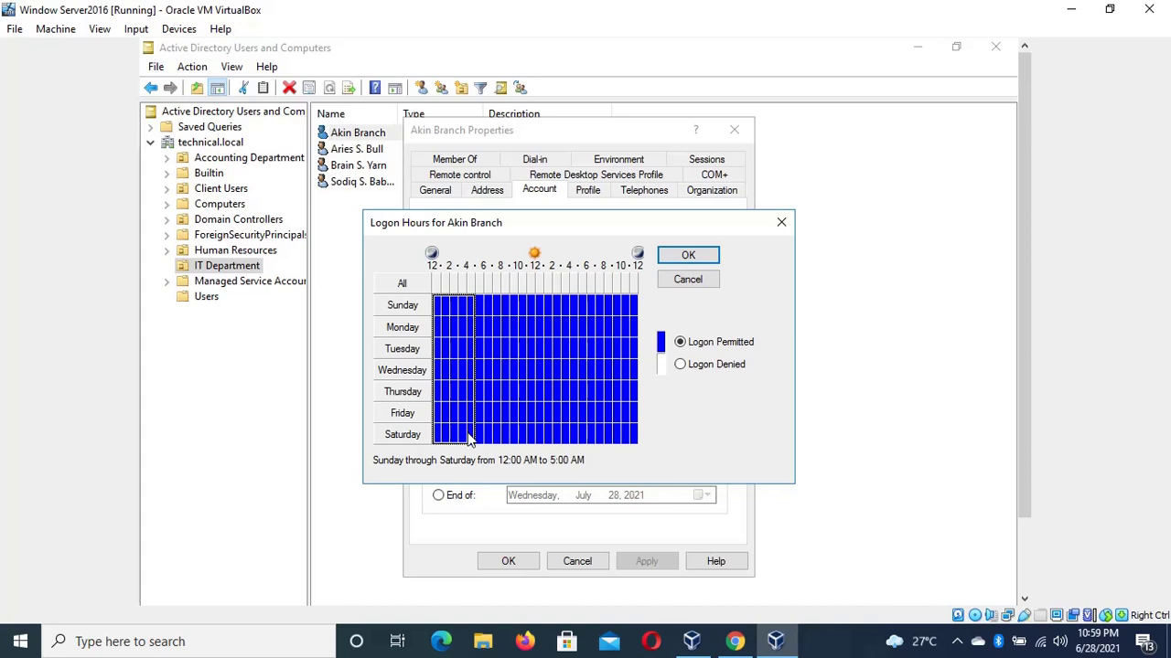
{"action": "left_click", "coordinate": [680, 364]}
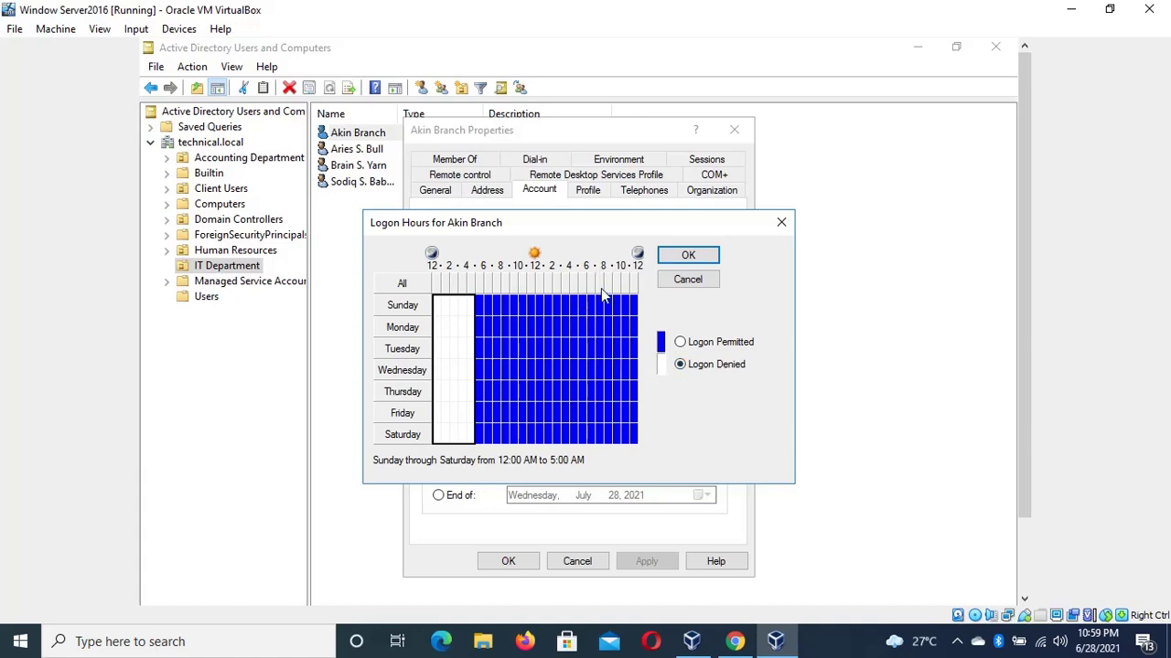
{"action": "left_click_drag", "start_coordinate": [601, 306], "coordinate": [601, 391]}
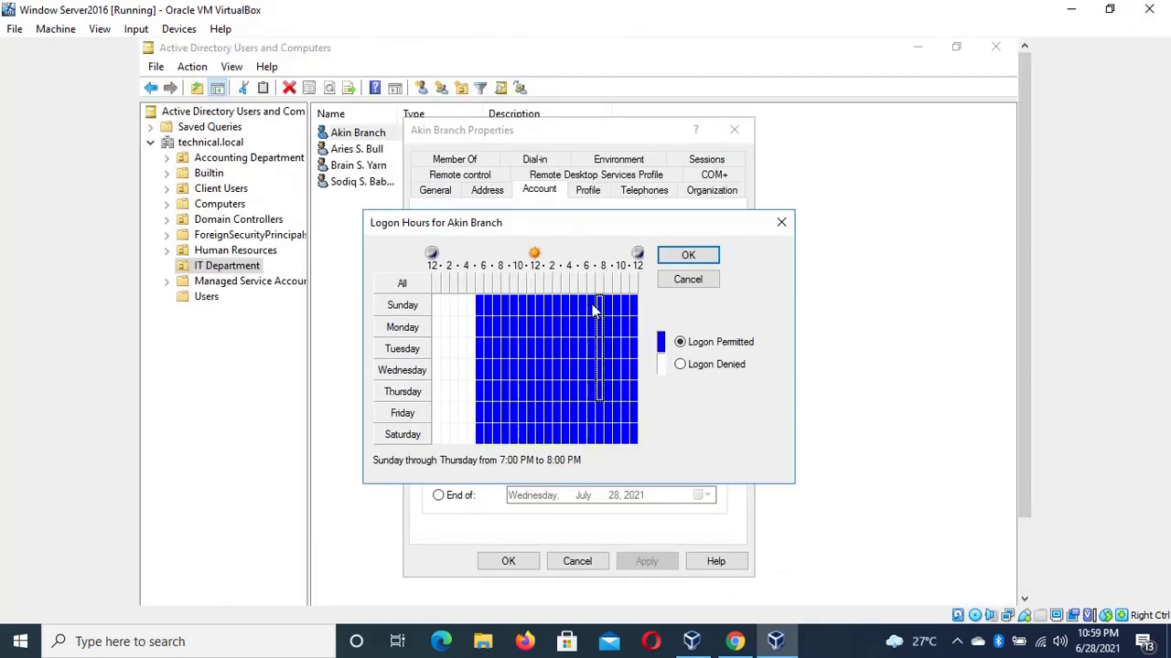
{"action": "left_click_drag", "start_coordinate": [597, 306], "coordinate": [642, 444]}
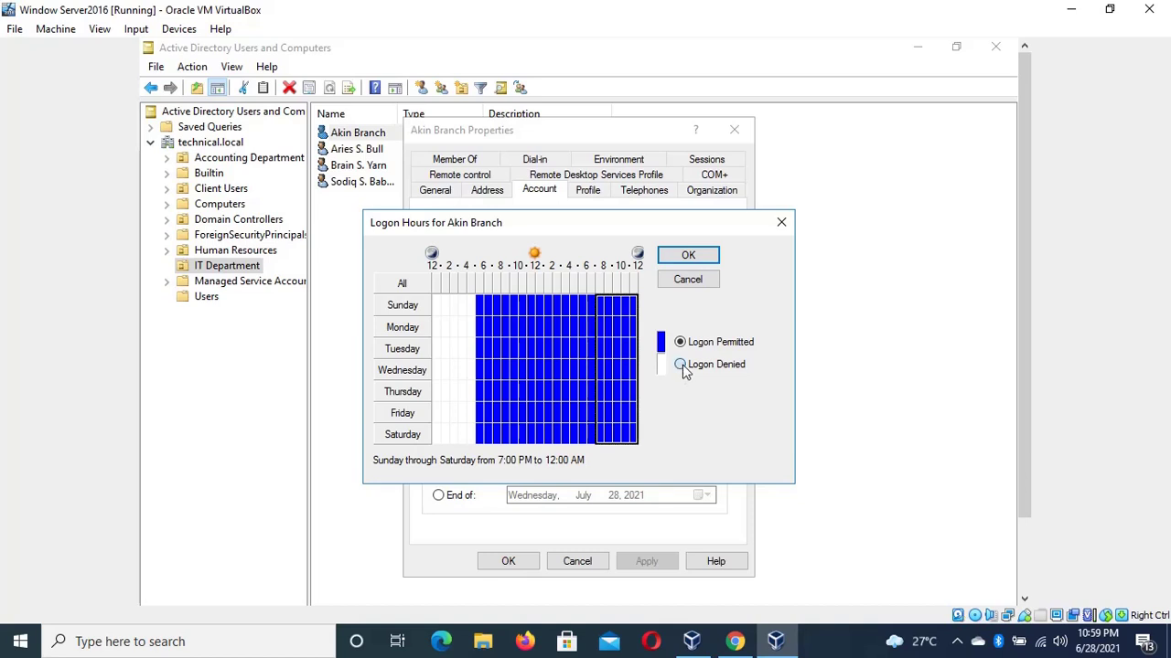
{"action": "left_click", "coordinate": [679, 363]}
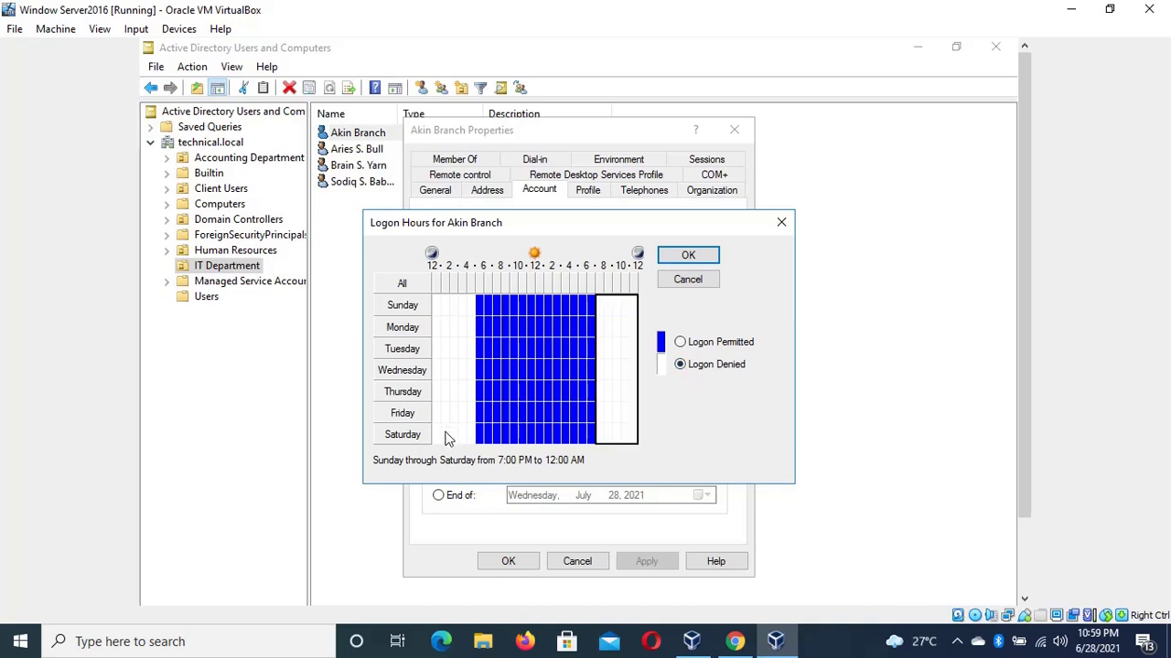
Deny logon for the remaining daytime hours on Saturday and Sunday
{"action": "left_click_drag", "start_coordinate": [463, 437], "coordinate": [597, 432]}
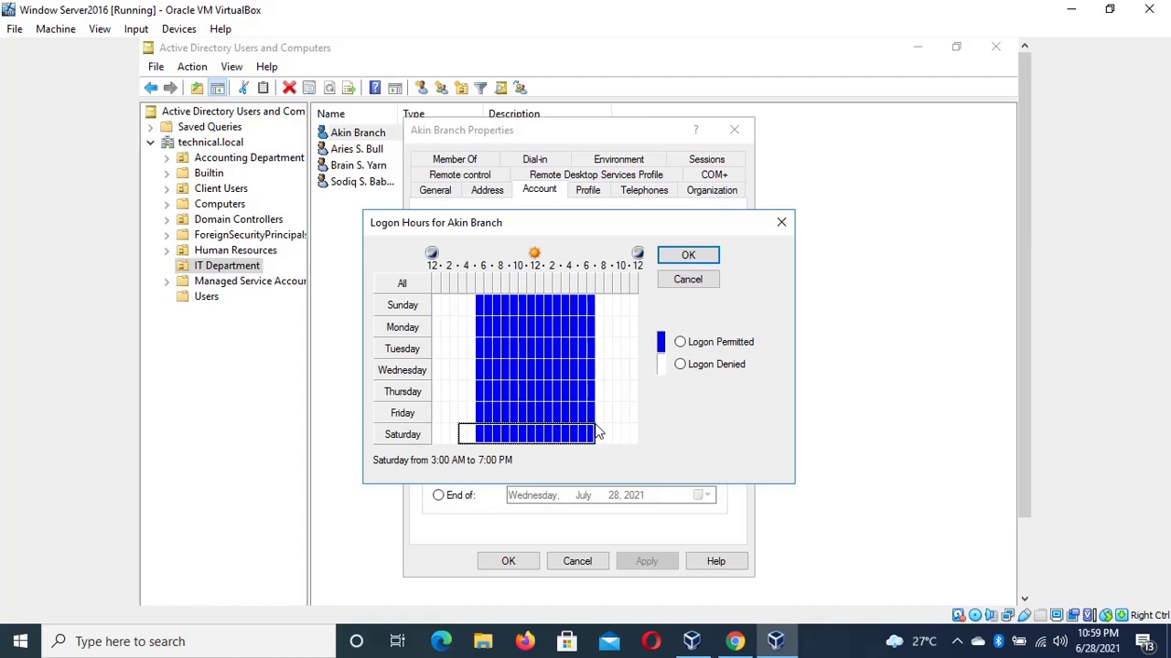
{"action": "left_click", "coordinate": [681, 364]}
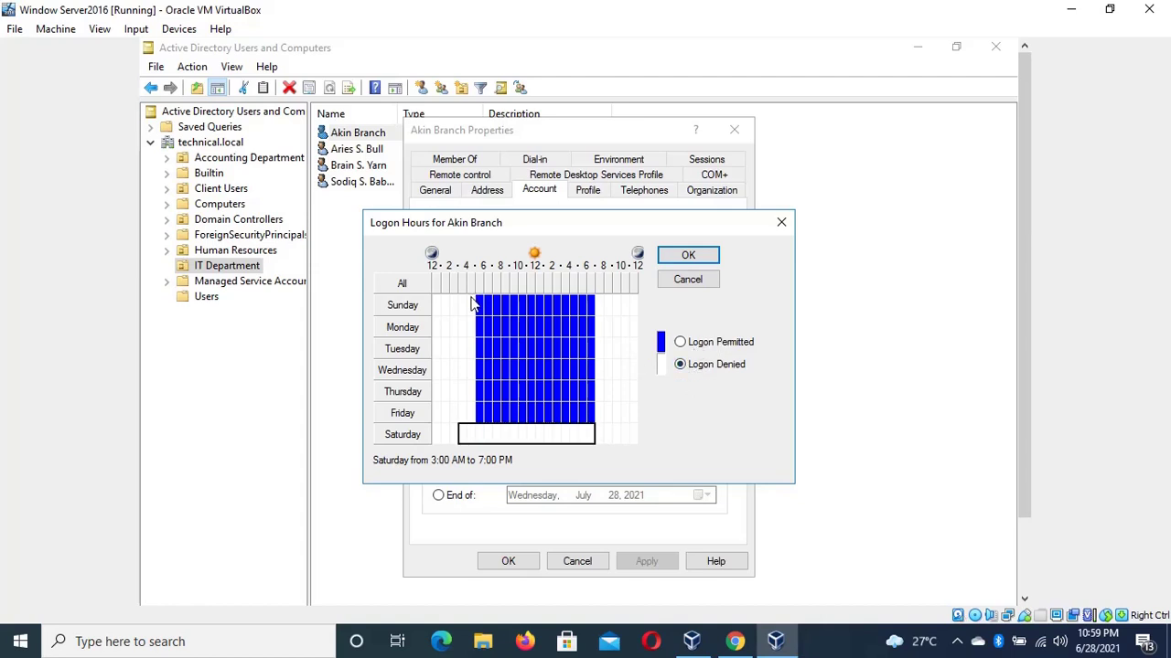
{"action": "left_click_drag", "start_coordinate": [471, 305], "coordinate": [595, 305]}
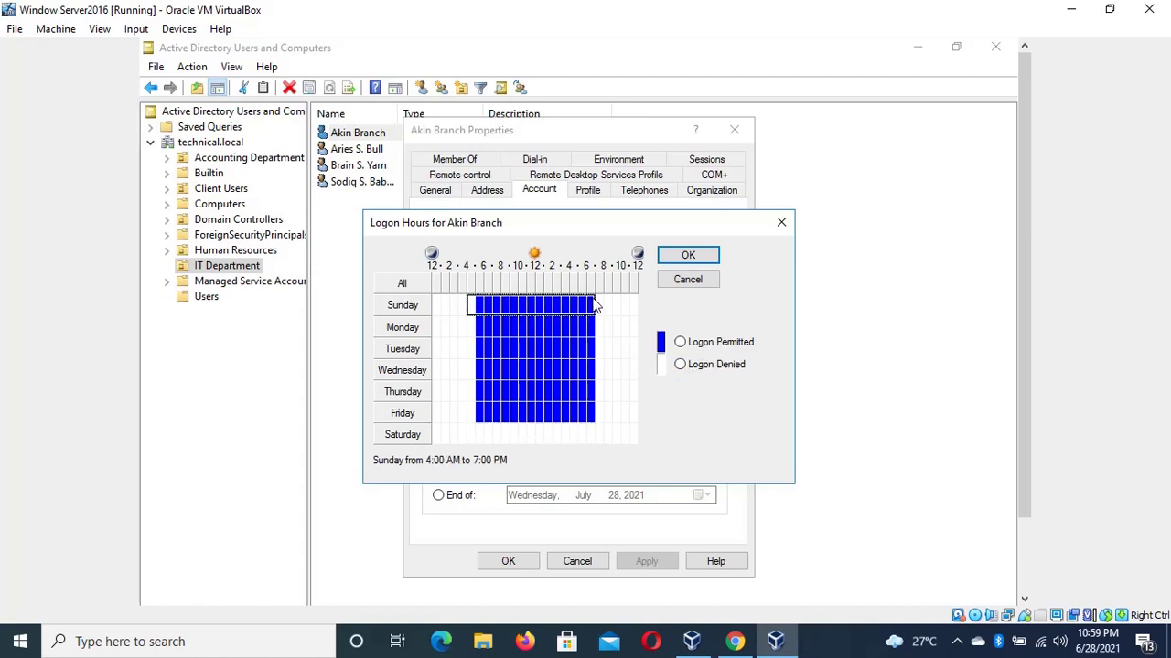
{"action": "left_click", "coordinate": [681, 365]}
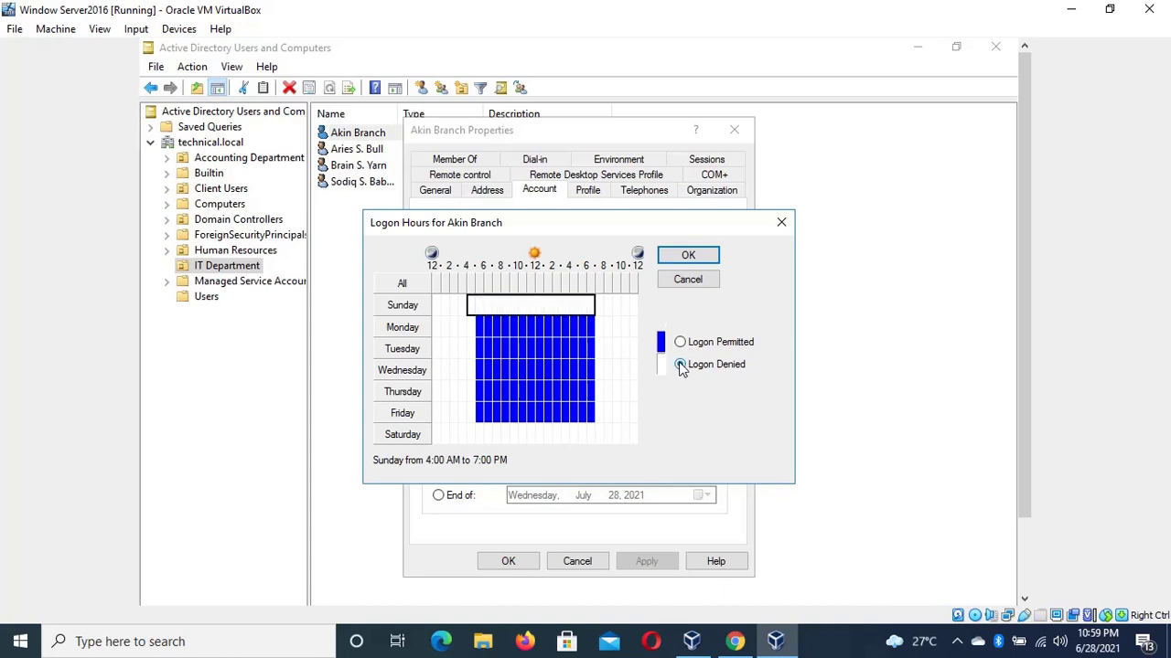
Confirm the new schedule, recheck it, and apply the logon hours to the account
{"action": "left_click", "coordinate": [698, 264]}
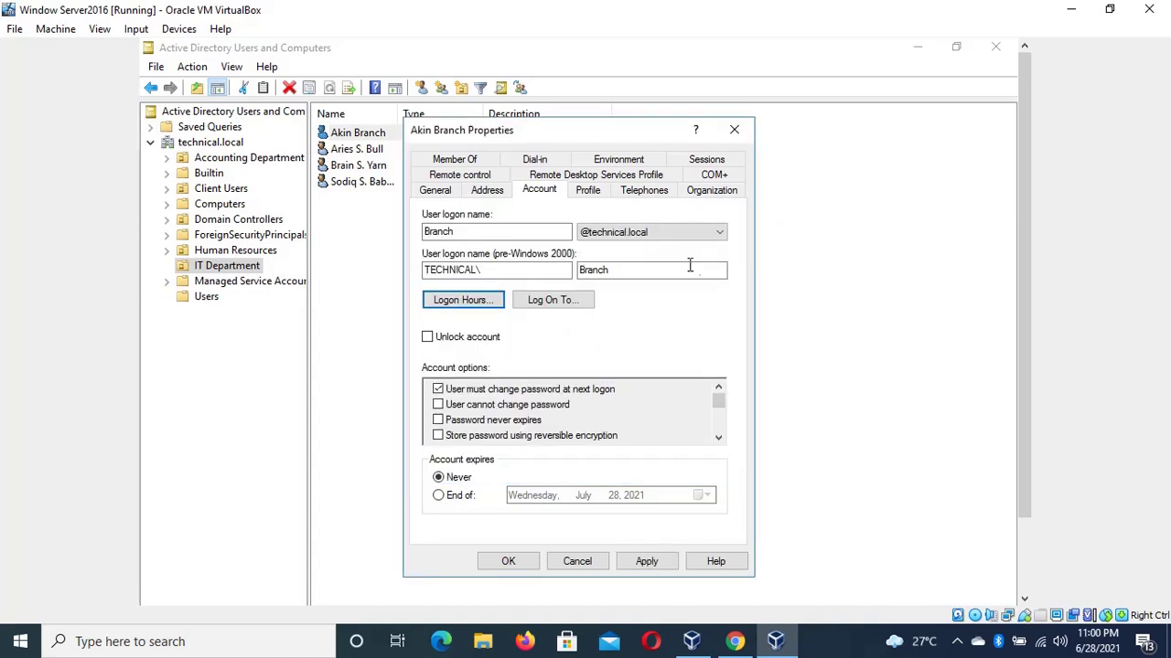
{"action": "left_click", "coordinate": [485, 304]}
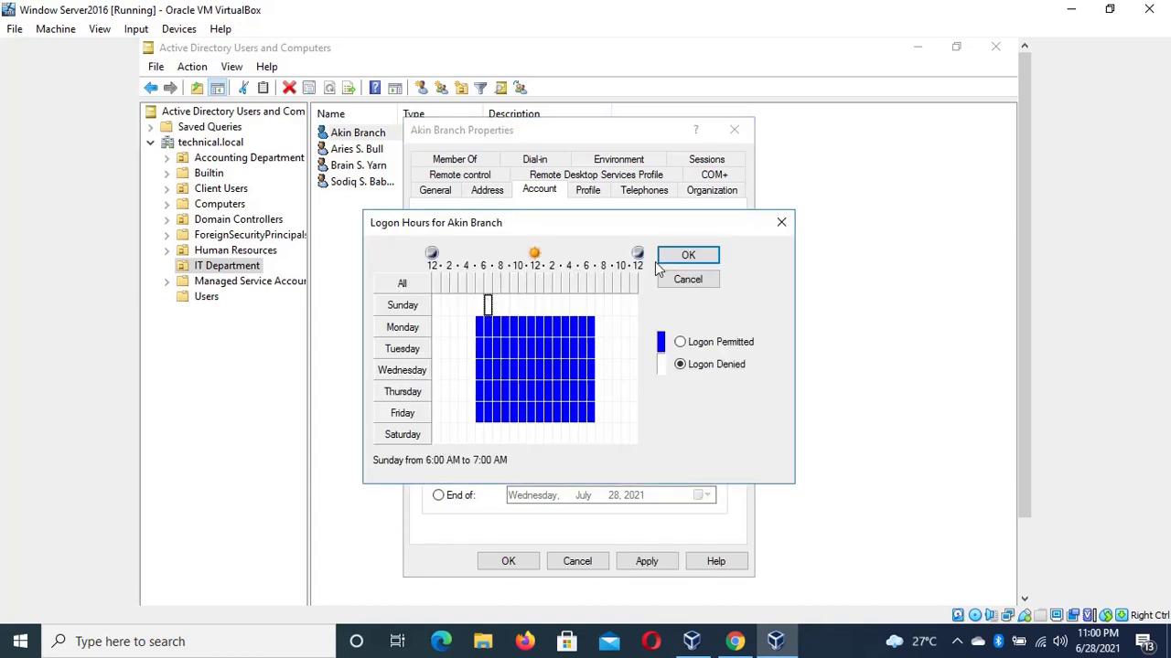
{"action": "left_click", "coordinate": [694, 251]}
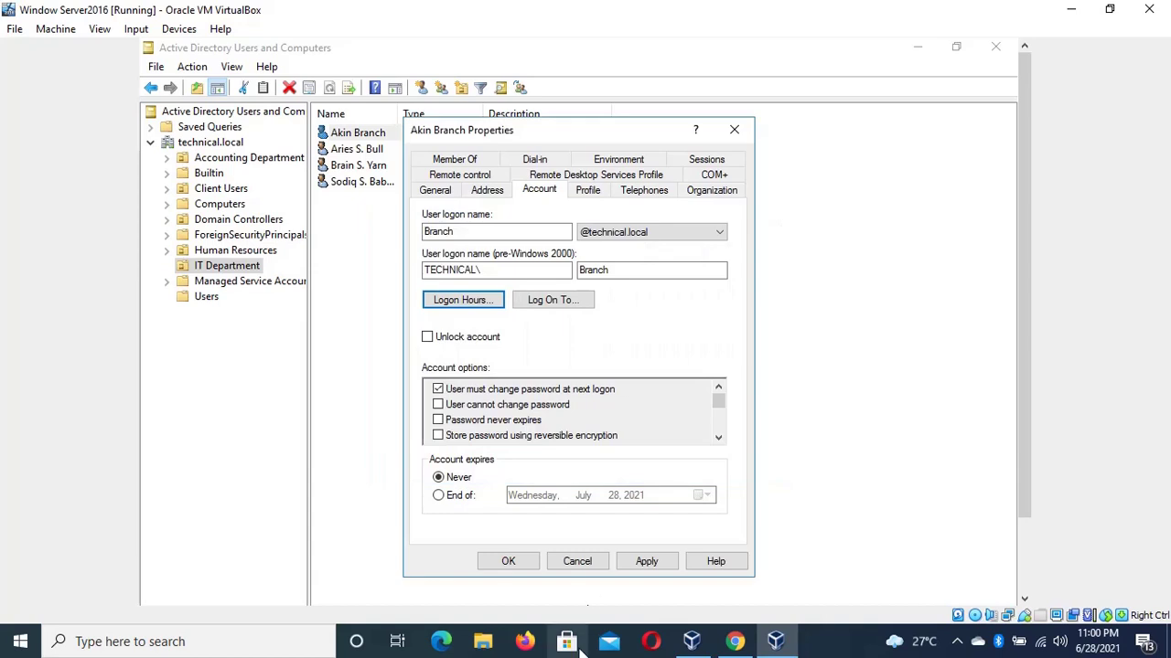
{"action": "left_click", "coordinate": [653, 561]}
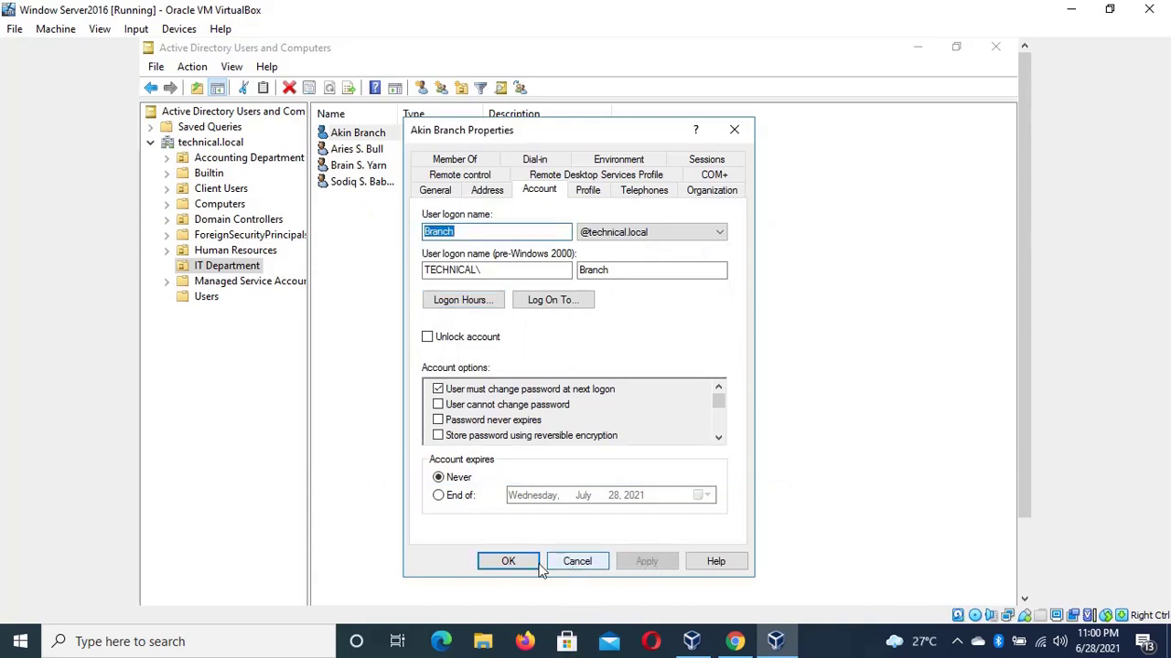
Close the user's properties with OK and clear the selection in the IT Department list
{"action": "left_click", "coordinate": [529, 563]}
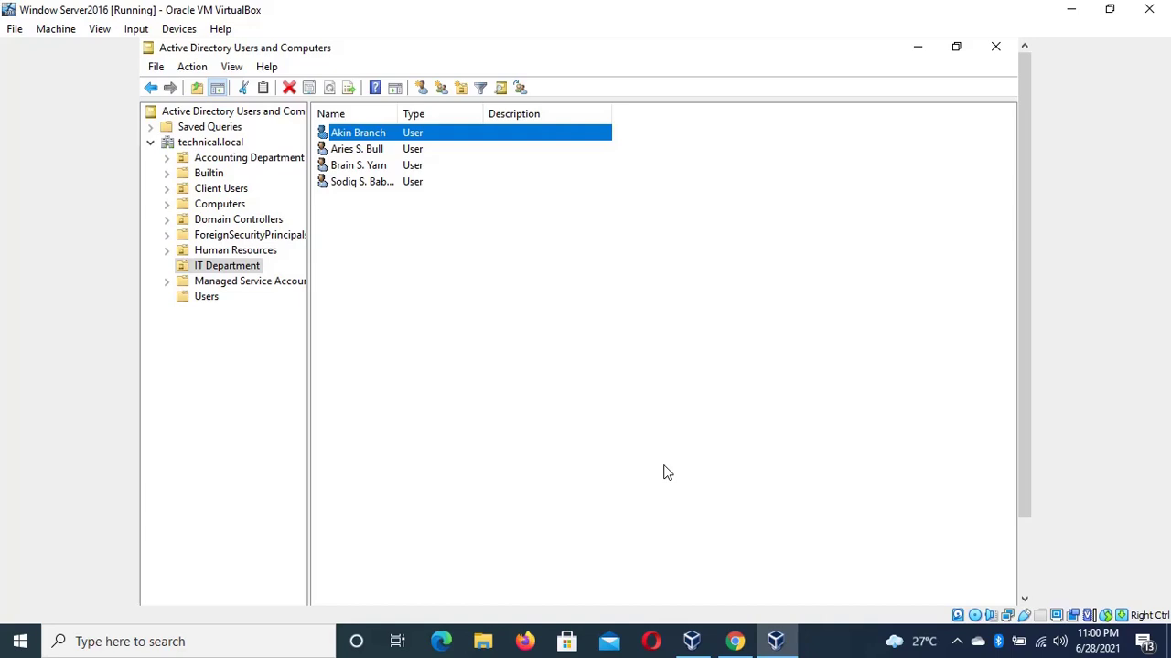
{"action": "left_click", "coordinate": [793, 471]}
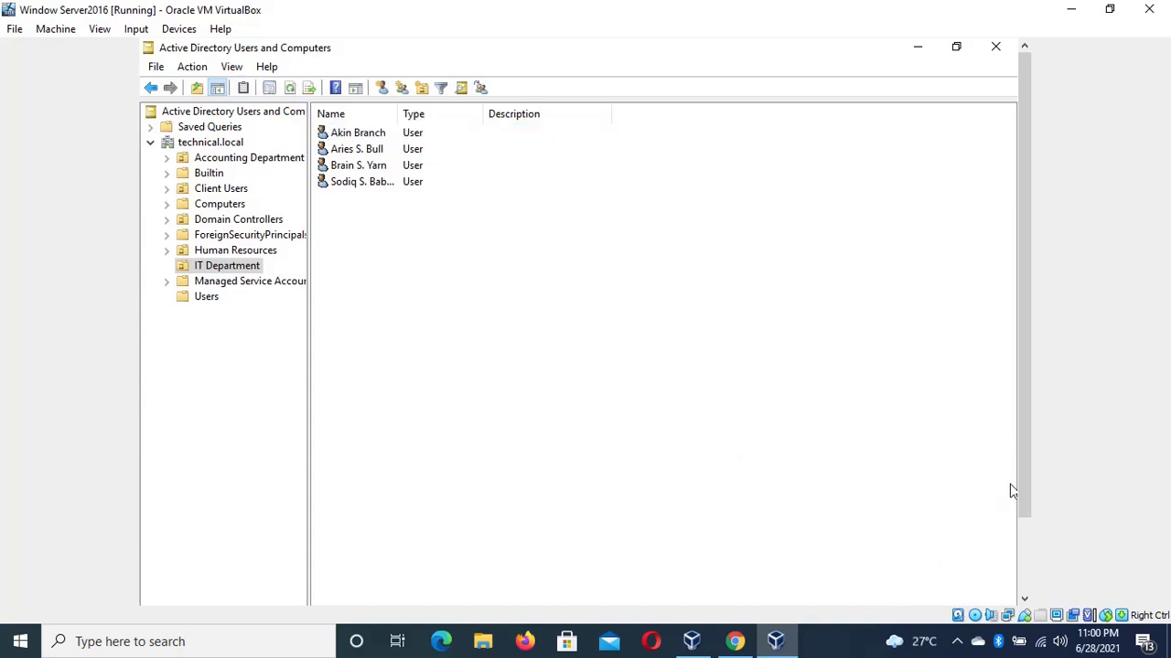
{"action": "left_click_drag", "start_coordinate": [1023, 481], "coordinate": [1016, 556]}
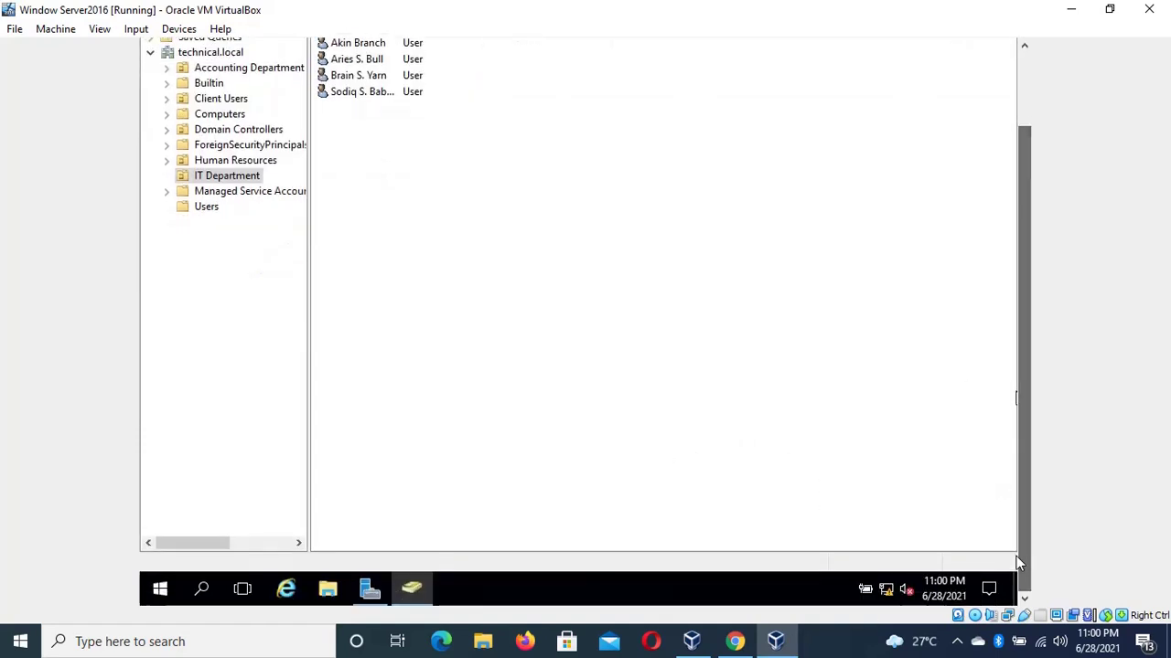
Bring up the screen recorder's Recording Toolbar from the hidden tray icons
{"action": "left_click", "coordinate": [956, 641]}
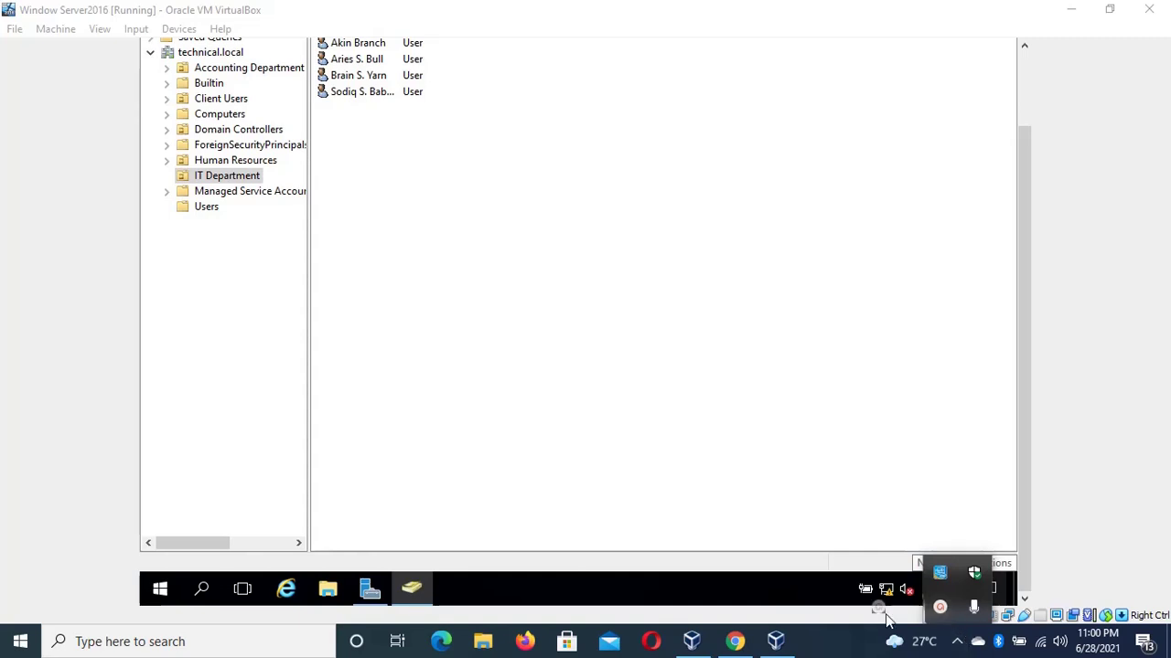
{"action": "left_click", "coordinate": [938, 608]}
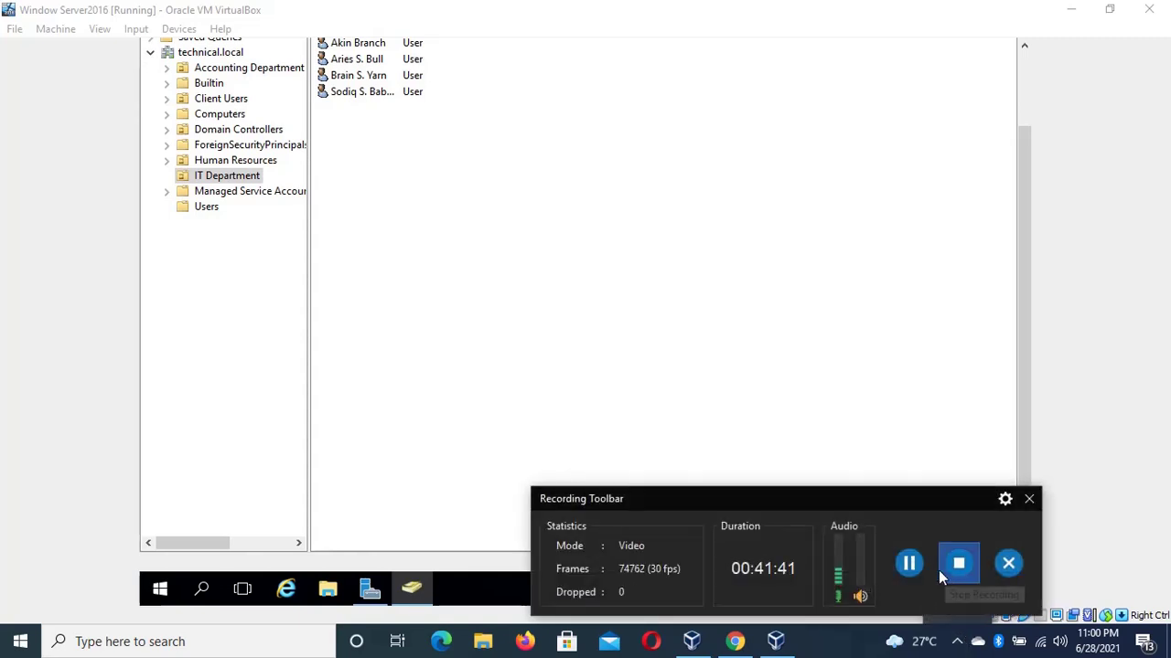